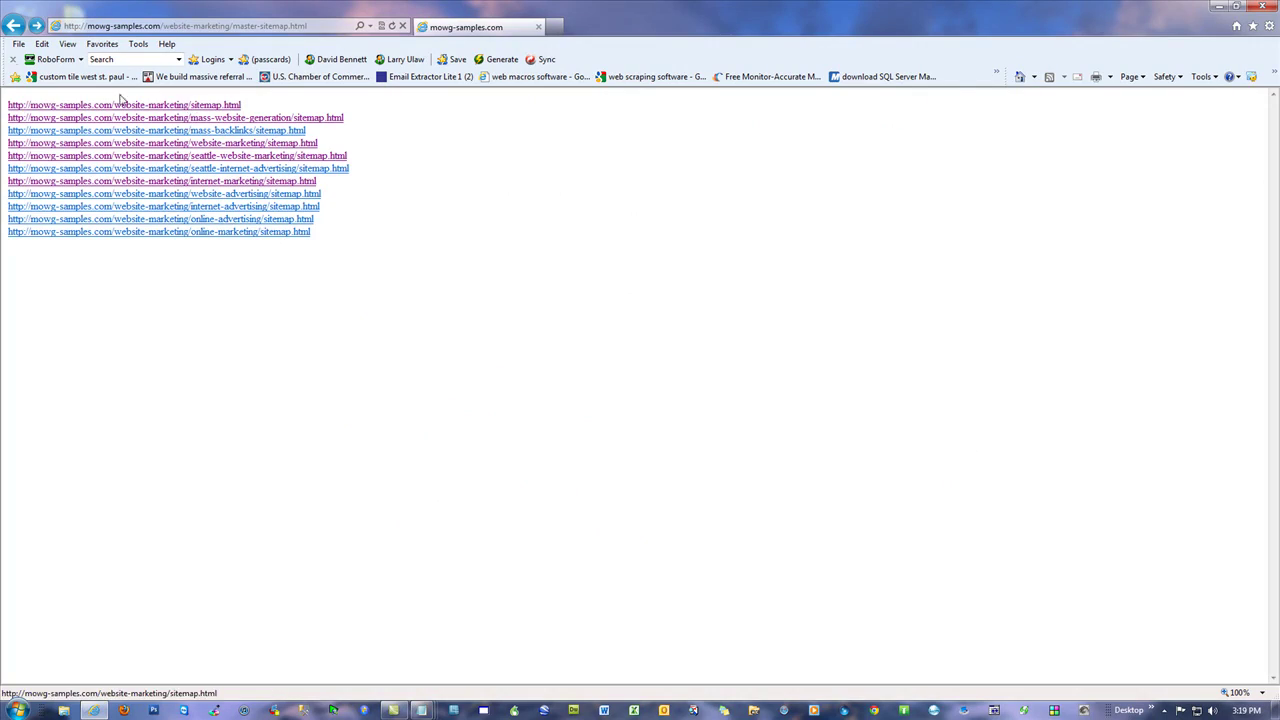
# Step: Look through the master text sitemap, and the internet-advertising, online-advertising and mass-backlinks sitemaps linked from the master sitemap page
pyautogui.scroll(-10, 405, 383)
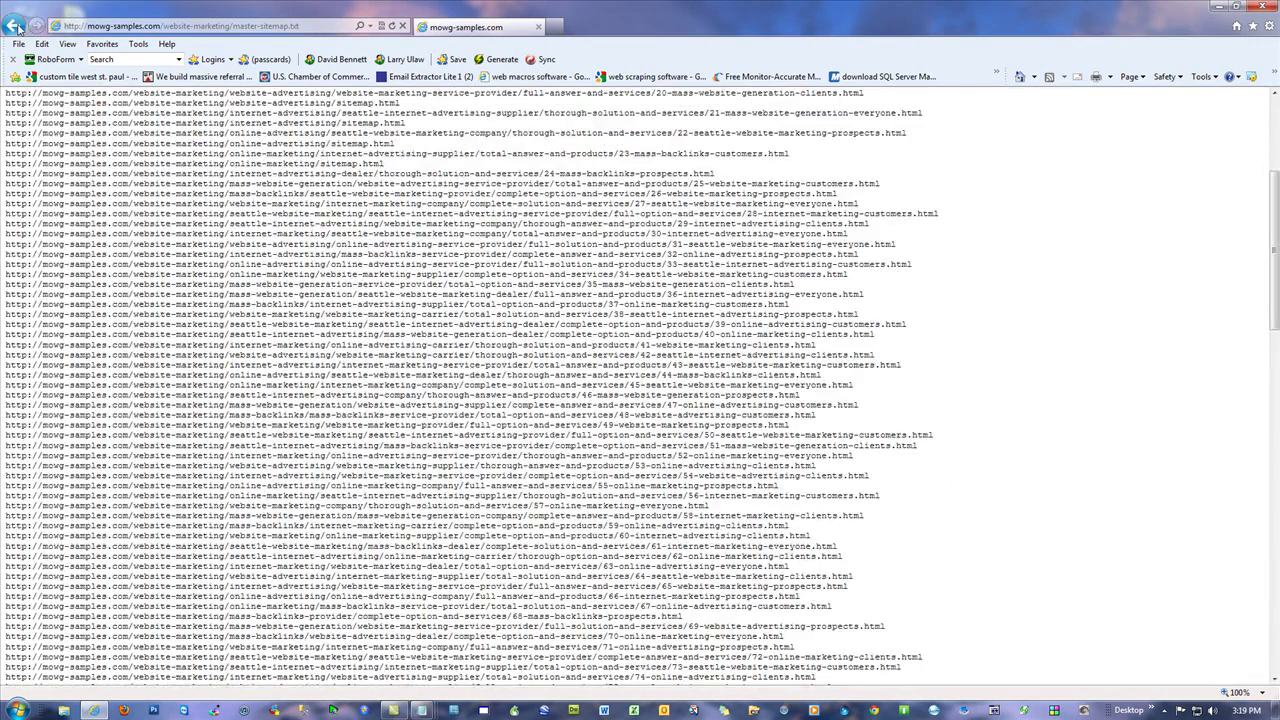
pyautogui.click(15, 26)
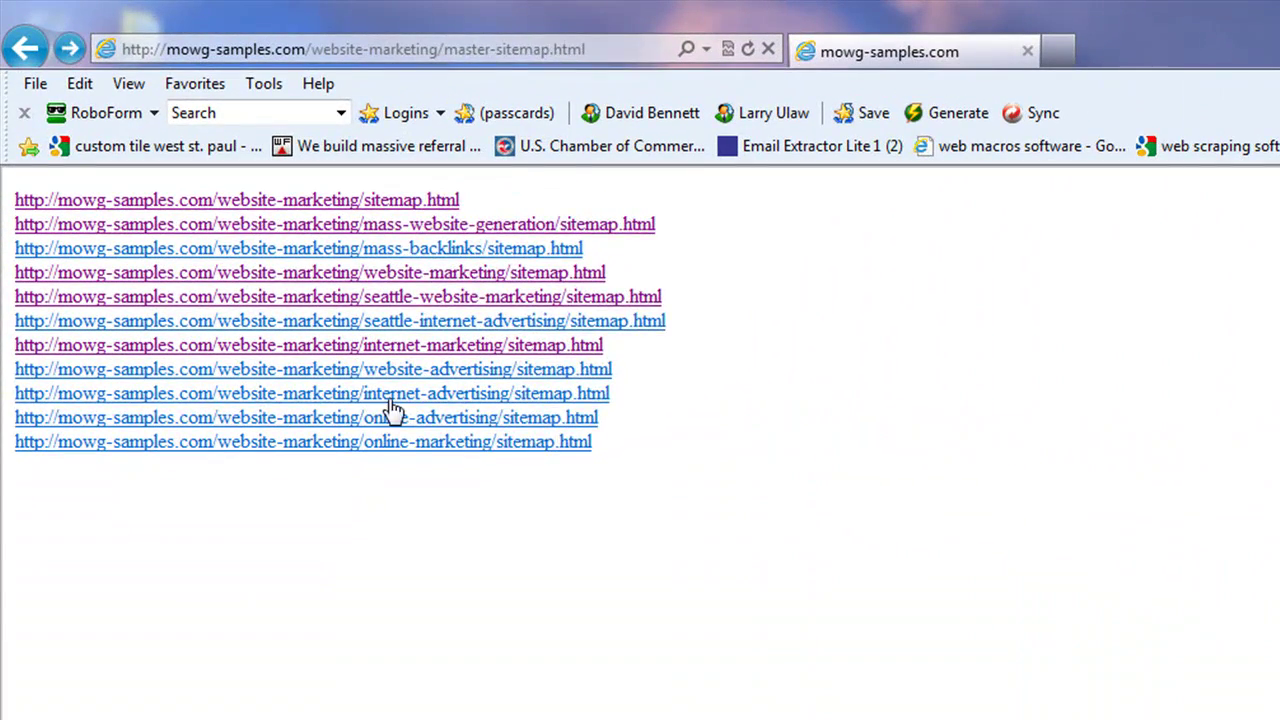
pyautogui.click(434, 367)
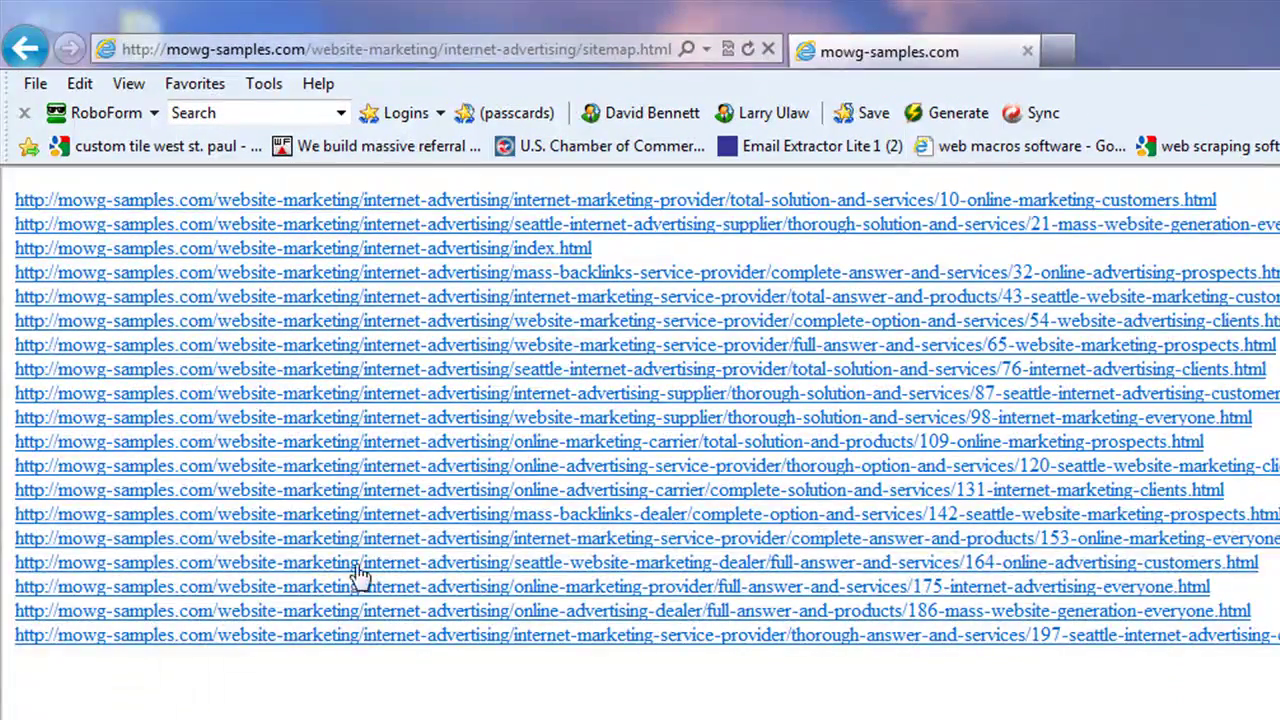
pyautogui.click(25, 48)
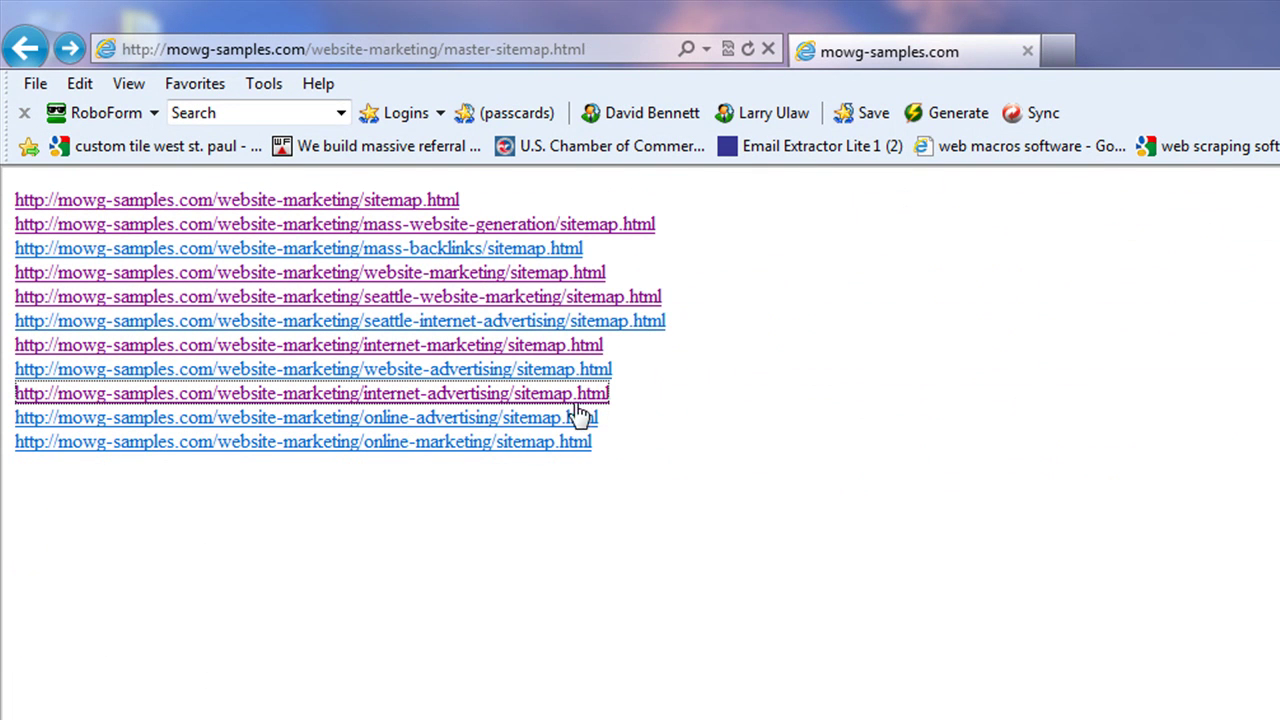
pyautogui.click(437, 420)
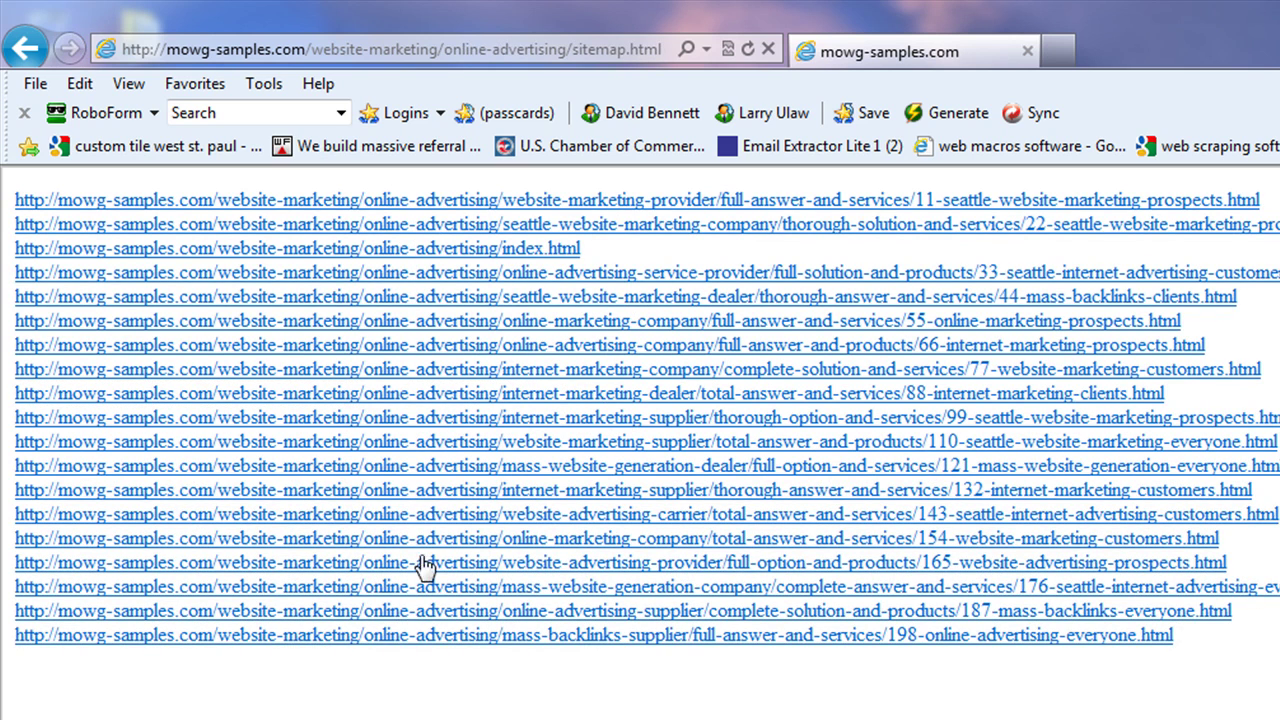
pyautogui.click(32, 52)
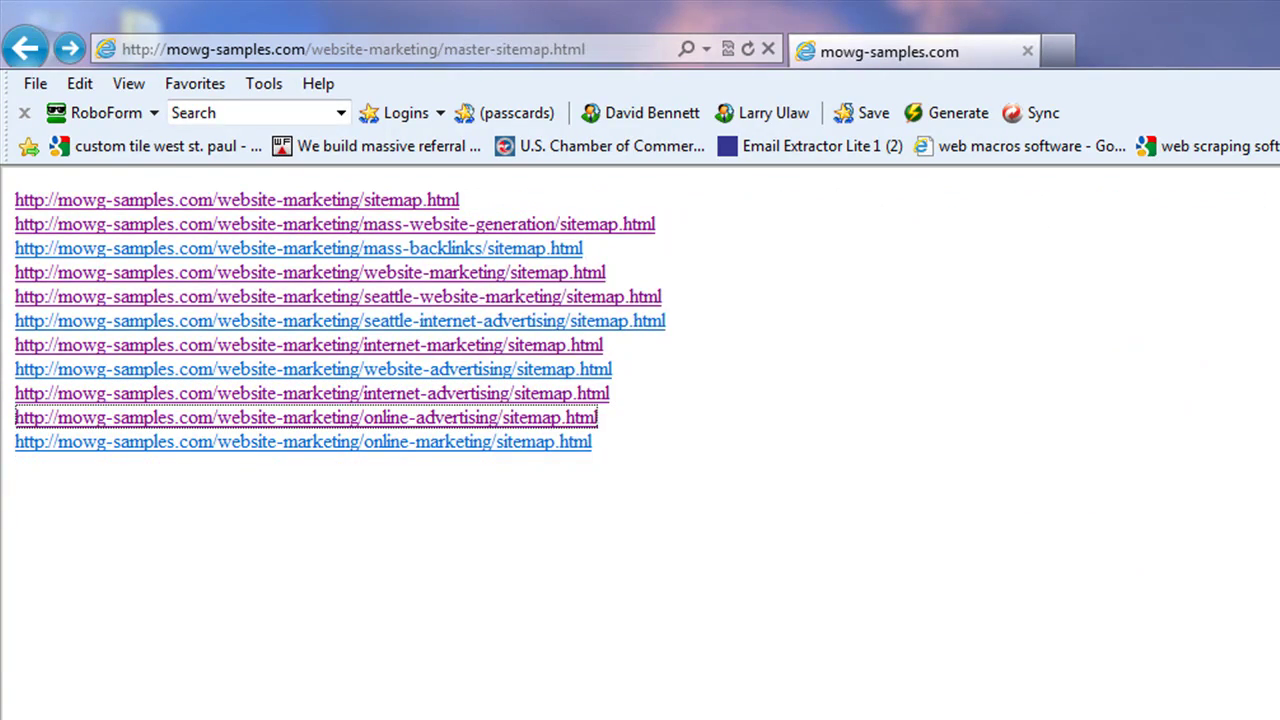
pyautogui.click(437, 250)
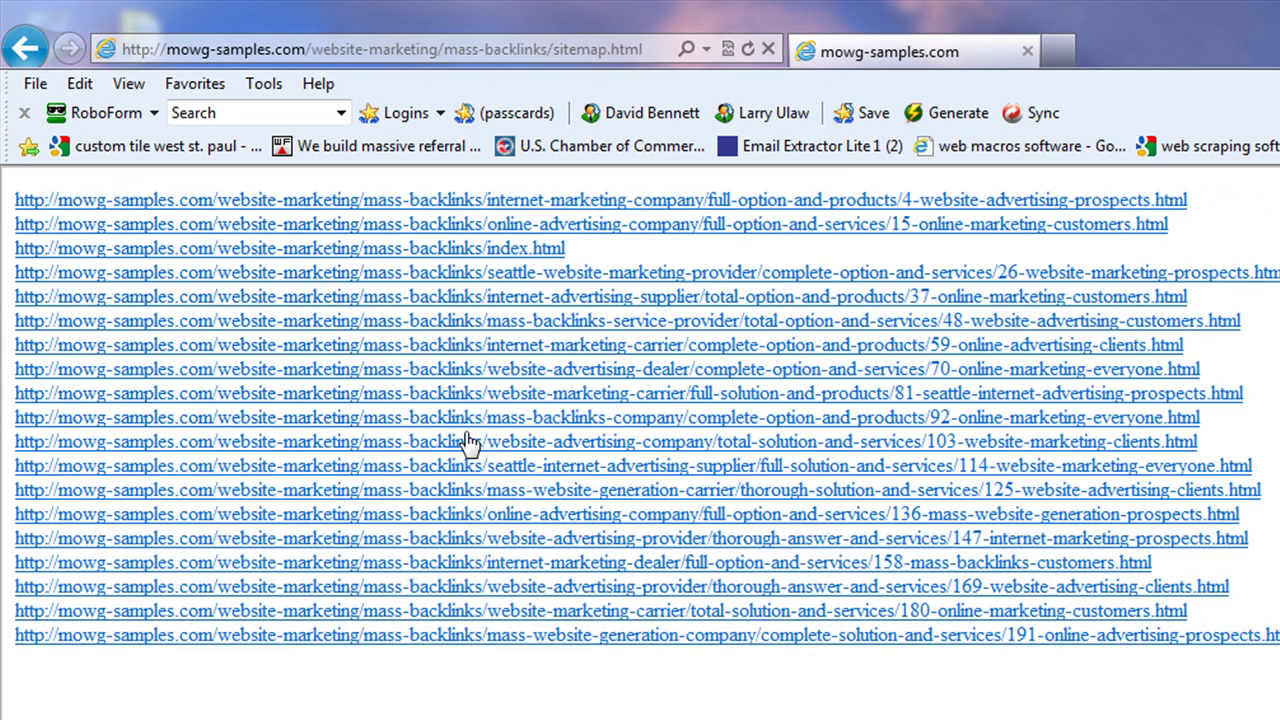
pyautogui.click(28, 50)
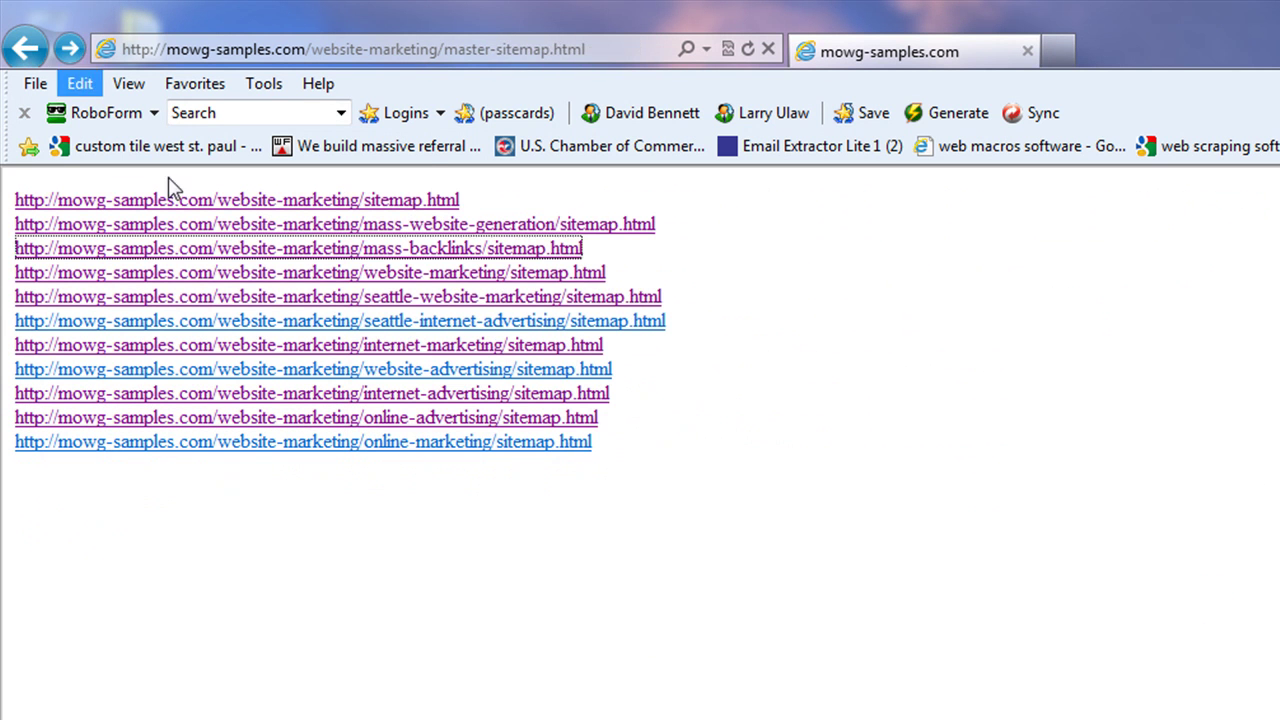
# Step: Go back to the top-level sitemap, load the mowg-samples.com home page, and open the sitemap link in its footer
pyautogui.click(25, 52)
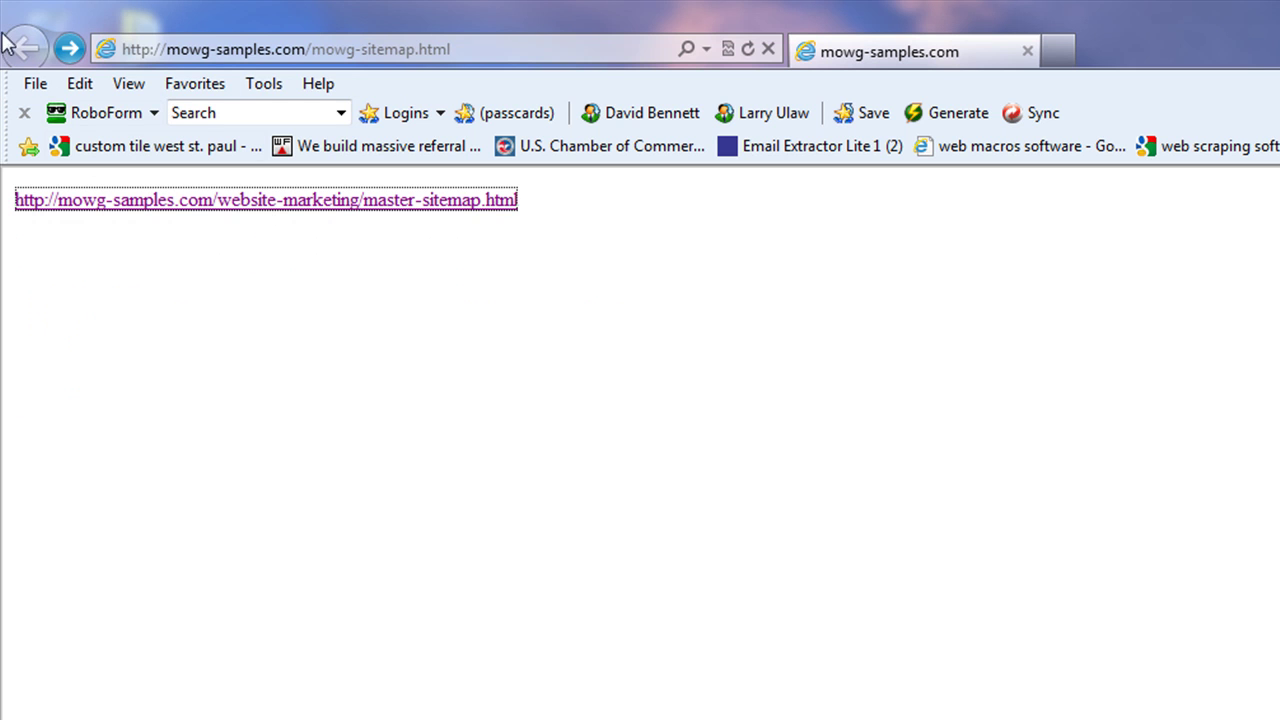
pyautogui.click(300, 48)
pyautogui.click(314, 48)
pyautogui.moveTo(500, 48); pyautogui.dragTo(312, 48)
pyautogui.press('BackSpace')
pyautogui.press('Return')
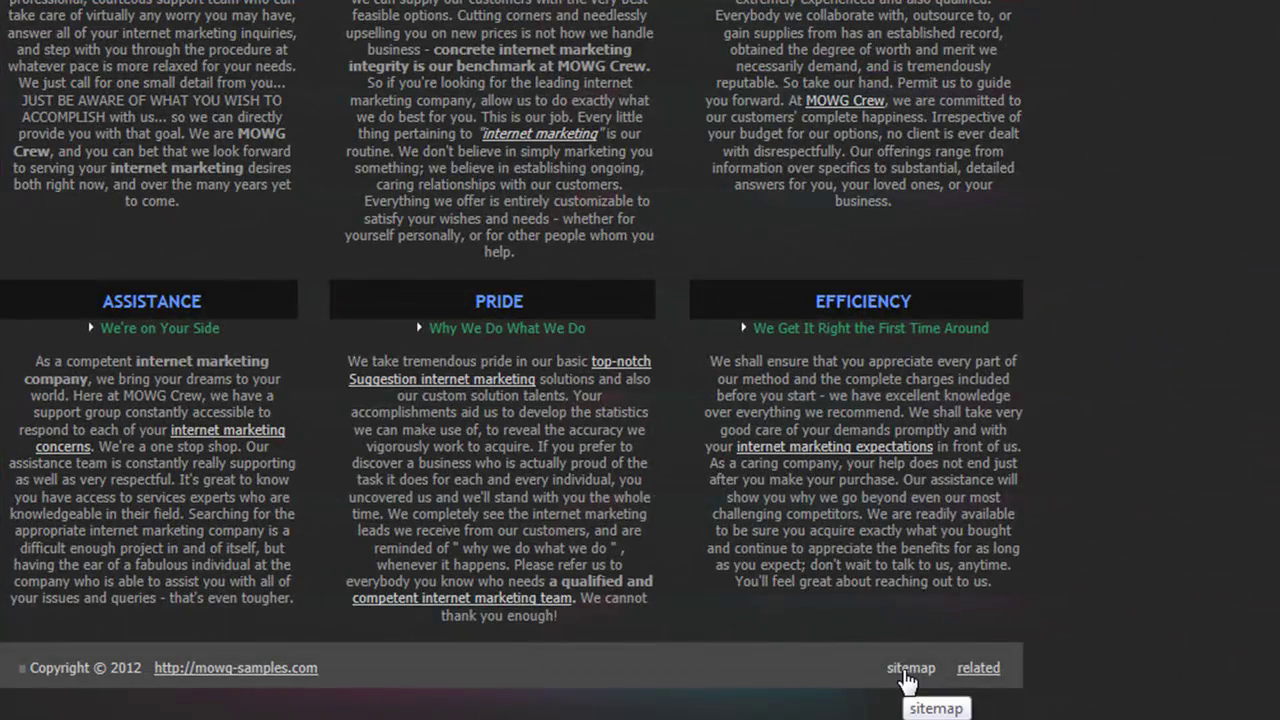
pyautogui.click(905, 679)
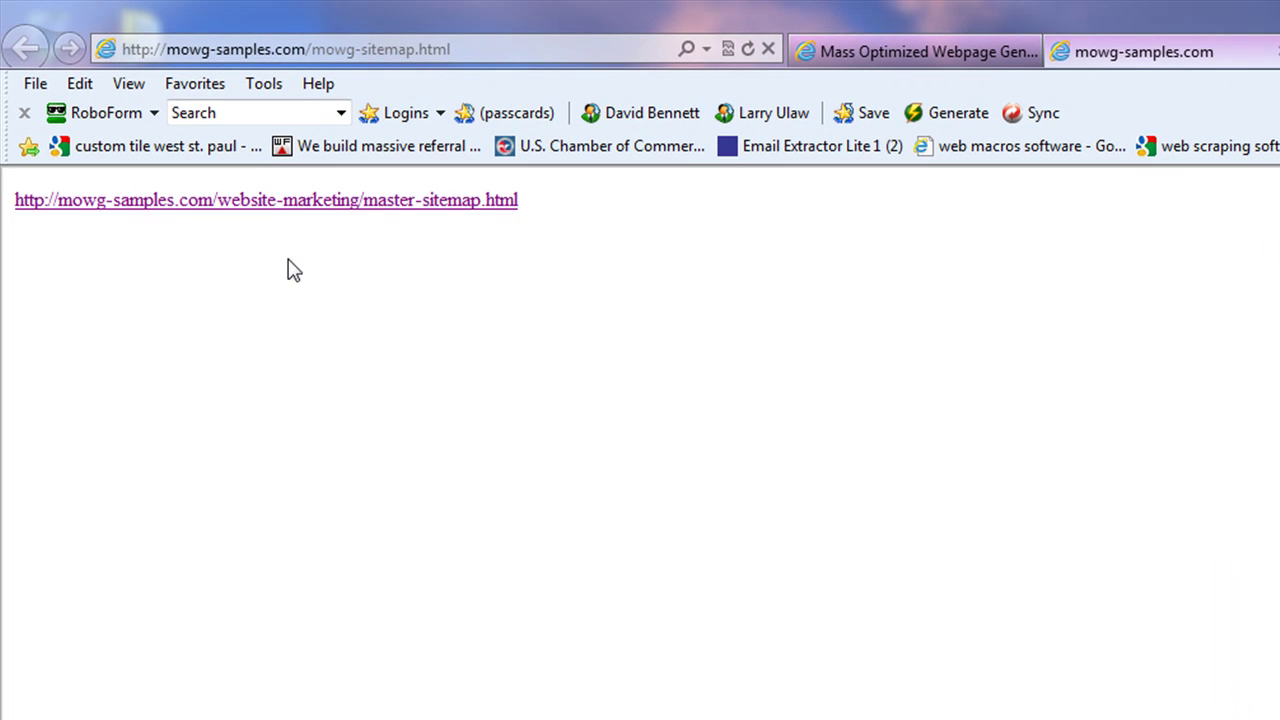
# Step: View the website-marketing master sitemap, go back, and return to the top of the already open mowg-samples.com home page
pyautogui.click(322, 202)
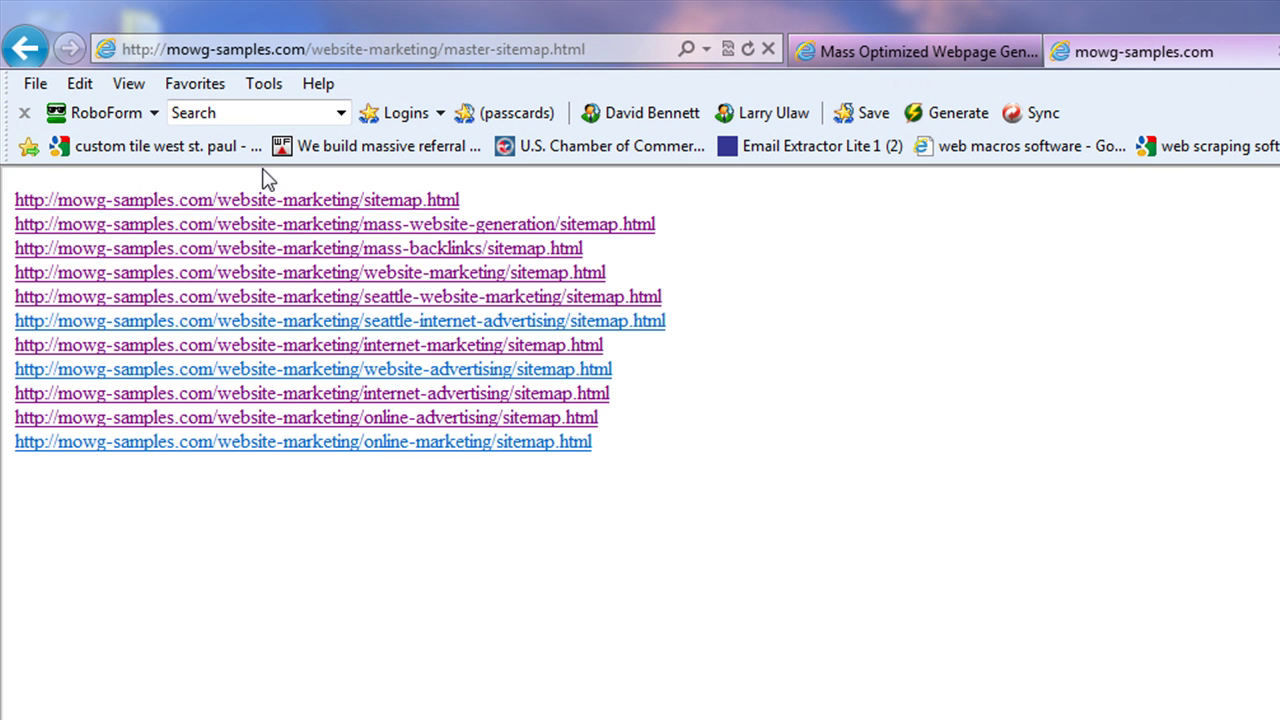
pyautogui.click(25, 48)
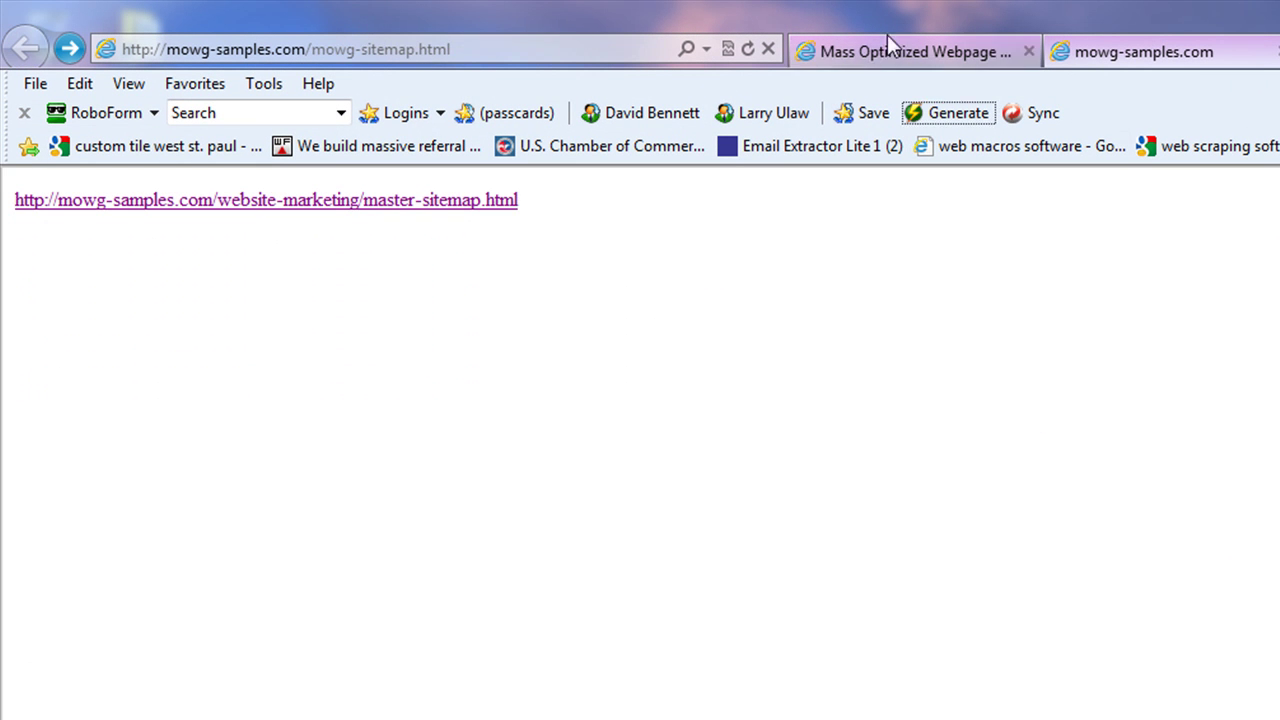
pyautogui.click(935, 52)
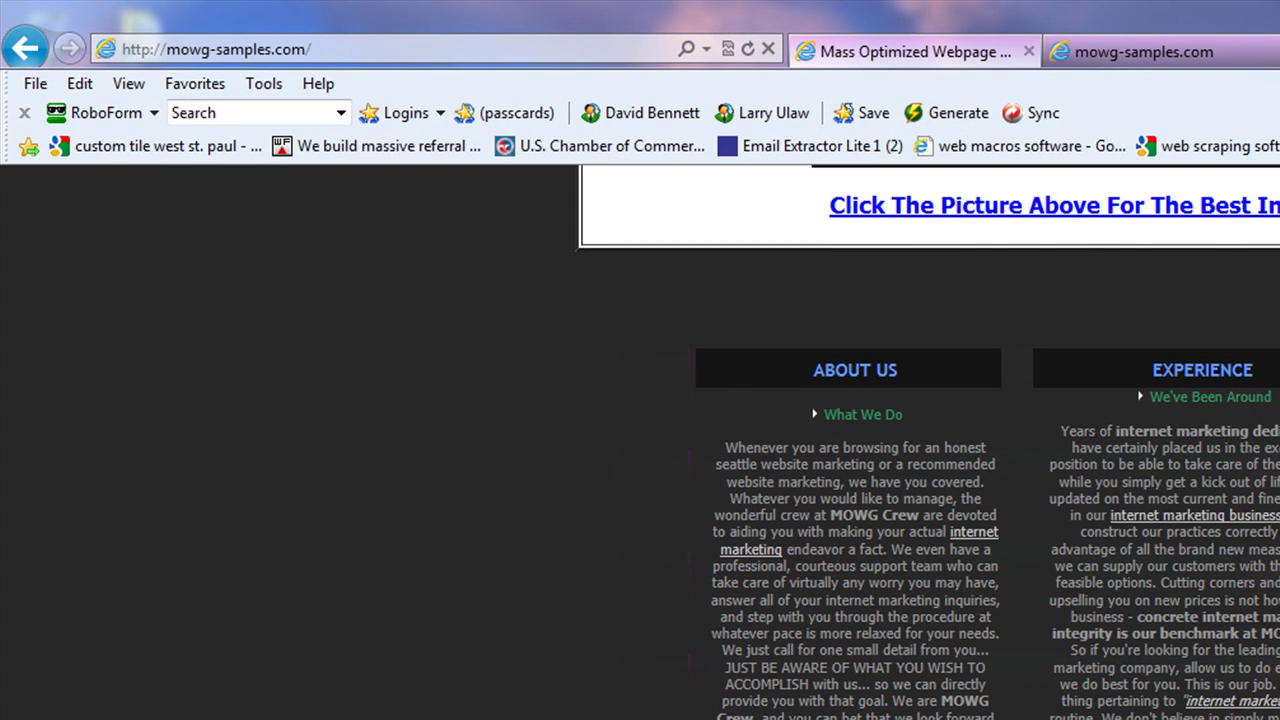
pyautogui.scroll(5, 640, 440)
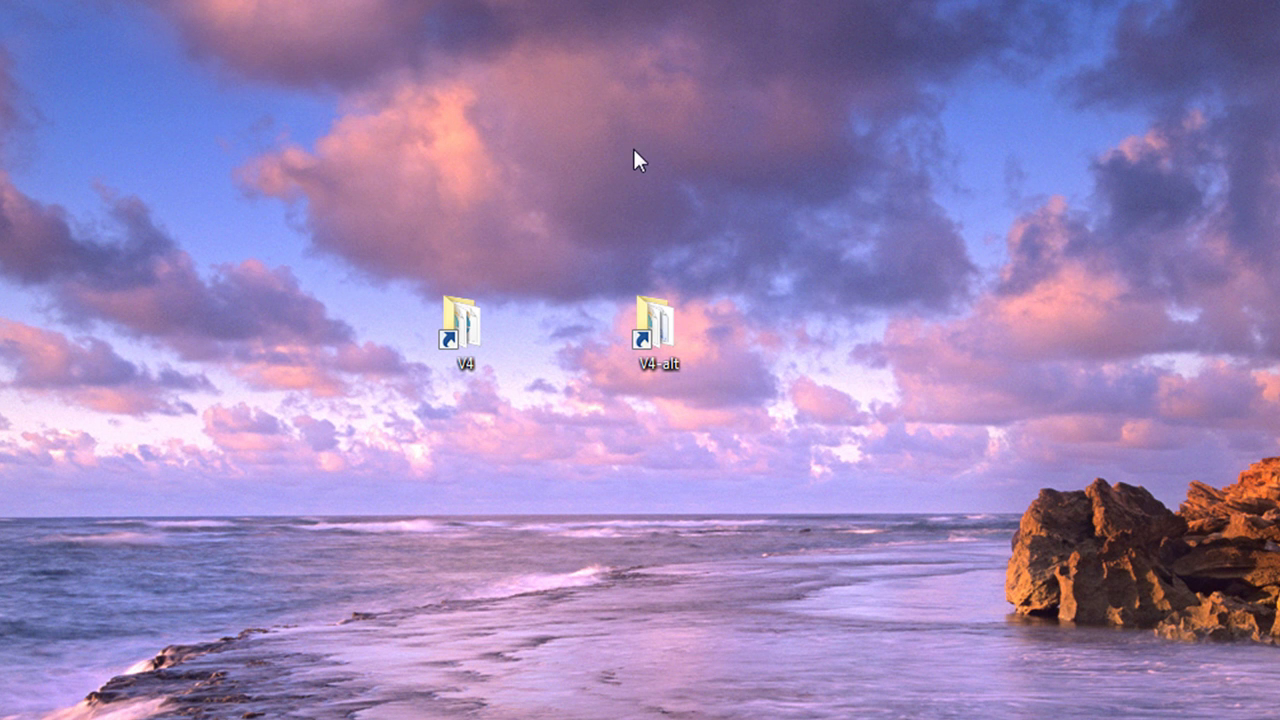
pyautogui.moveTo(977, 443); pyautogui.dragTo(247, 264)
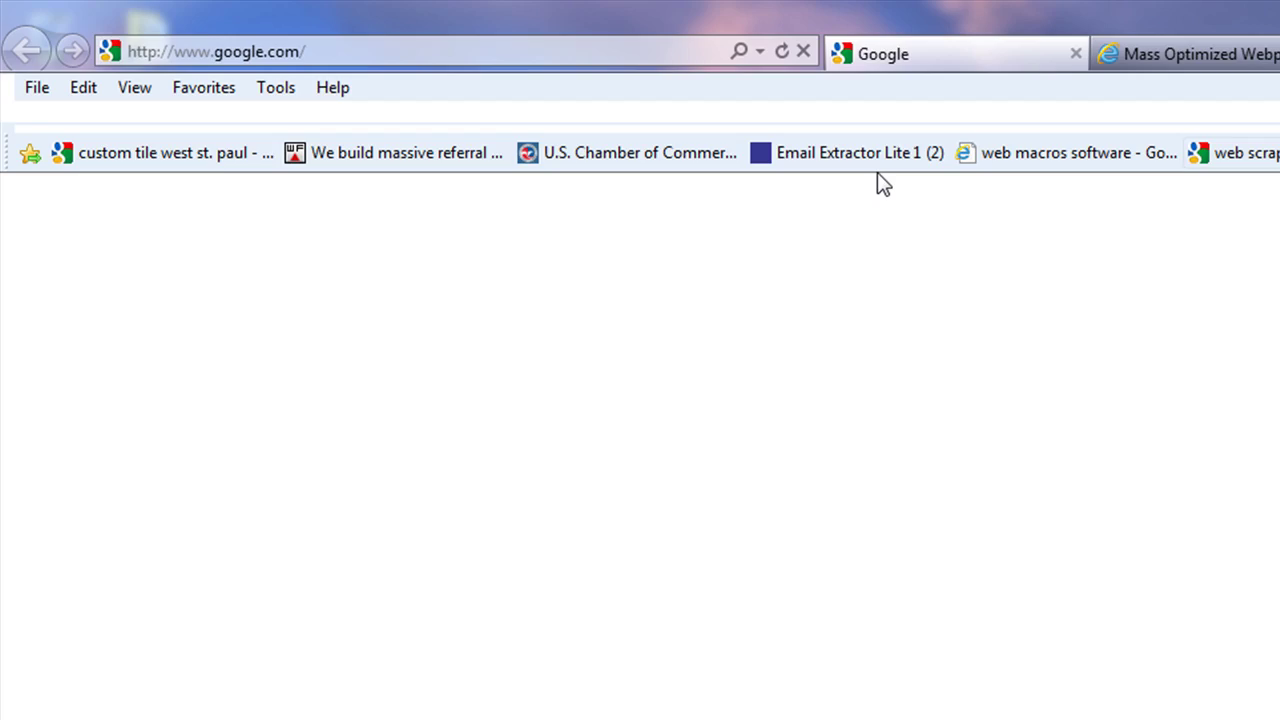
# Step: Go to mowg-crew.com in the browser
pyautogui.click(603, 48)
pyautogui.write('mowg-crew.')
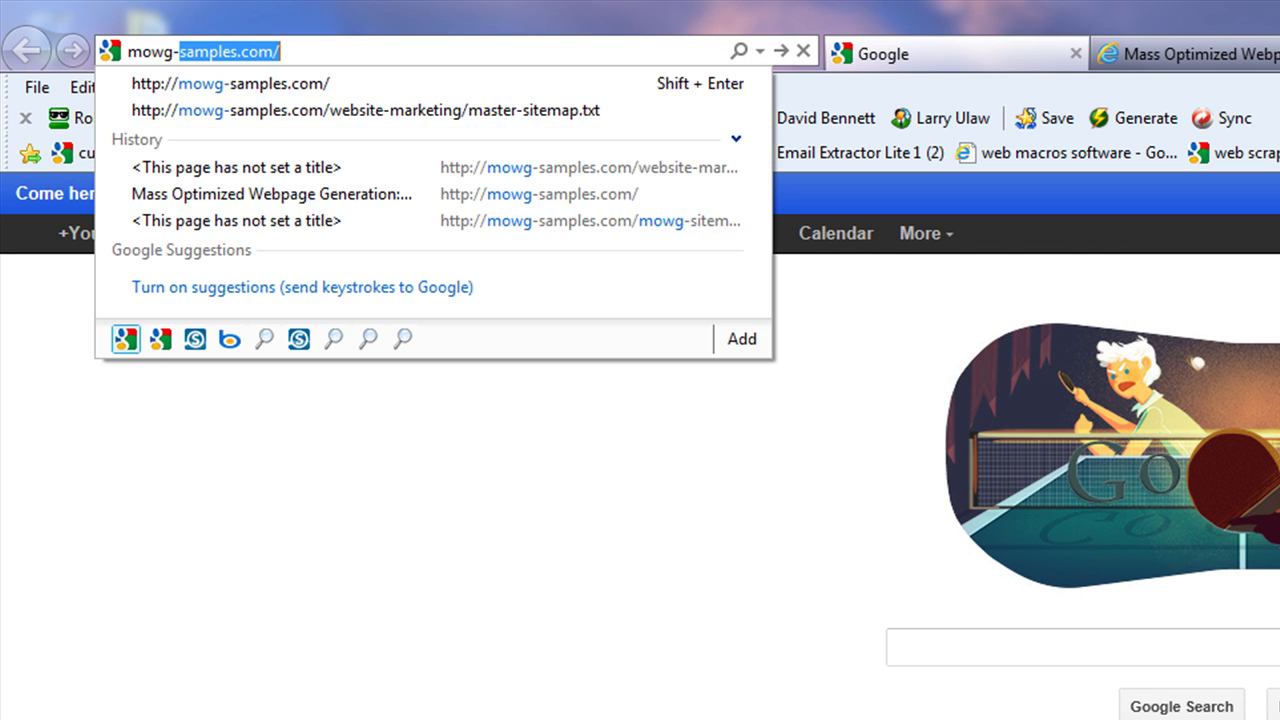
pyautogui.write('co')
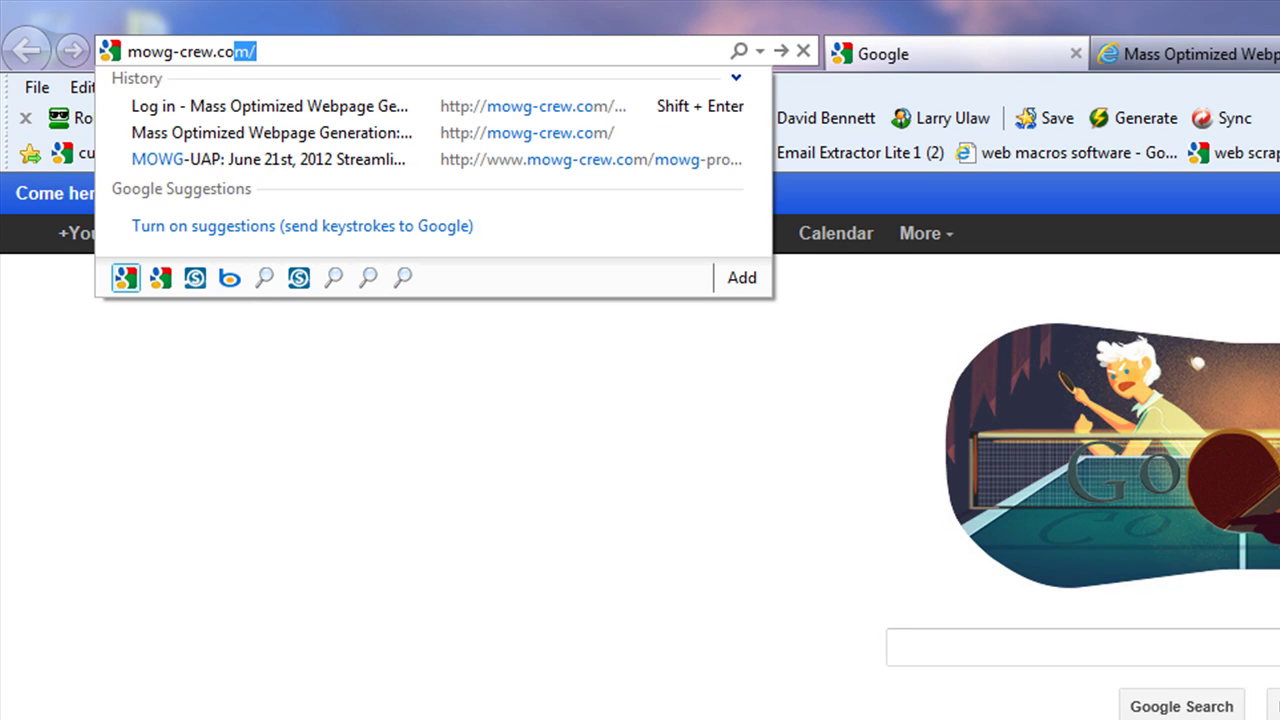
pyautogui.press('Return')
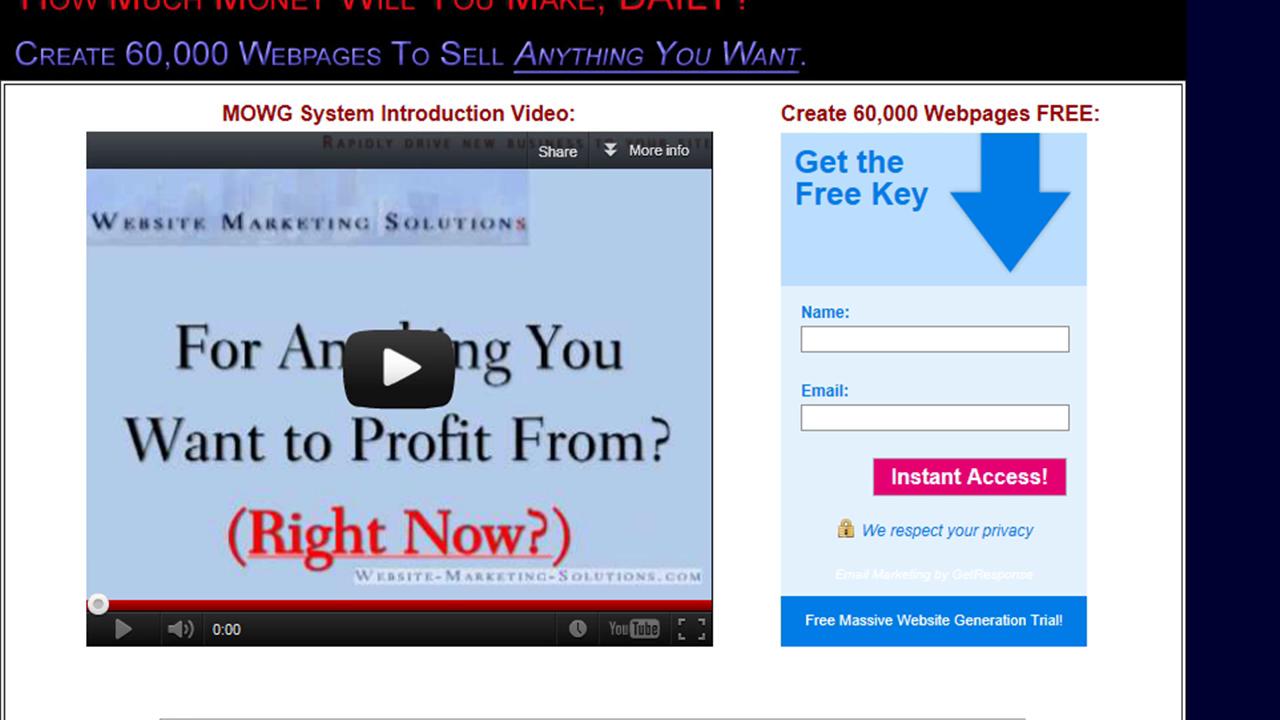
# Step: Open the MOWG Training Videos page and follow its June 21, 2012 Streamlined UAP Training link
pyautogui.scroll(-10, 593, 360)
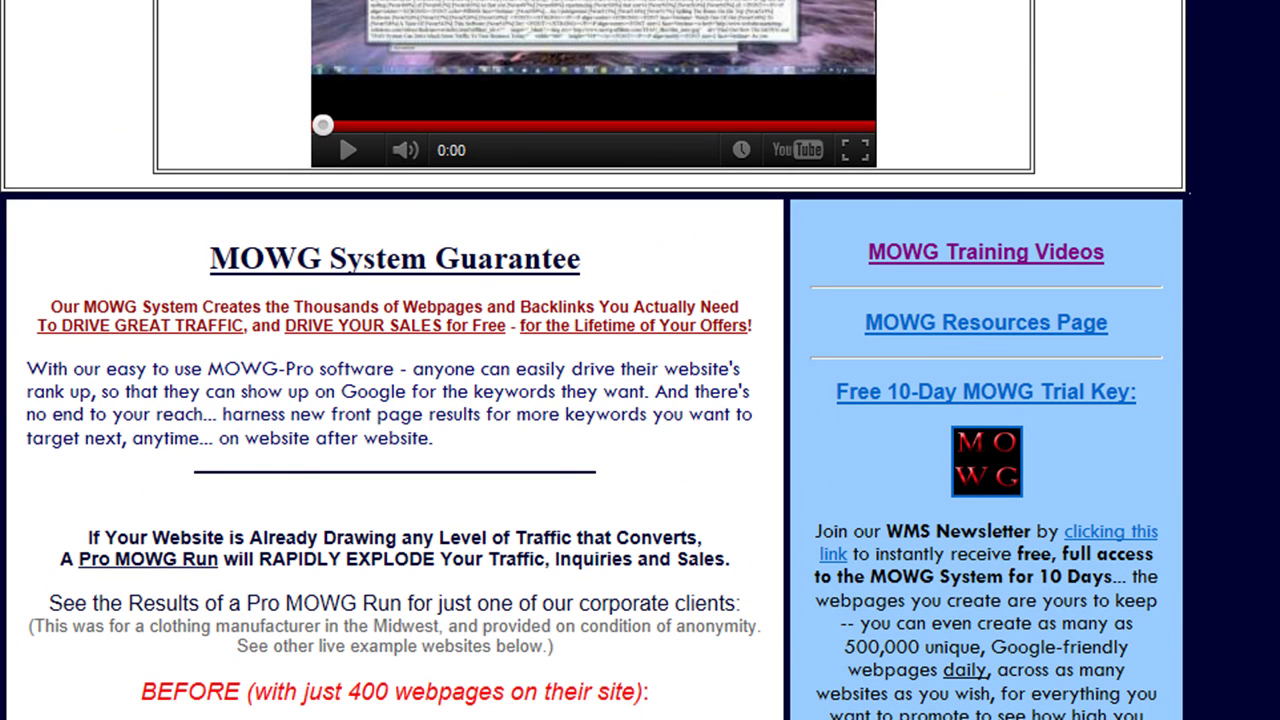
pyautogui.scroll(10, 593, 360)
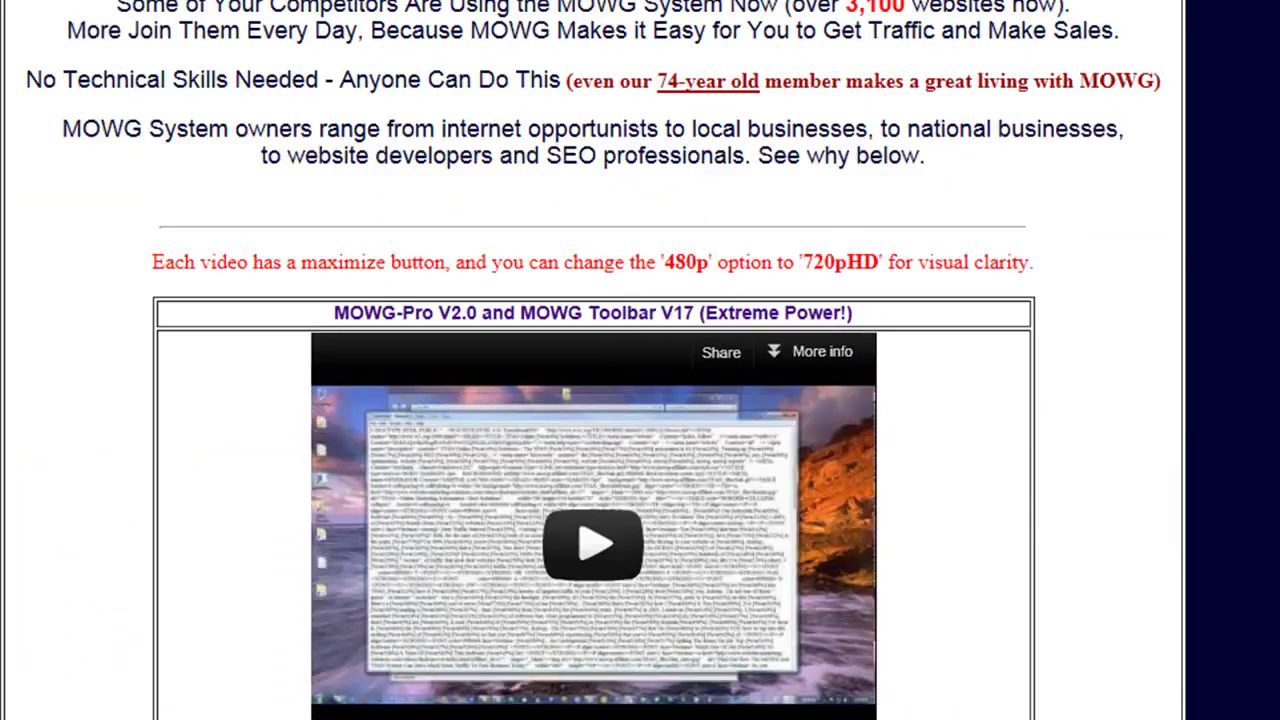
pyautogui.scroll(-10, 1022, 365)
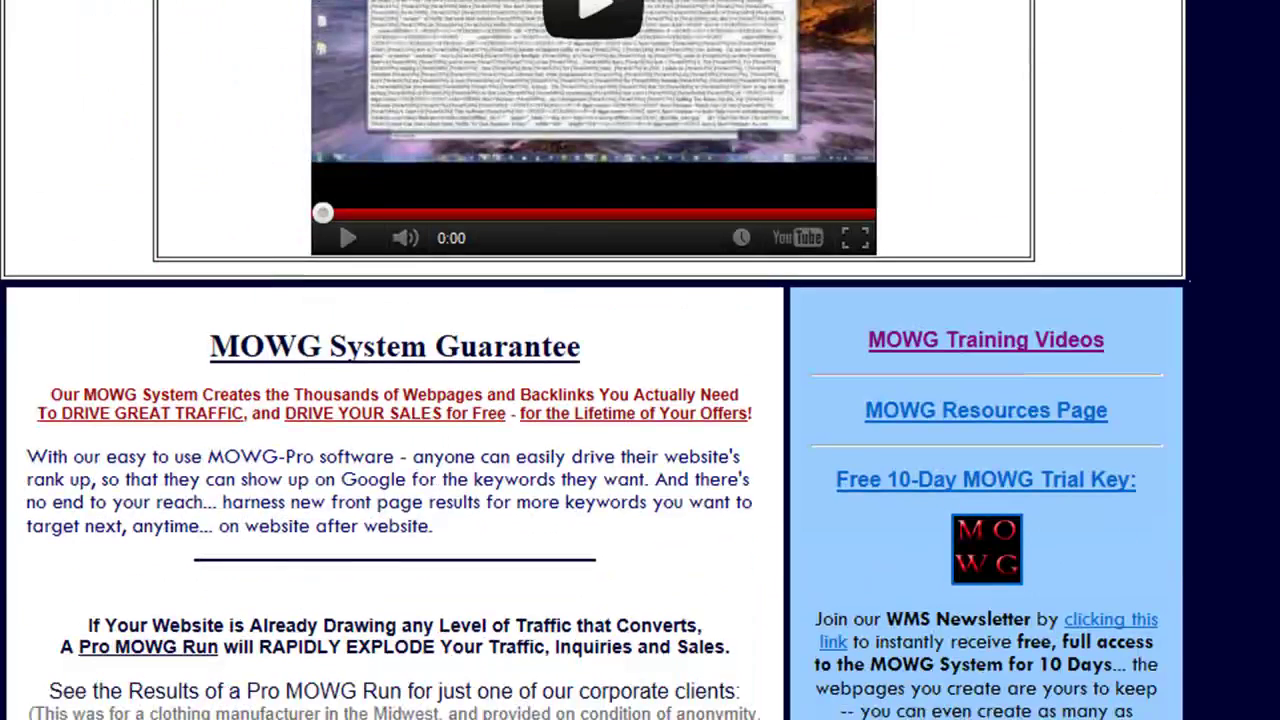
pyautogui.click(1015, 344)
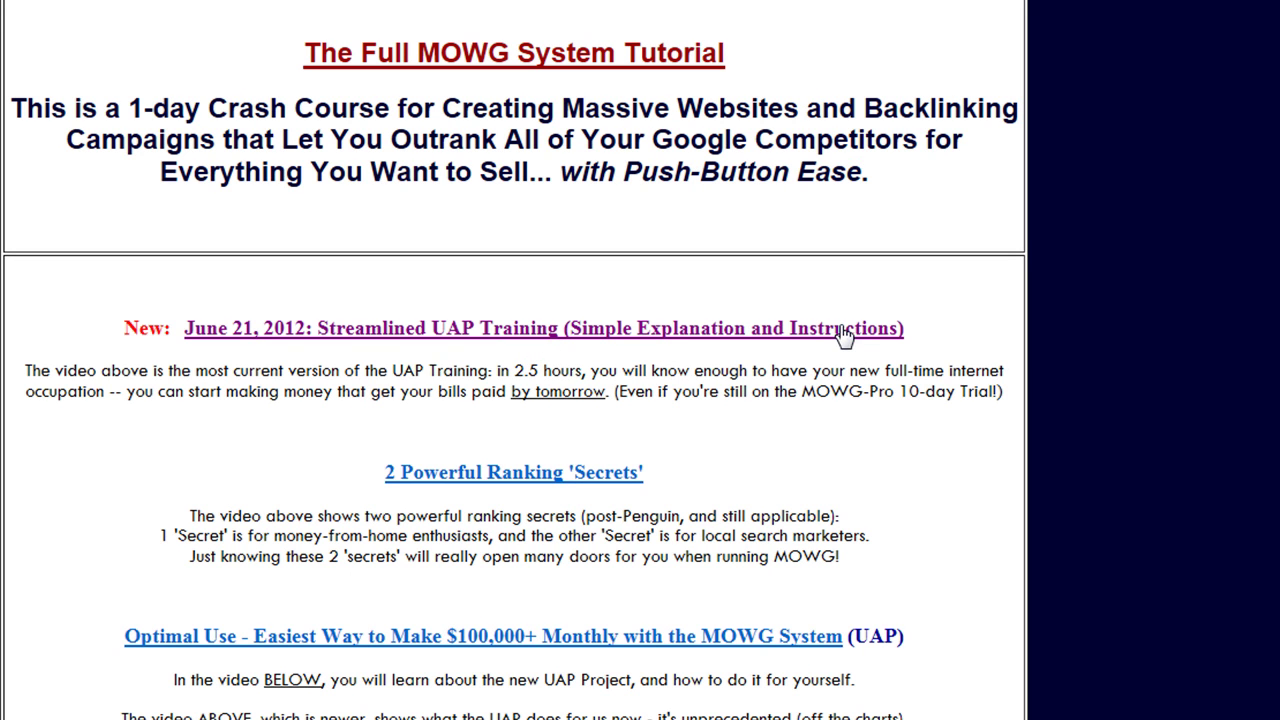
pyautogui.click(652, 343)
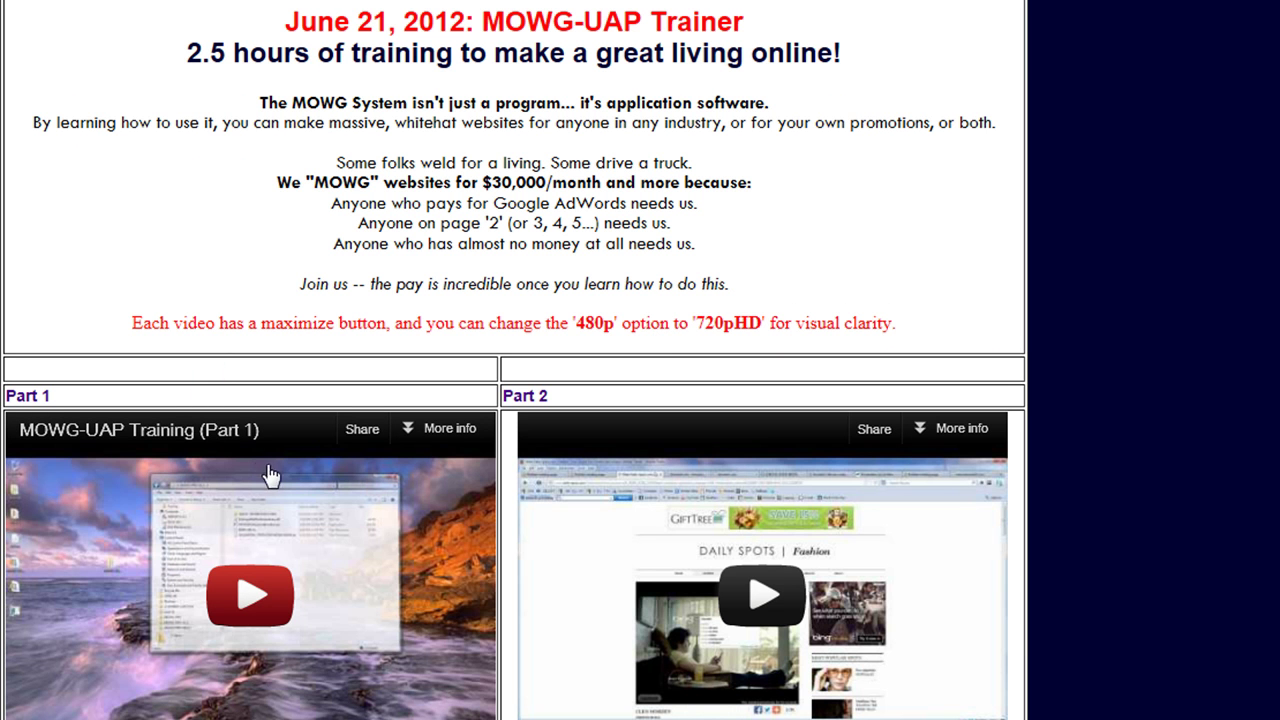
# Step: Look through the MOWG-UAP training videos from Part 1 to Part 5 and highlight the Part 1 label
pyautogui.scroll(-5, 766, 300)
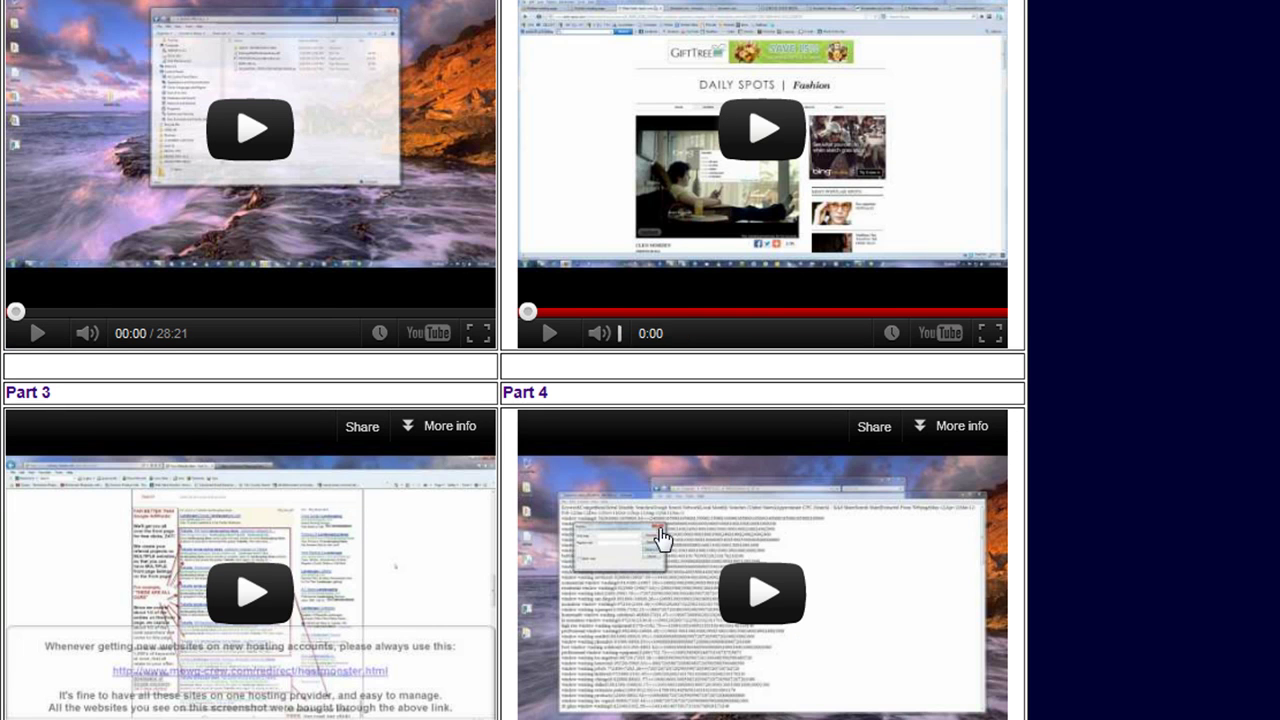
pyautogui.scroll(-5, 663, 543)
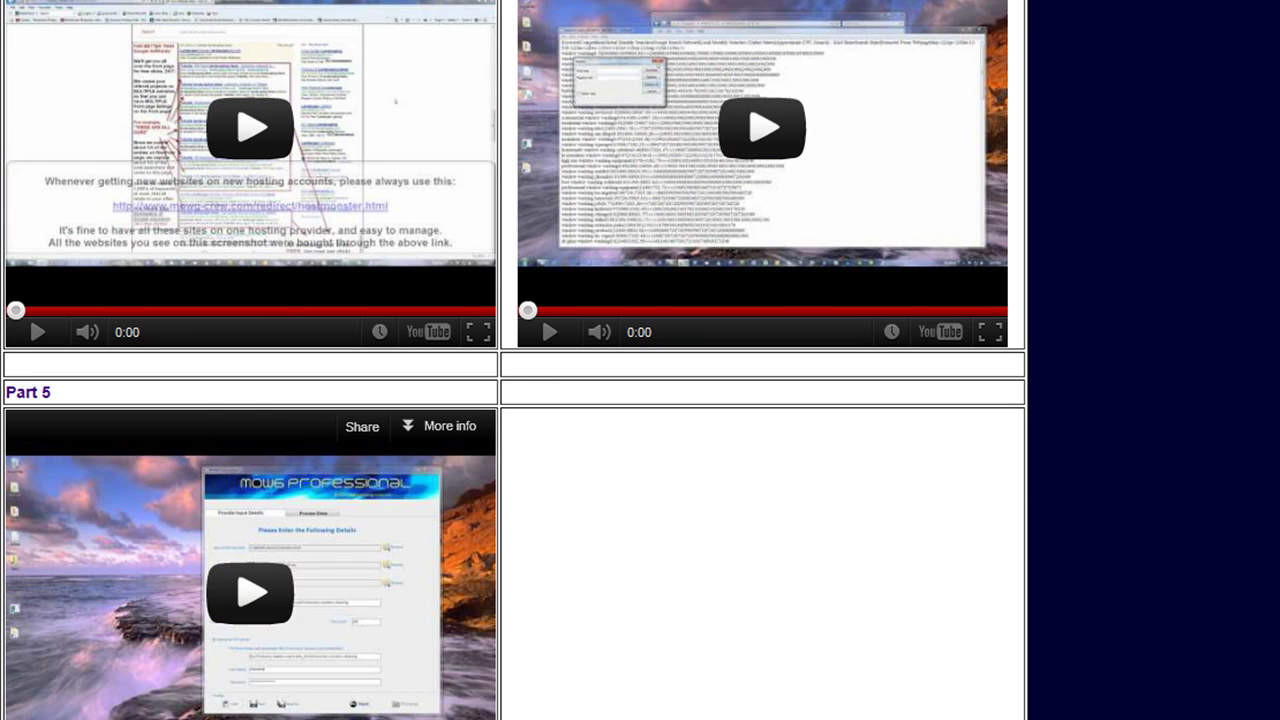
pyautogui.scroll(-2, 1013, 430)
pyautogui.scroll(10, 1013, 430)
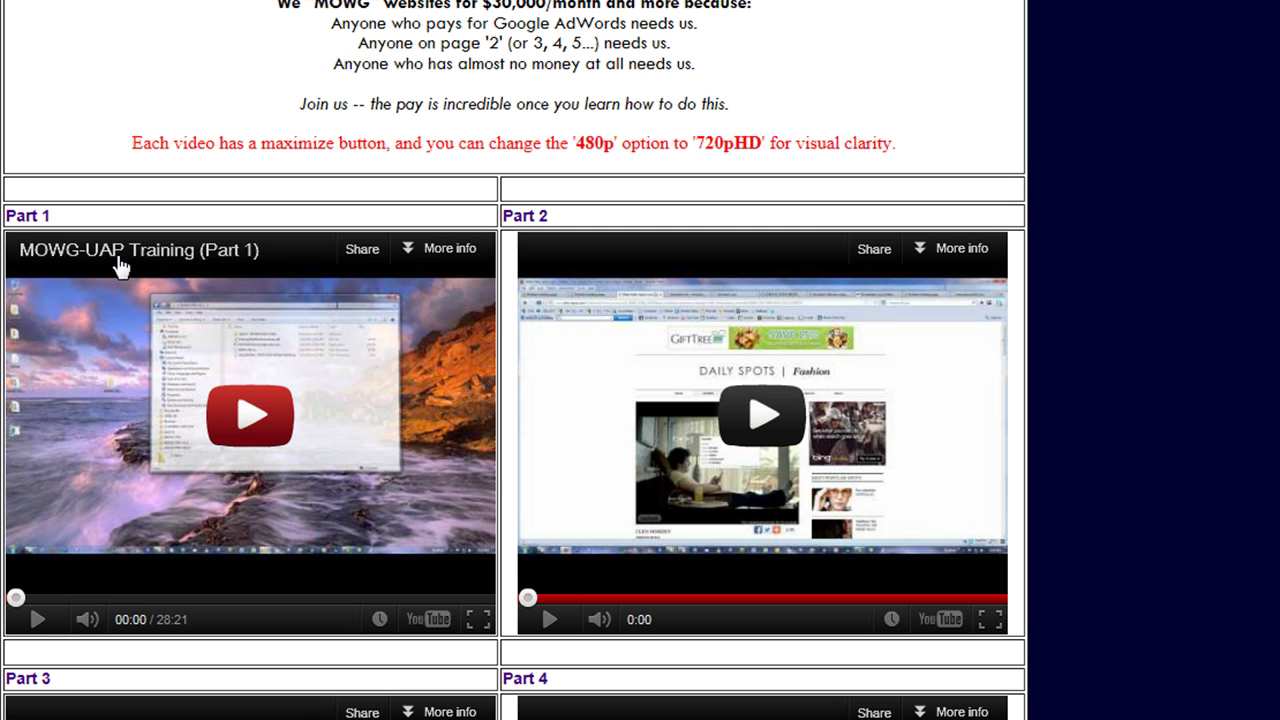
pyautogui.moveTo(62, 222); pyautogui.dragTo(6, 218)
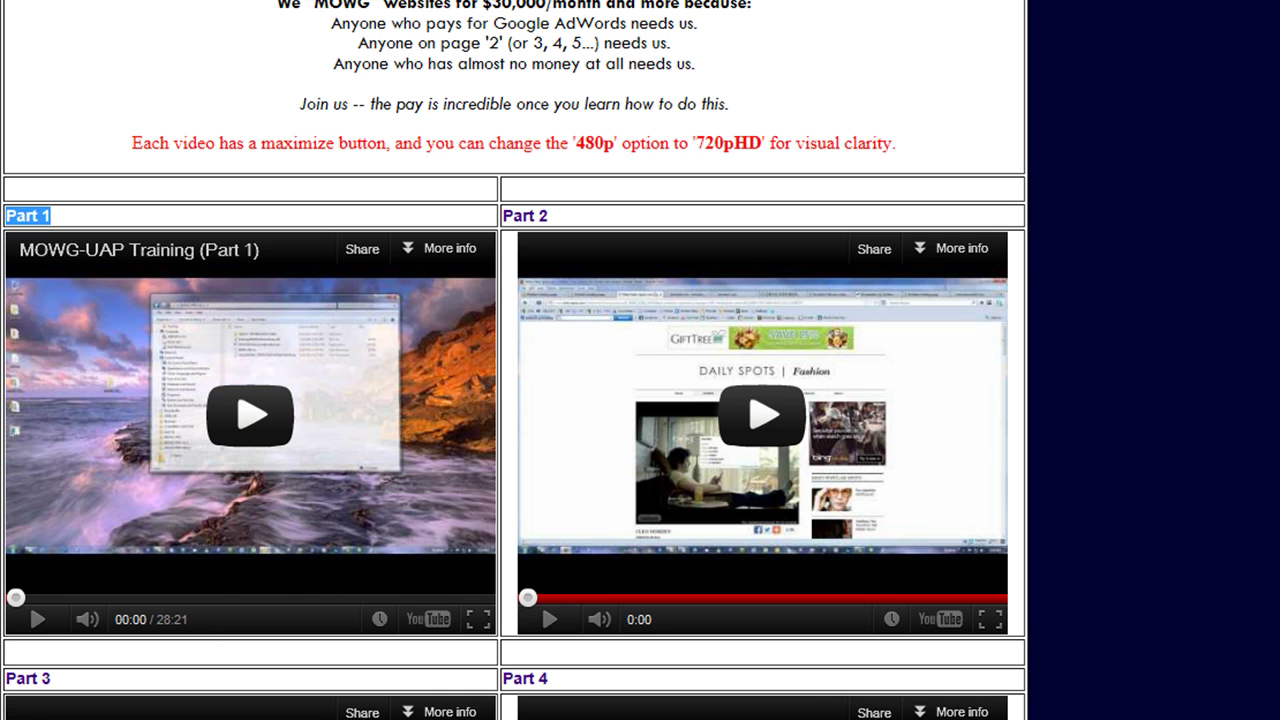
pyautogui.click(160, 637)
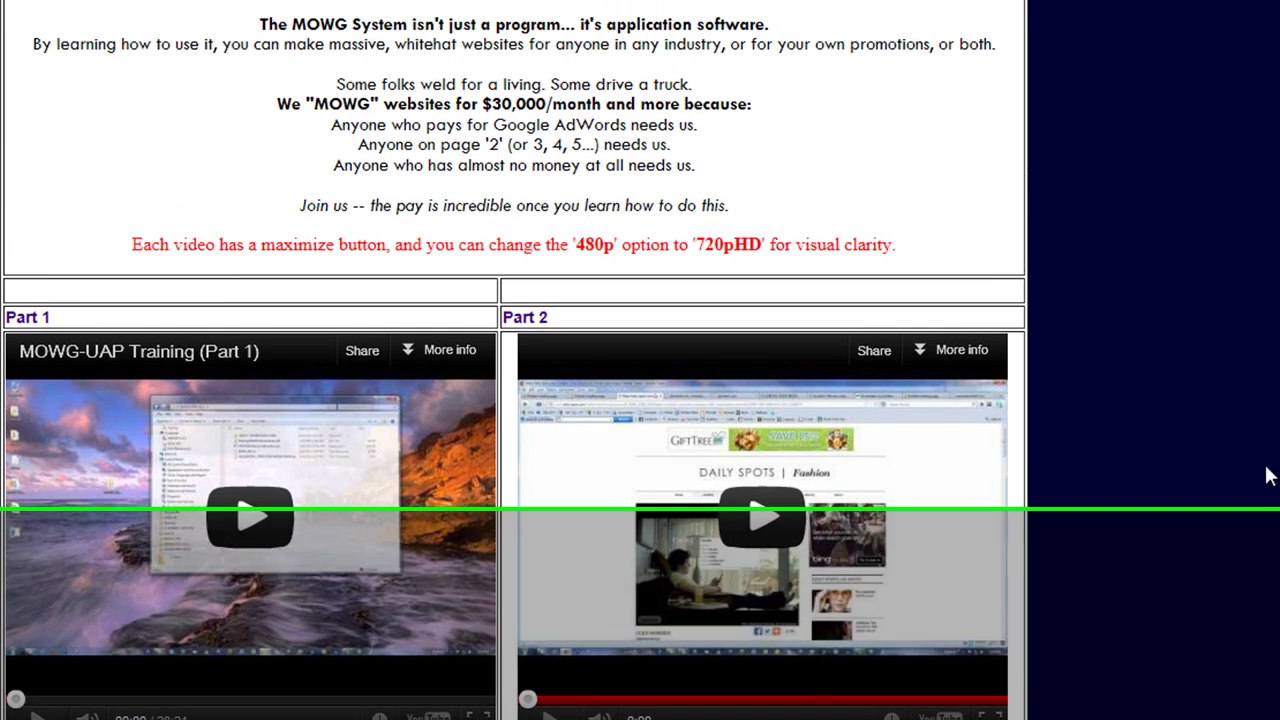
# Step: Go to microsoft.com and open the Office trials page from its downloads
pyautogui.write('microsoft.com')
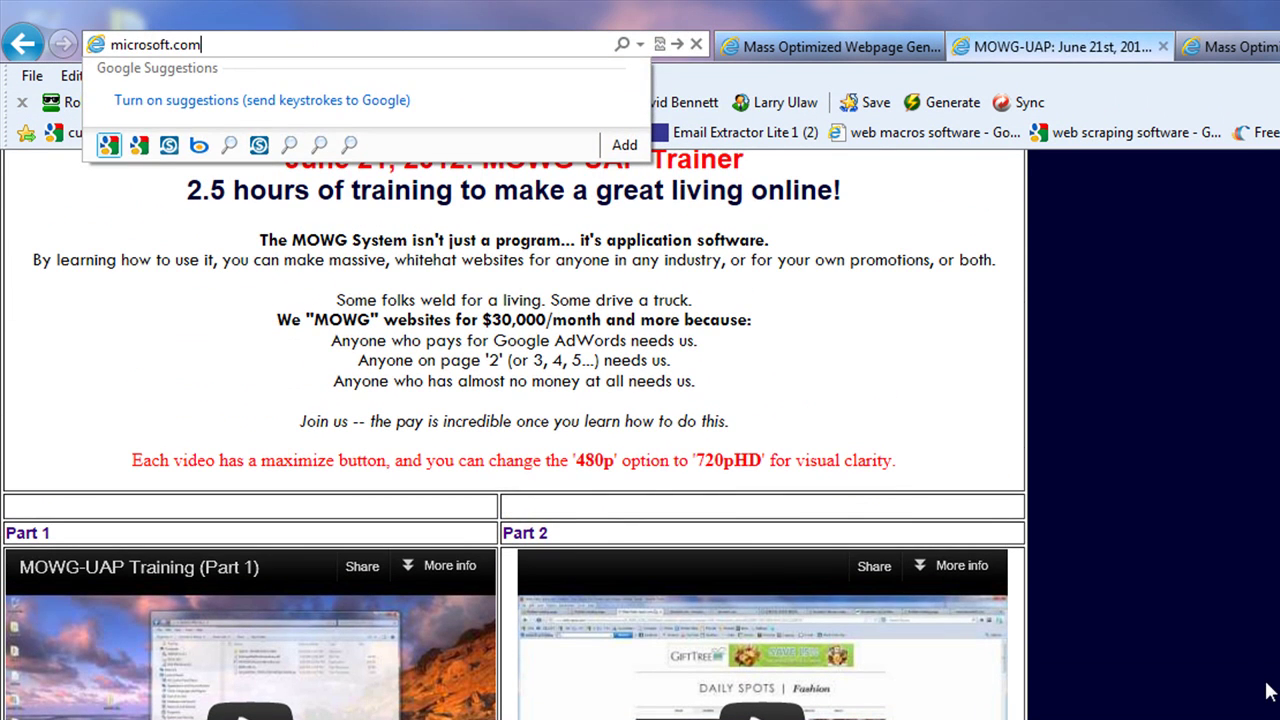
pyautogui.press('Return')
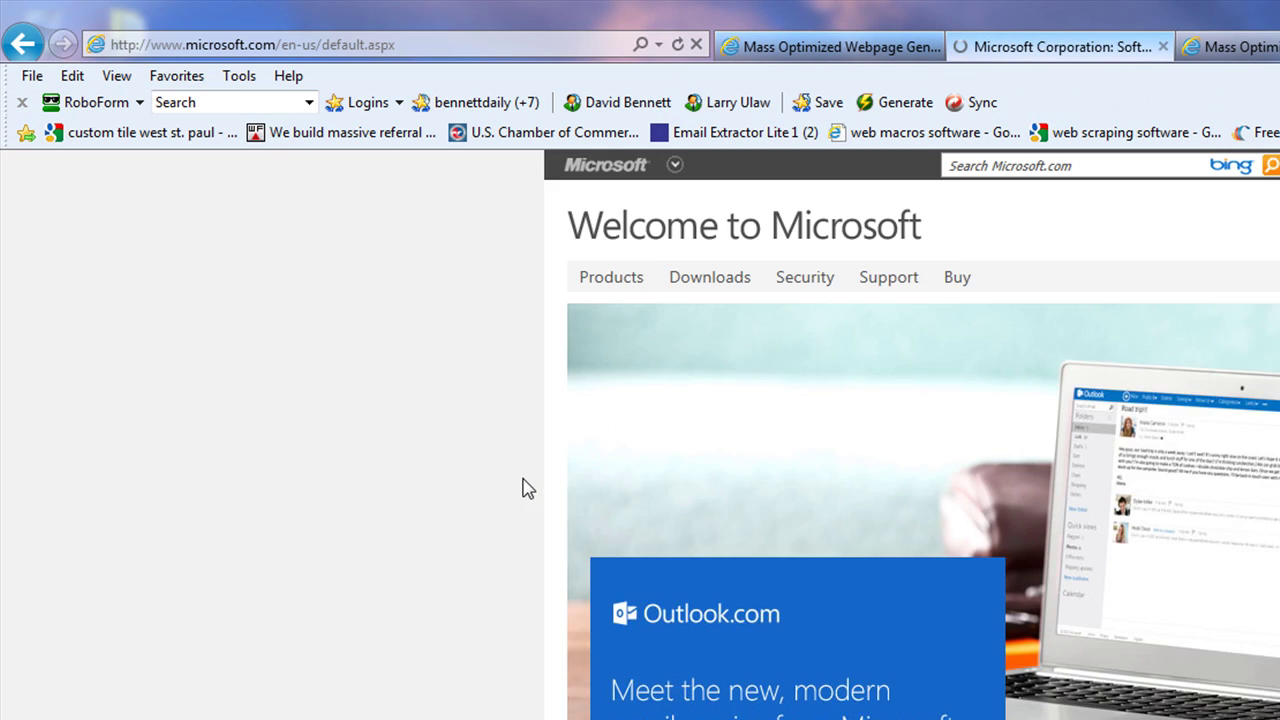
pyautogui.click(718, 285)
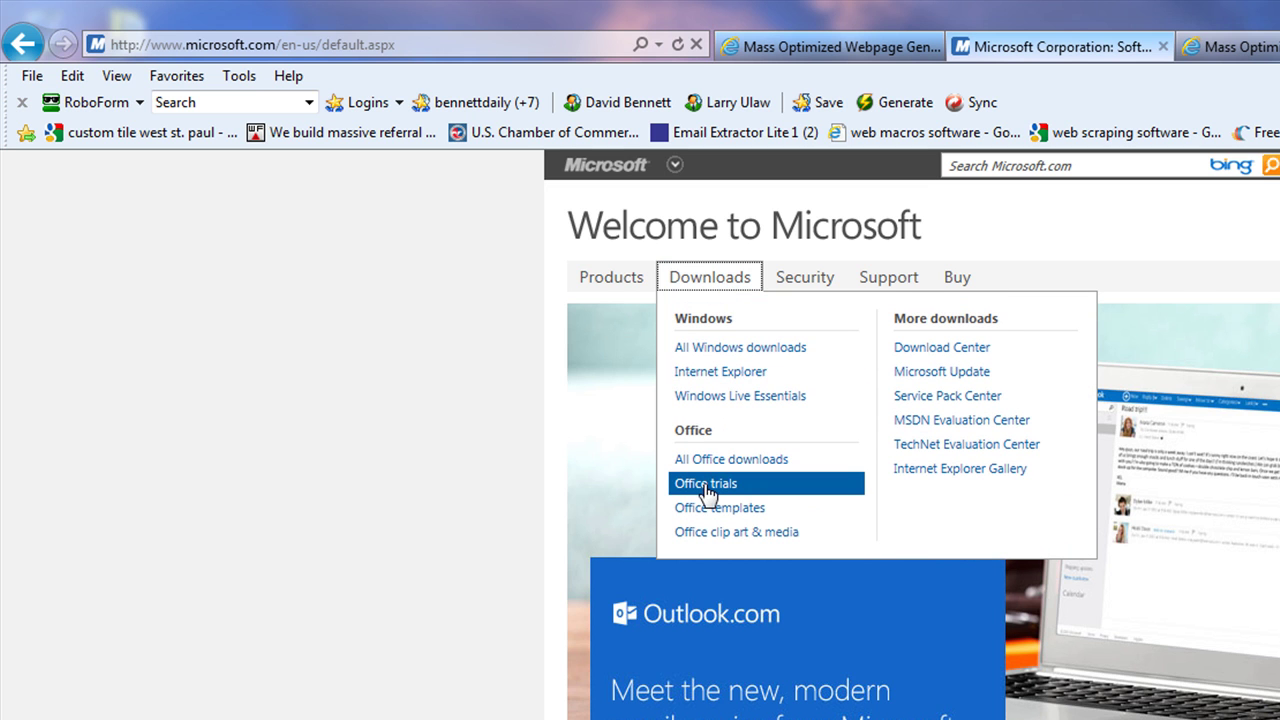
pyautogui.click(705, 486)
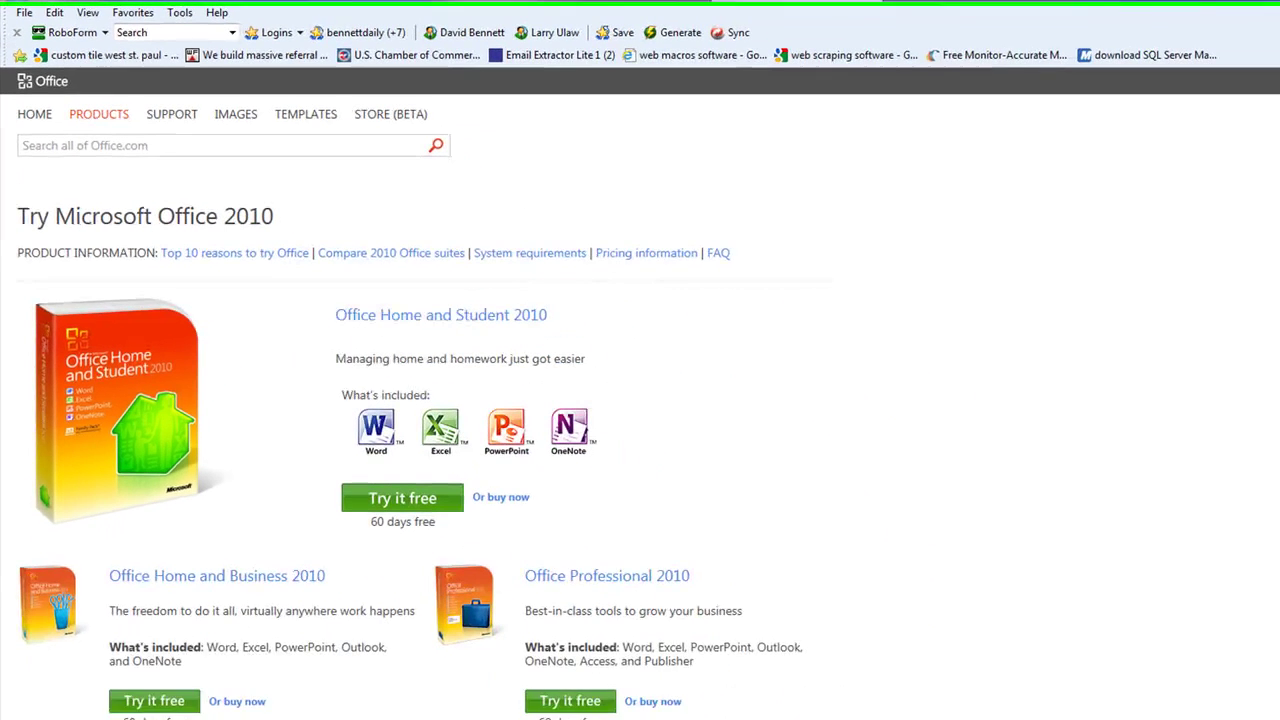
# Step: Examine the Office Professional 2010 offer and its free trial details on the Try Microsoft Office 2010 page
pyautogui.moveTo(730, 587); pyautogui.dragTo(527, 581)
pyautogui.click(1109, 591)
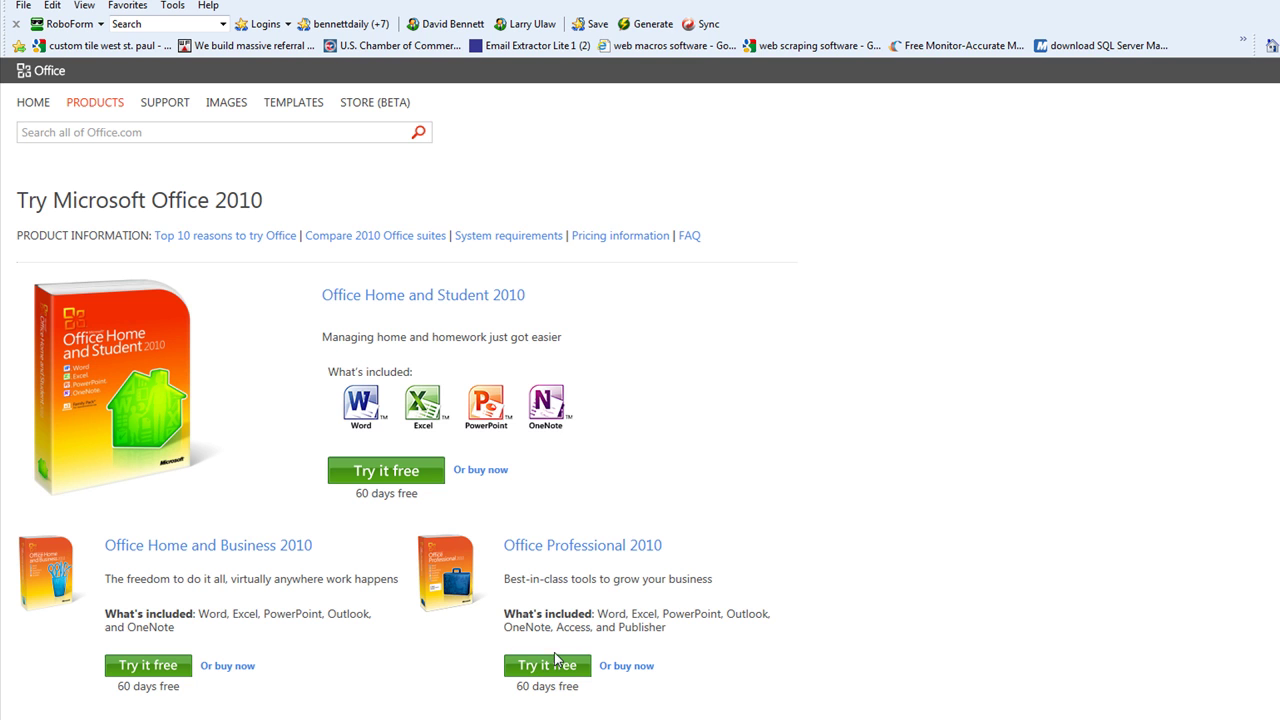
pyautogui.moveTo(580, 695); pyautogui.dragTo(678, 655)
pyautogui.click(1003, 385)
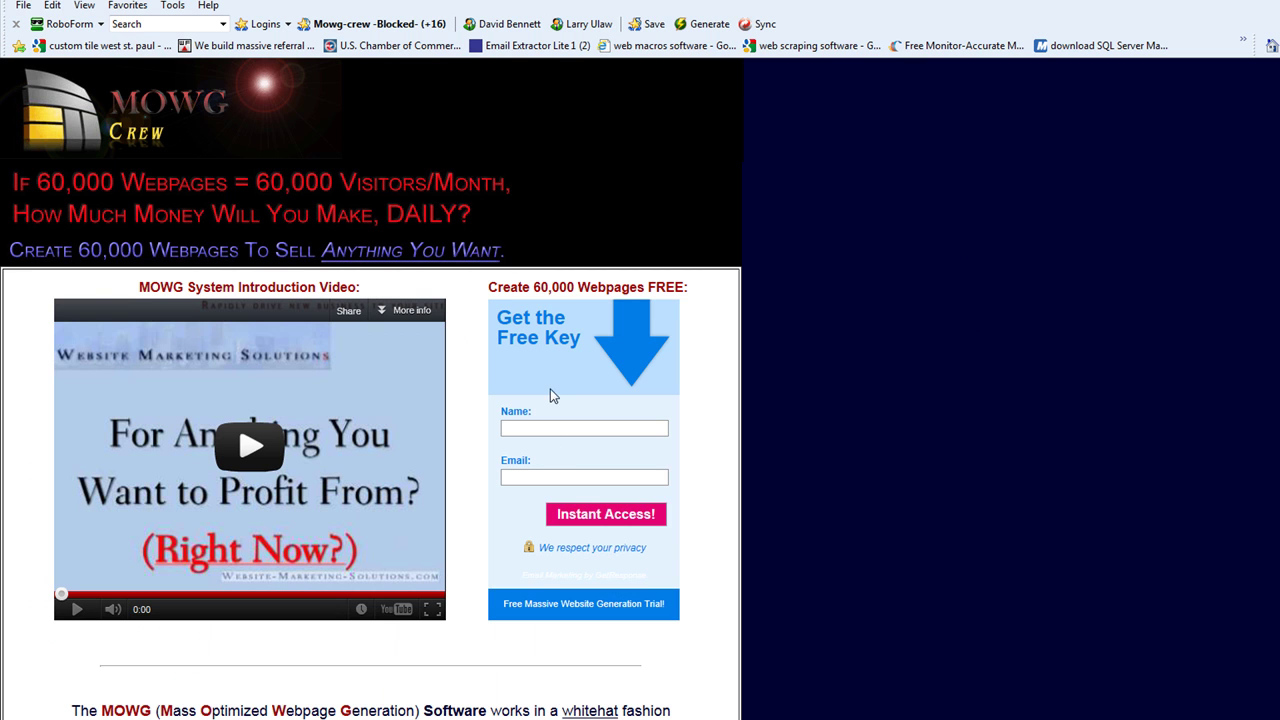
# Step: Return to the June 21, 2012 Streamlined UAP Training page via MOWG Training Videos and highlight the note on switching videos to 720pHD
pyautogui.scroll(-8, 888, 228)
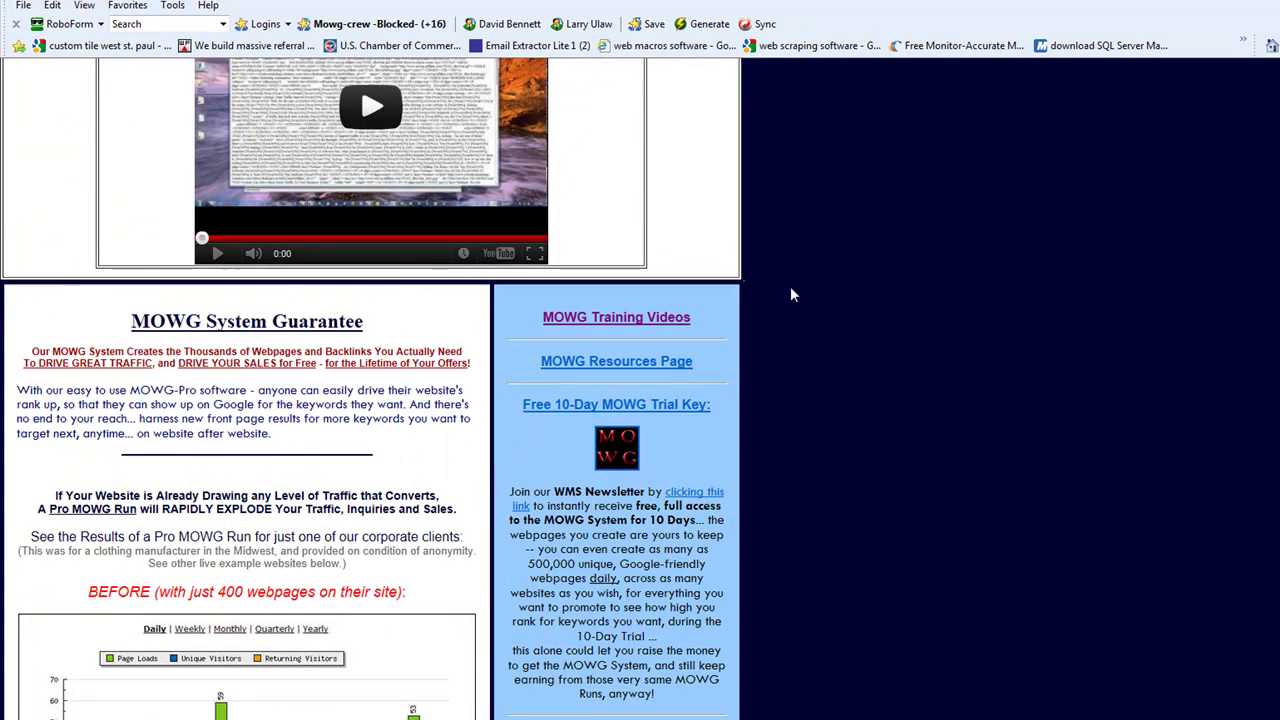
pyautogui.click(604, 320)
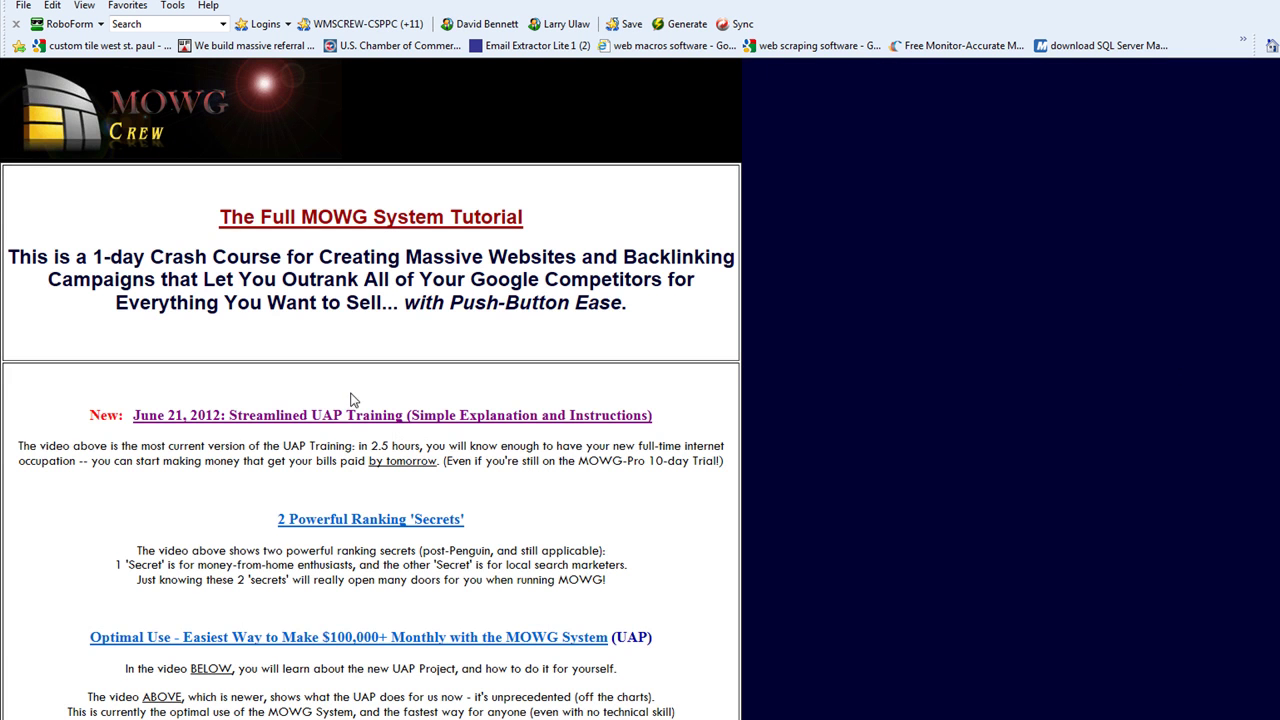
pyautogui.click(338, 416)
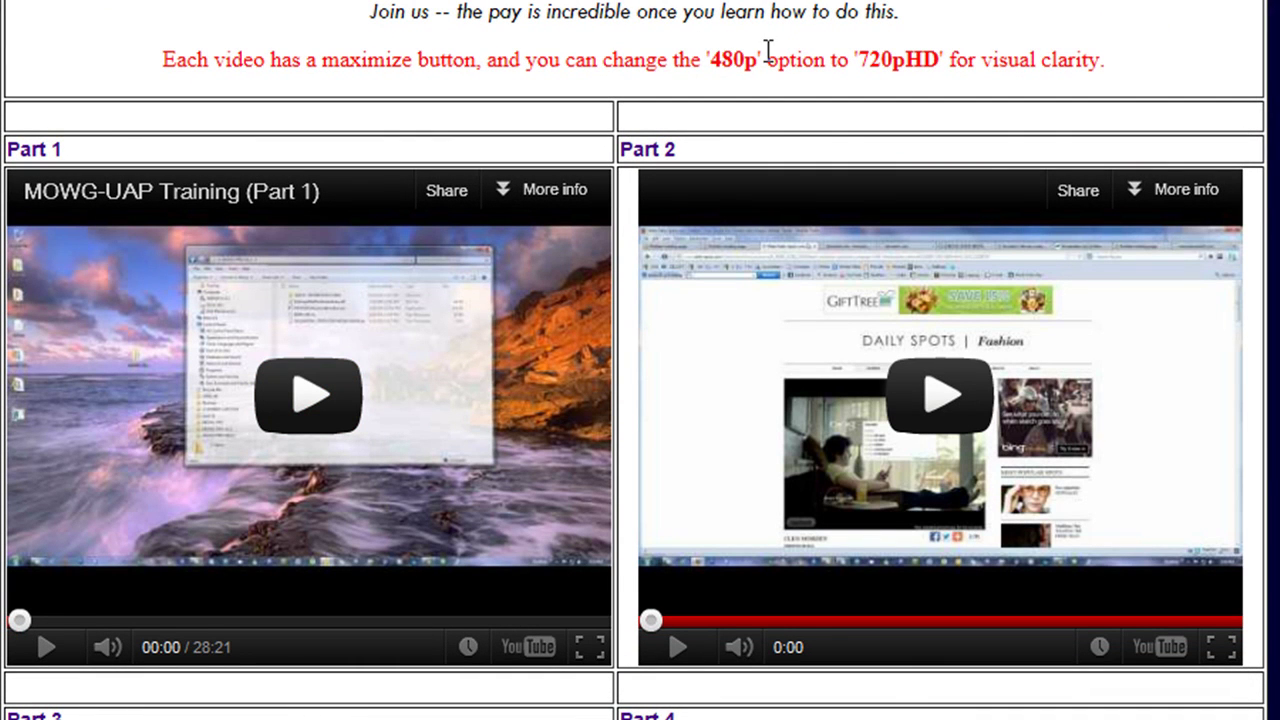
pyautogui.moveTo(1137, 71); pyautogui.dragTo(160, 58)
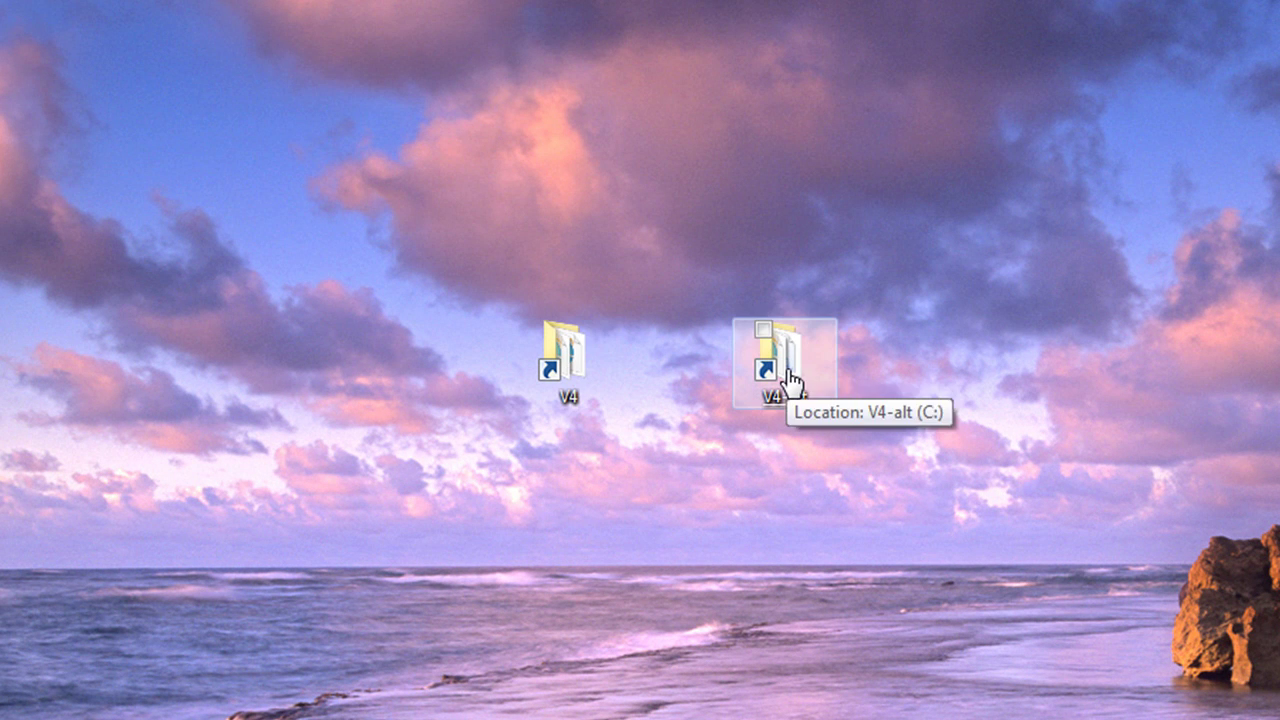
# Step: Select the V4 and V4-alt folder shortcuts on the desktop and cut them
pyautogui.moveTo(914, 354); pyautogui.dragTo(375, 322)
pyautogui.rightClick(582, 361)
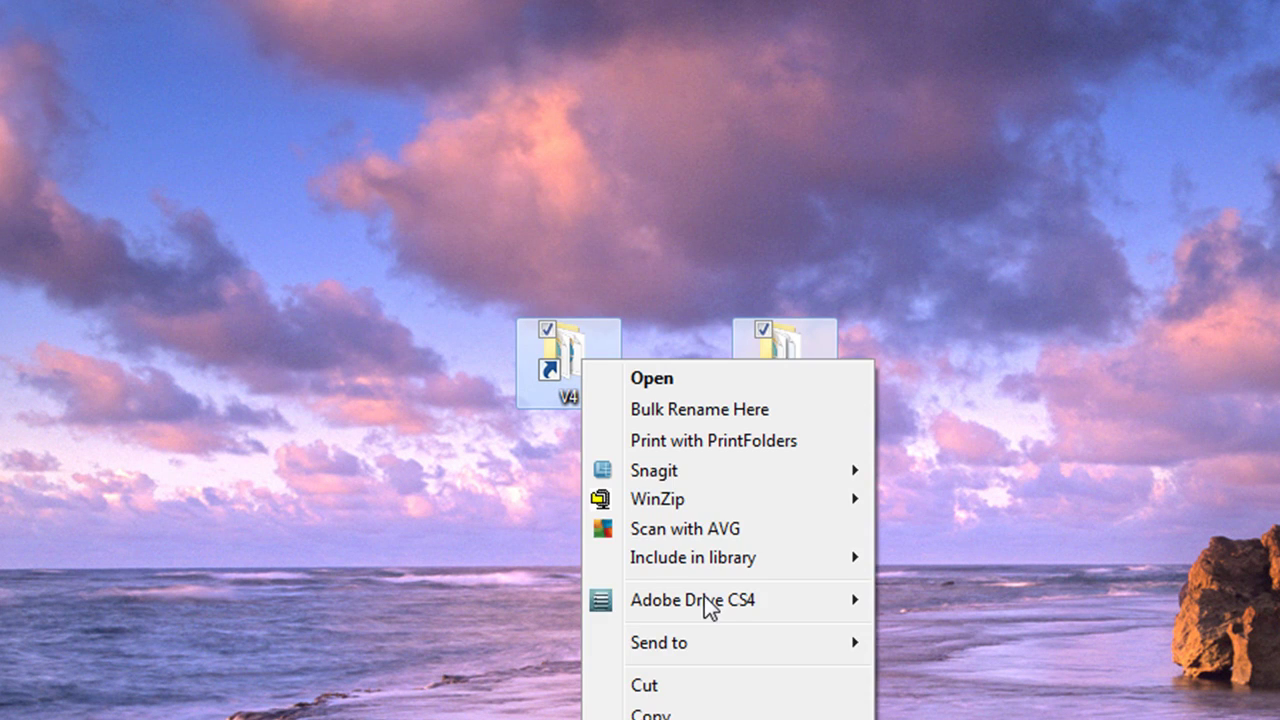
pyautogui.click(674, 688)
pyautogui.click(631, 176)
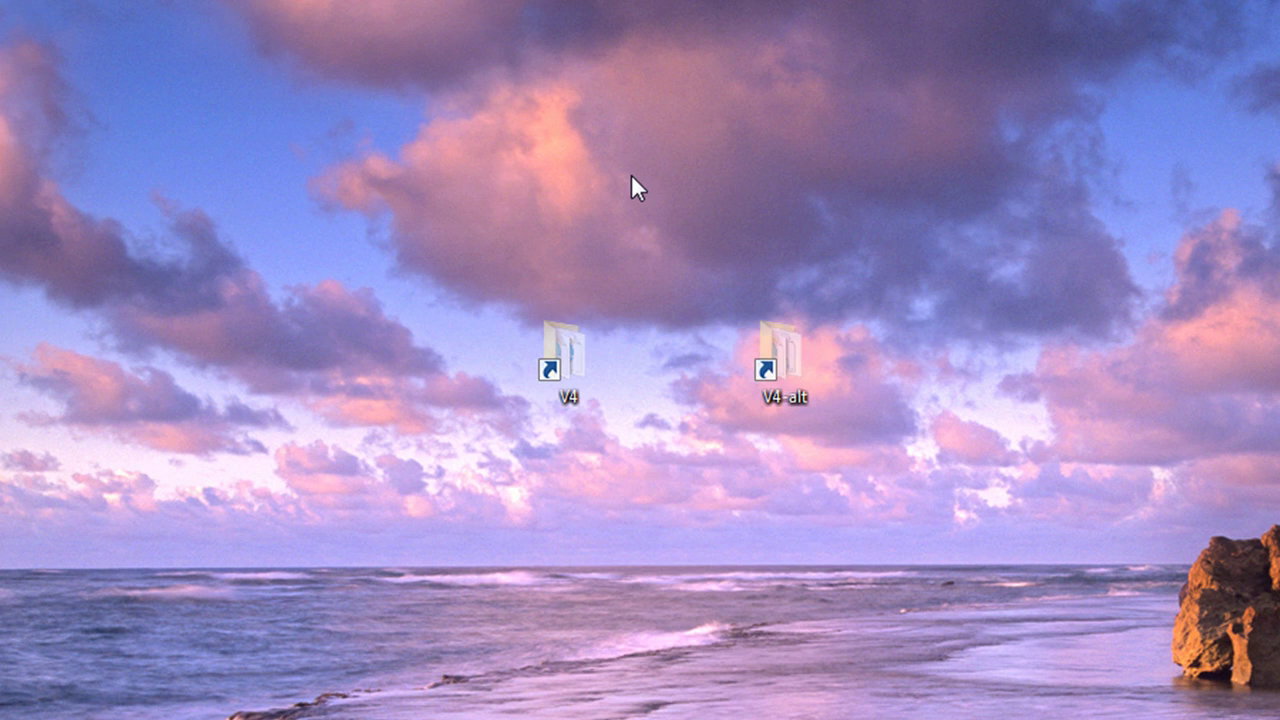
# Step: Open the WINVISTA (C:) drive and show the paste option for its root folder without using it
pyautogui.press('super')
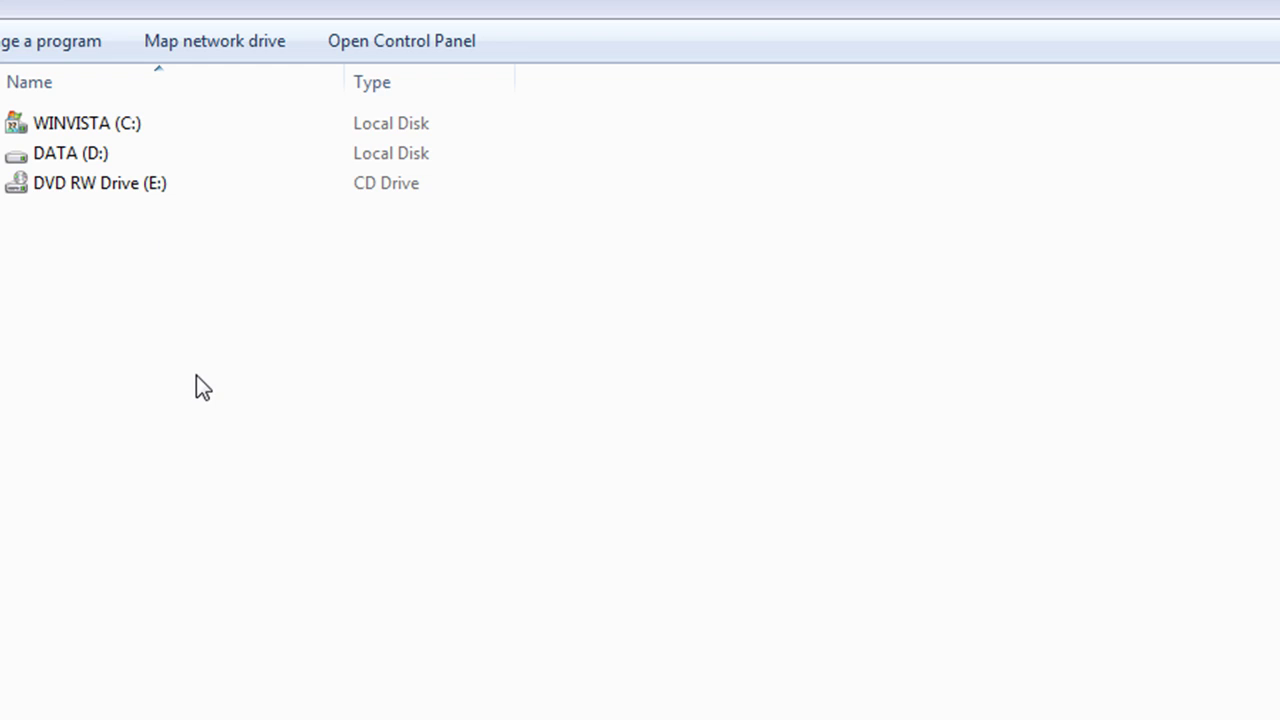
pyautogui.doubleClick(118, 143)
pyautogui.rightClick(700, 256)
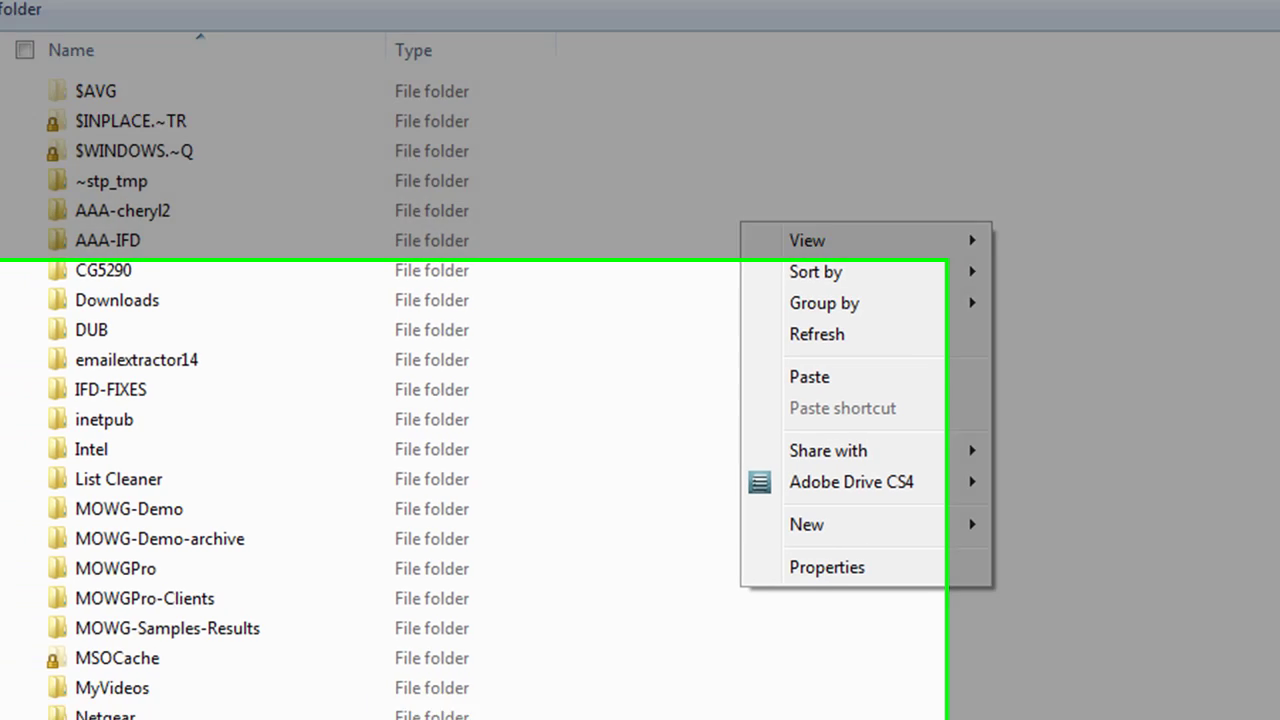
pyautogui.click(1089, 517)
# Step: Send shortcuts of the V4 and V4-alt folders on drive C: to the desktop
pyautogui.scroll(-4, 1089, 517)
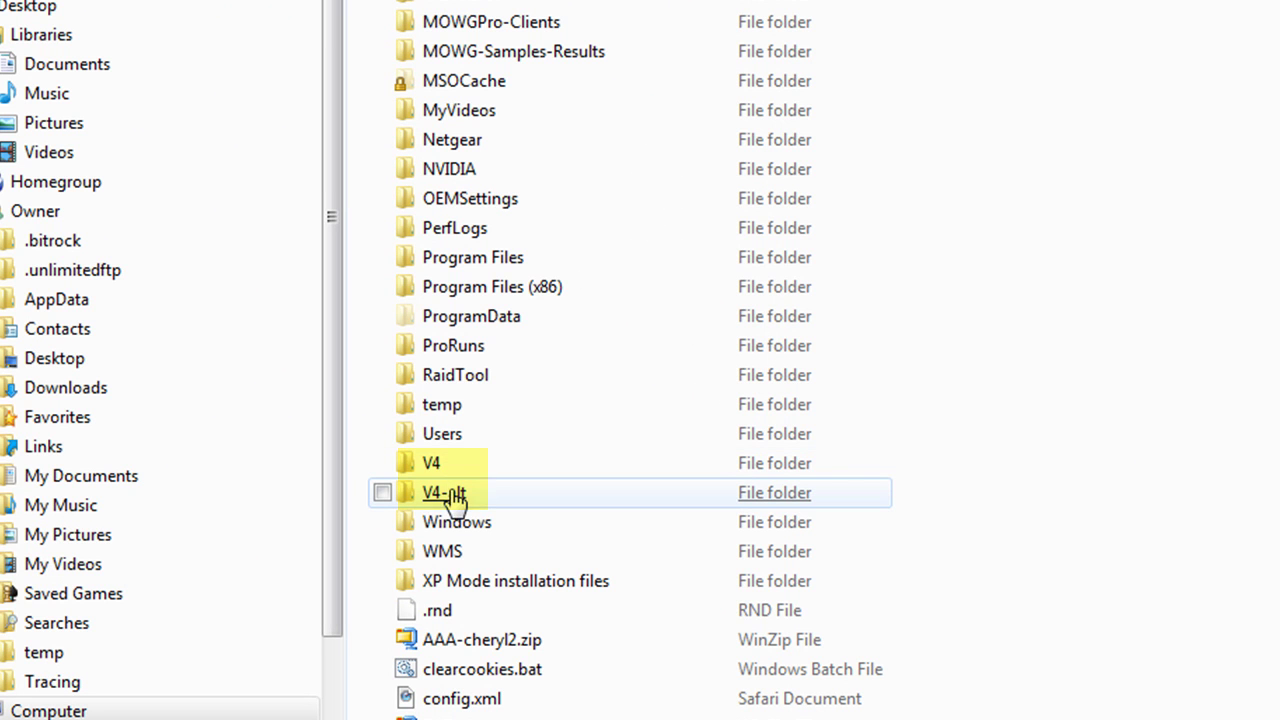
pyautogui.moveTo(435, 505)
pyautogui.rightClick(437, 466)
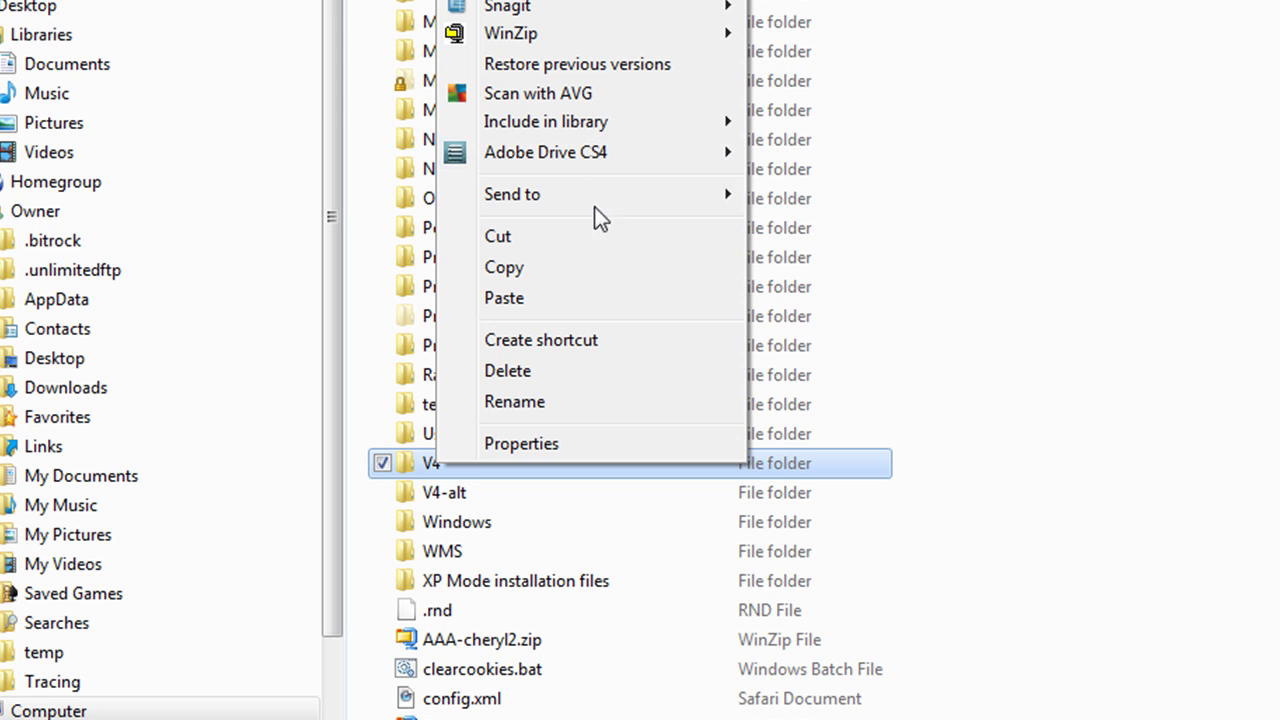
pyautogui.moveTo(609, 194)
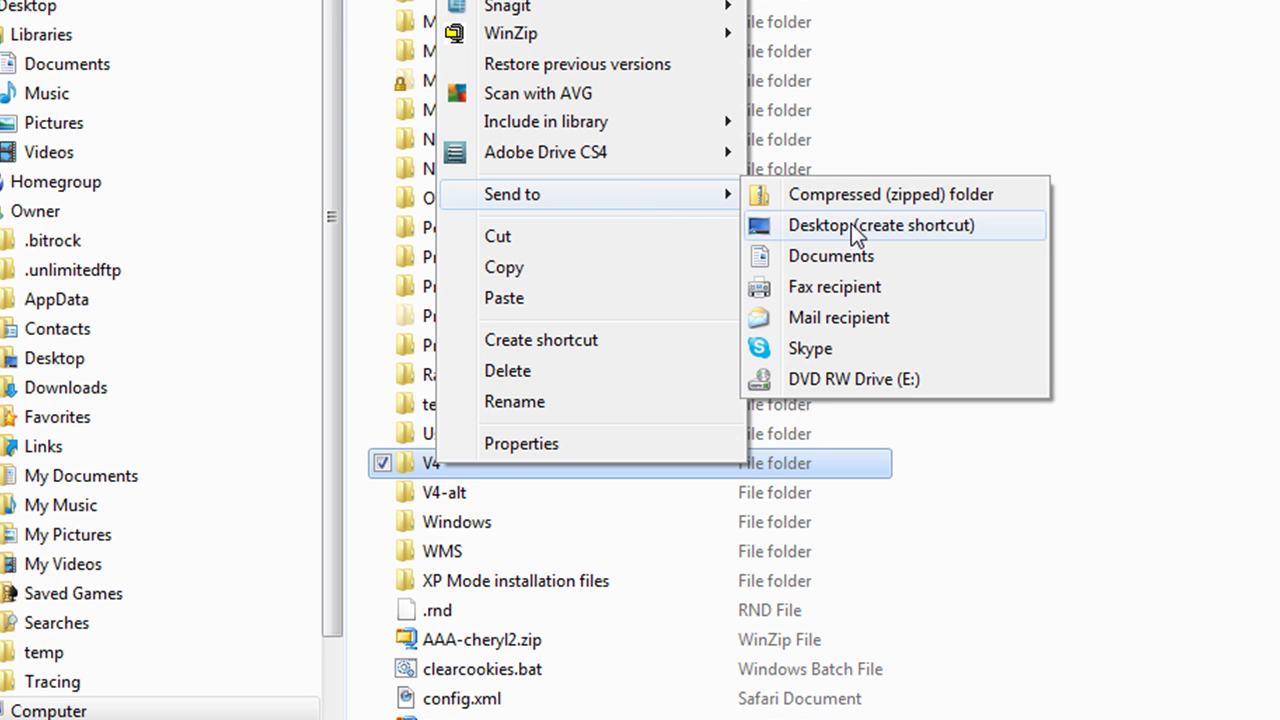
pyautogui.rightClick(461, 487)
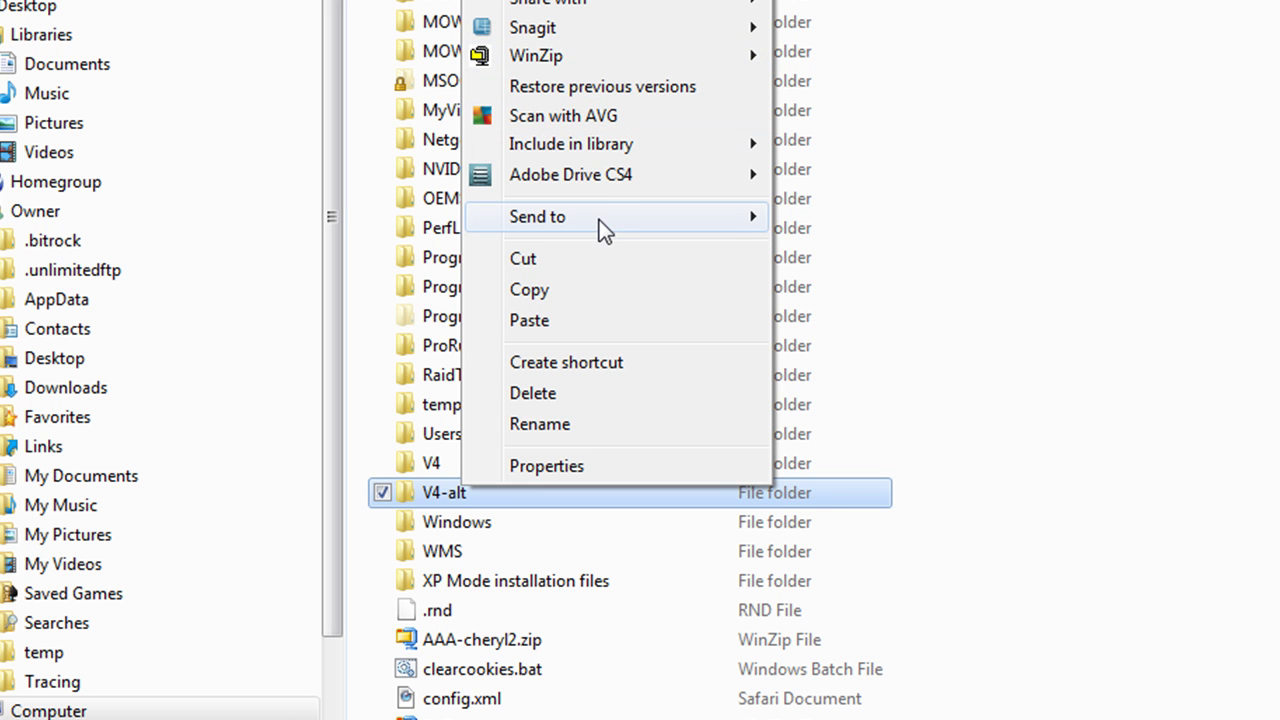
pyautogui.moveTo(599, 220)
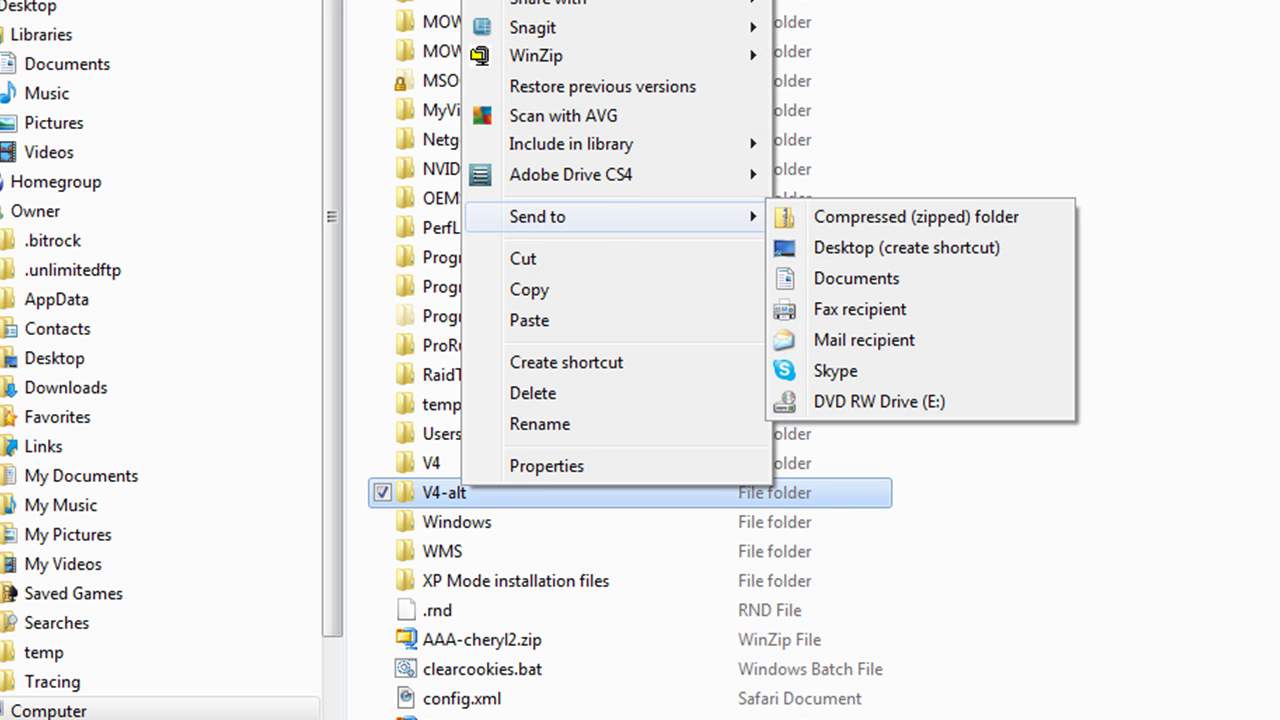
pyautogui.click(886, 250)
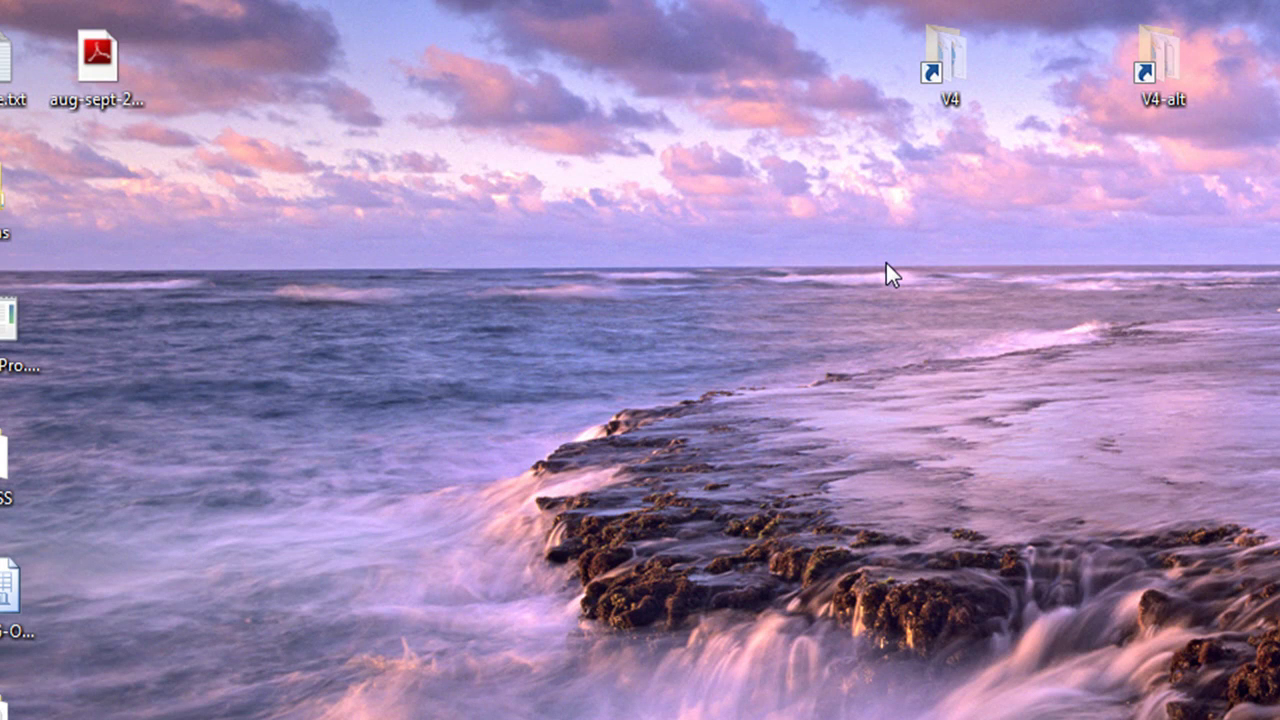
# Step: Paste the cut V4 and V4-alt shortcuts back onto the desktop
pyautogui.rightClick(886, 263)
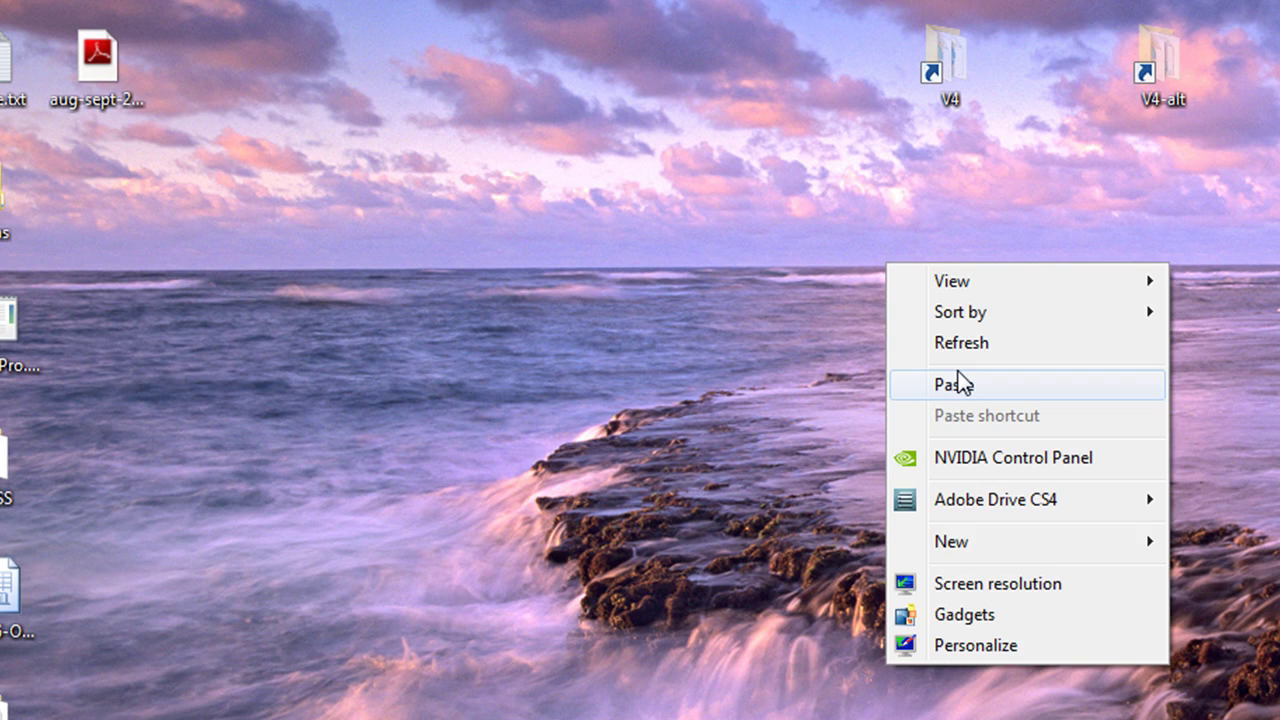
pyautogui.click(954, 382)
pyautogui.click(952, 394)
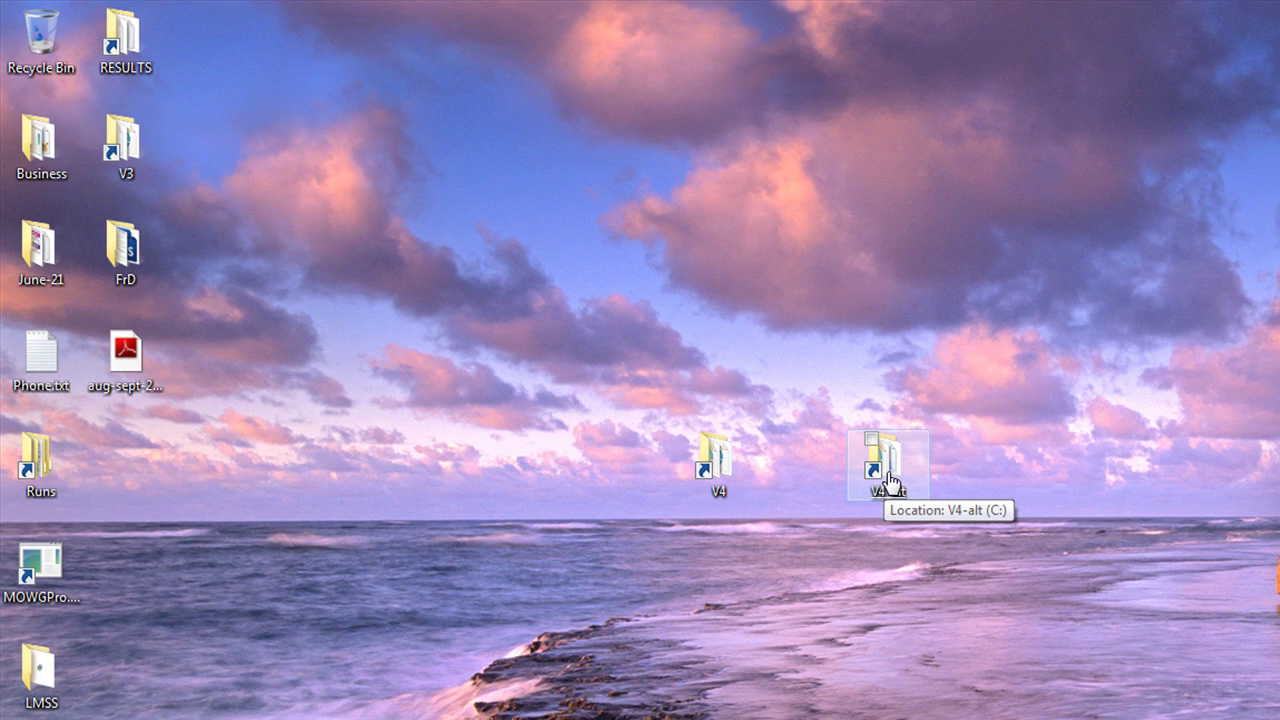
# Step: Open vars.csv from the V3 folder, examine the location entries in a widened [var6] column, and close the file
pyautogui.doubleClick(110, 148)
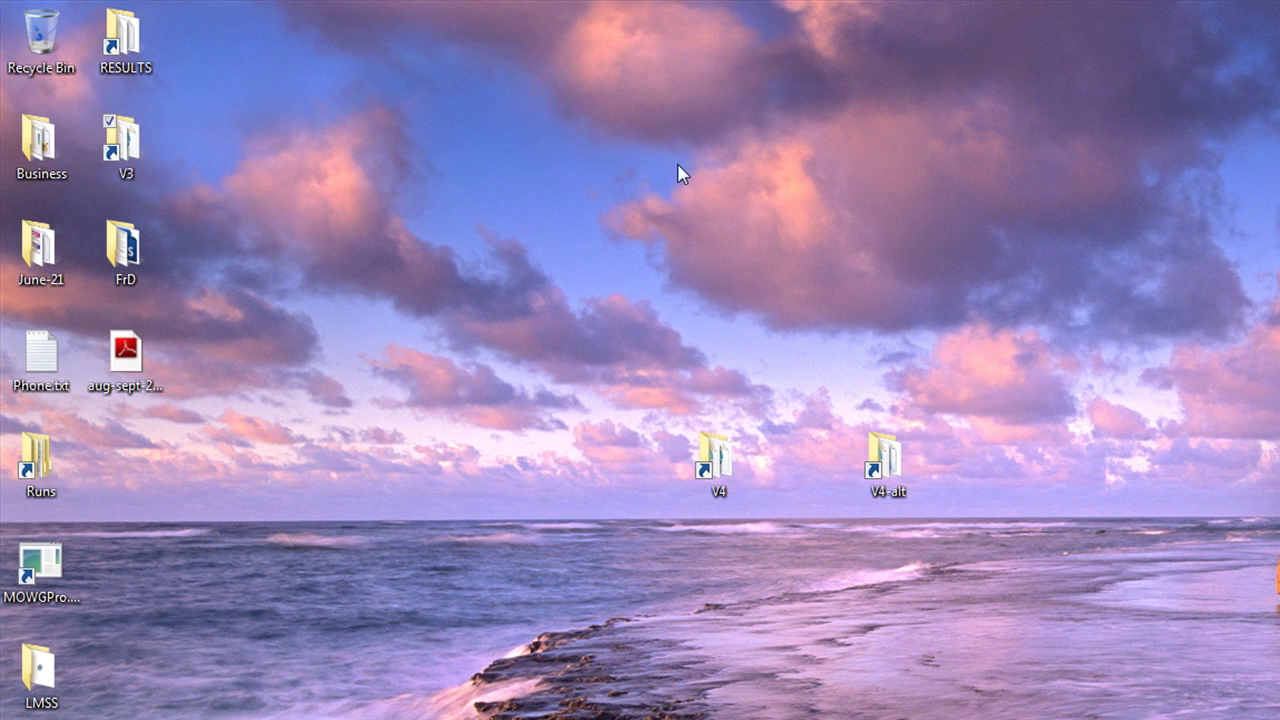
pyautogui.doubleClick(425, 546)
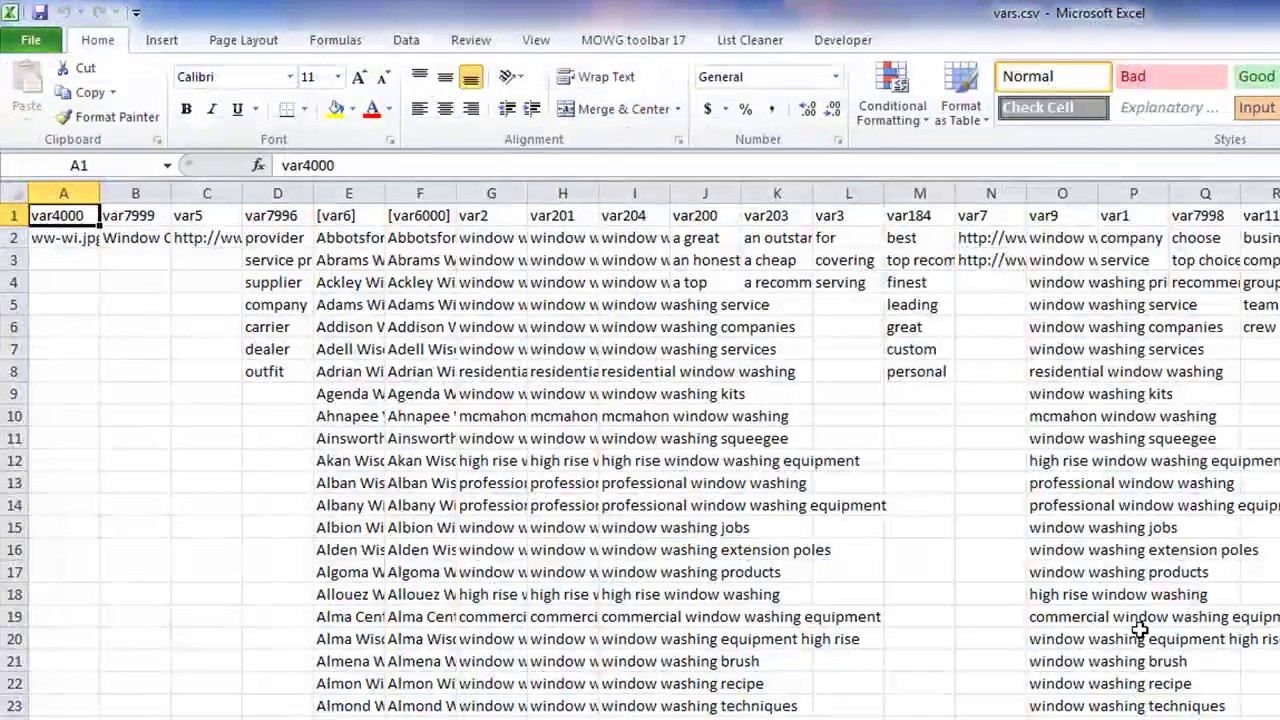
pyautogui.doubleClick(385, 193)
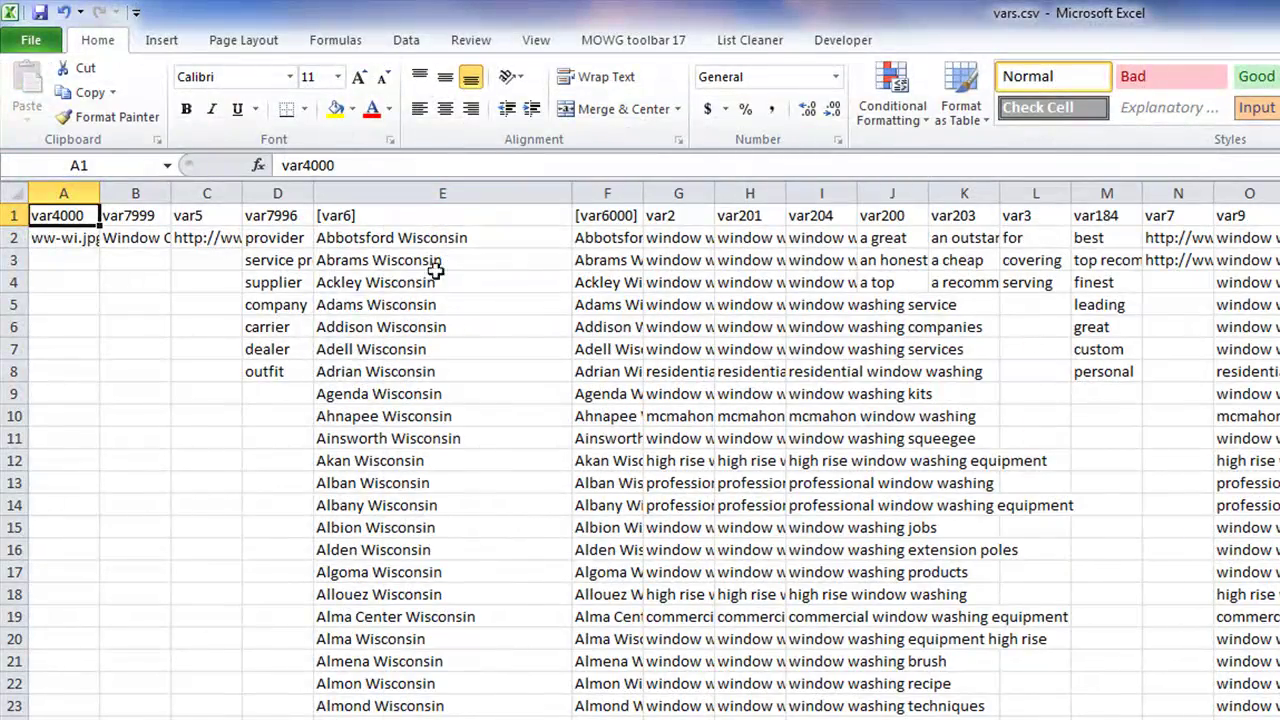
pyautogui.moveTo(426, 244); pyautogui.dragTo(430, 718)
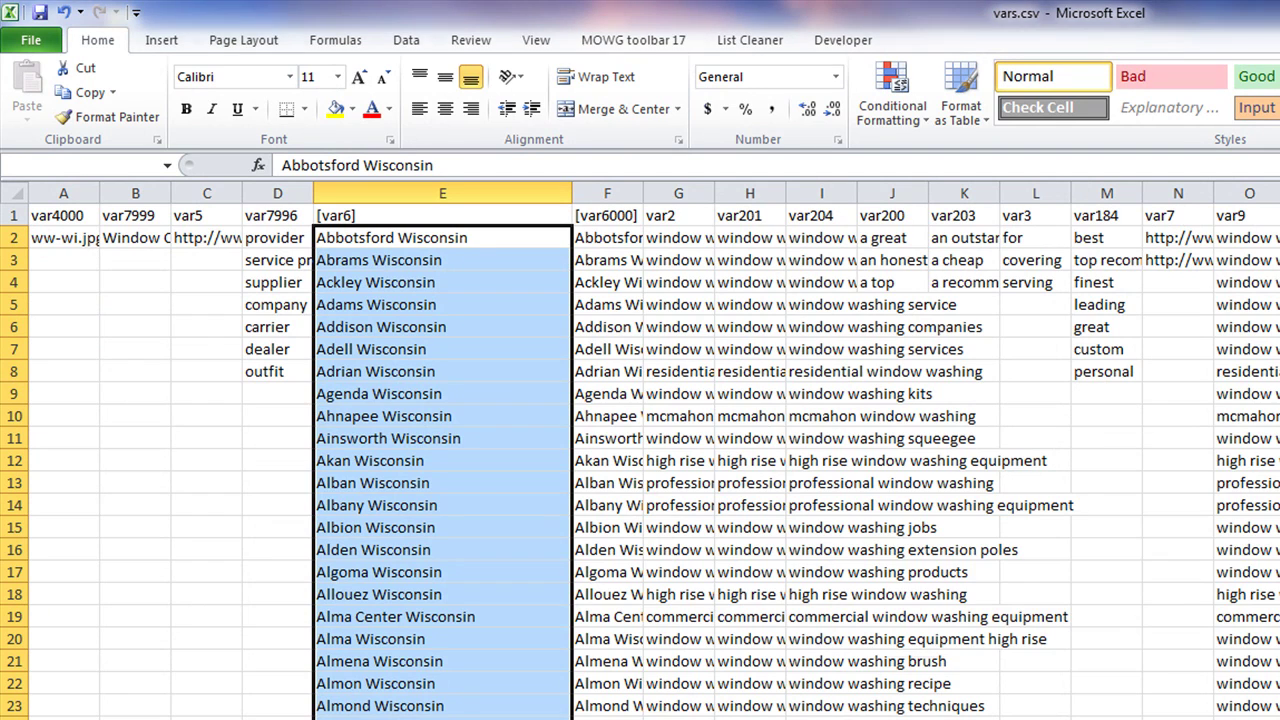
pyautogui.hotkey('alt', 'F4')
pyautogui.click(1068, 620)
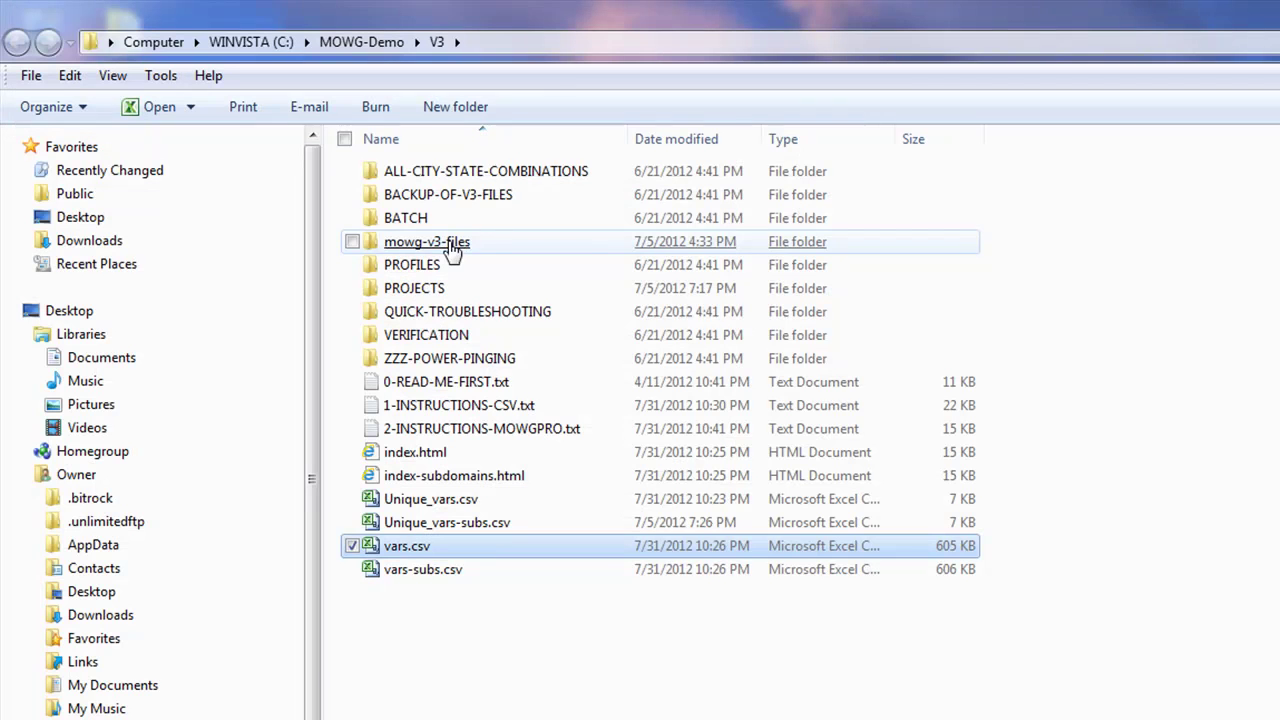
# Step: Look through cities-with-states.csv in the ALL-CITY-STATE-COMBINATIONS folder and return to the V3 folder
pyautogui.doubleClick(510, 172)
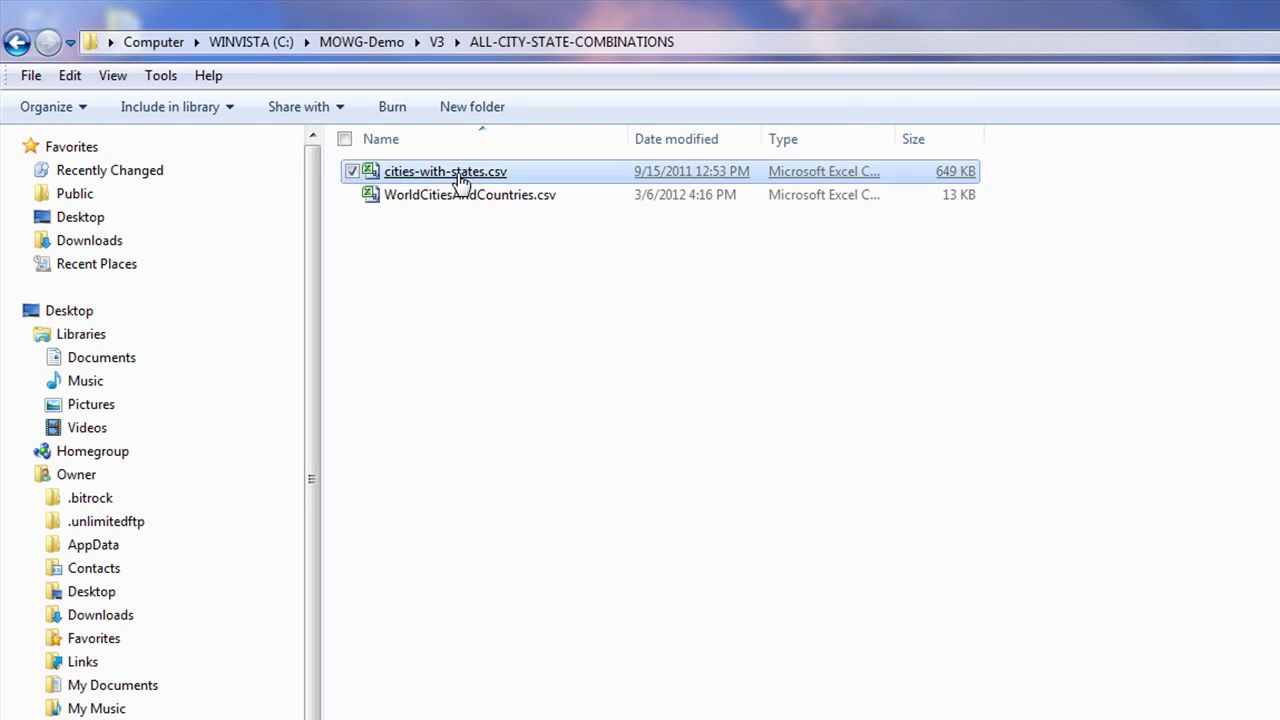
pyautogui.doubleClick(460, 172)
pyautogui.scroll(-20, 640, 450)
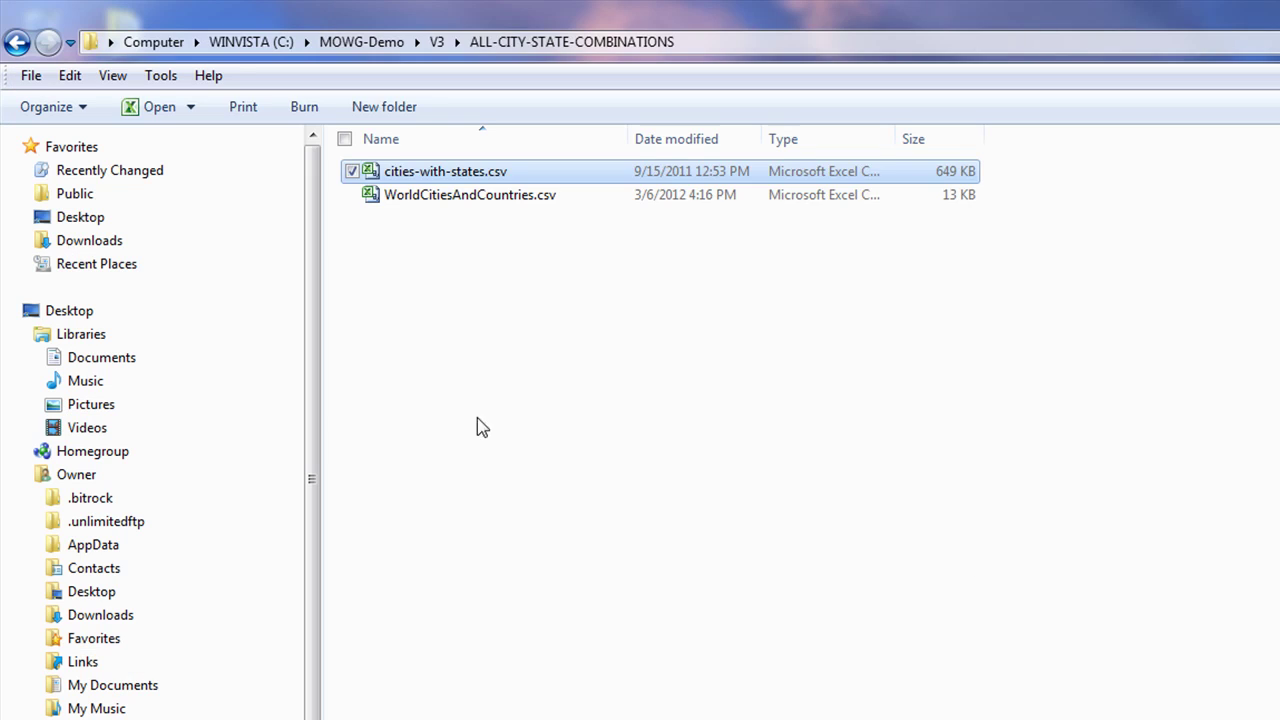
pyautogui.click(480, 429)
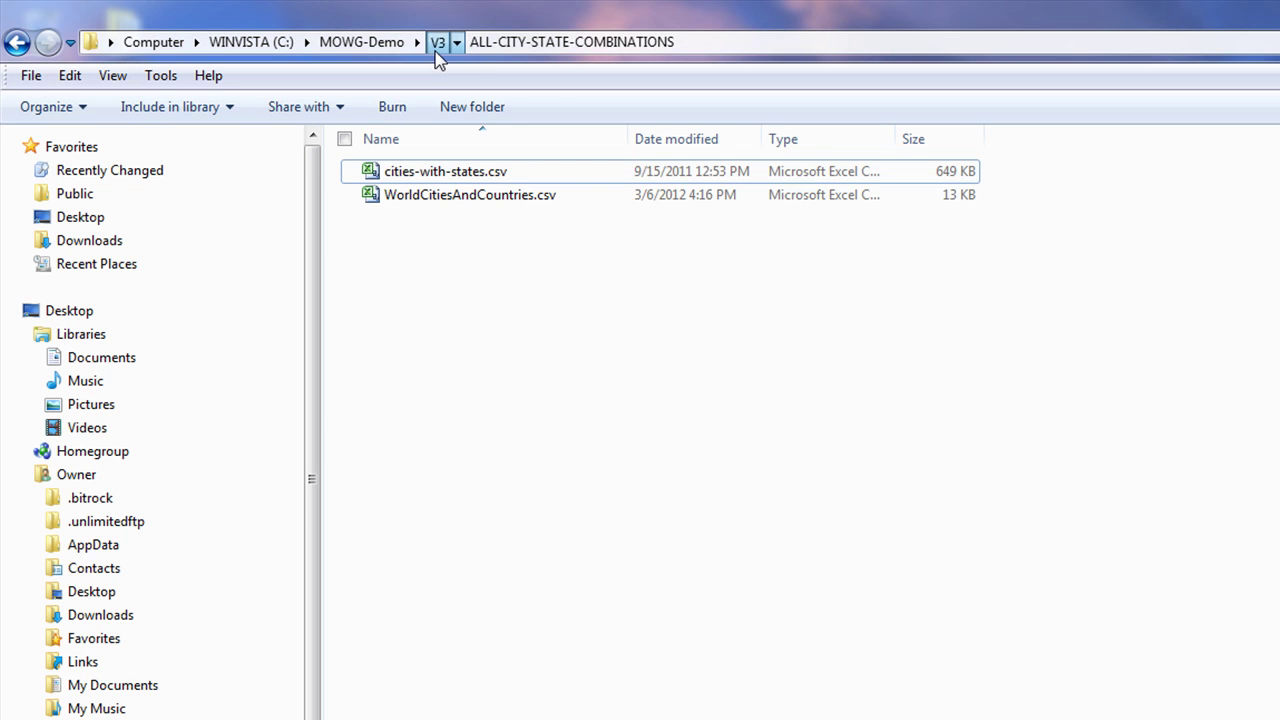
pyautogui.click(437, 44)
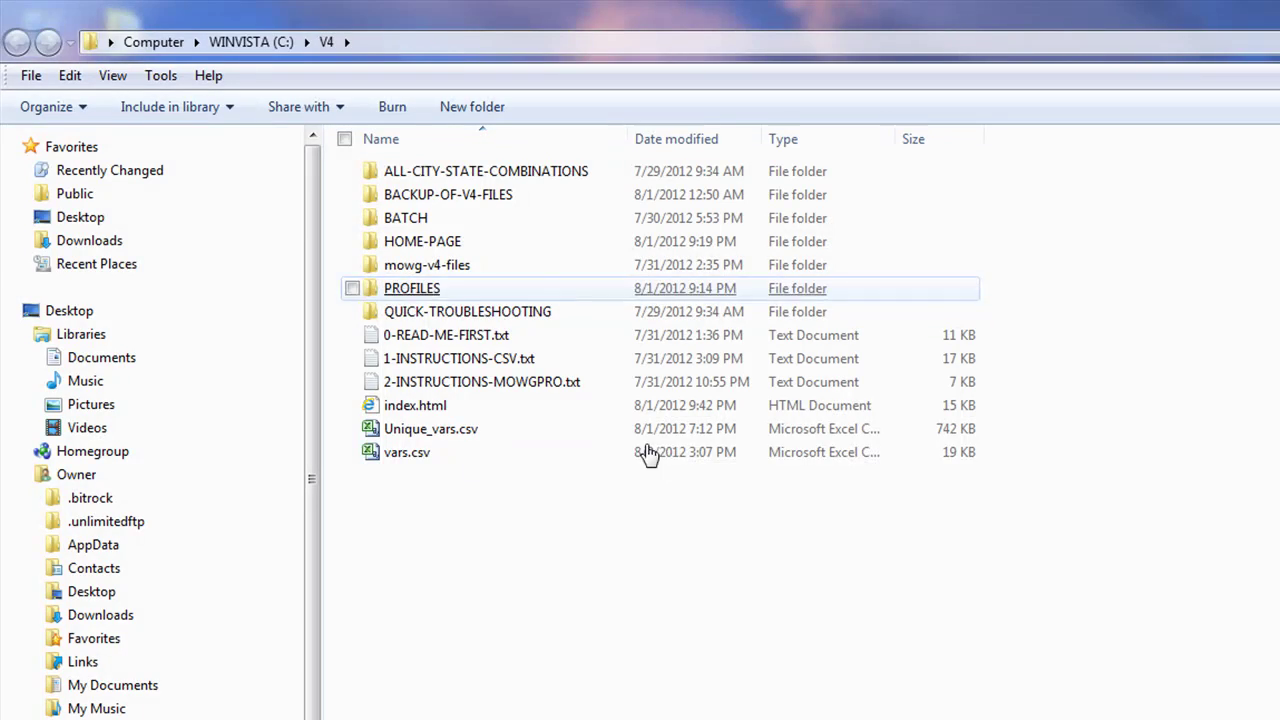
# Step: Open vars.csv from the V4 folder and highlight where locations go in the [var6] and [var6000] columns
pyautogui.doubleClick(400, 455)
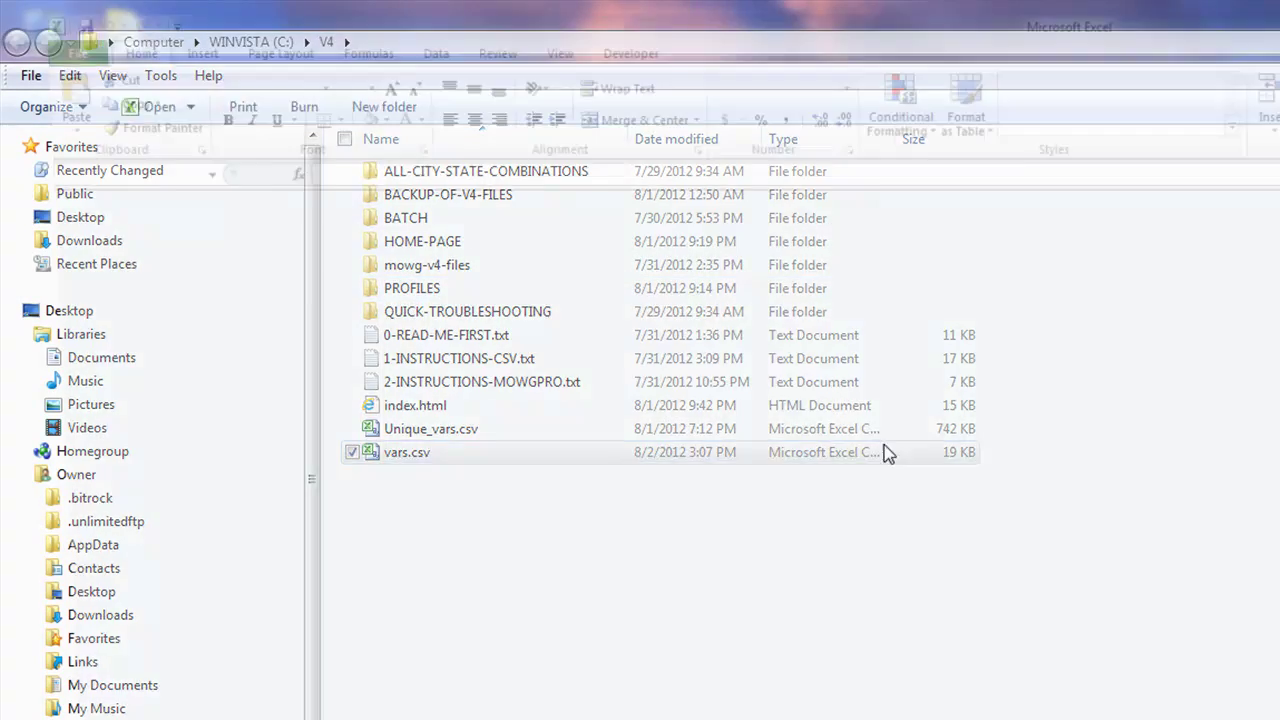
pyautogui.moveTo(340, 238); pyautogui.dragTo(391, 400)
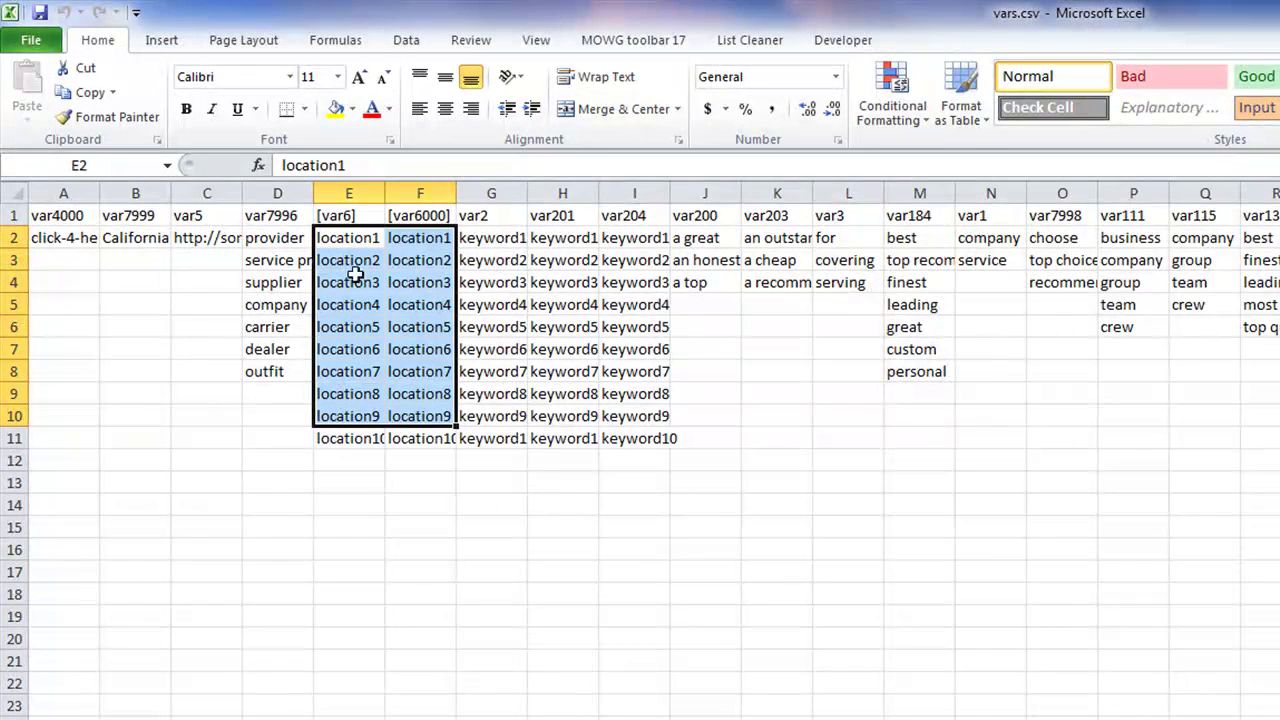
pyautogui.moveTo(346, 237); pyautogui.dragTo(315, 562)
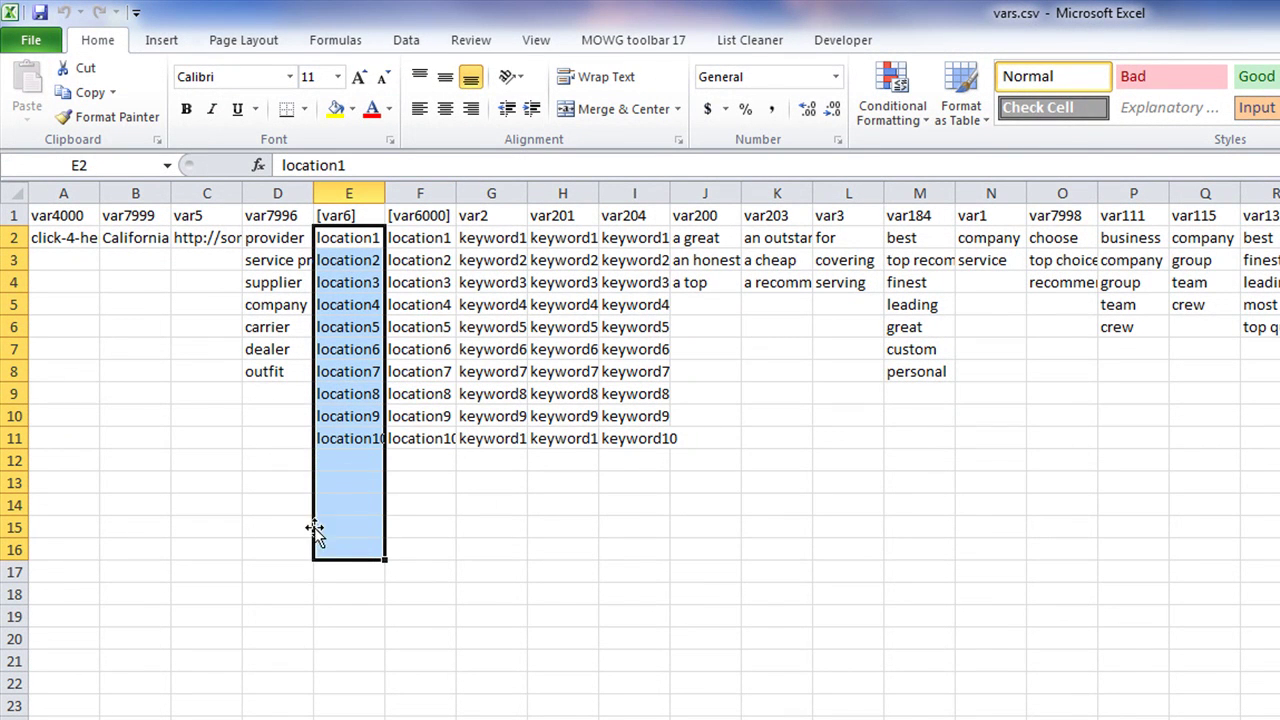
pyautogui.moveTo(411, 545); pyautogui.dragTo(405, 640)
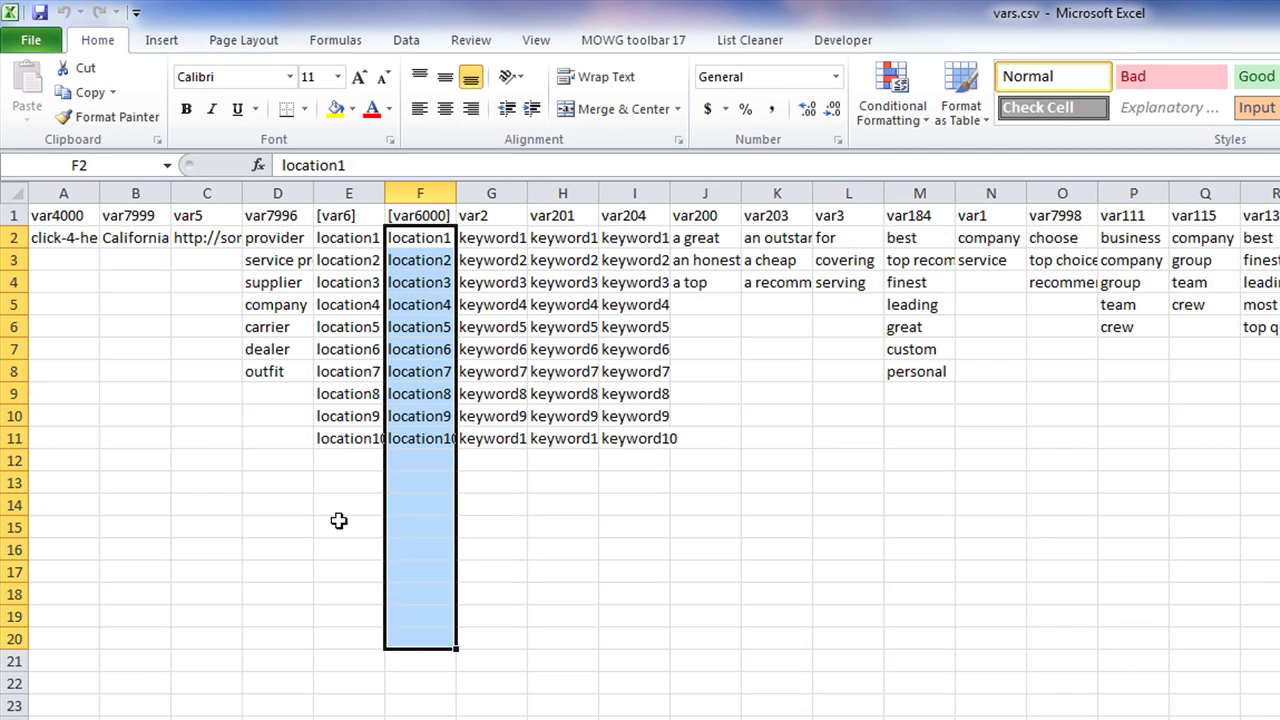
pyautogui.click(355, 237)
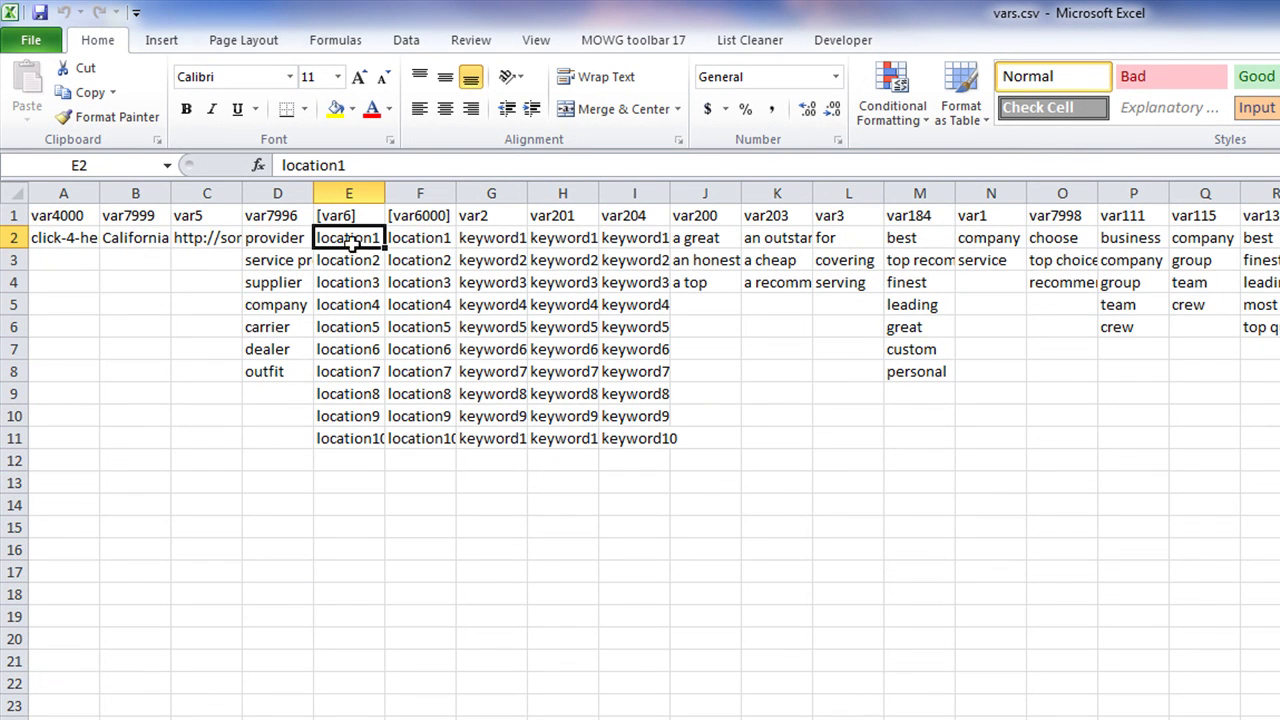
pyautogui.moveTo(349, 237); pyautogui.dragTo(362, 640)
pyautogui.moveTo(420, 238); pyautogui.dragTo(431, 615)
pyautogui.click(285, 412)
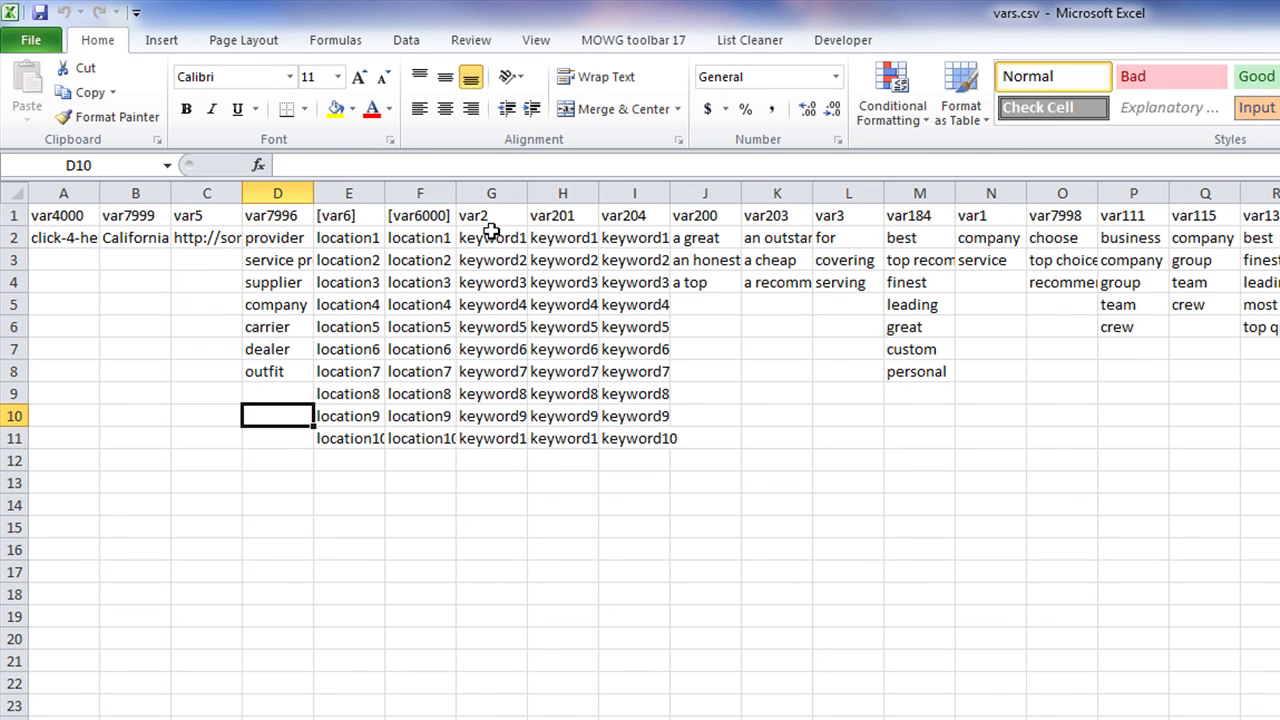
# Step: Highlight the keyword entries in the var2, var201 and var204 columns, plus the location columns for comparison
pyautogui.moveTo(492, 235); pyautogui.dragTo(492, 640)
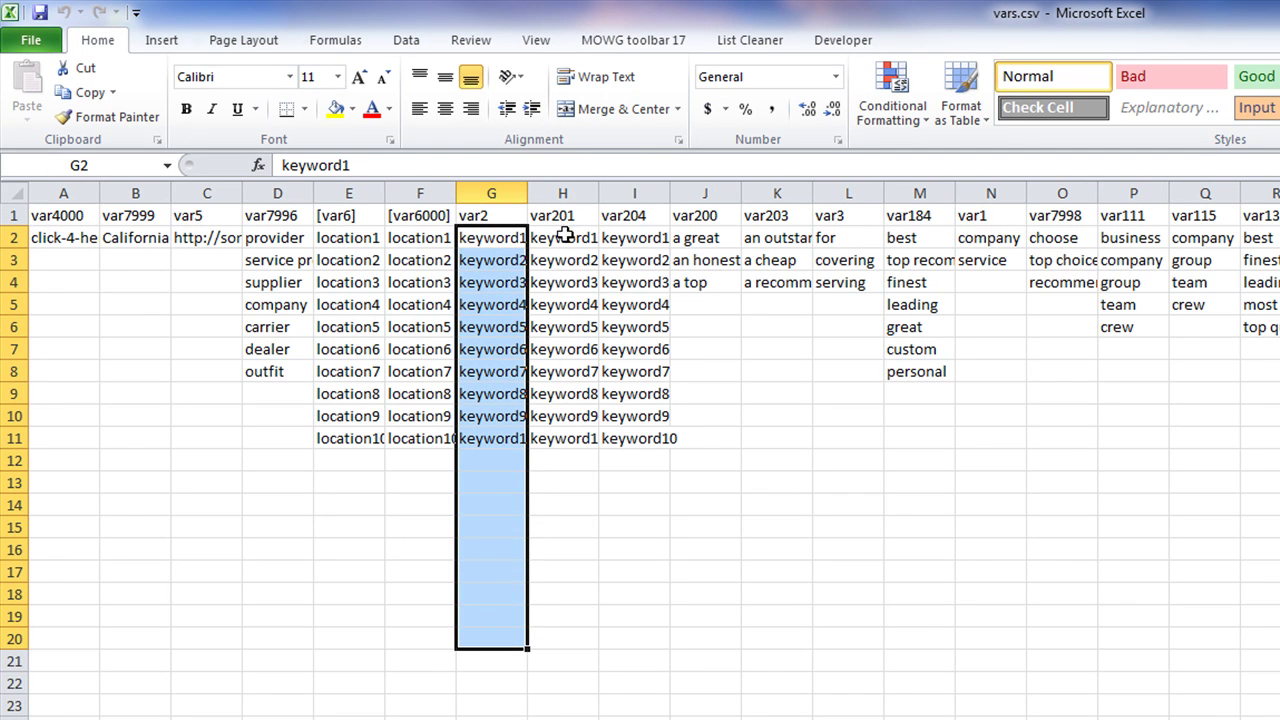
pyautogui.moveTo(562, 235); pyautogui.dragTo(545, 548)
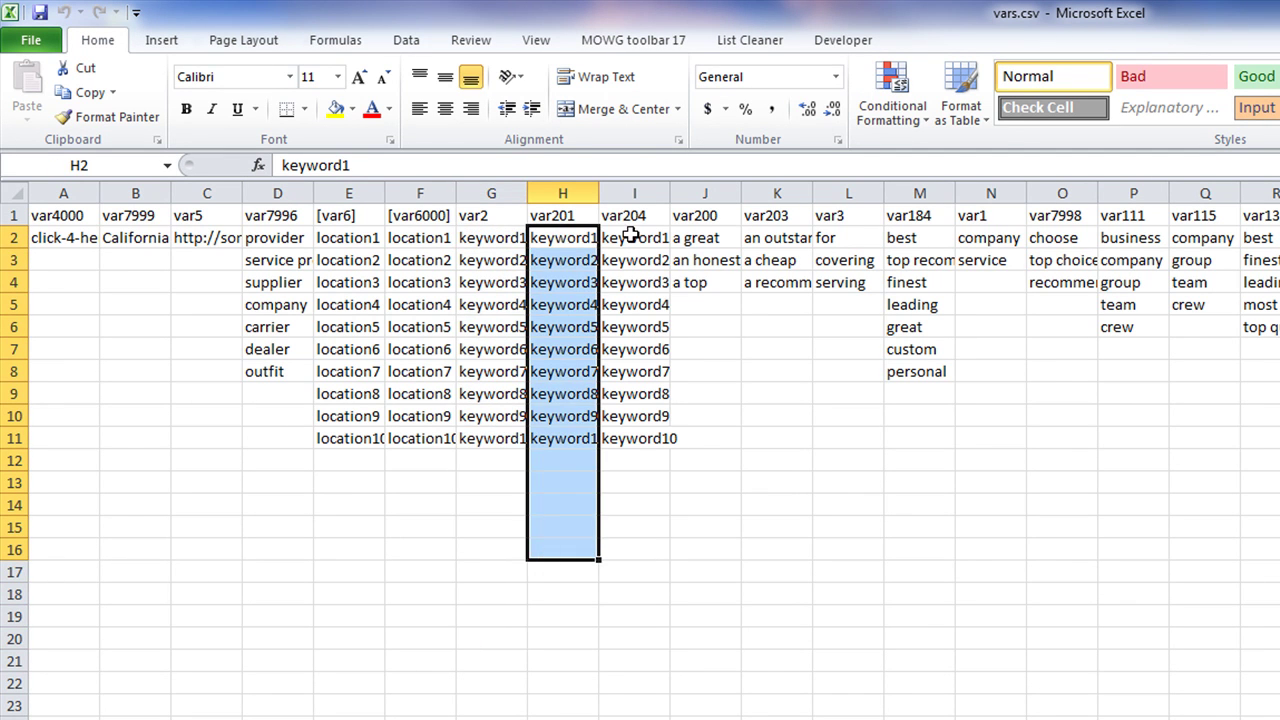
pyautogui.moveTo(633, 235); pyautogui.dragTo(618, 606)
pyautogui.moveTo(372, 240); pyautogui.dragTo(391, 434)
pyautogui.moveTo(486, 240); pyautogui.dragTo(633, 437)
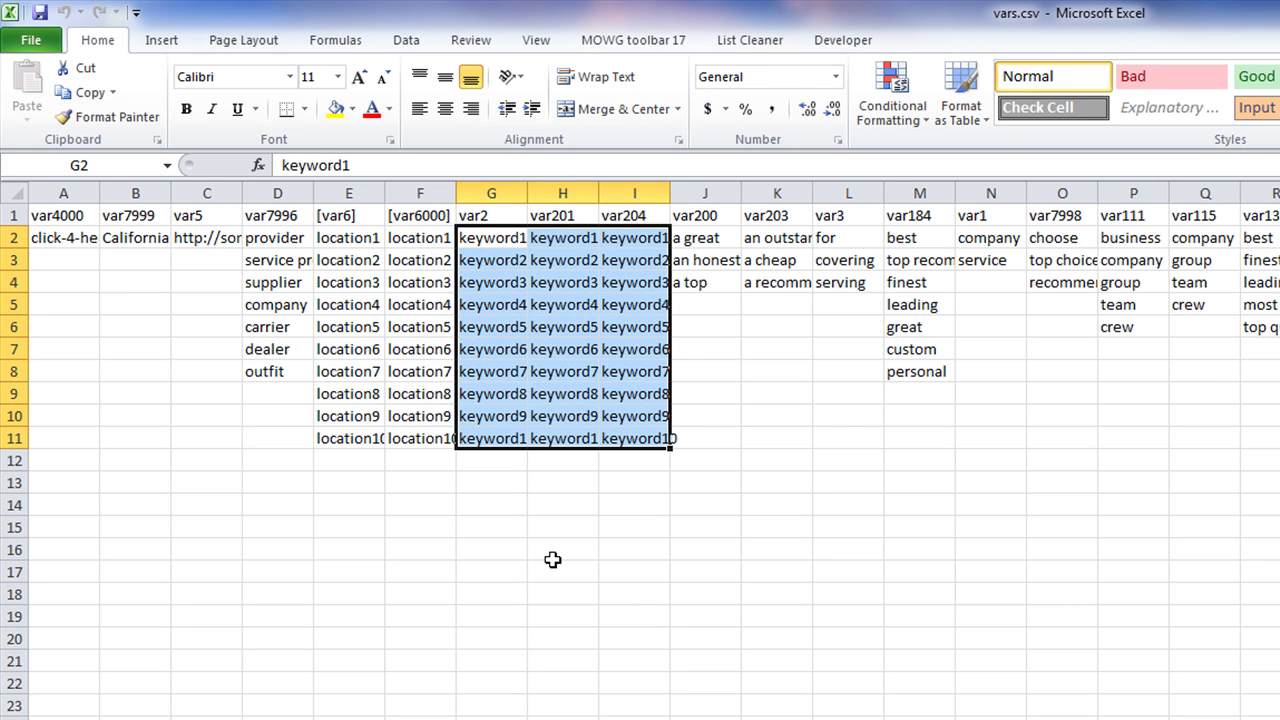
pyautogui.click(568, 508)
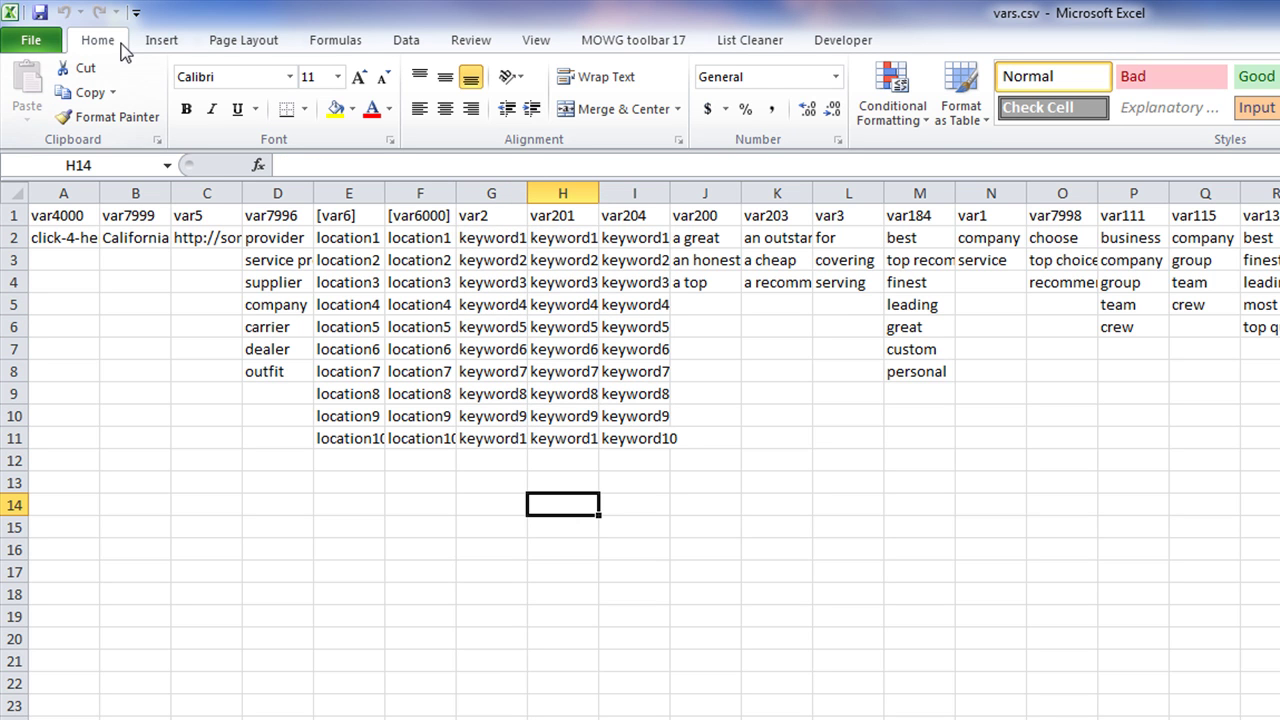
pyautogui.click(40, 14)
pyautogui.click(1075, 670)
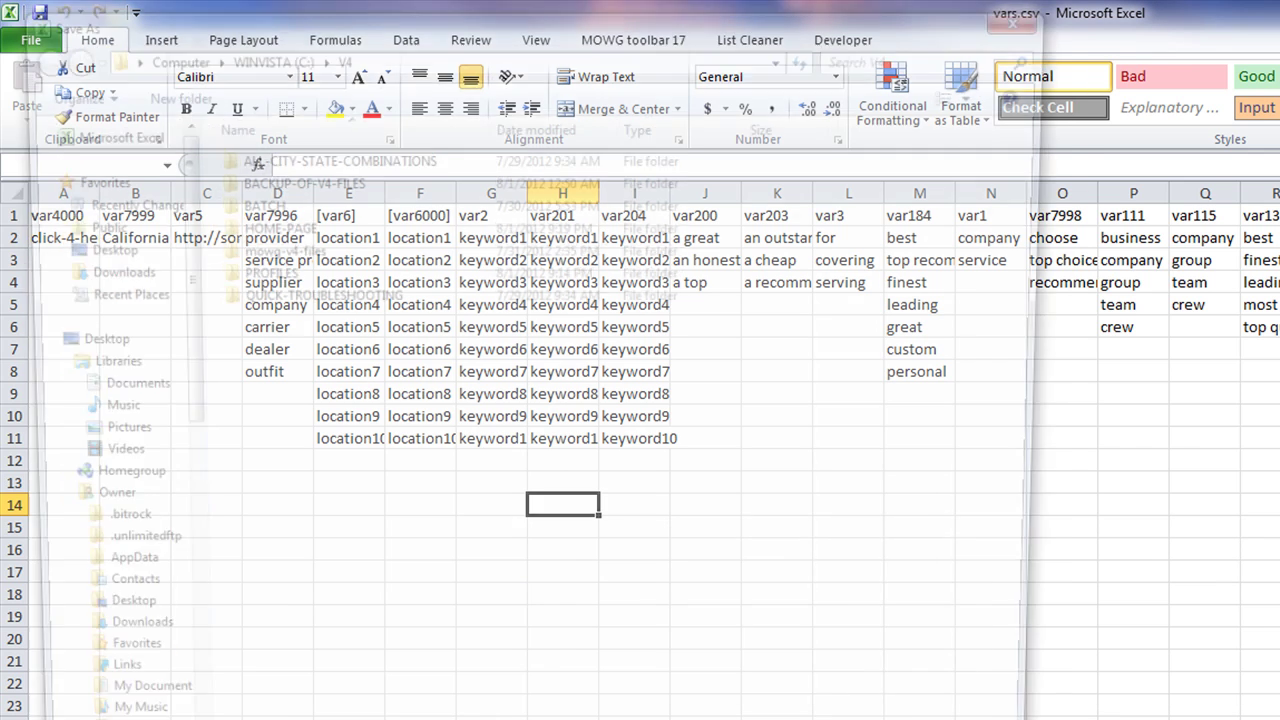
pyautogui.press('Escape')
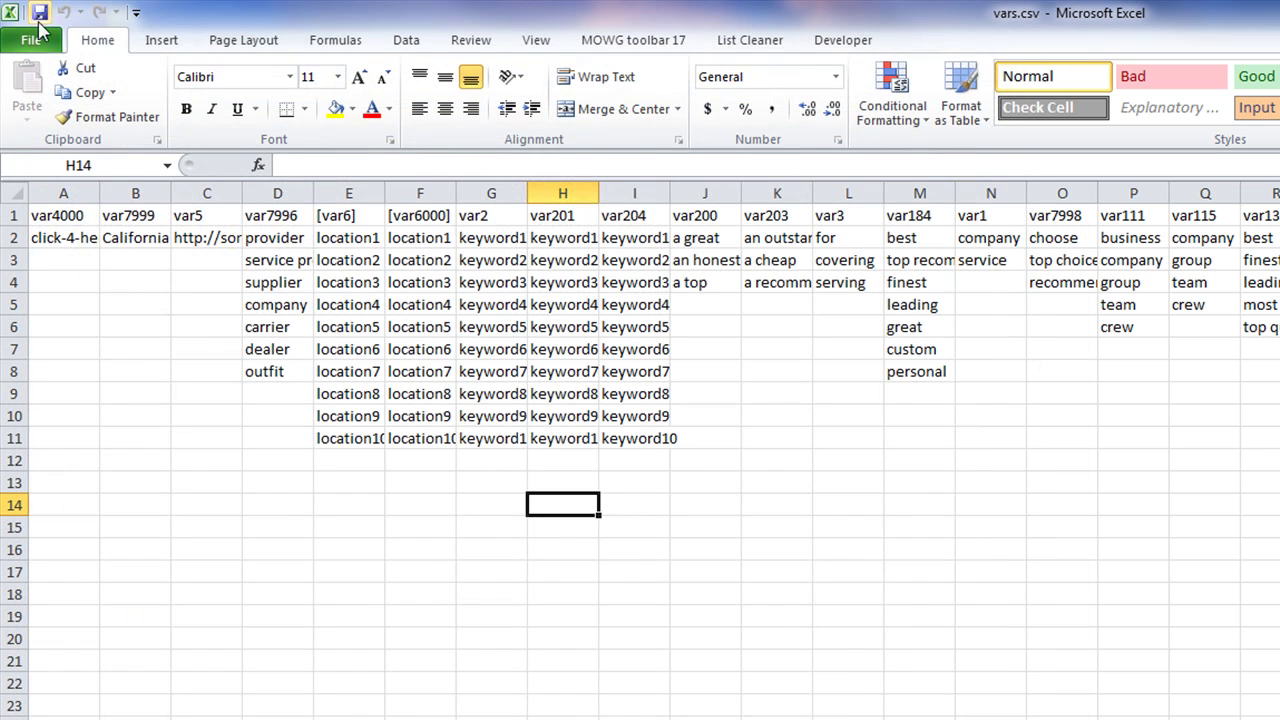
# Step: Save vars.csv in the V4 folder, and close the workbook and the remaining open windows
pyautogui.click(40, 14)
pyautogui.click(984, 671)
pyautogui.hotkey('ctrl', 'w')
pyautogui.click(1089, 622)
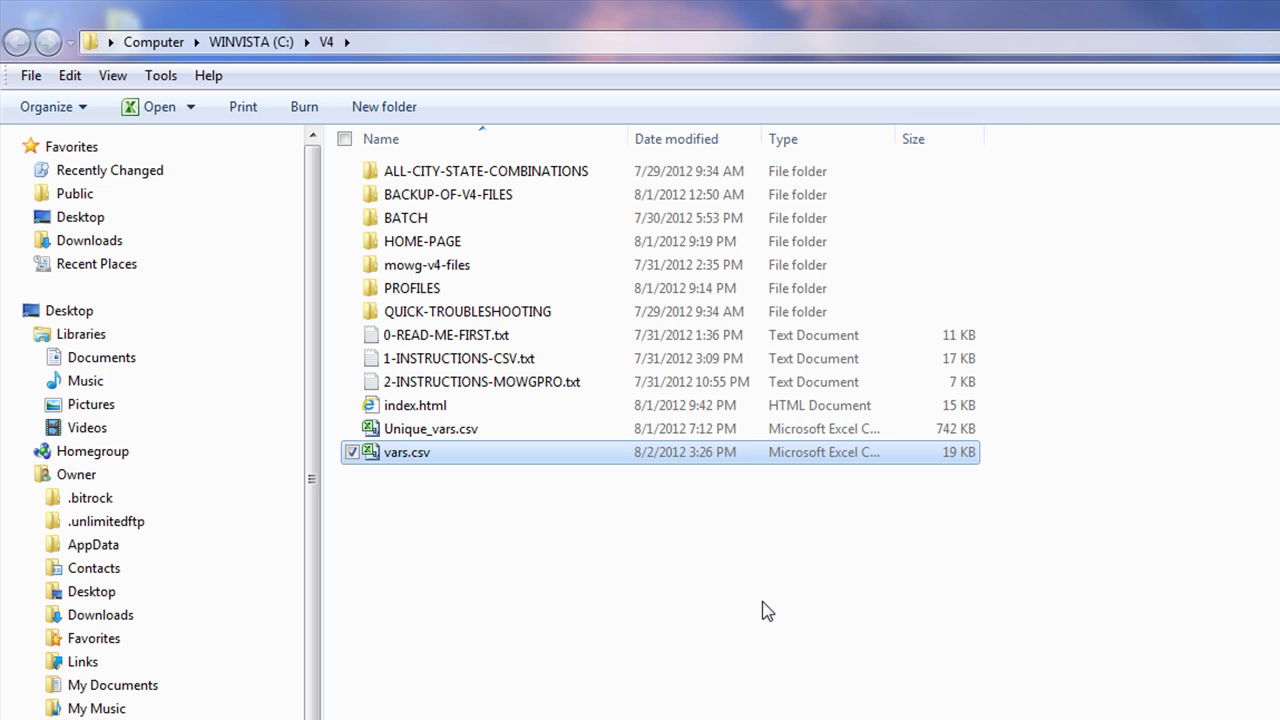
pyautogui.hotkey('alt', 'F4')
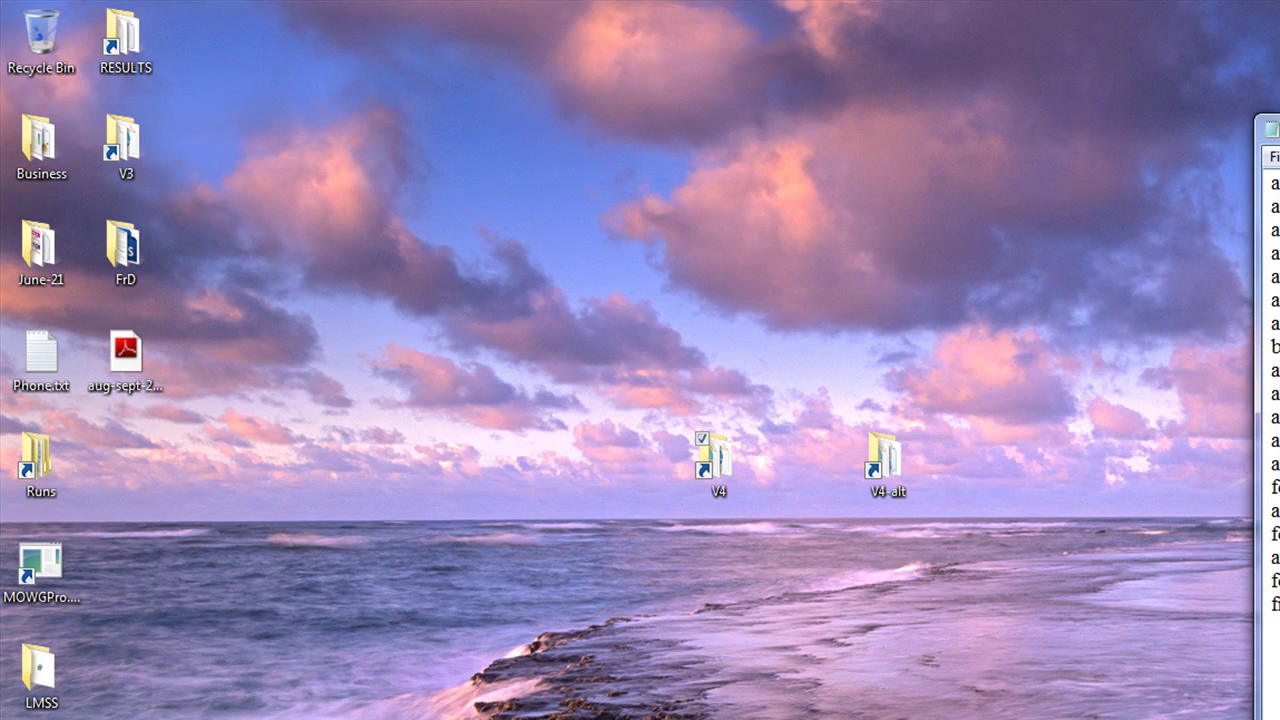
pyautogui.hotkey('alt', 'F4')
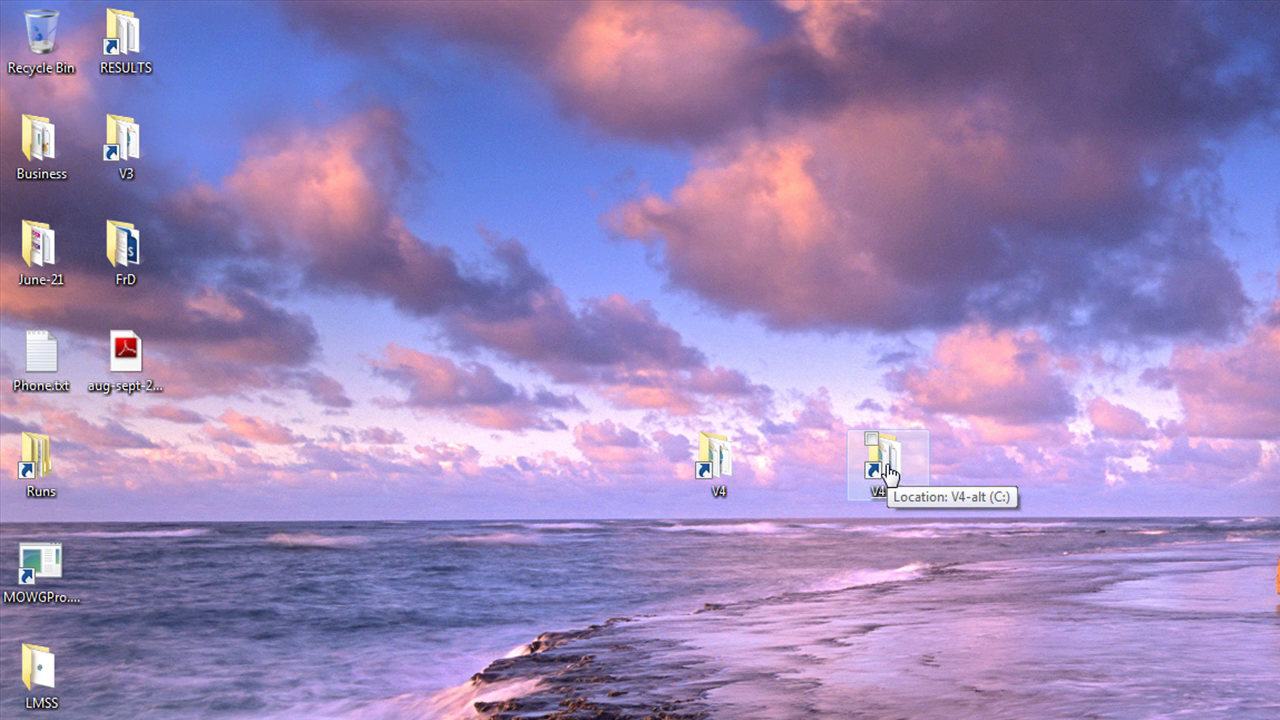
# Step: Open vars.csv from the V4-alt folder and autofit the var7996, var2, var201 and var204 columns
pyautogui.doubleClick(889, 473)
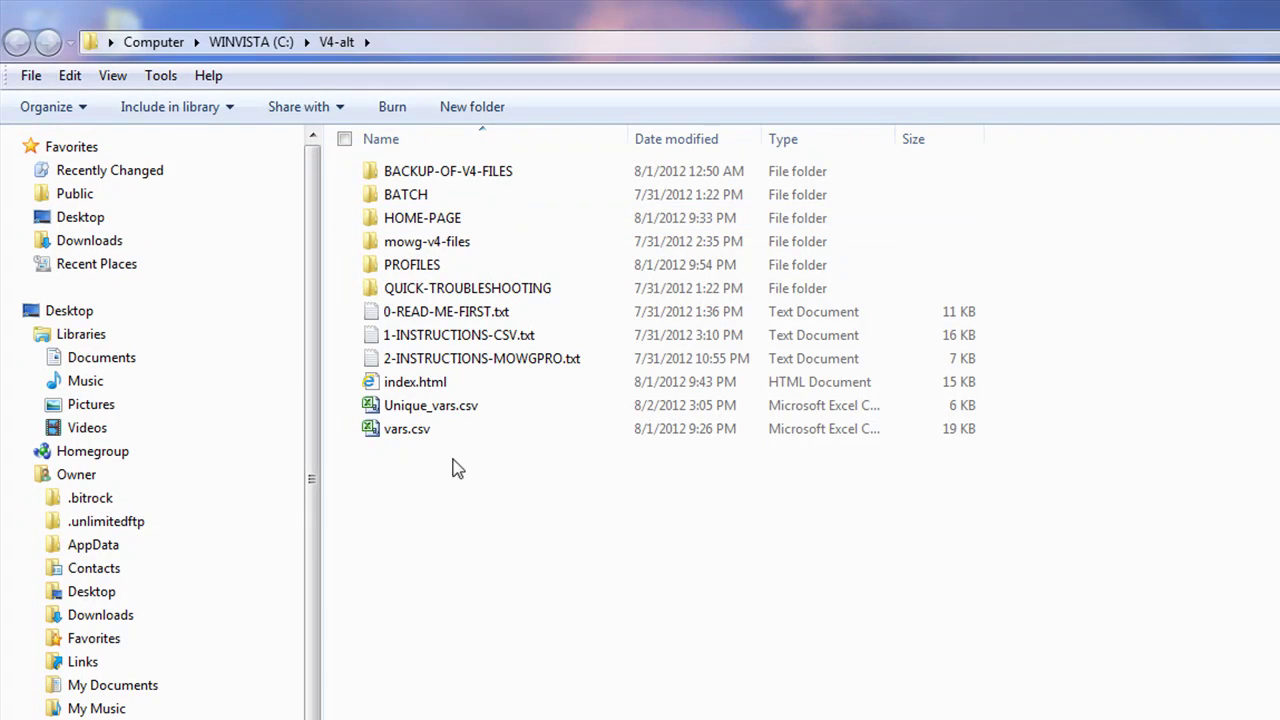
pyautogui.doubleClick(395, 430)
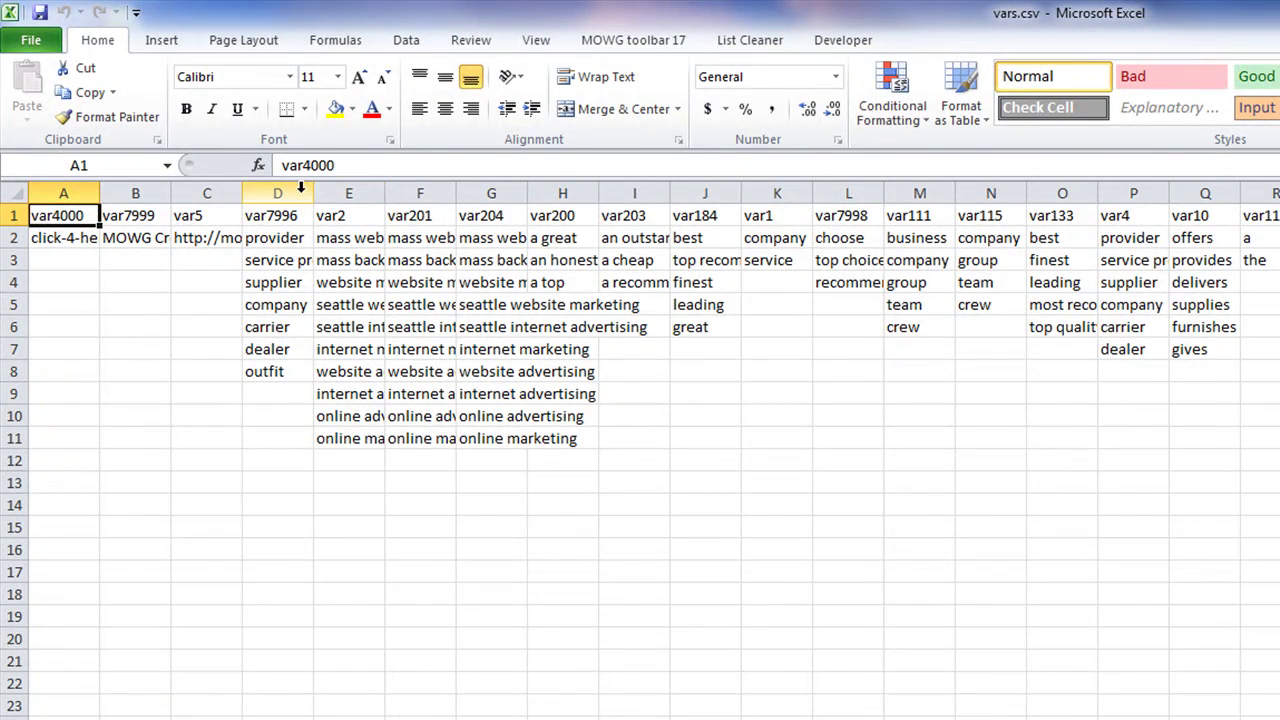
pyautogui.moveTo(300, 188); pyautogui.dragTo(491, 192)
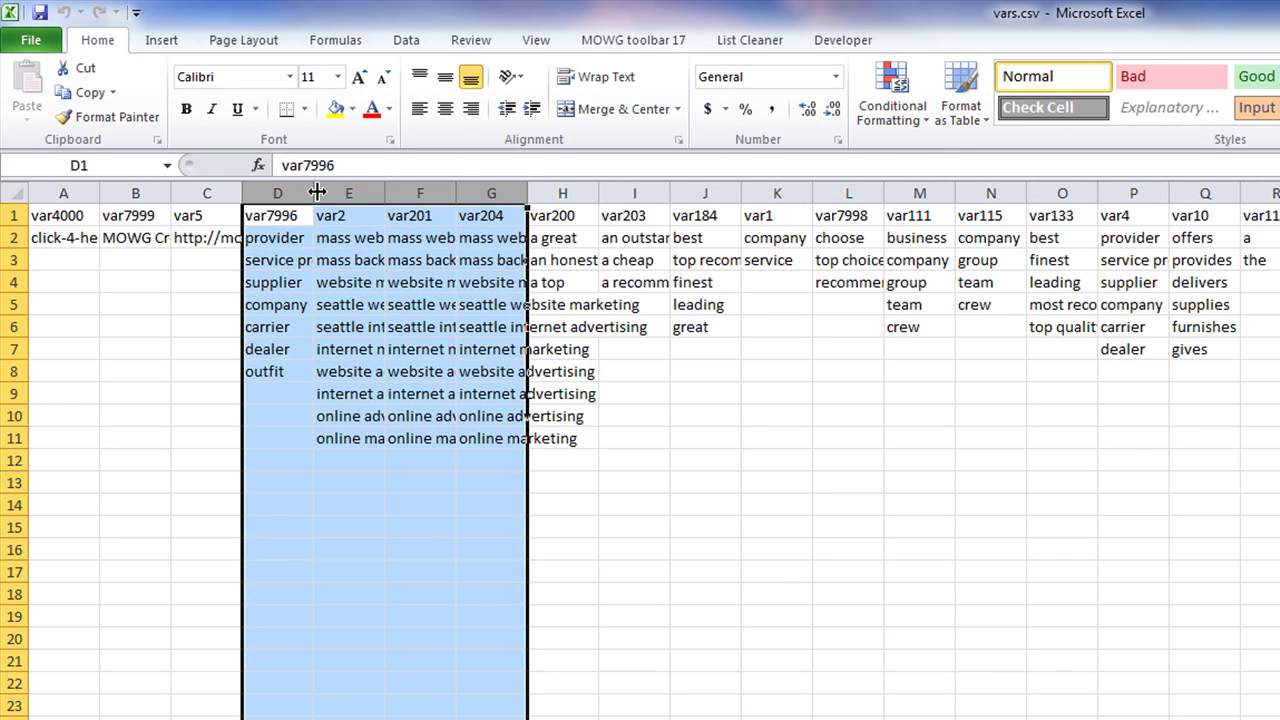
pyautogui.doubleClick(307, 196)
pyautogui.click(478, 632)
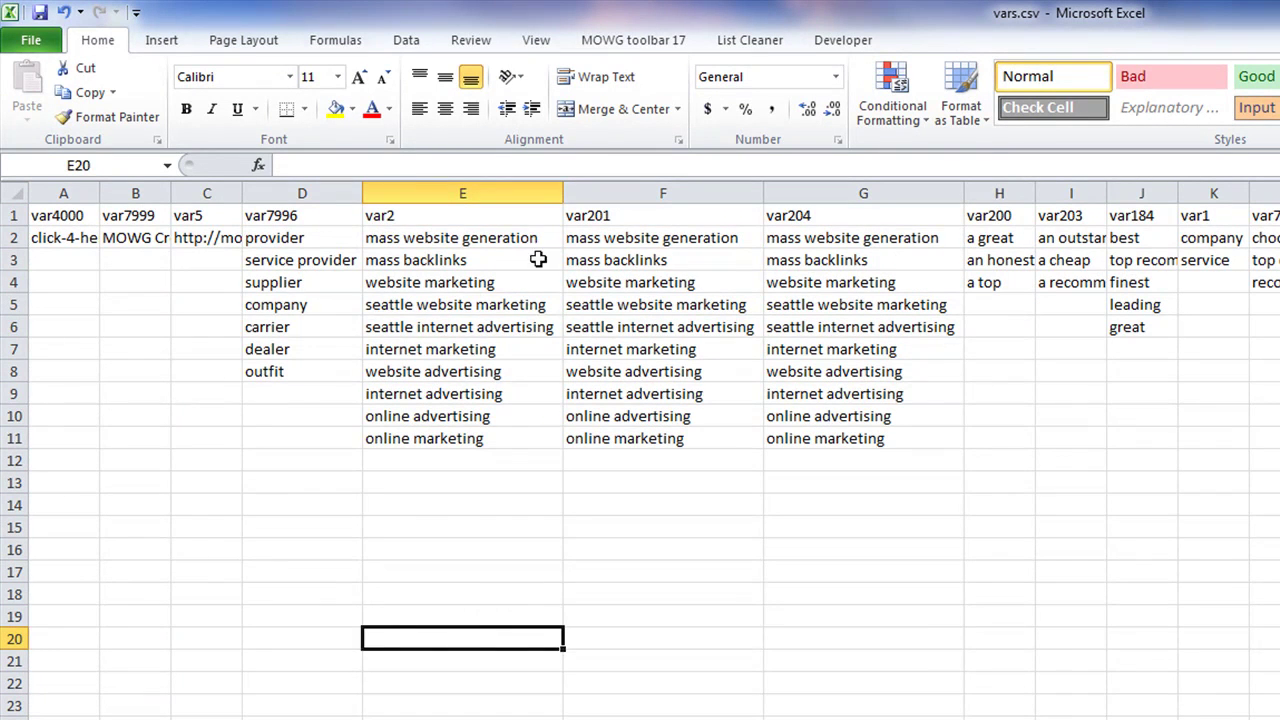
# Step: Highlight the entries under var2, var201, var204 and var7996, and close the file and the V4-alt folder
pyautogui.moveTo(446, 238); pyautogui.dragTo(445, 438)
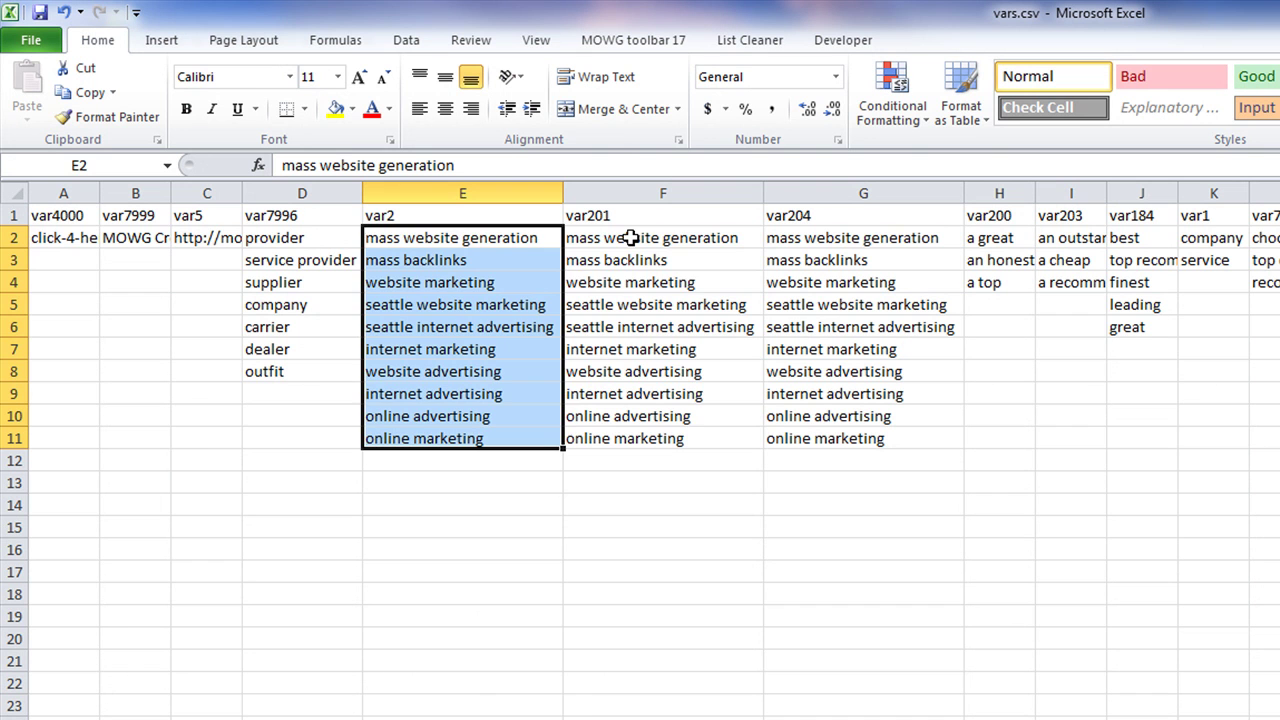
pyautogui.moveTo(630, 238); pyautogui.dragTo(625, 436)
pyautogui.moveTo(789, 246); pyautogui.dragTo(777, 438)
pyautogui.moveTo(300, 237); pyautogui.dragTo(209, 634)
pyautogui.click(437, 611)
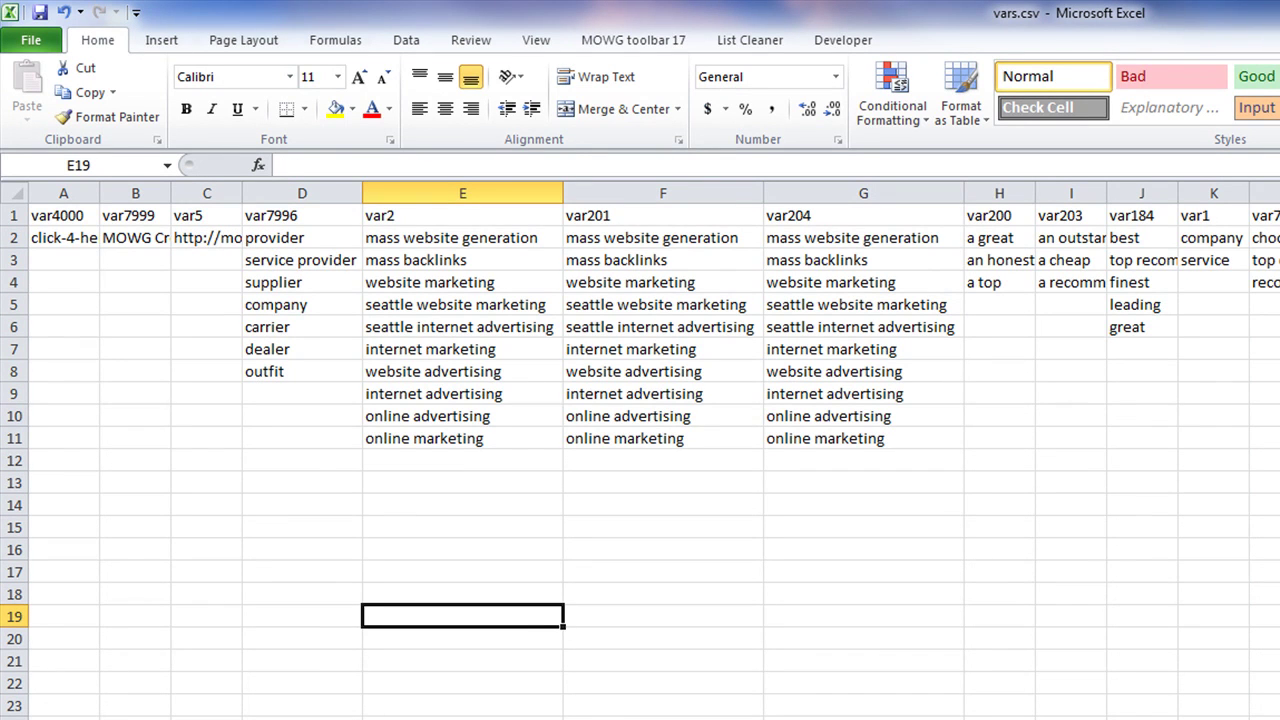
pyautogui.hotkey('ctrl', 'w')
pyautogui.click(1066, 621)
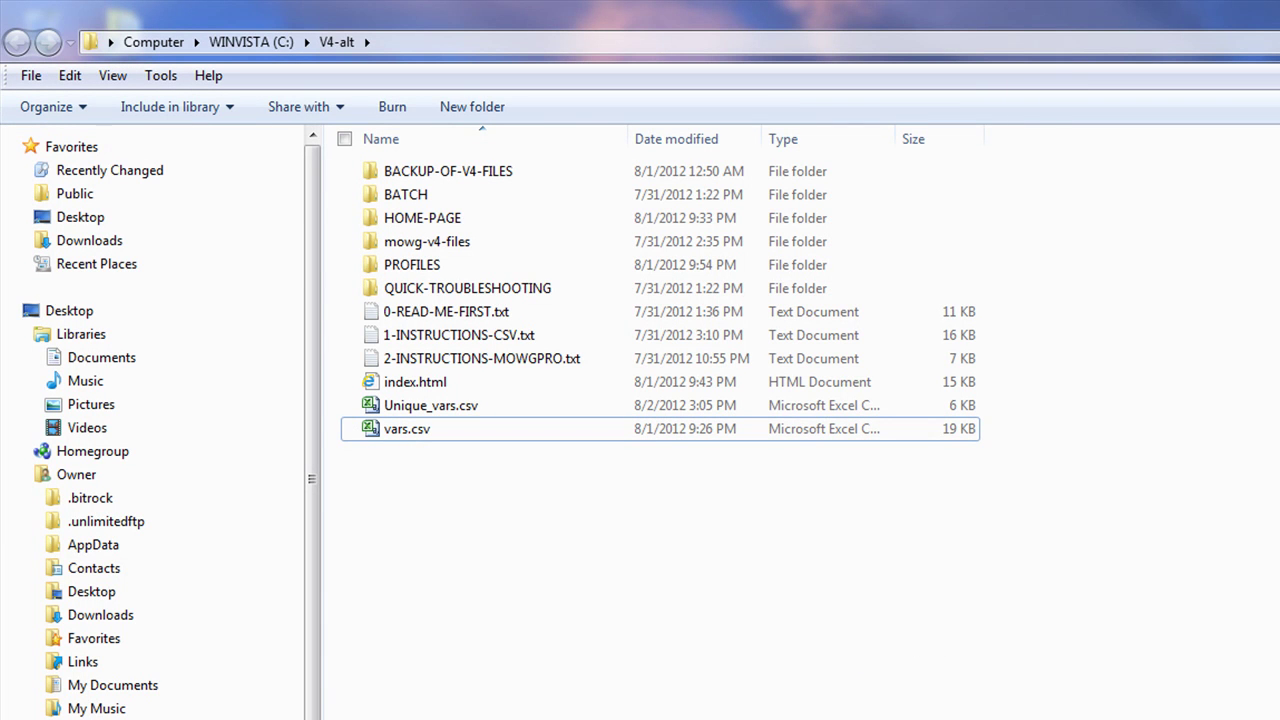
pyautogui.hotkey('alt', 'F4')
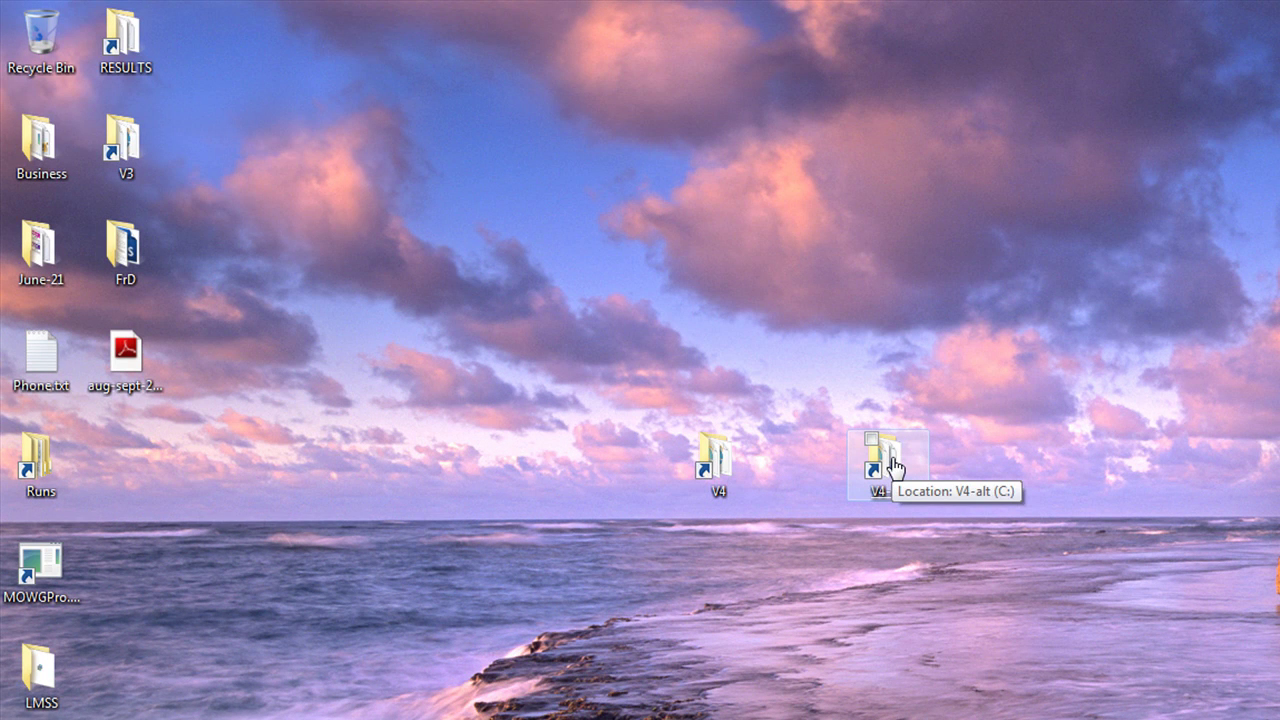
# Step: Open vars.csv from the V4 folder and highlight the [var6] and [var6000] location columns and the header row
pyautogui.click(721, 467)
pyautogui.doubleClick(721, 467)
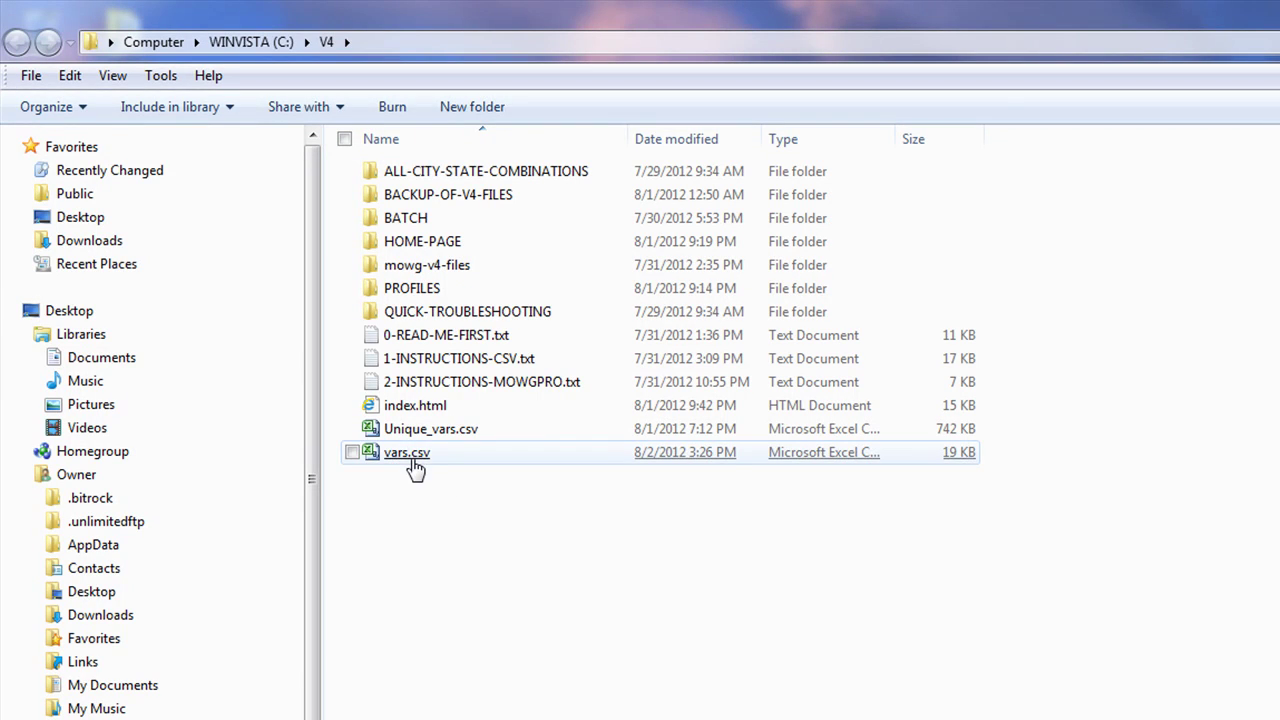
pyautogui.doubleClick(408, 460)
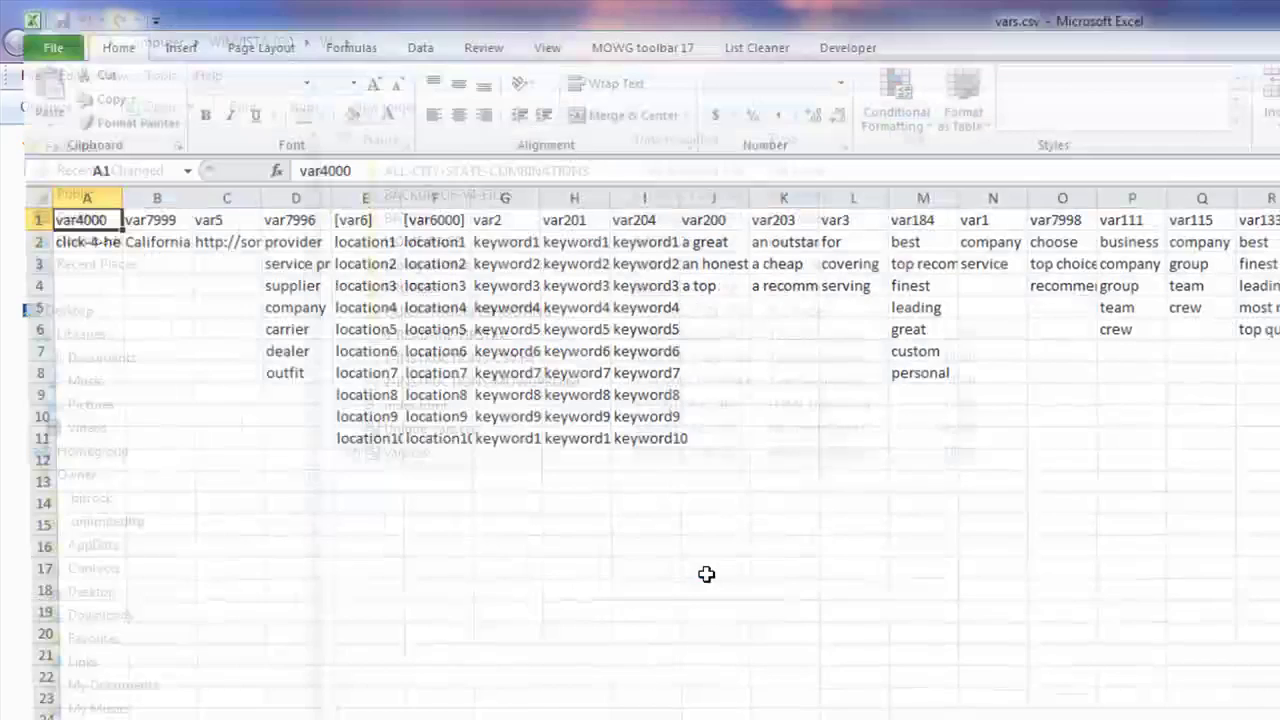
pyautogui.moveTo(376, 235); pyautogui.dragTo(410, 434)
pyautogui.click(344, 214)
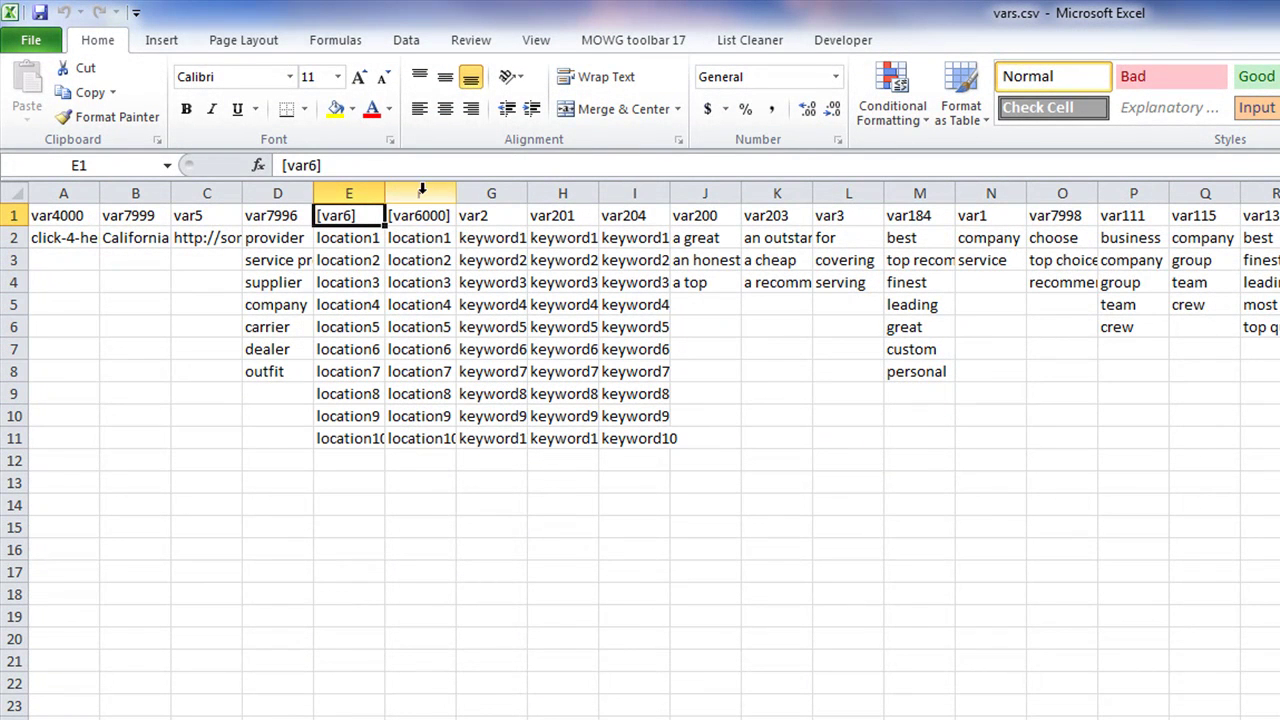
pyautogui.click(419, 211)
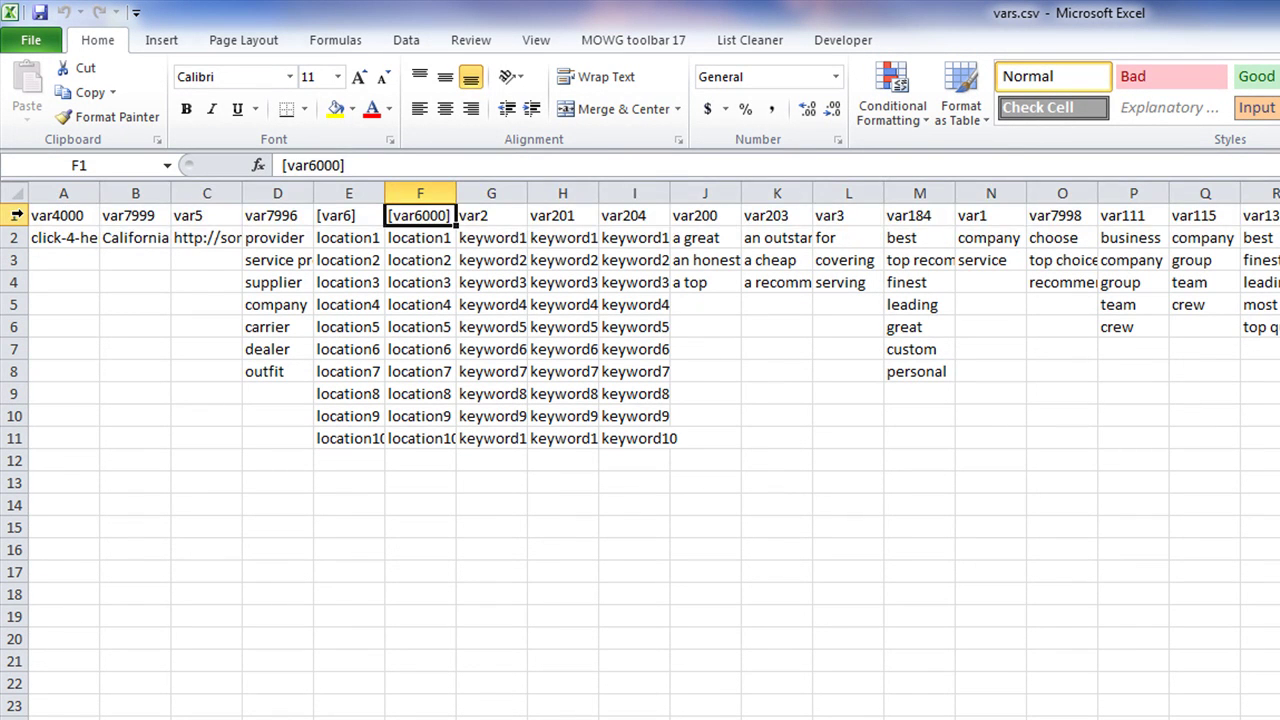
pyautogui.click(16, 215)
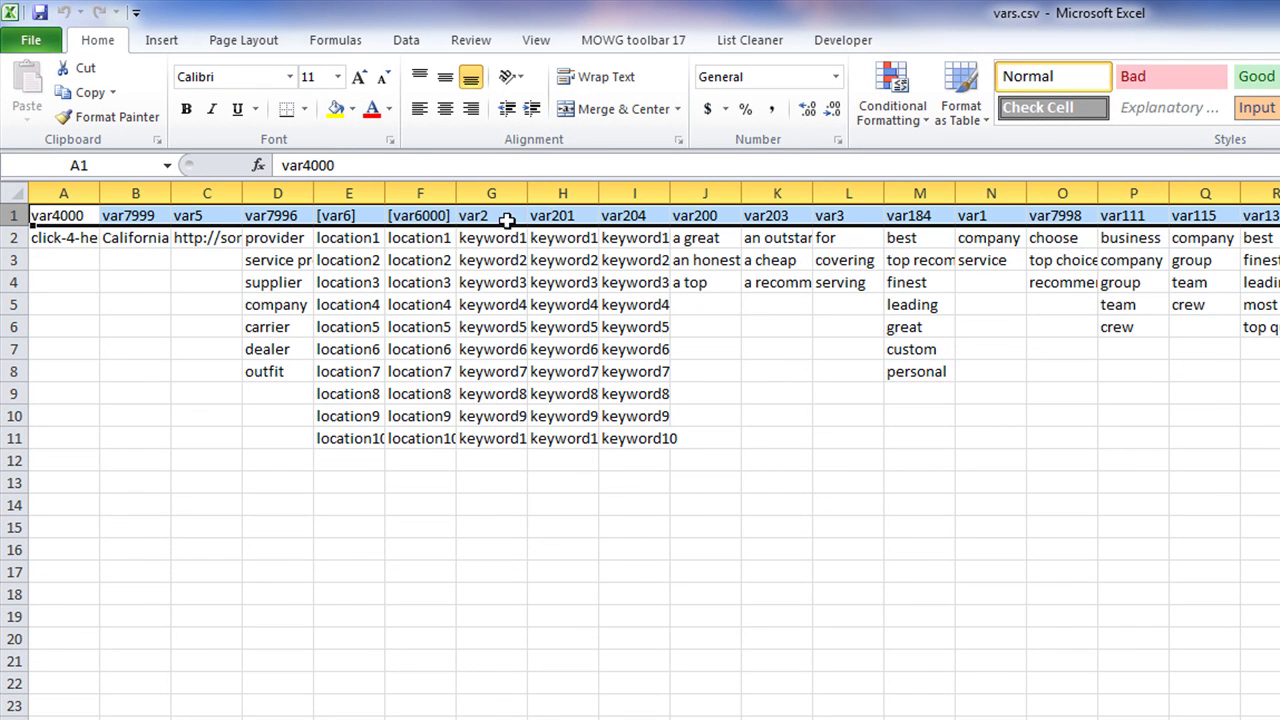
pyautogui.click(357, 456)
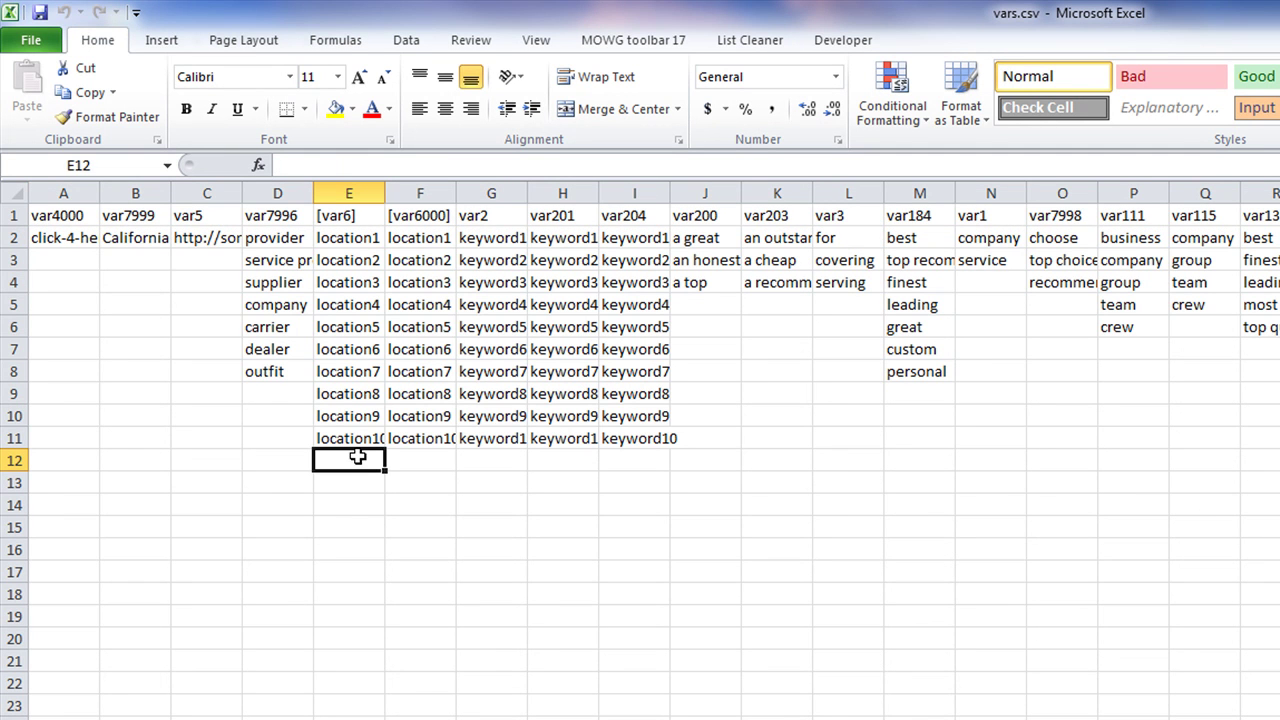
# Step: Save vars.csv in the V4 folder and close the workbook and folder window
pyautogui.click(40, 12)
pyautogui.click(986, 668)
pyautogui.hotkey('alt', 'F4')
pyautogui.click(1060, 620)
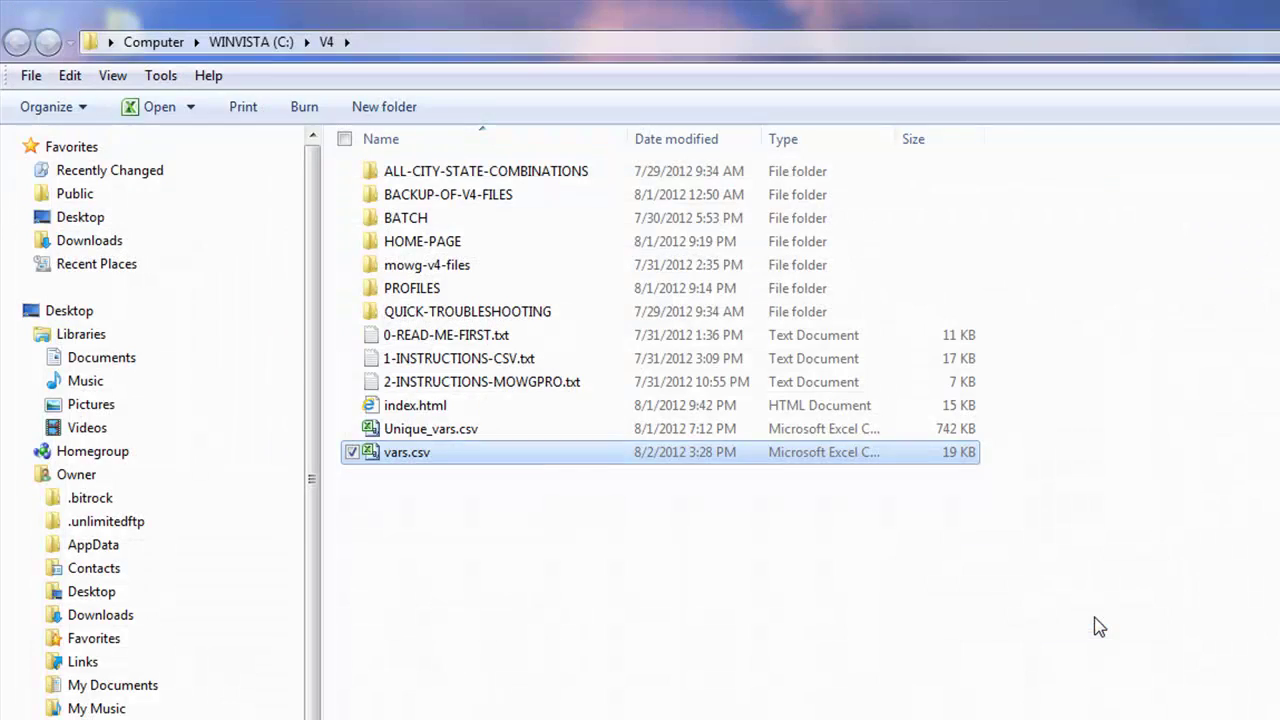
pyautogui.hotkey('alt', 'F4')
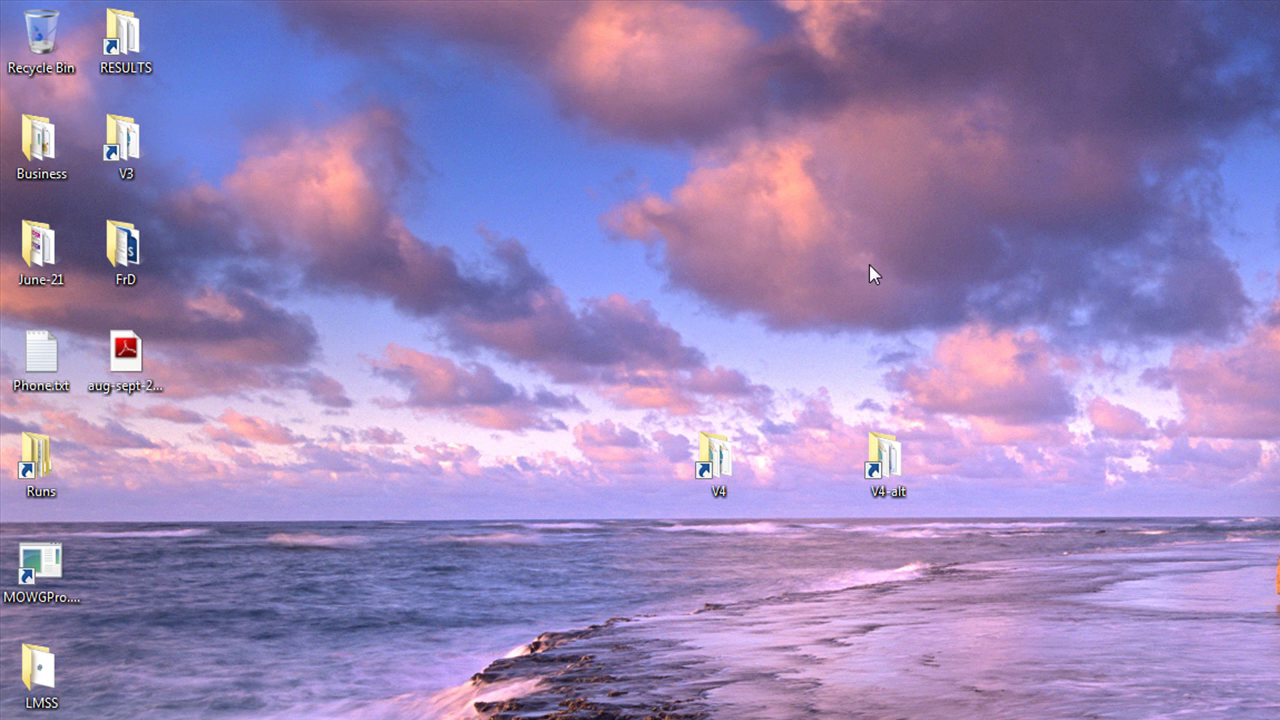
# Step: Point out Unique_vars.csv and vars.csv in the V4-alt folder and open vars.csv
pyautogui.doubleClick(891, 475)
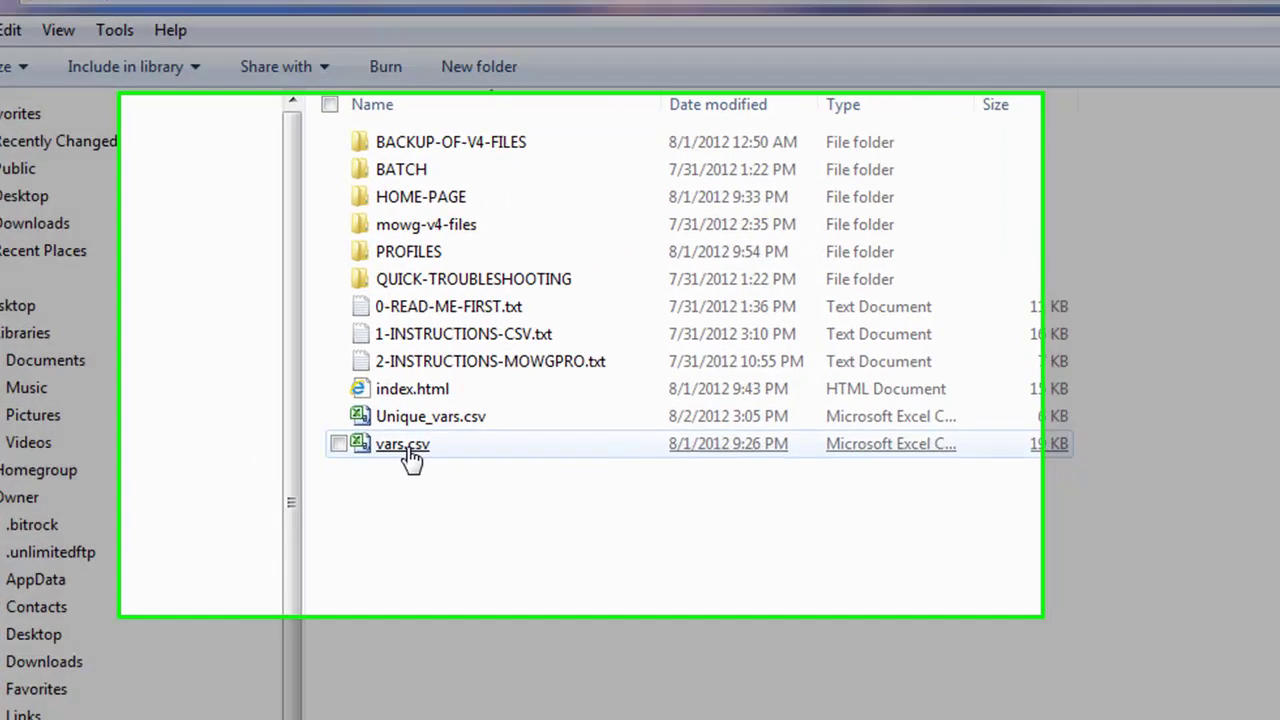
pyautogui.moveTo(414, 441)
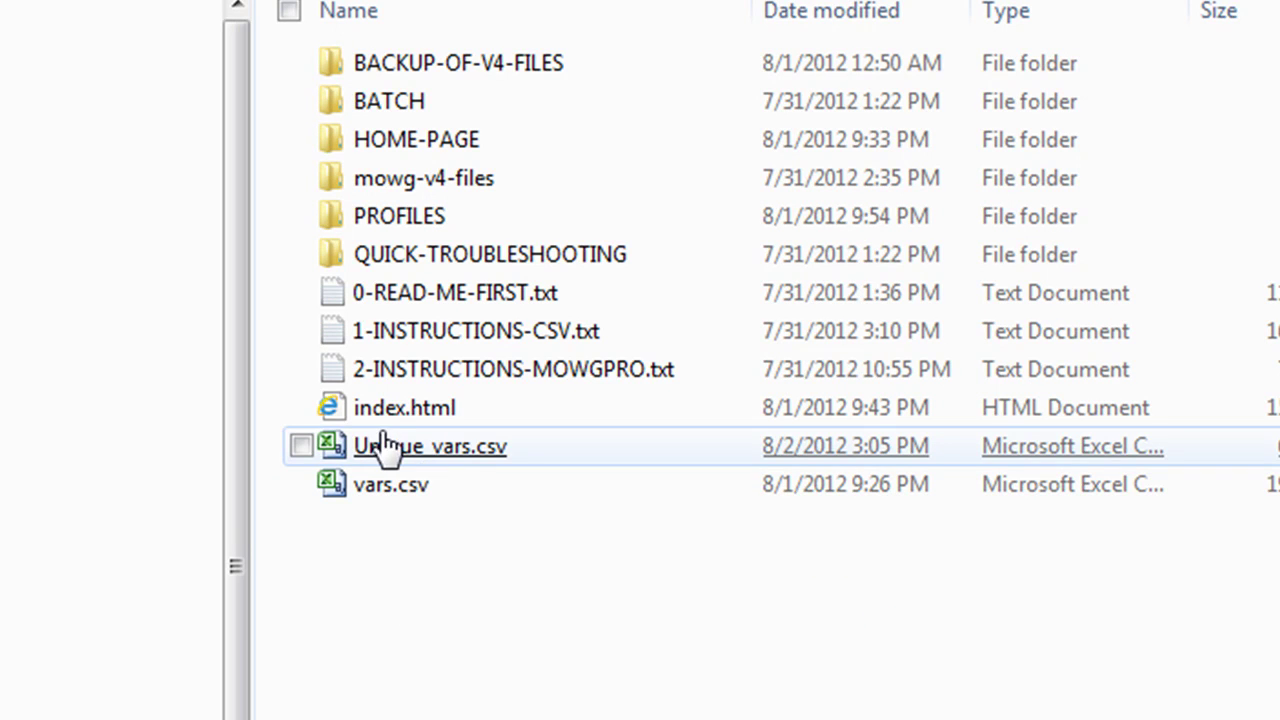
pyautogui.moveTo(331, 460)
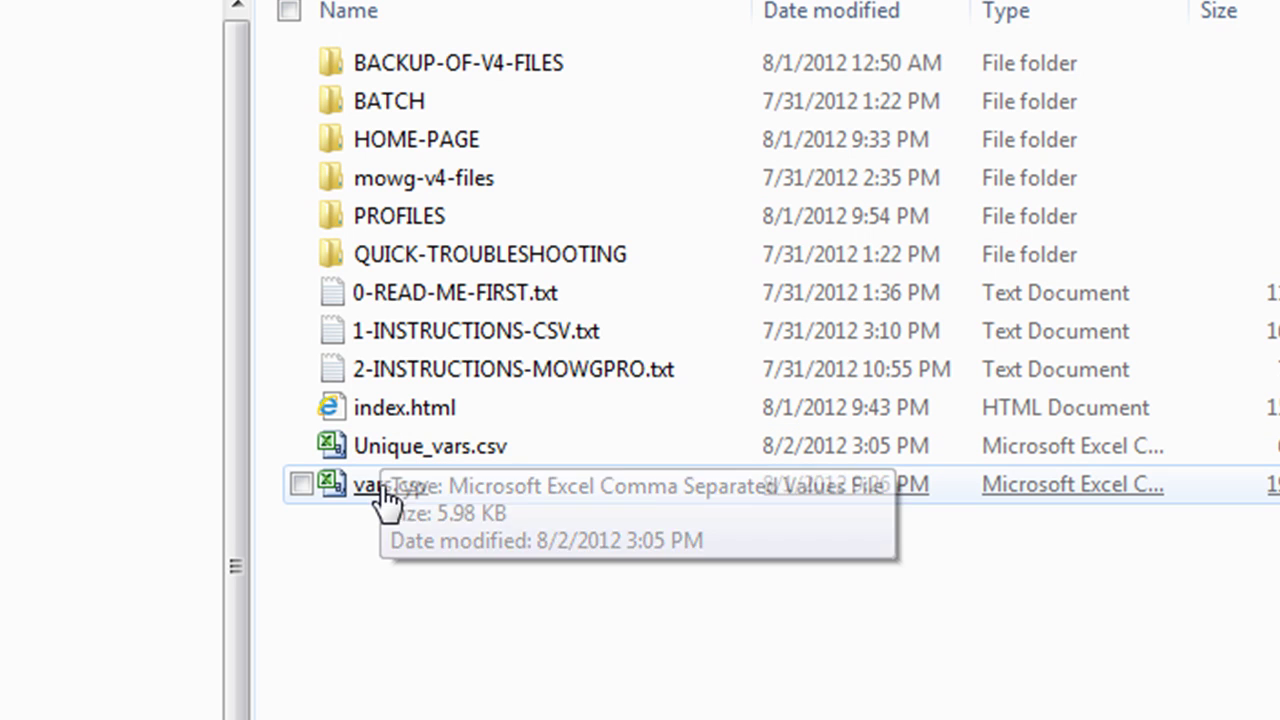
pyautogui.moveTo(381, 500)
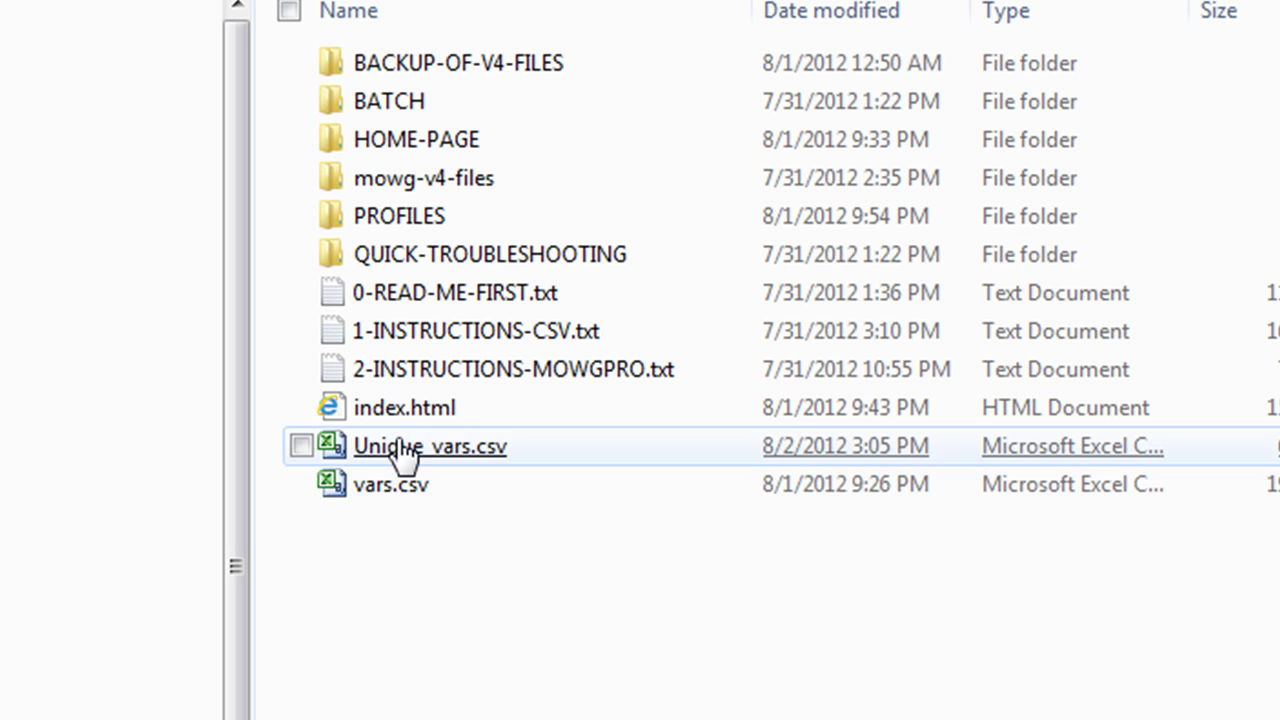
pyautogui.moveTo(399, 447)
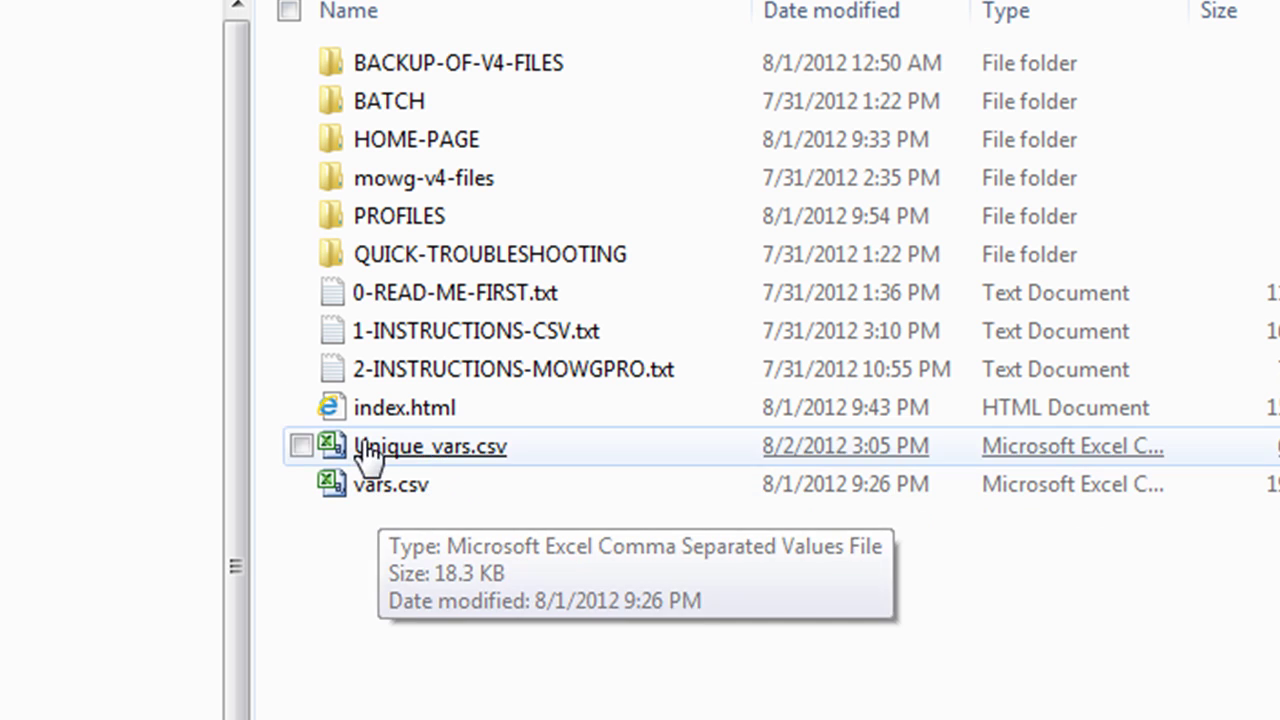
pyautogui.doubleClick(437, 486)
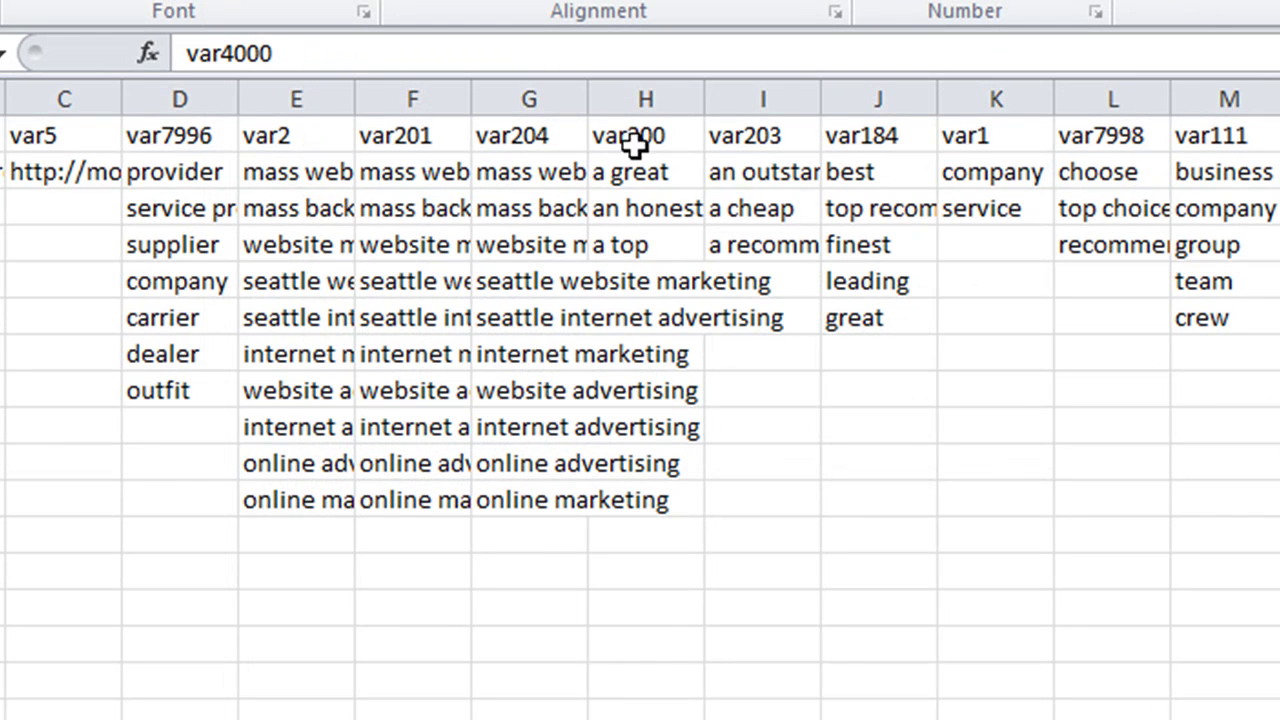
# Step: Highlight the keyword entries in the V4-alt vars.csv and their var2, var201 and var204 headers
pyautogui.moveTo(288, 170); pyautogui.dragTo(503, 500)
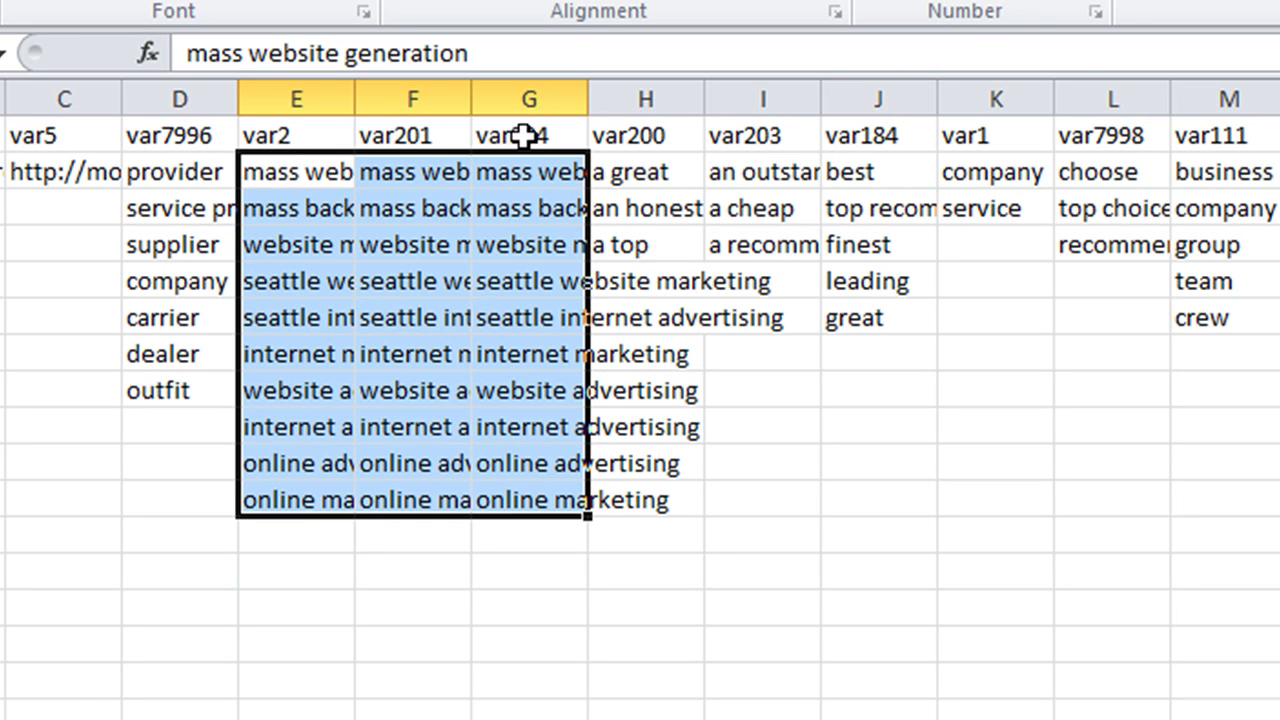
pyautogui.click(312, 140)
pyautogui.click(415, 138)
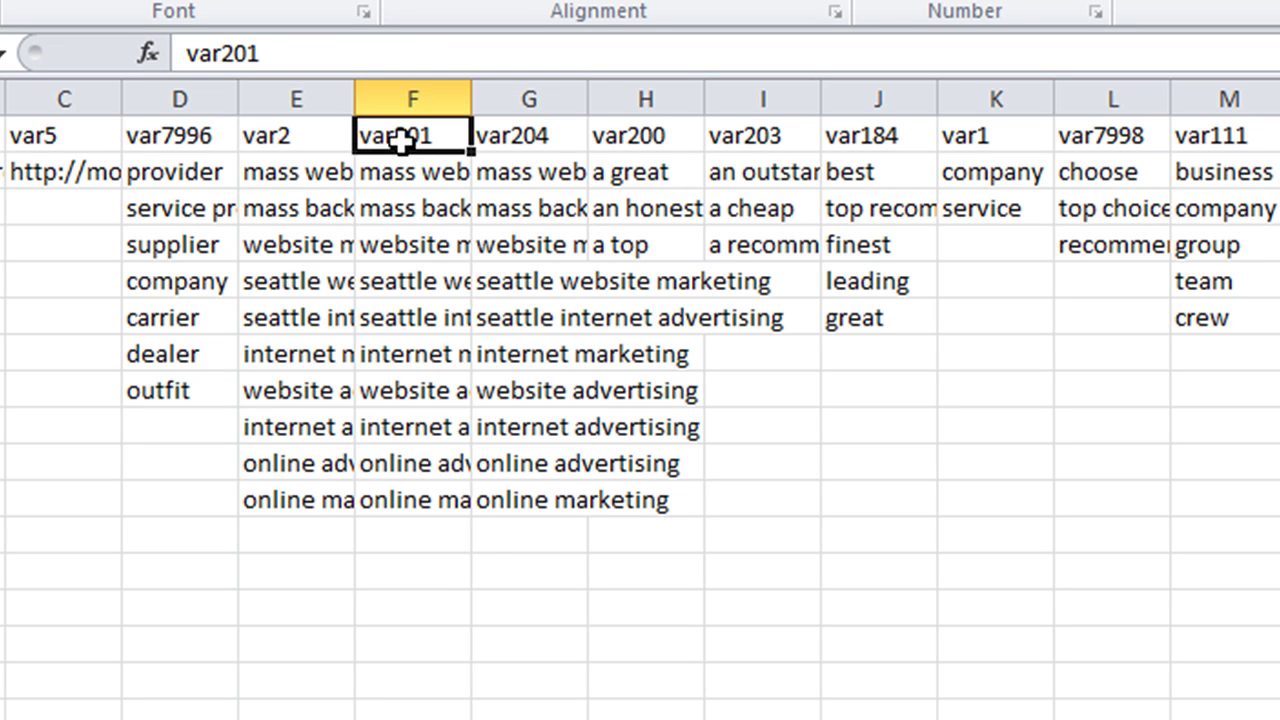
pyautogui.click(527, 135)
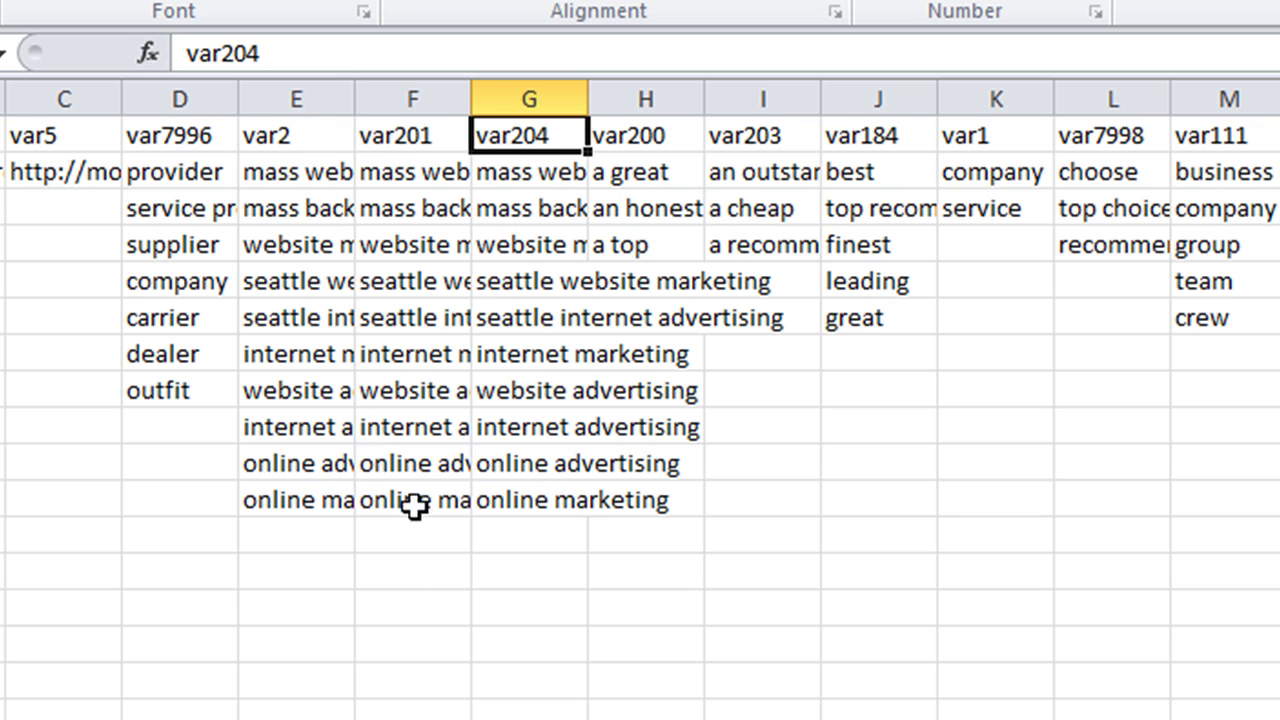
pyautogui.click(306, 148)
pyautogui.moveTo(329, 123); pyautogui.dragTo(525, 135)
pyautogui.click(591, 626)
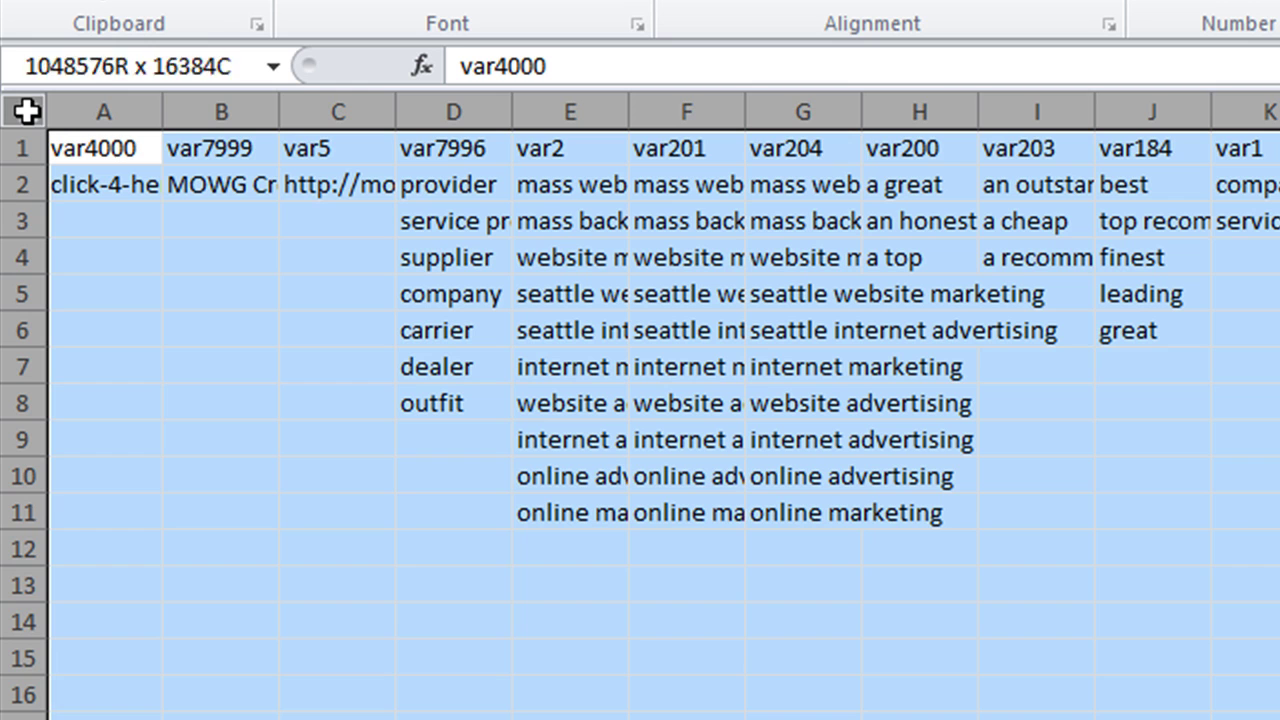
# Step: Autofit the width of every column in the V4-alt vars.csv sheet
pyautogui.click(26, 113)
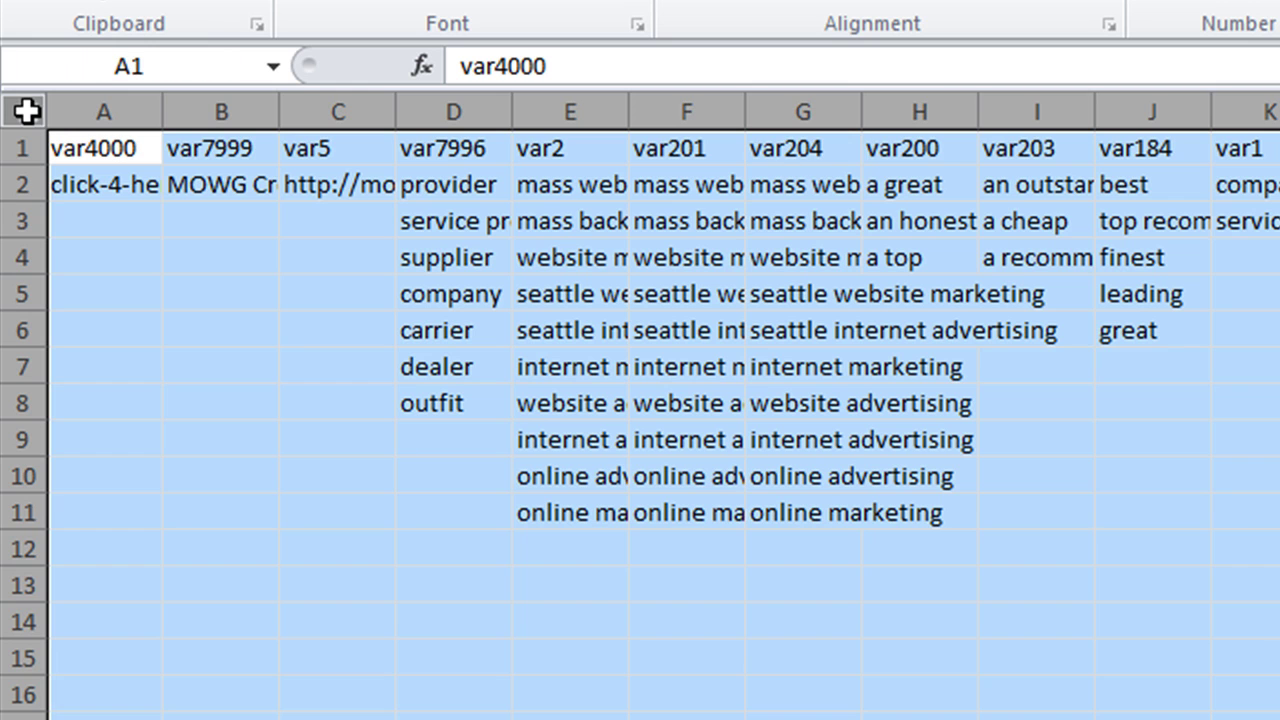
pyautogui.doubleClick(160, 116)
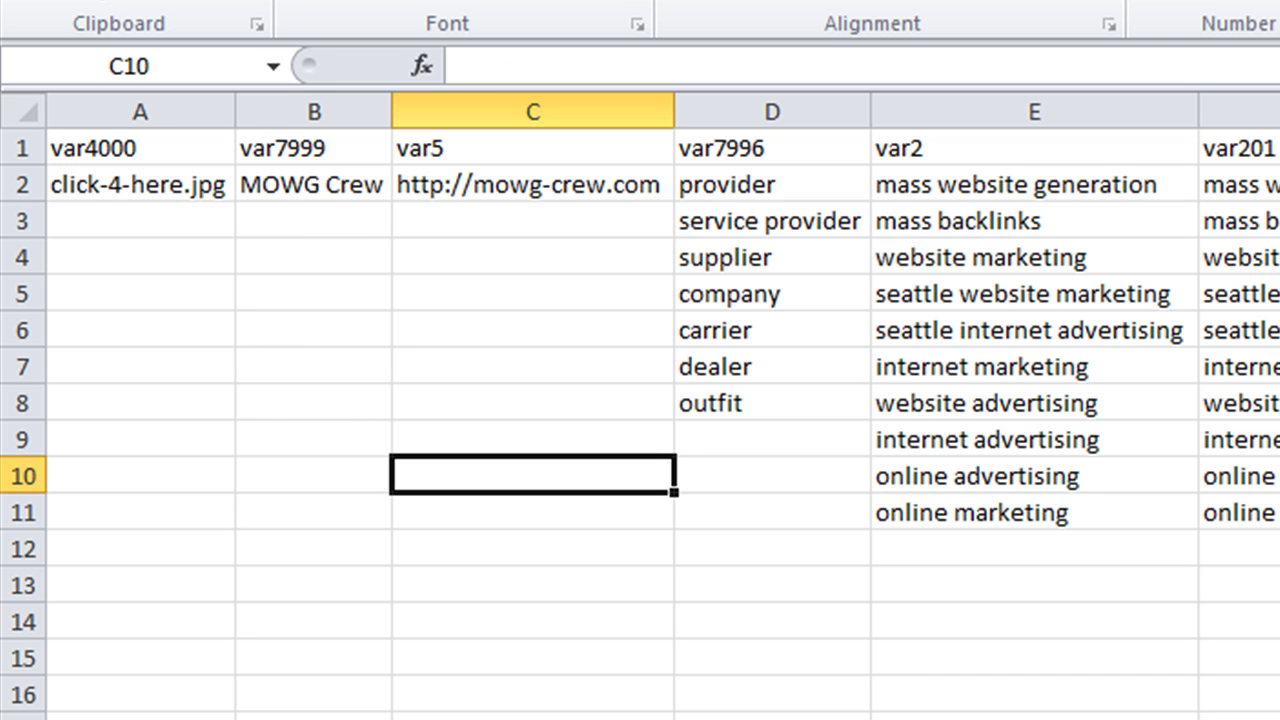
# Step: Enter MOWG-Pro as the company name in cell B2 under var7999
pyautogui.click(307, 178)
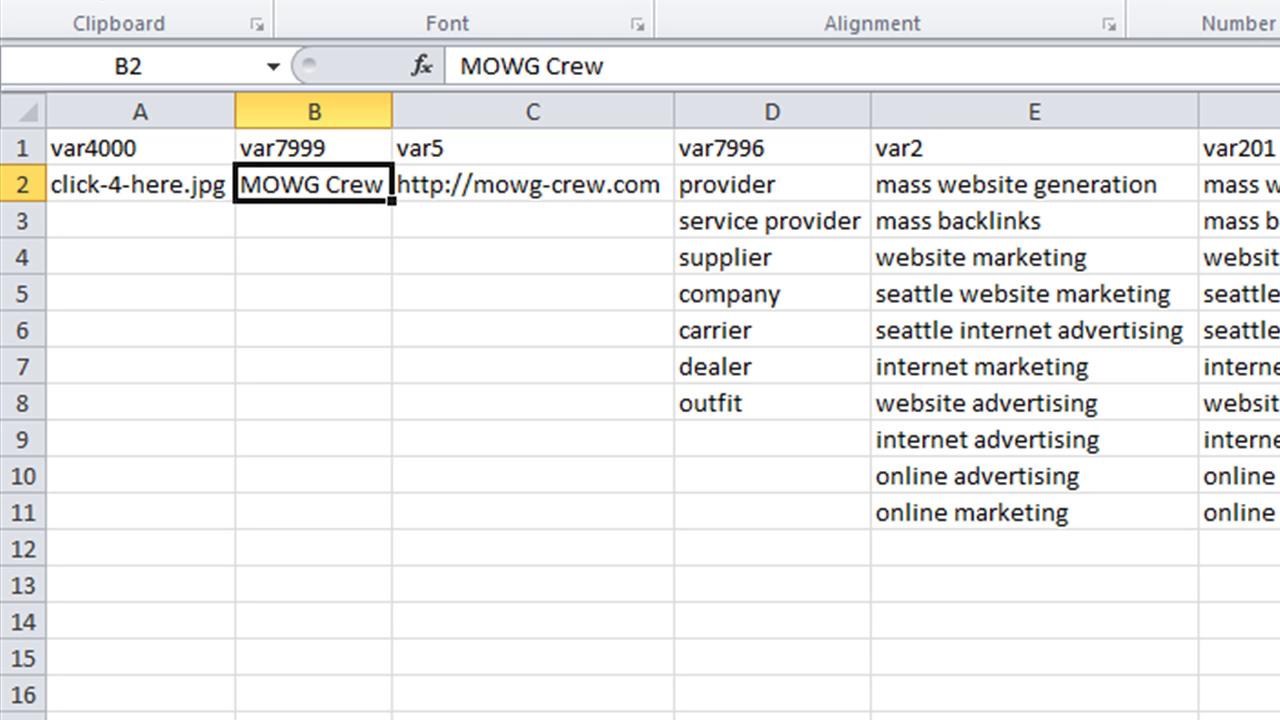
pyautogui.write('MO')
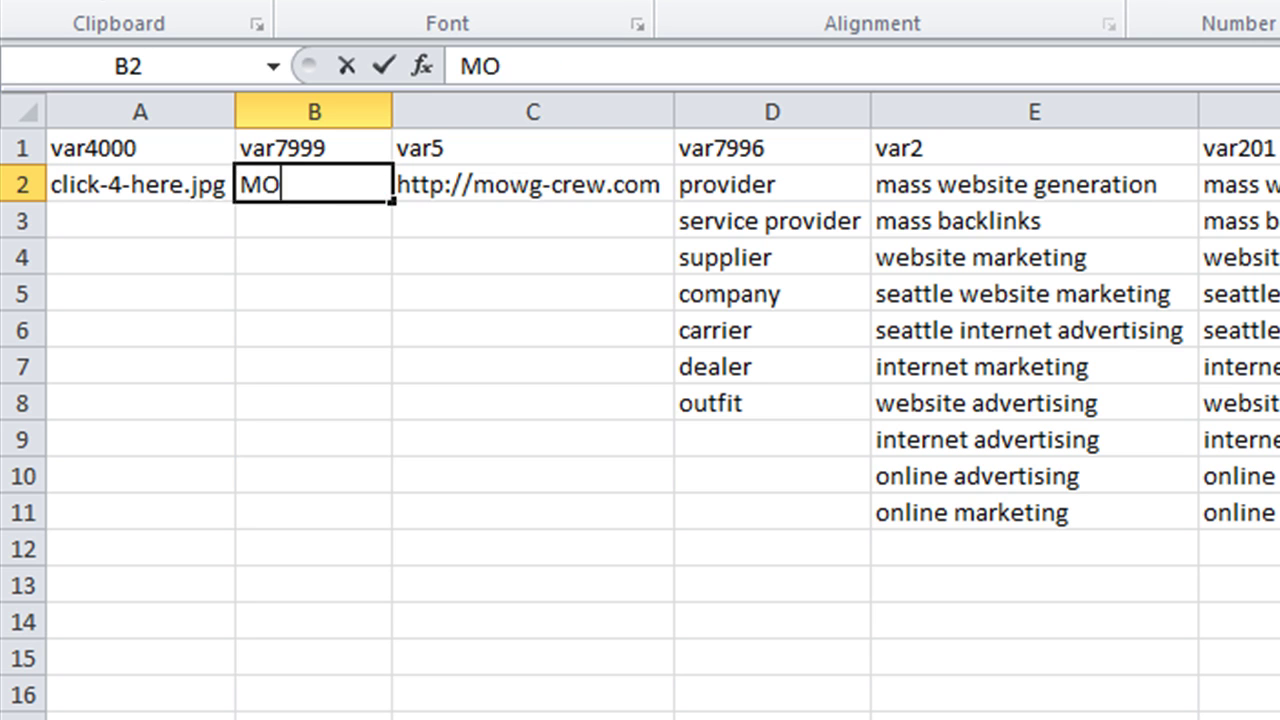
pyautogui.write('WG Pro')
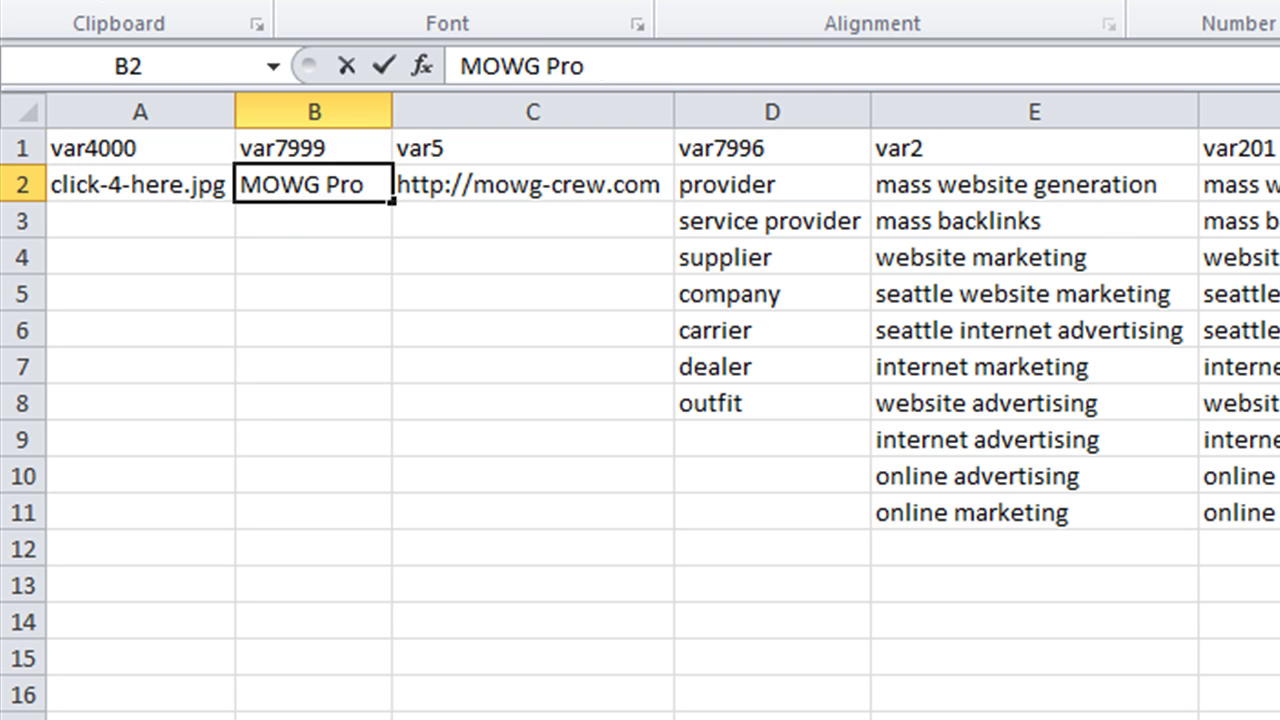
pyautogui.click(140, 184)
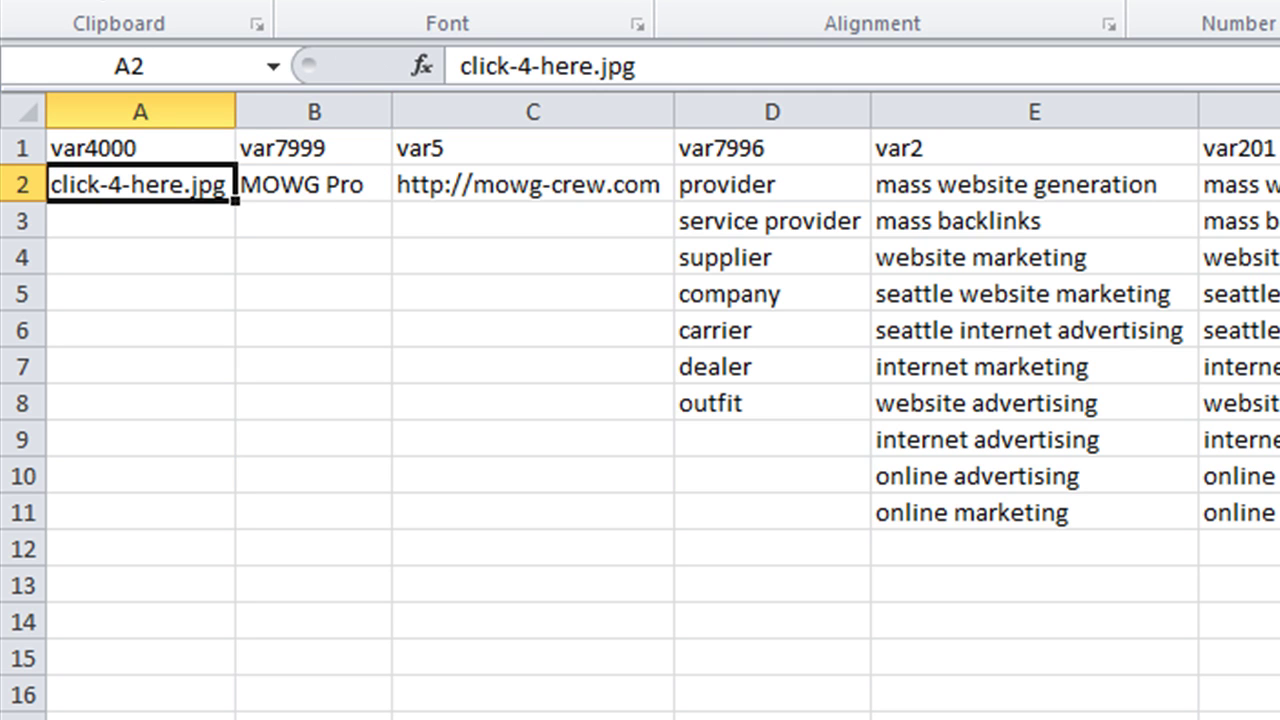
pyautogui.doubleClick(321, 186)
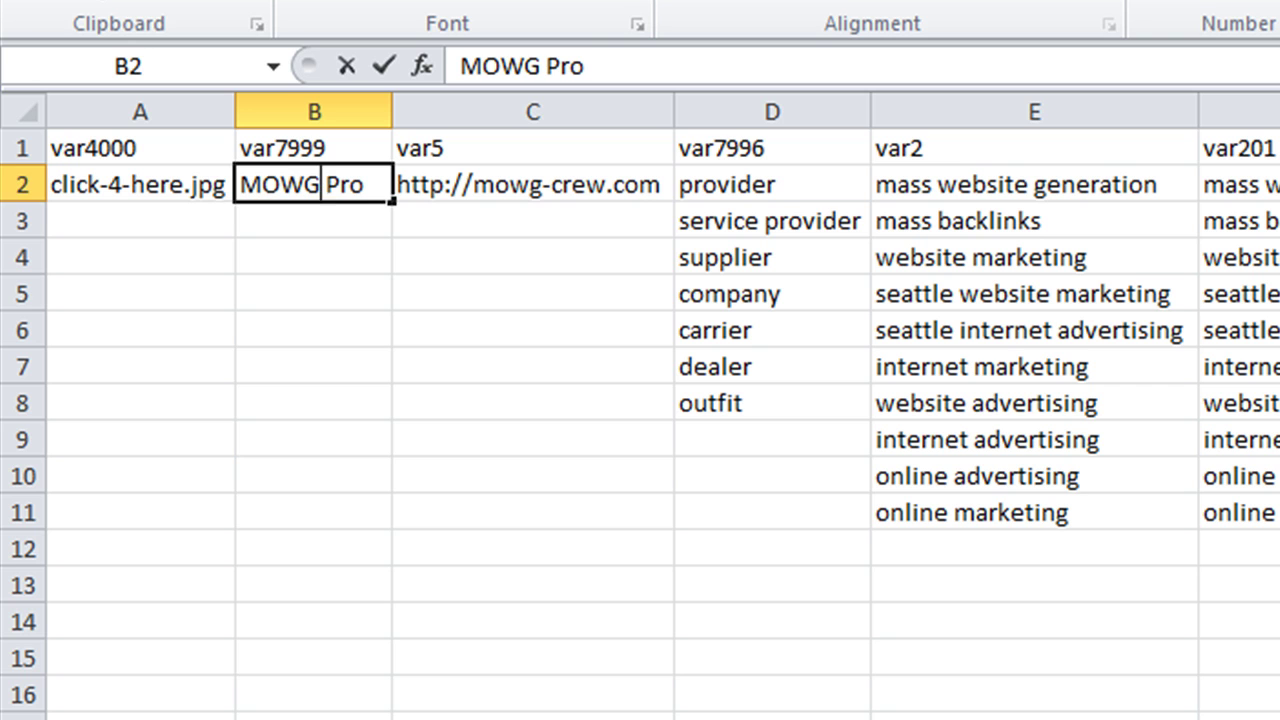
pyautogui.press('Delete')
pyautogui.write('-')
pyautogui.click(303, 469)
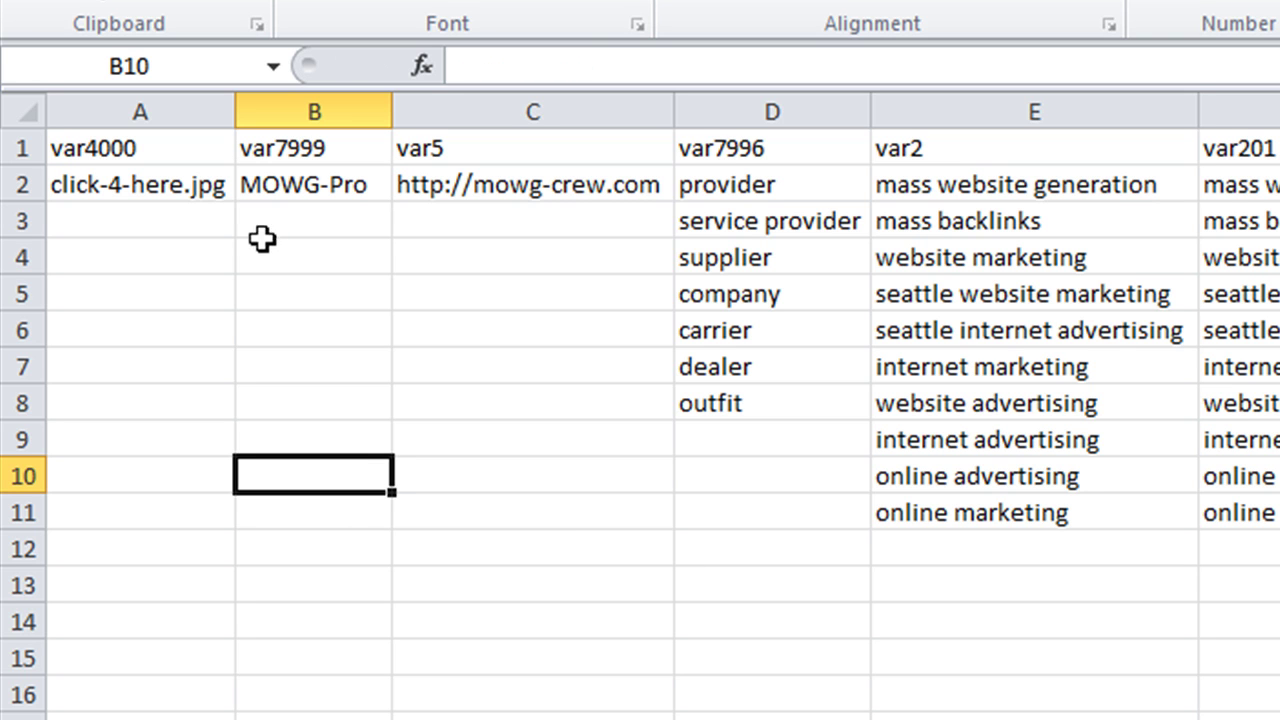
# Step: Replace the var7999 company name in cell B2 with Empower Network Group
pyautogui.click(278, 183)
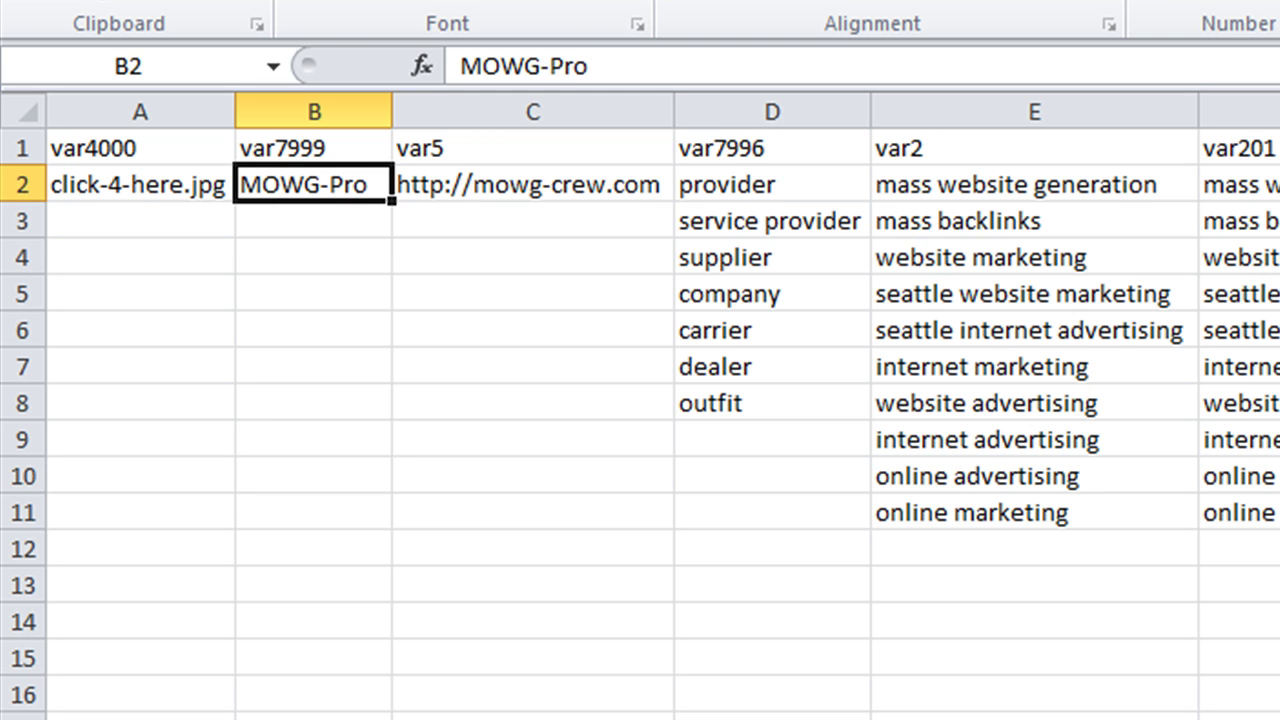
pyautogui.write('Empower M')
pyautogui.press('BackSpace')
pyautogui.write('Network')
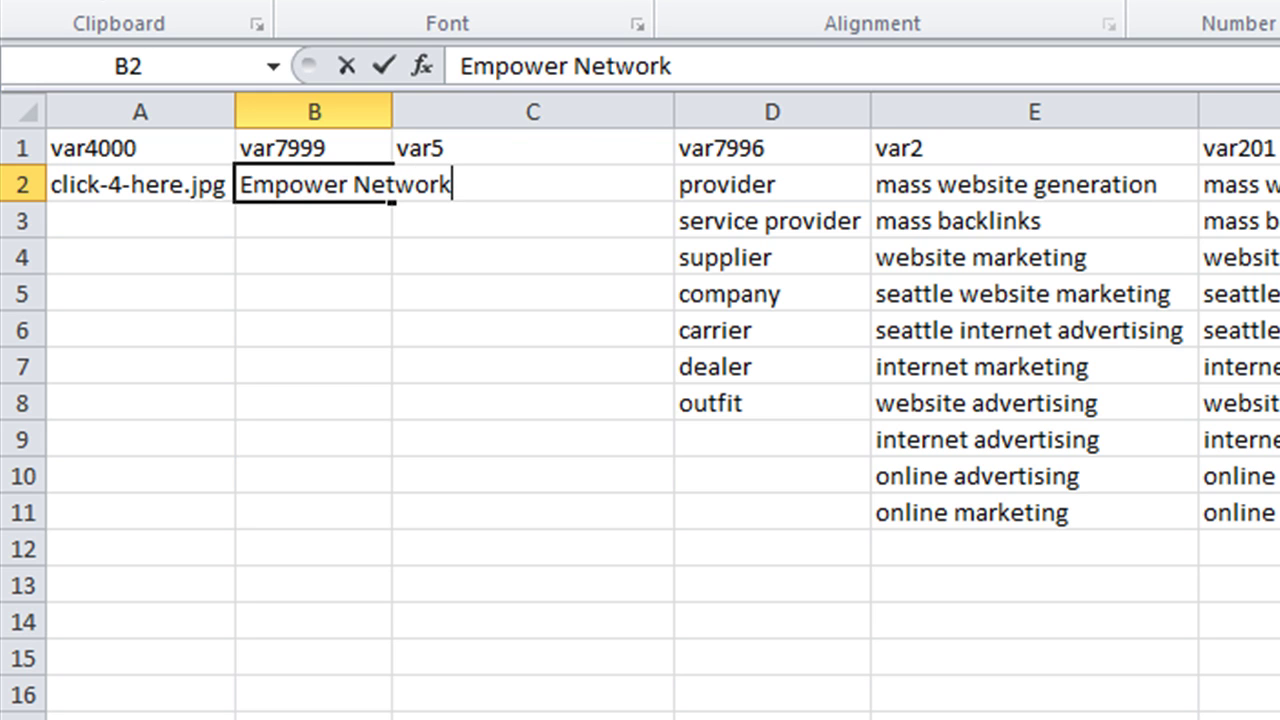
pyautogui.write(' Group')
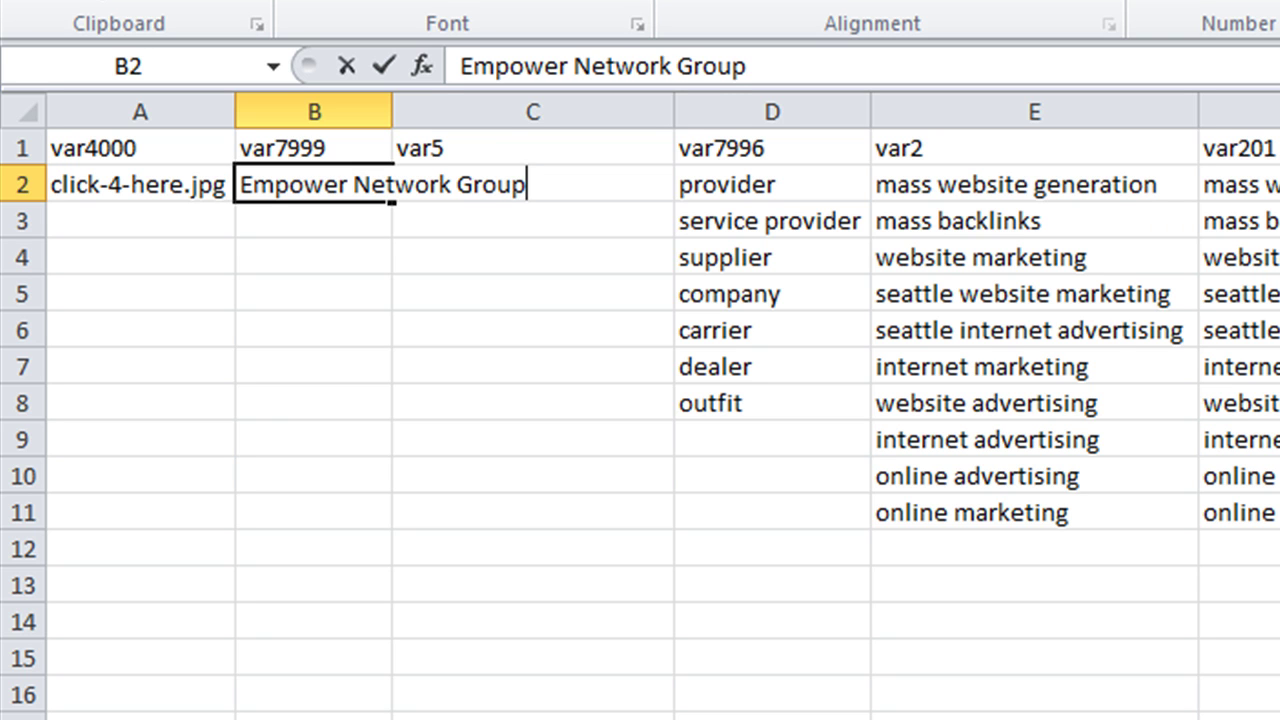
pyautogui.click(293, 240)
# Step: Set the var7999 company name in cell B2 to ForexSB
pyautogui.click(294, 189)
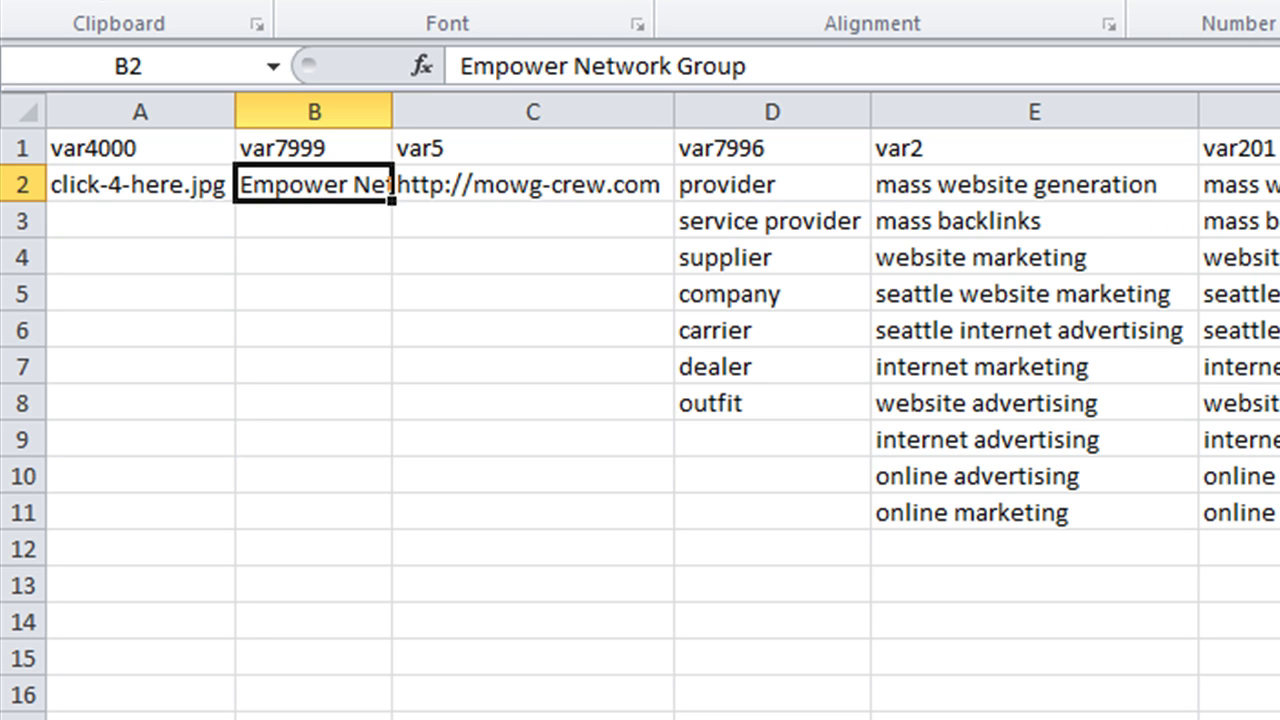
pyautogui.write('ForexSB')
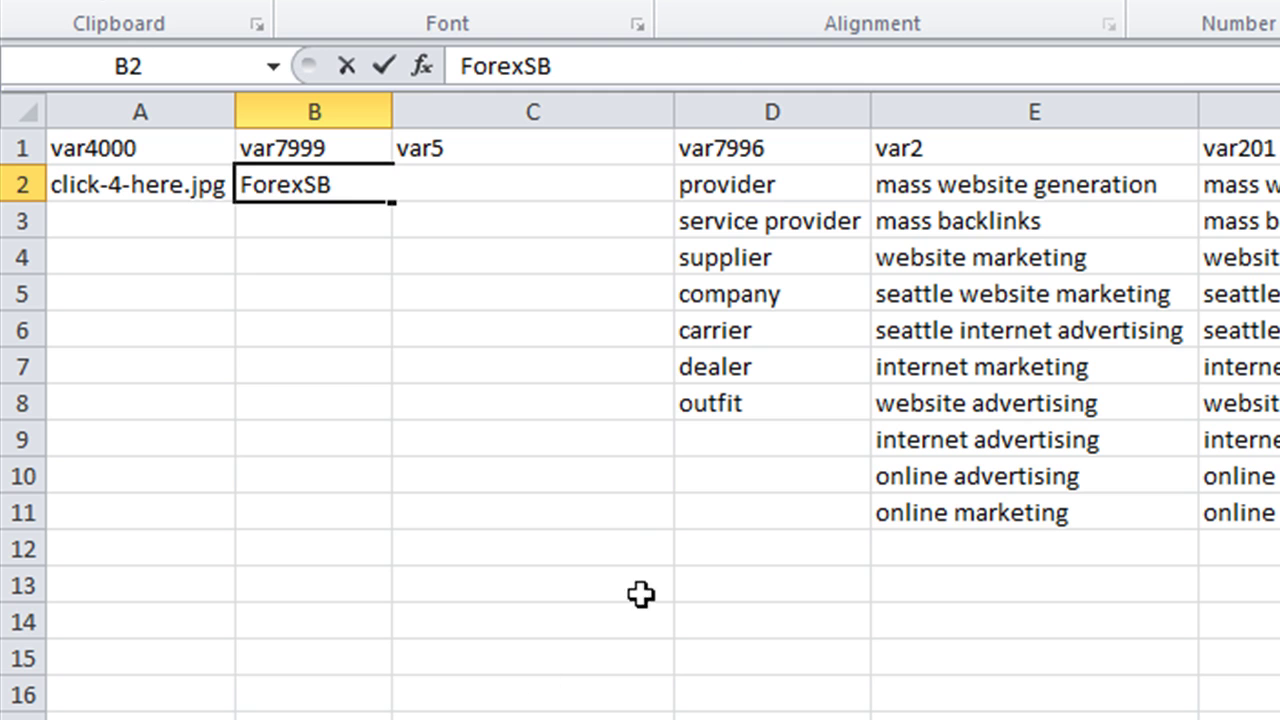
pyautogui.click(341, 322)
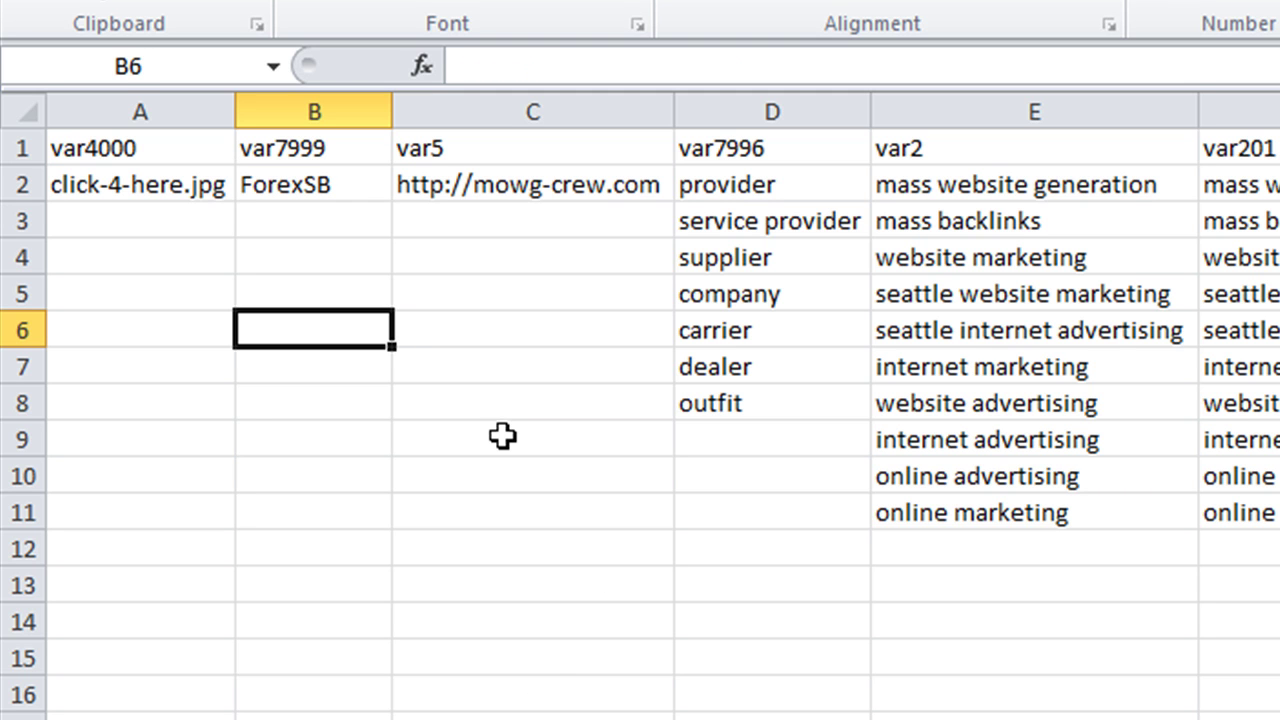
# Step: Switch to the web browser, load forexsb.com and open its Forex Software page
pyautogui.click(494, 182)
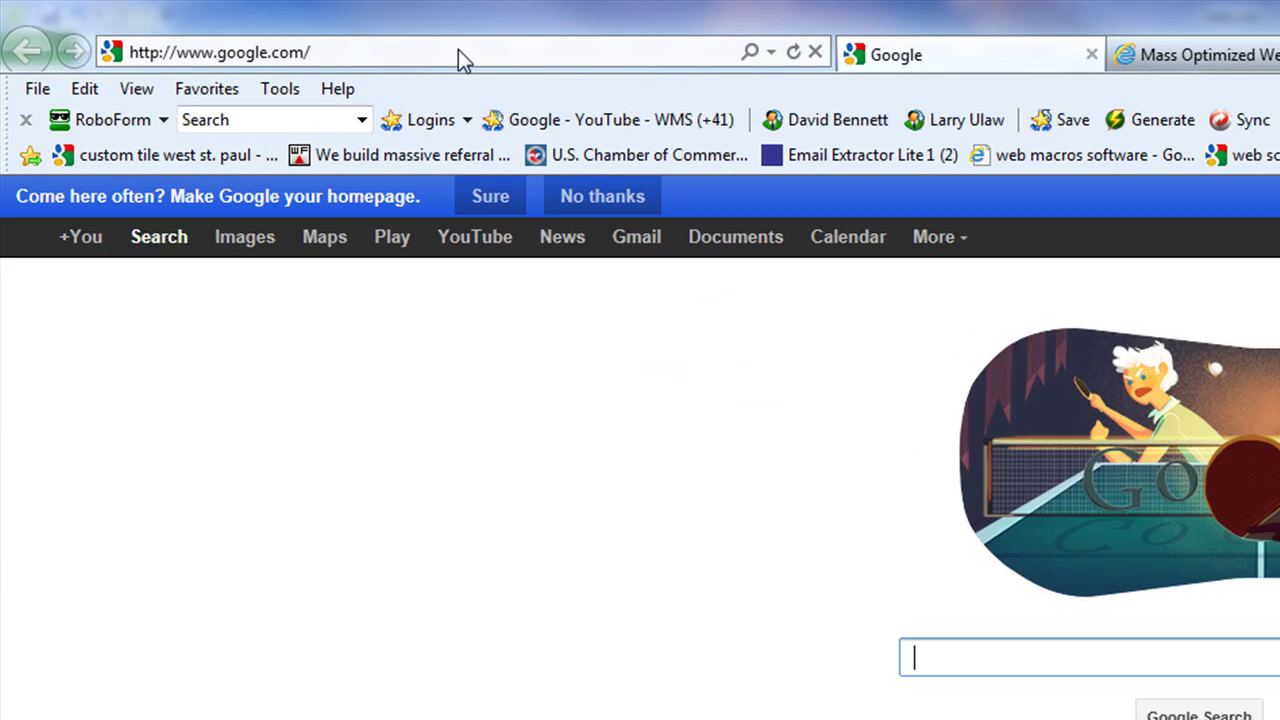
pyautogui.click(374, 58)
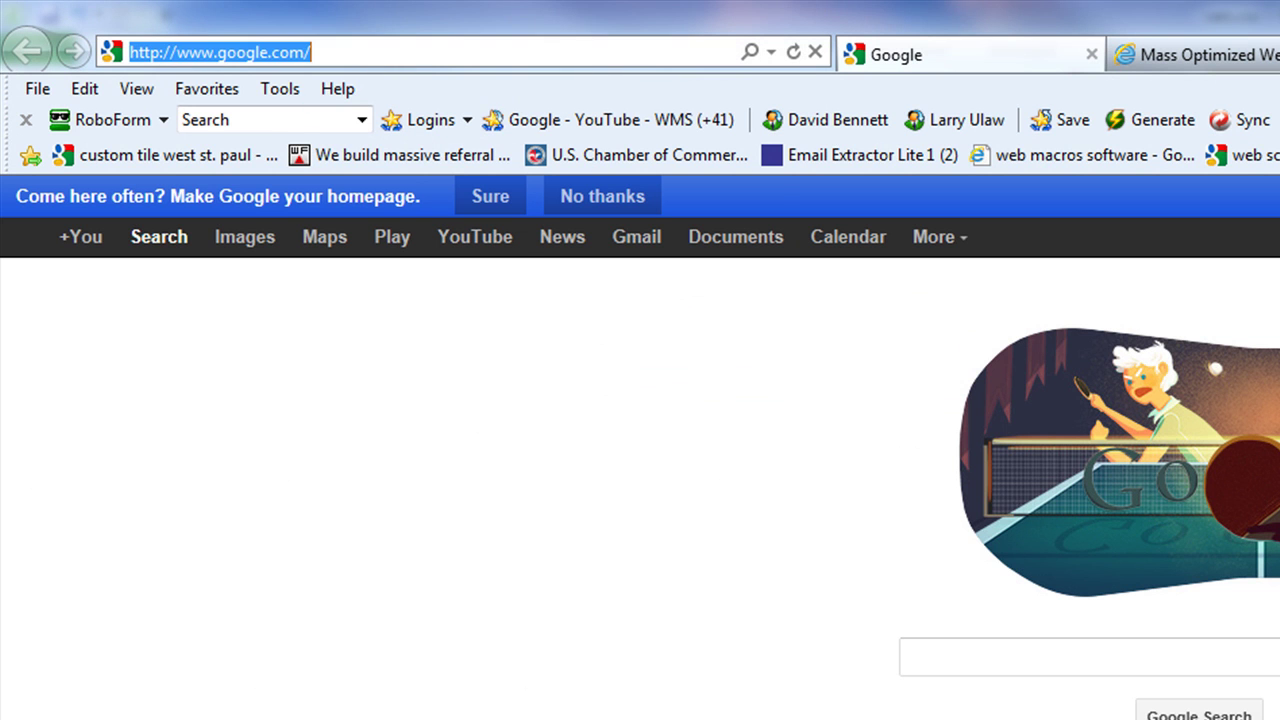
pyautogui.write('forexsb.')
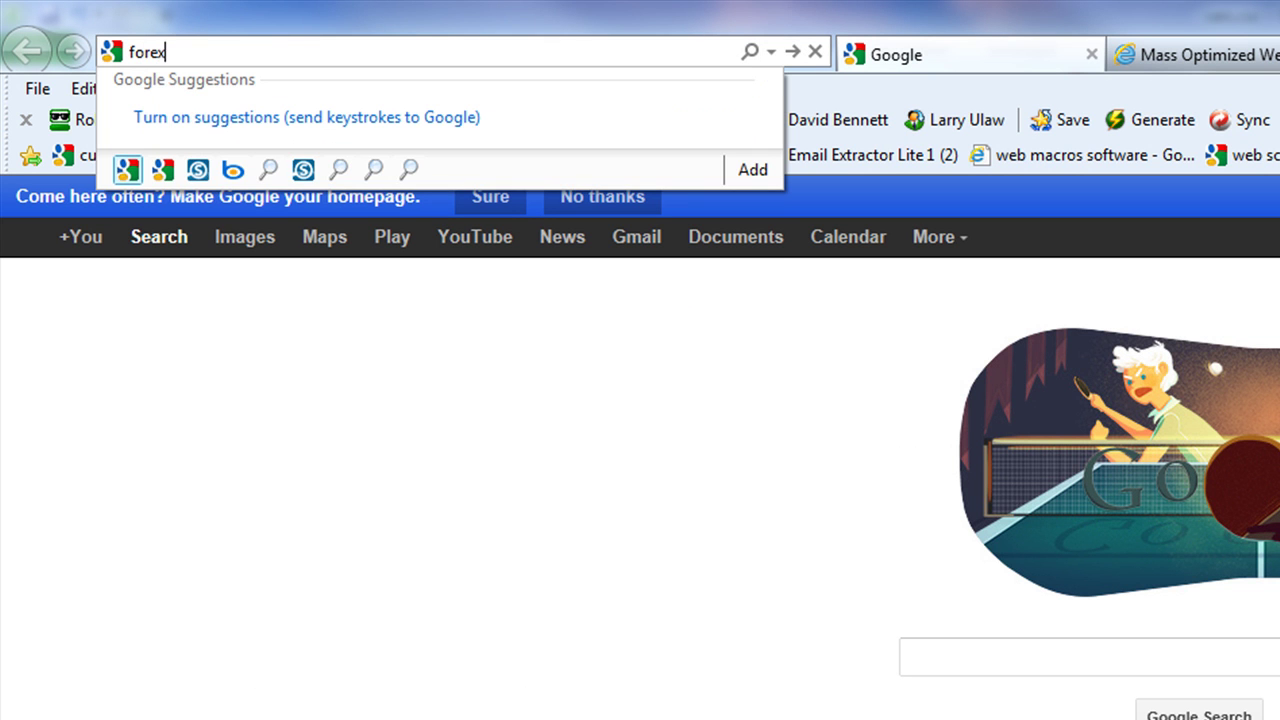
pyautogui.write('com')
pyautogui.press('Return')
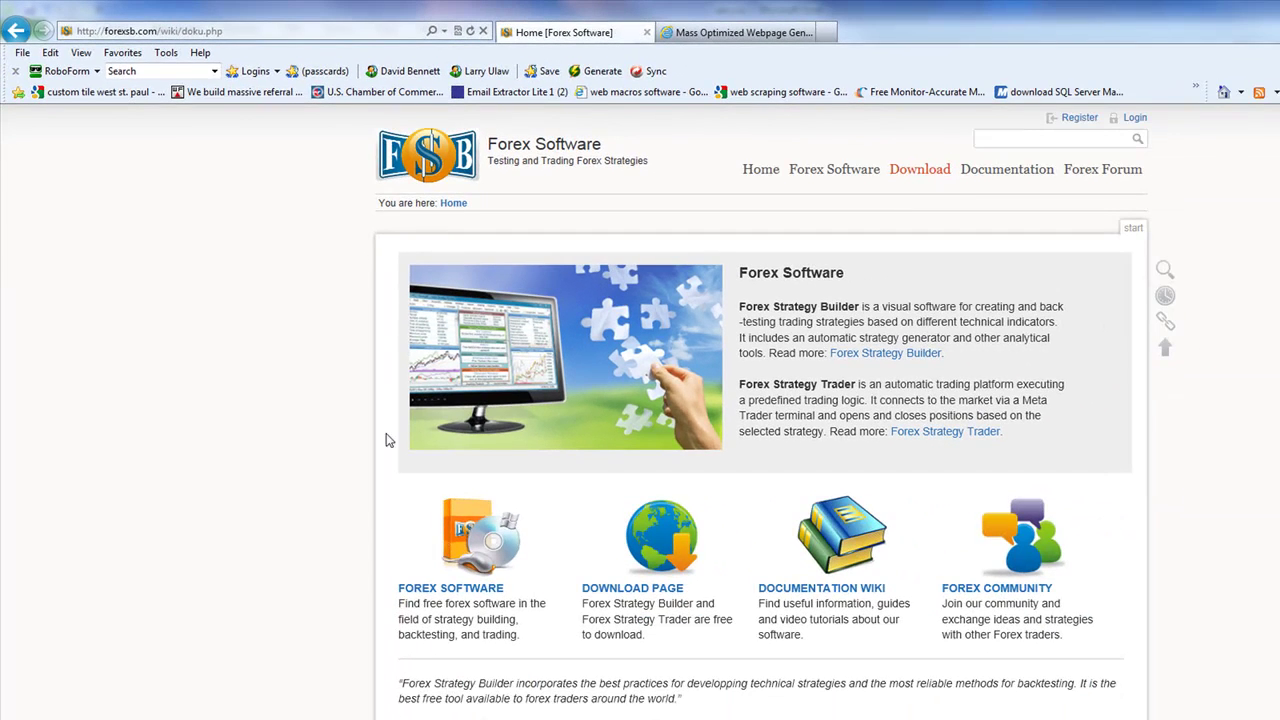
pyautogui.click(818, 177)
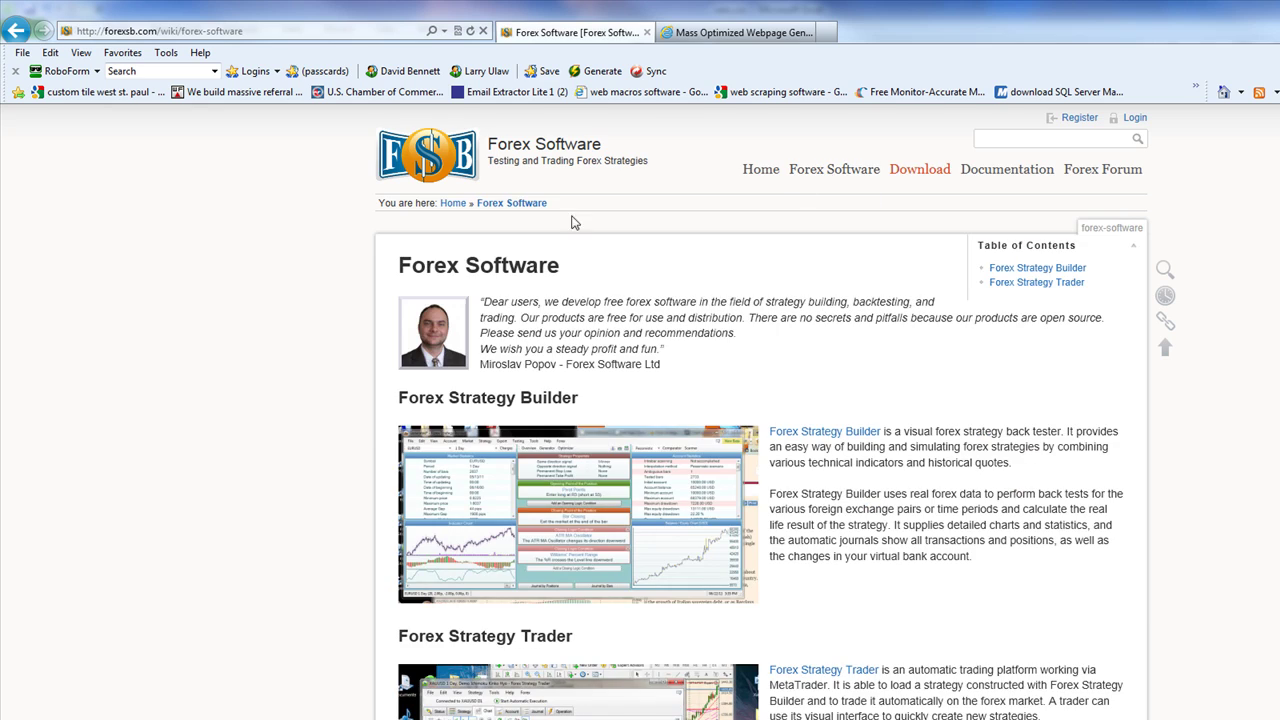
# Step: Append ?aff=12345 to the Forex Software page address and copy the full URL
pyautogui.click(254, 31)
pyautogui.click(254, 31)
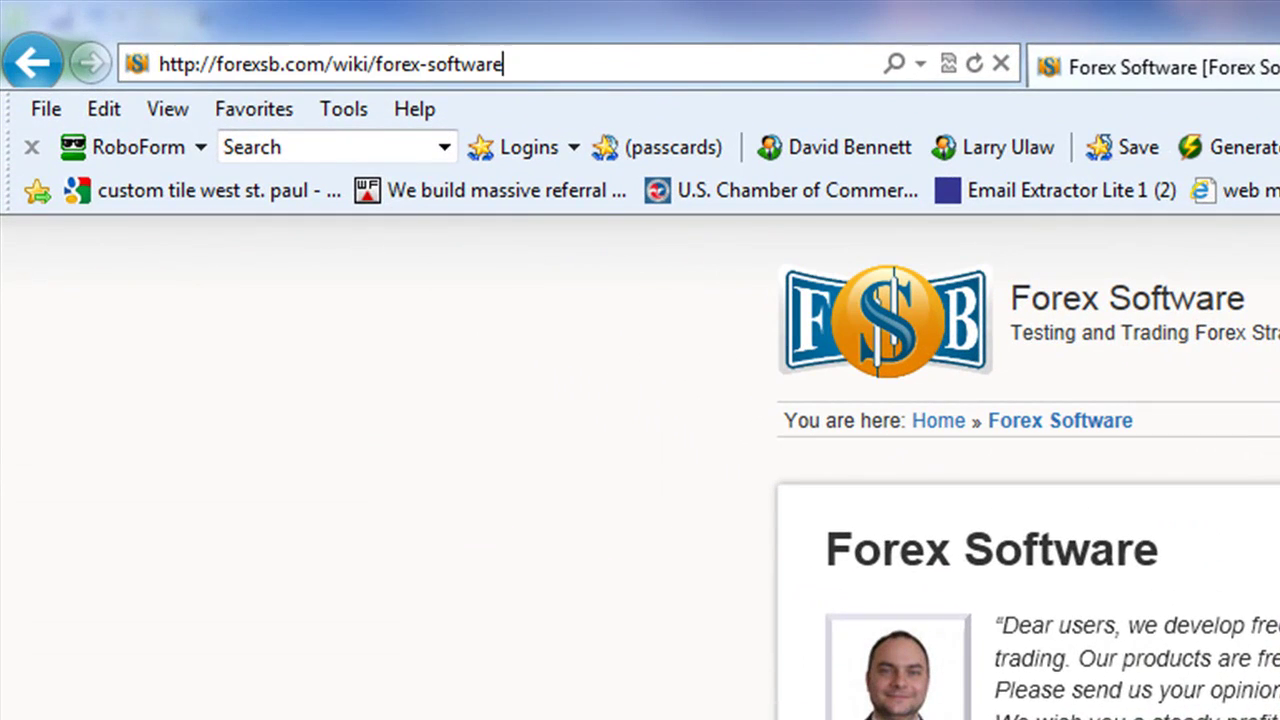
pyautogui.write('?')
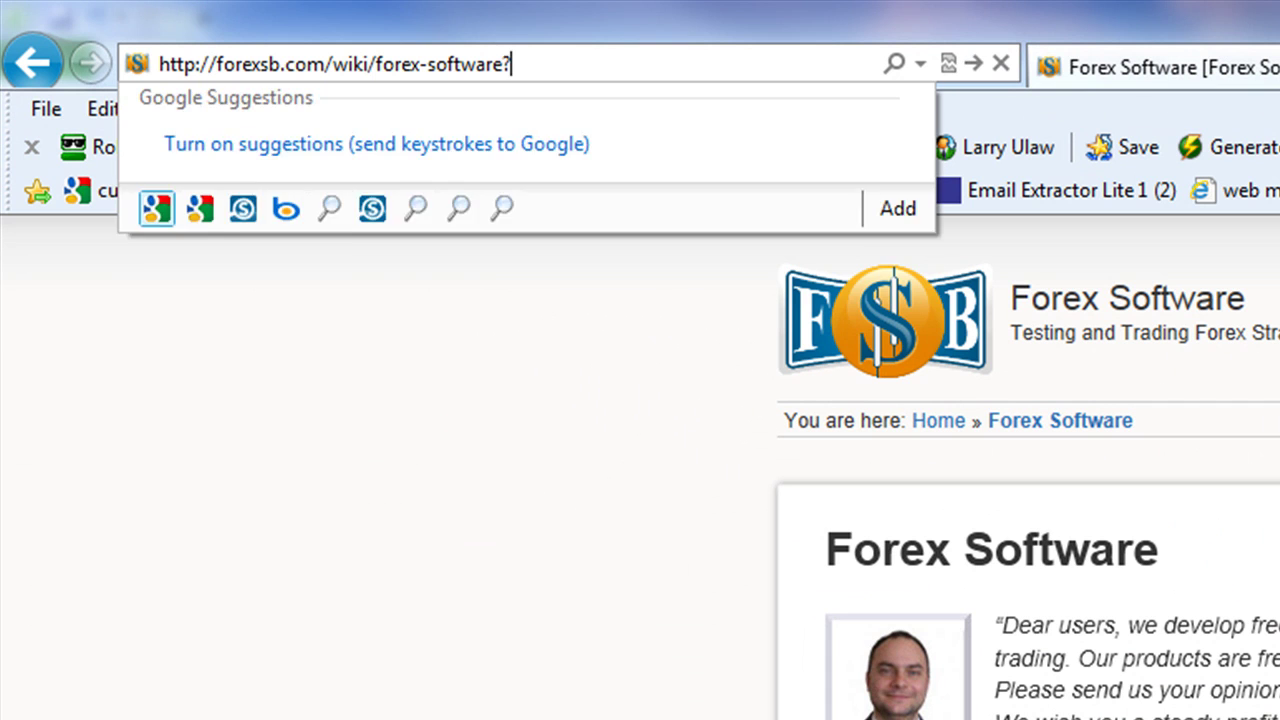
pyautogui.write('aff=12345')
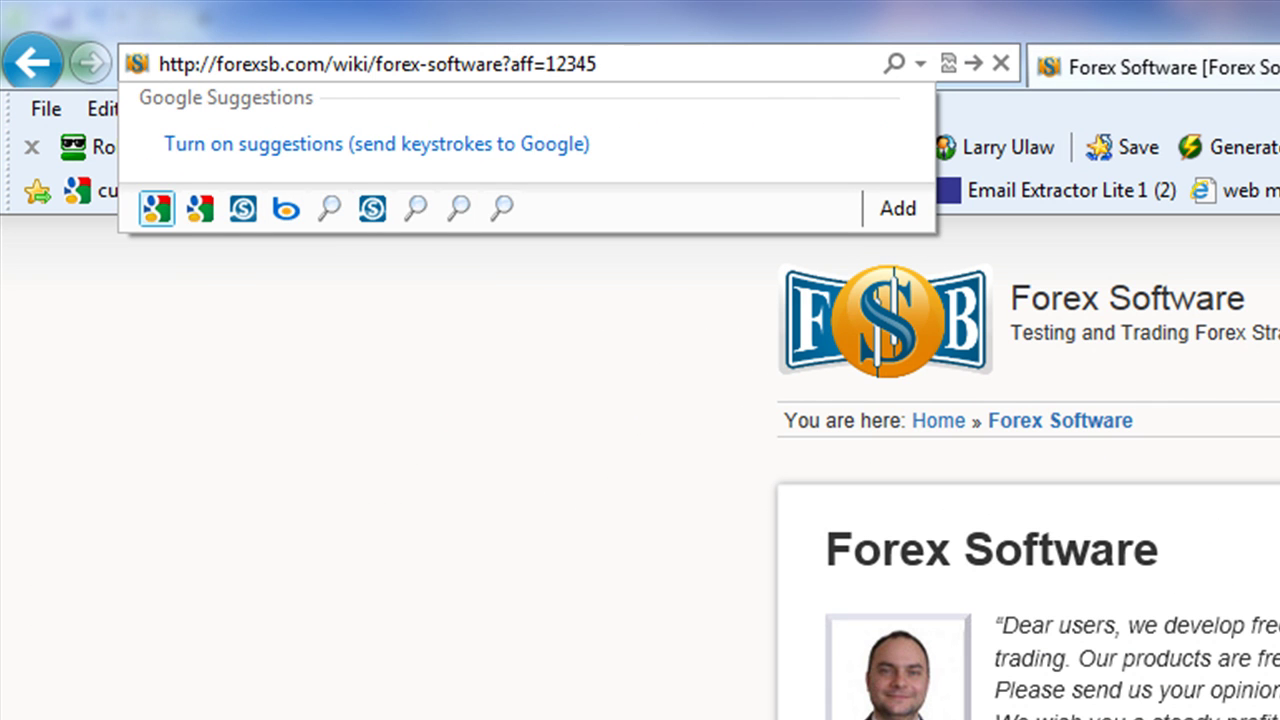
pyautogui.hotkey('ctrl', 'a')
pyautogui.hotkey('ctrl', 'c')
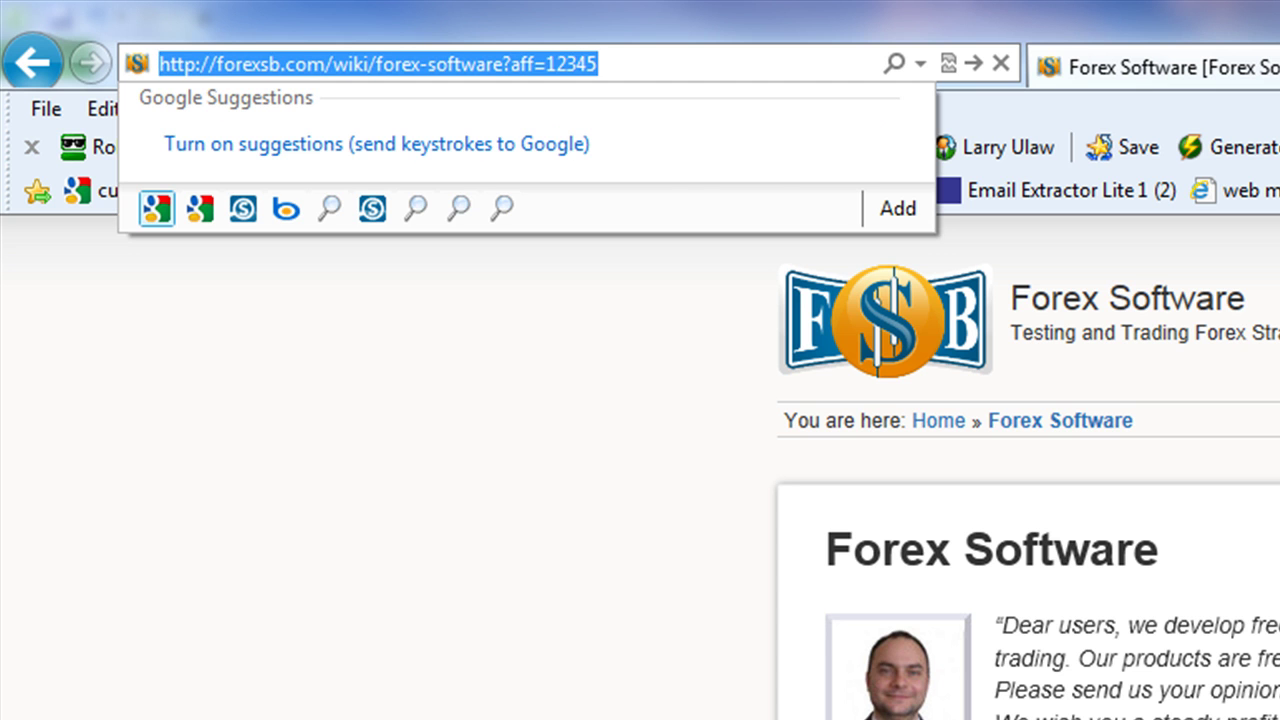
pyautogui.click(360, 680)
# Step: Load the copied affiliate URL in the browser tab showing mowg-samples.com to test it
pyautogui.hotkey('ctrl', 'Tab')
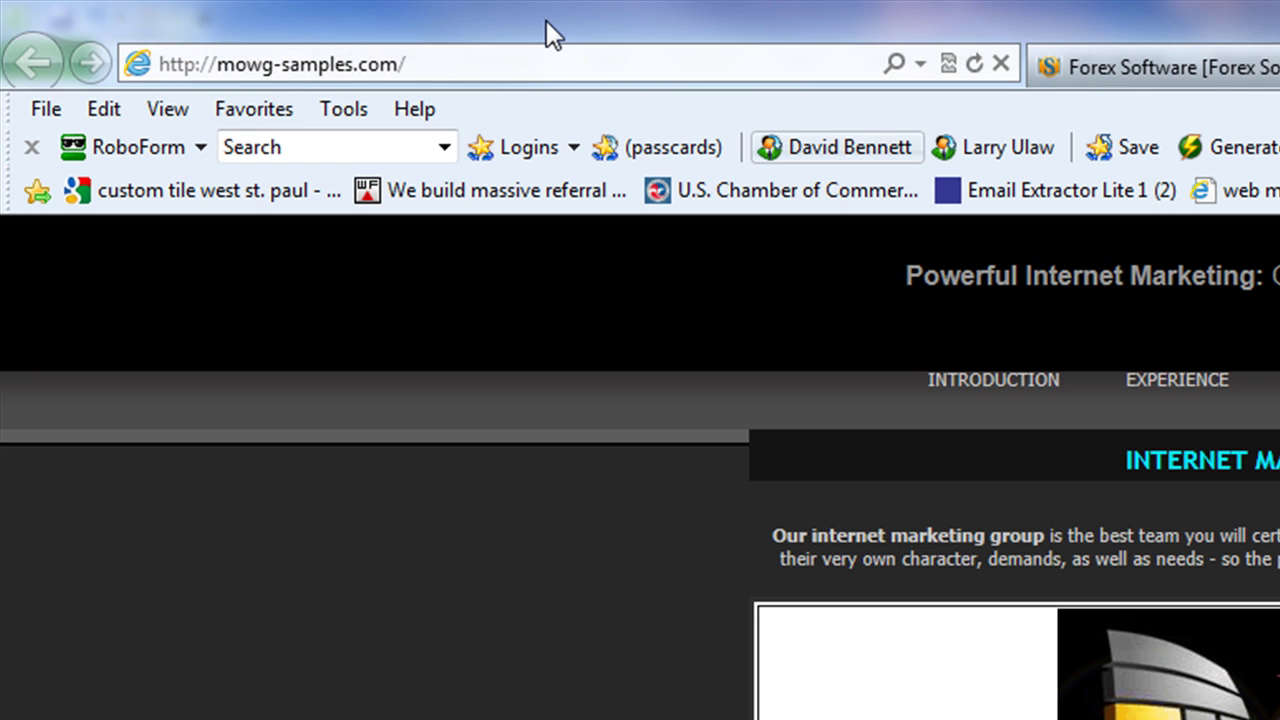
pyautogui.click(526, 63)
pyautogui.hotkey('ctrl', 'v')
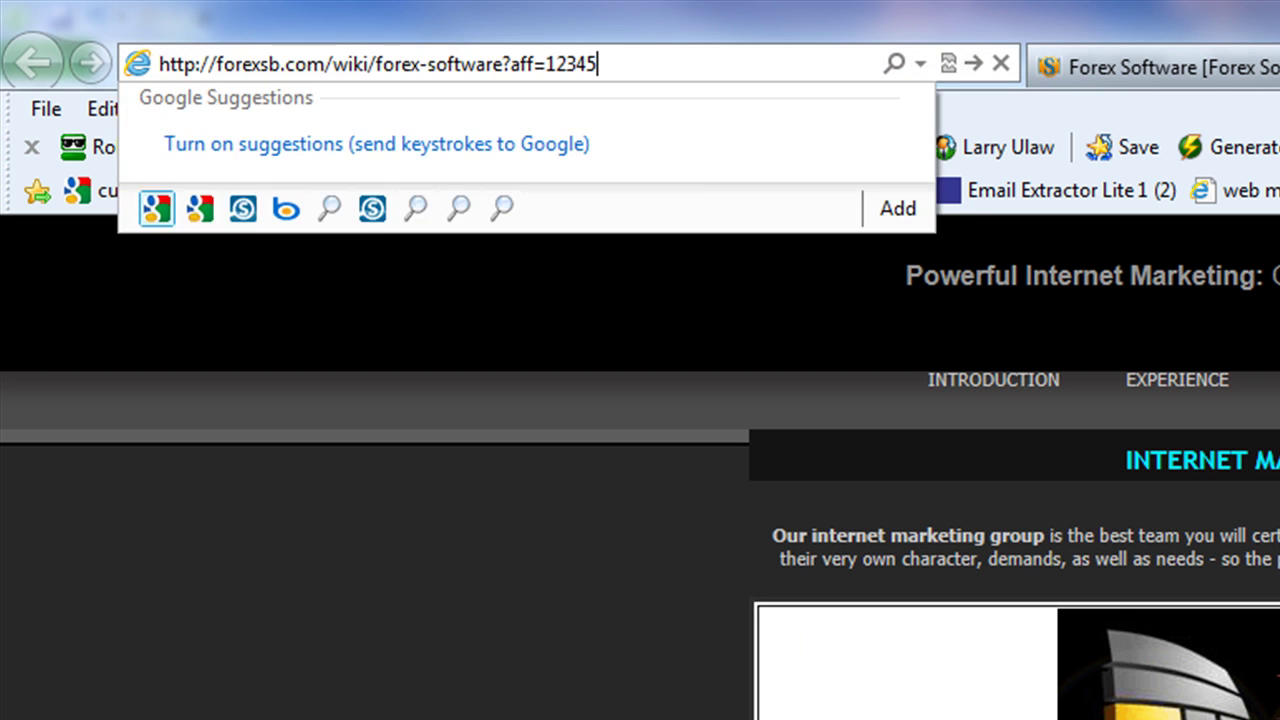
pyautogui.press('Return')
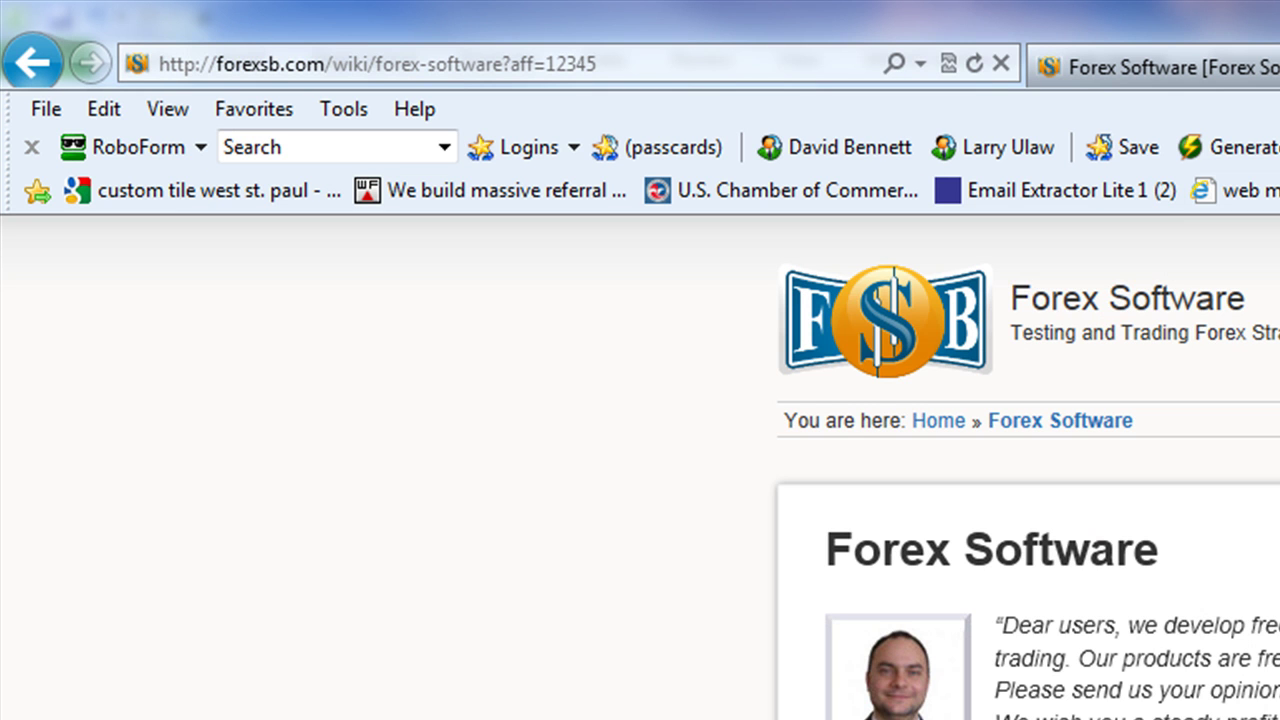
# Step: Switch back to Excel and paste the copied affiliate URL into cell C2 under var5
pyautogui.hotkey('alt', 'Tab')
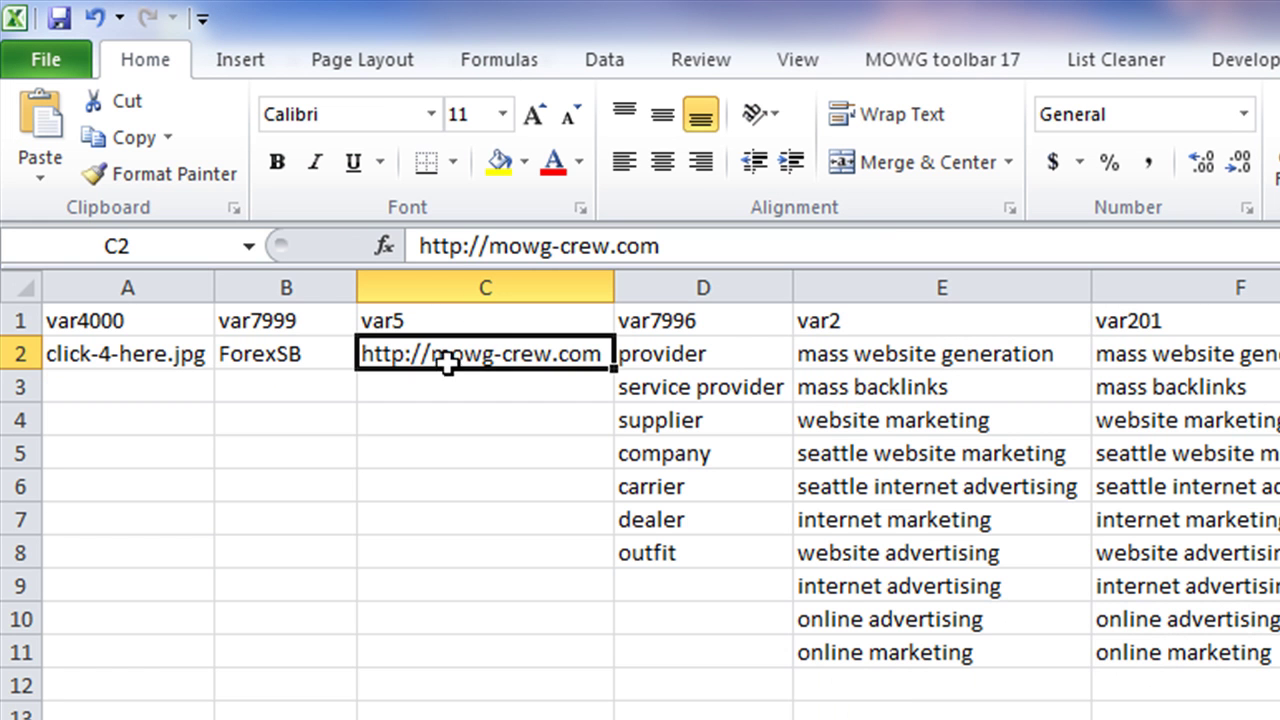
pyautogui.click(547, 514)
pyautogui.click(491, 354)
pyautogui.hotkey('ctrl', 'v')
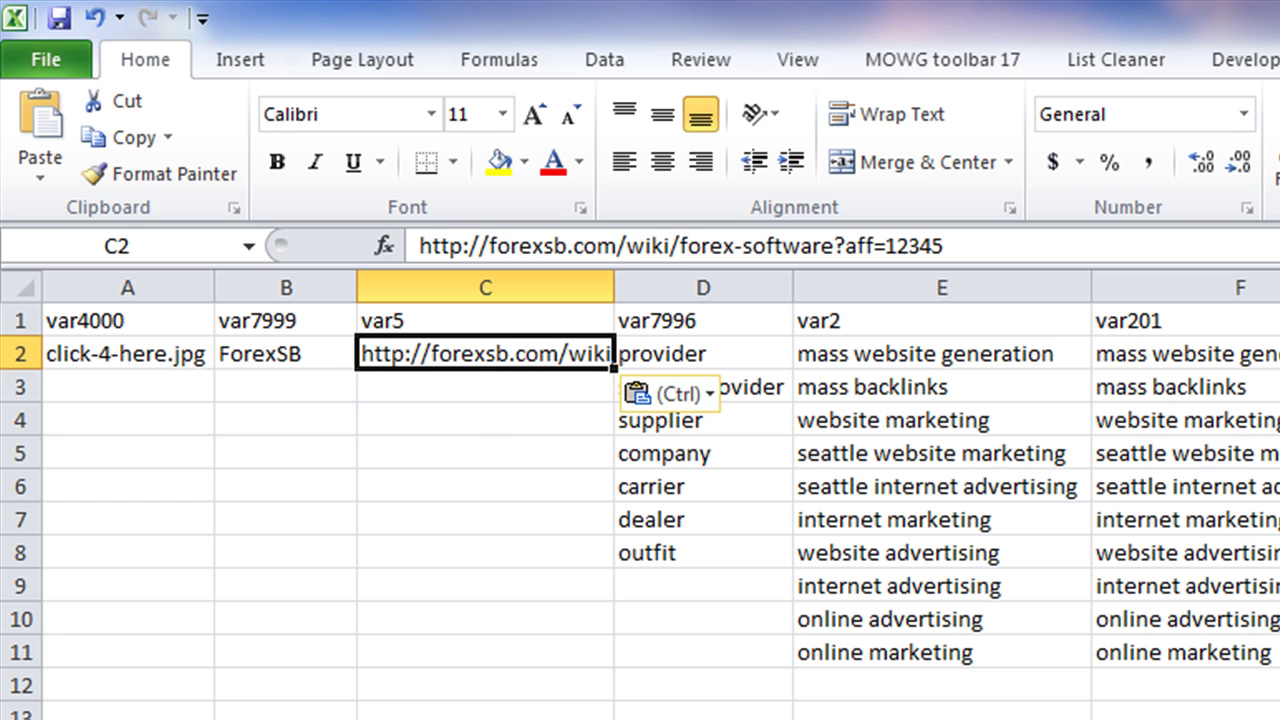
pyautogui.click(482, 457)
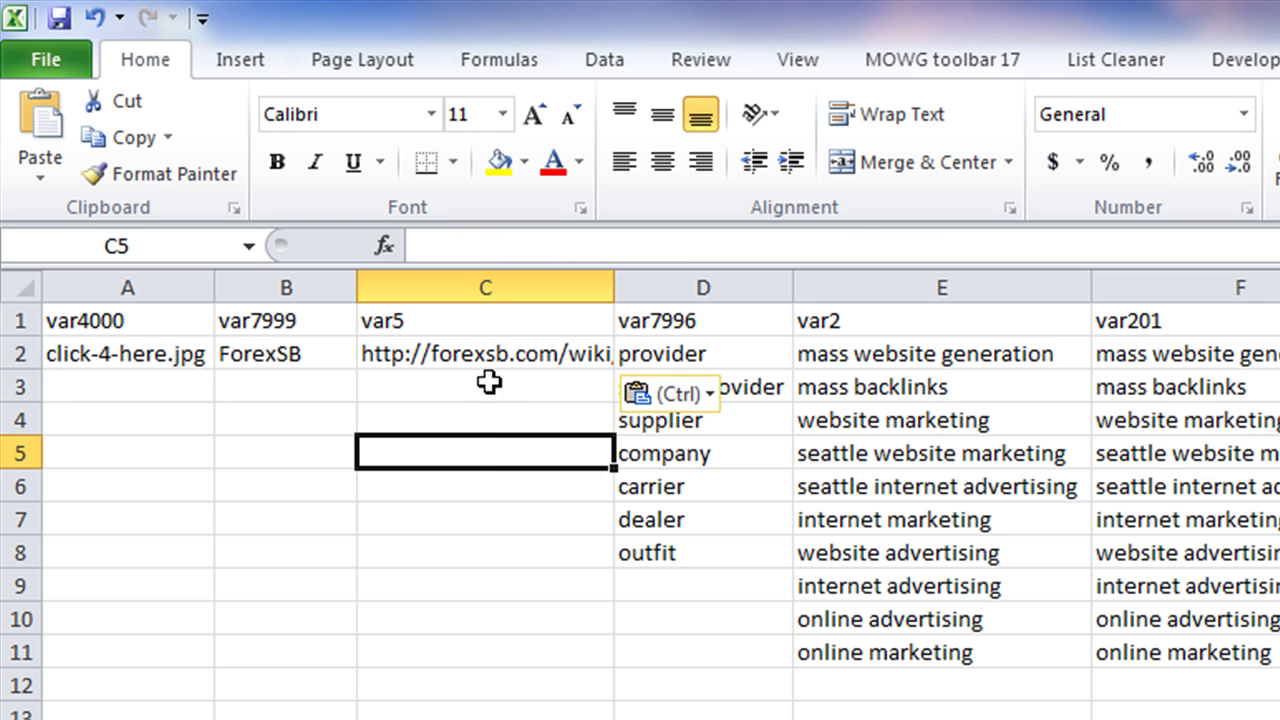
# Step: Point out the company name in B2 and the affiliate link in C2, comparing the two cells
pyautogui.click(460, 352)
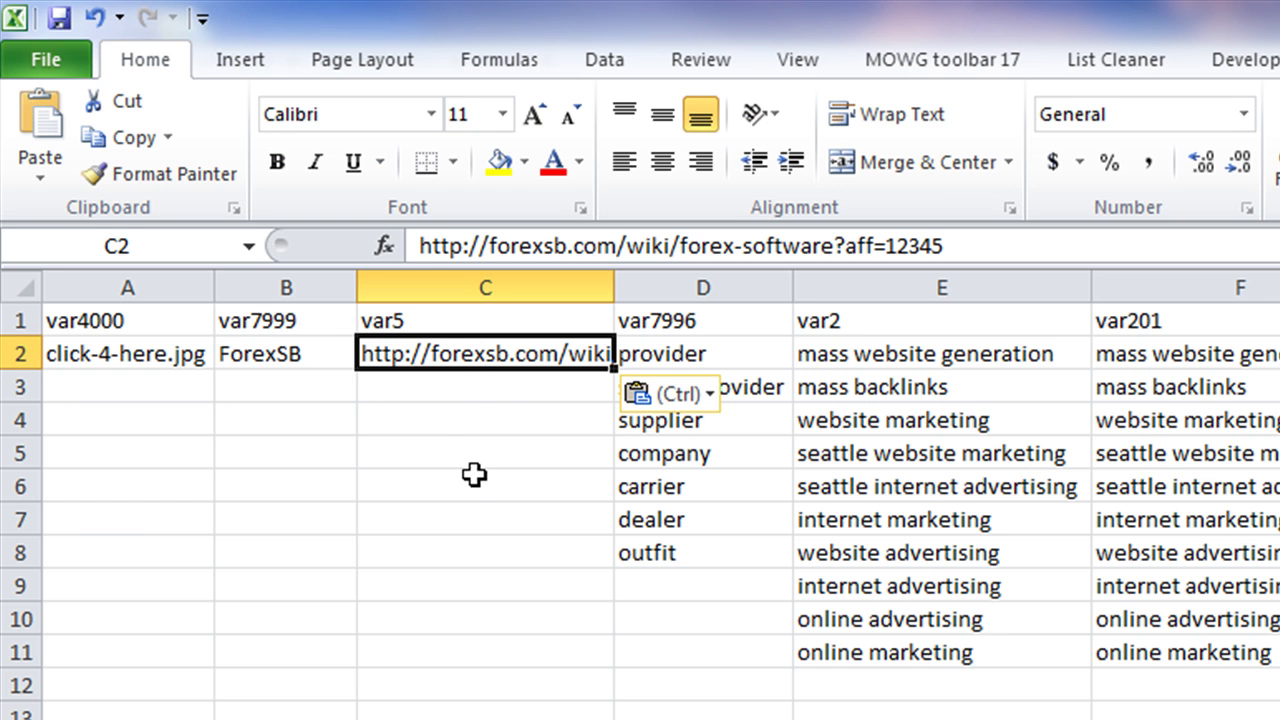
pyautogui.click(440, 427)
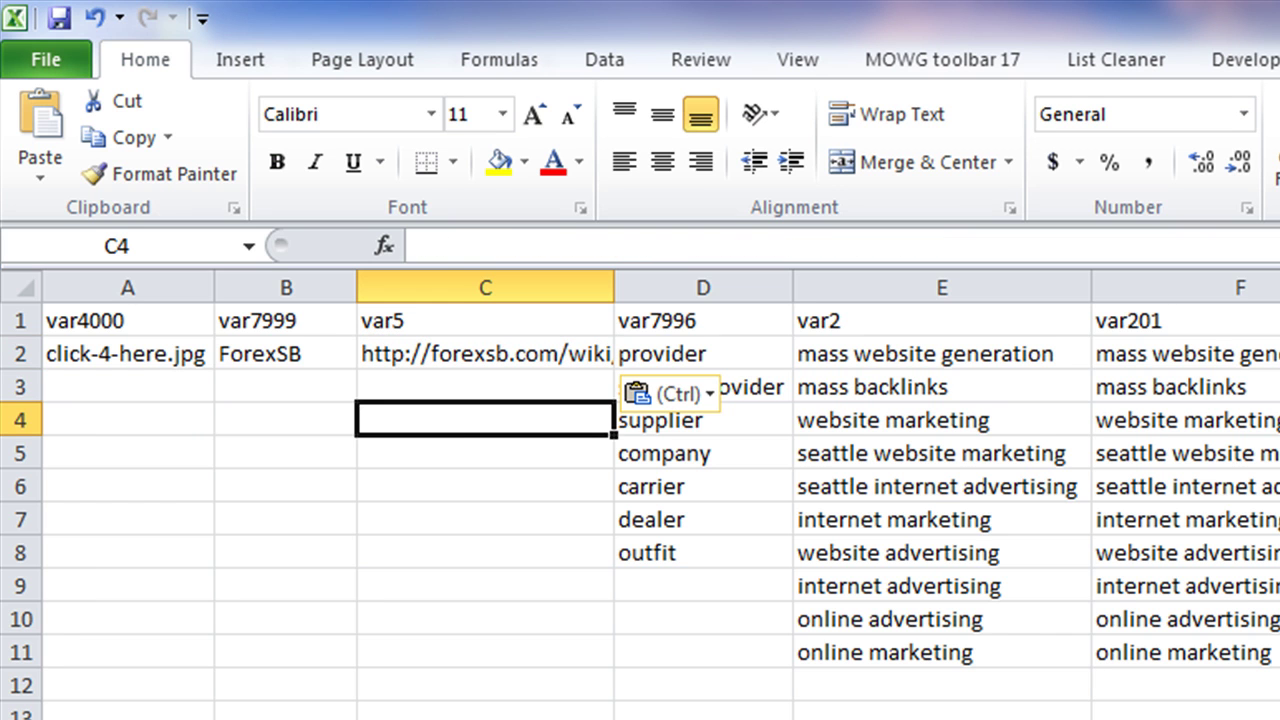
pyautogui.click(250, 355)
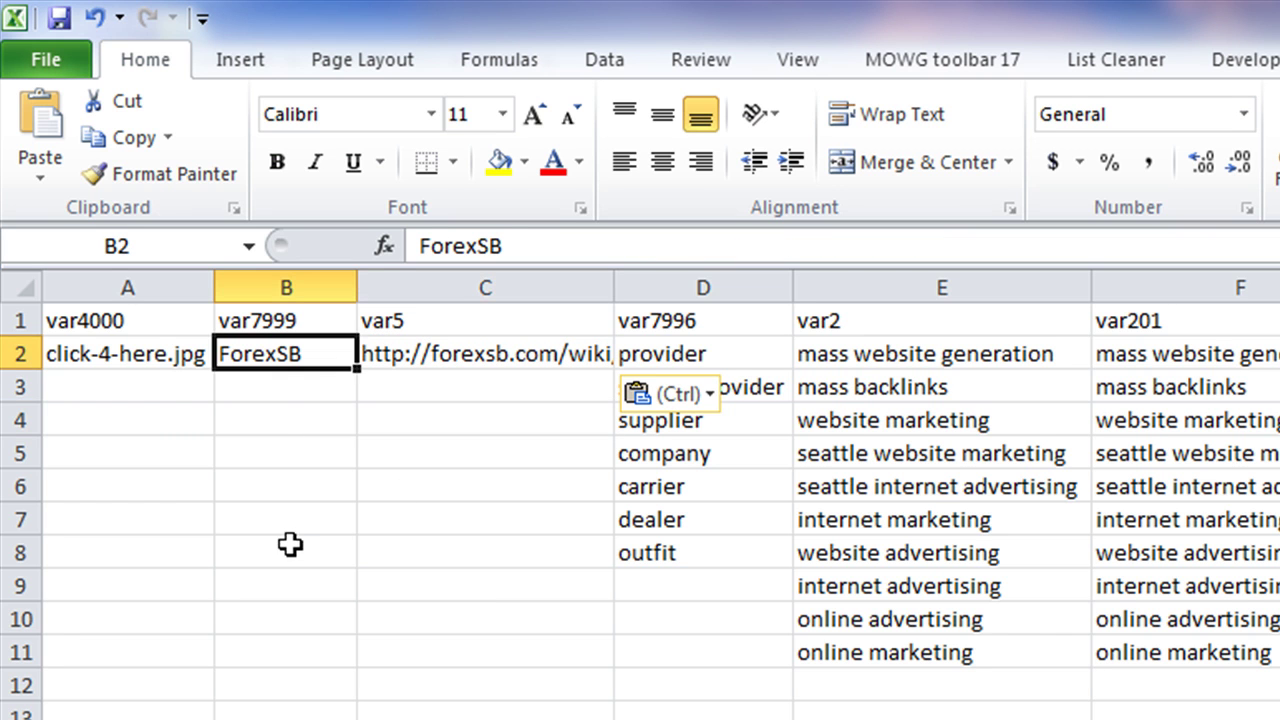
pyautogui.click(506, 353)
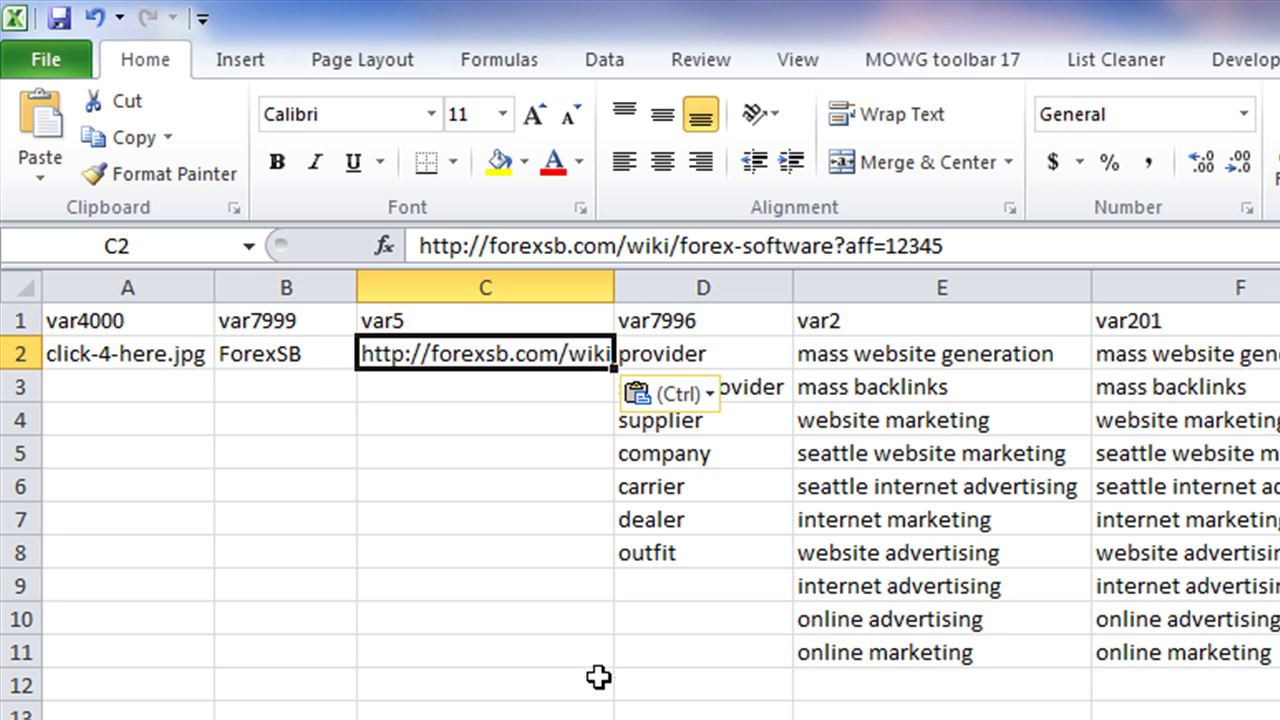
pyautogui.click(281, 366)
pyautogui.click(421, 346)
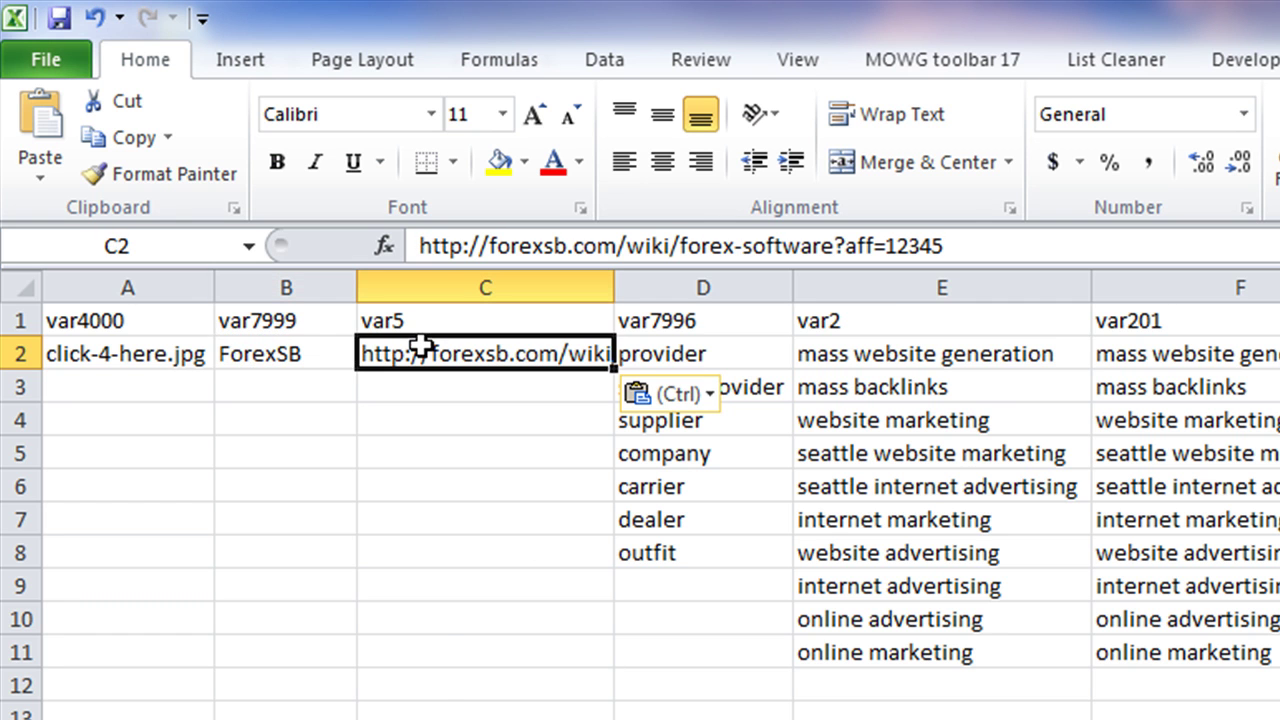
pyautogui.click(471, 614)
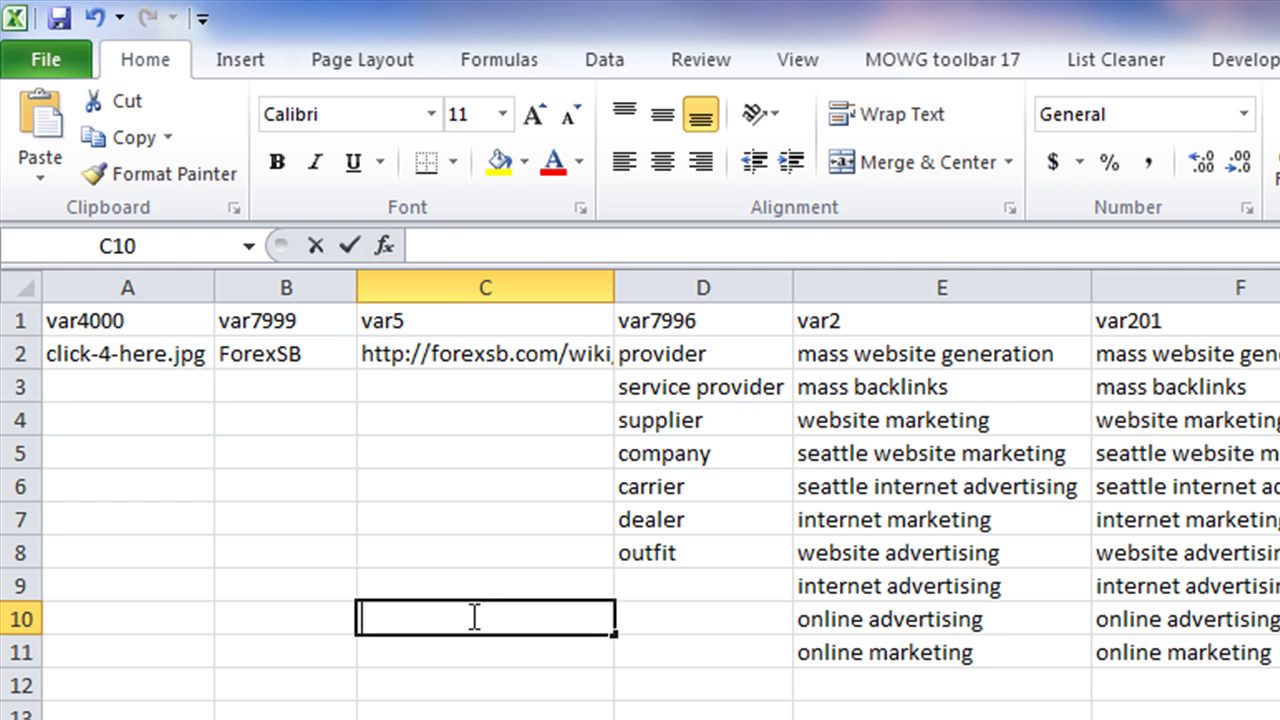
# Step: Highlight the var7996 entries from provider to outfit and relate the first one to the company name in B2
pyautogui.moveTo(654, 349); pyautogui.dragTo(634, 551)
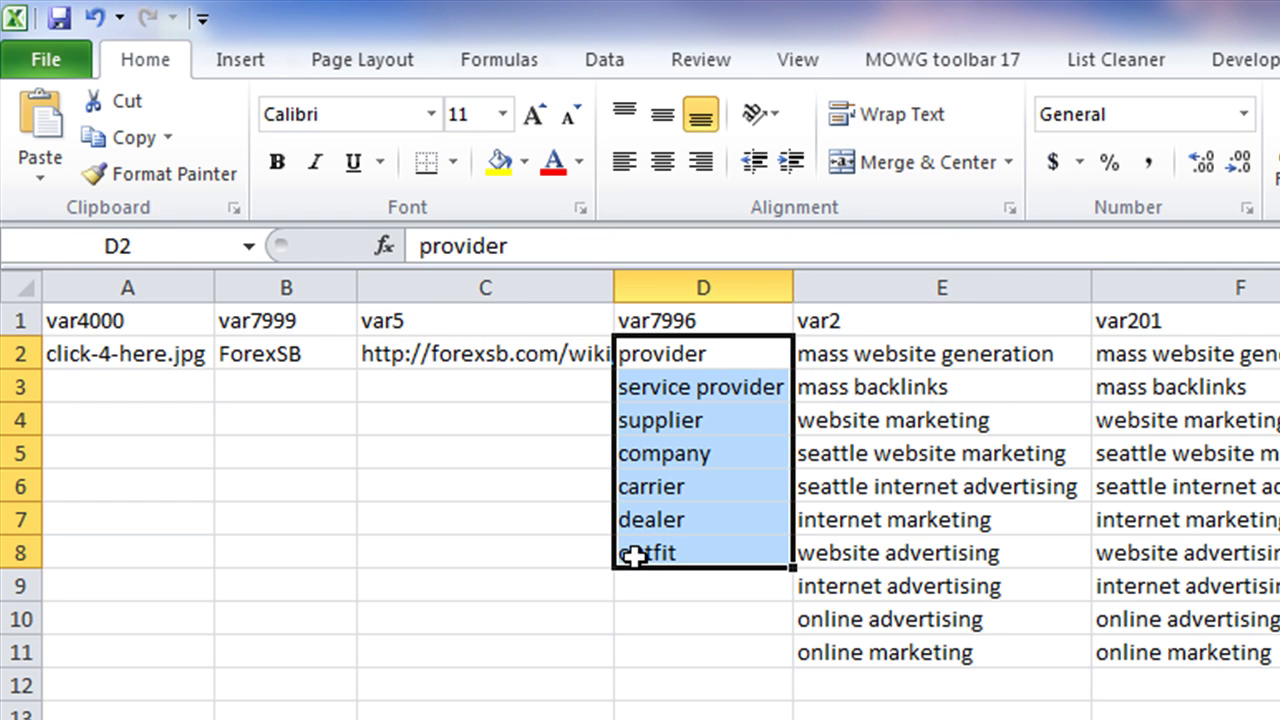
pyautogui.click(672, 355)
pyautogui.click(289, 344)
pyautogui.click(712, 355)
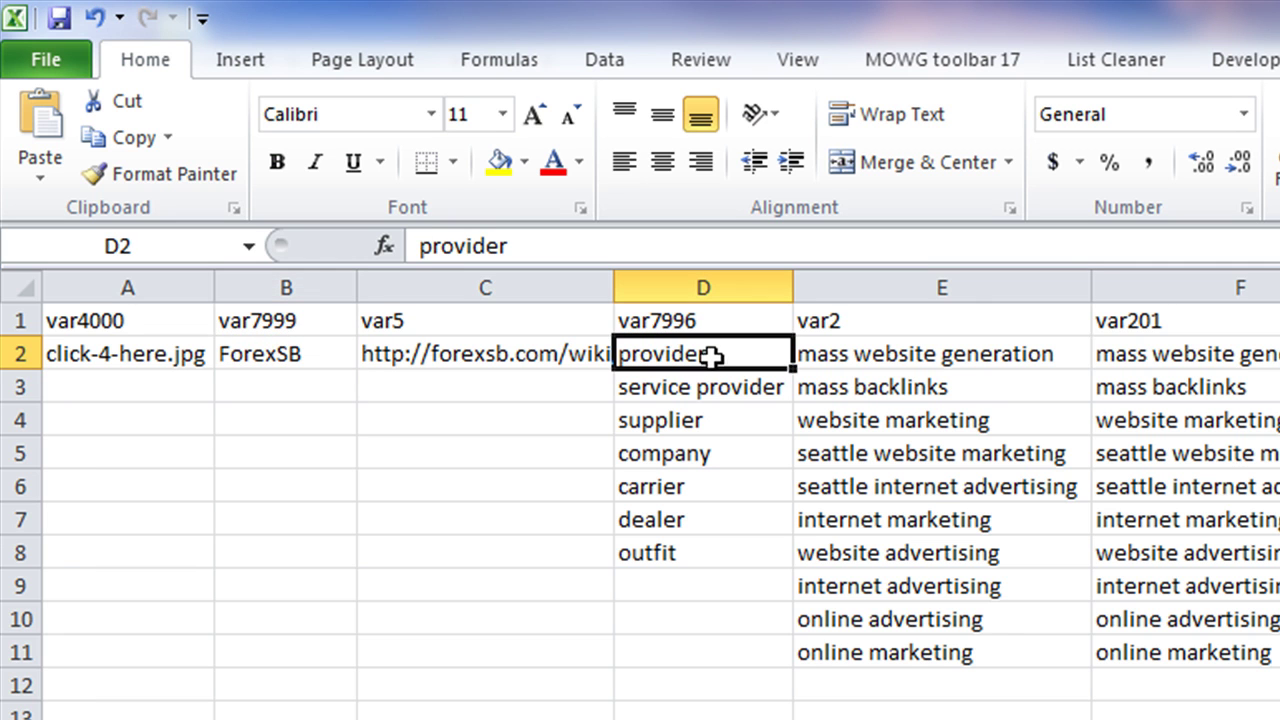
# Step: Relate the company name in B2 to the var7996 terms company and carrier, and point out the image file name in A2
pyautogui.click(286, 357)
pyautogui.click(712, 448)
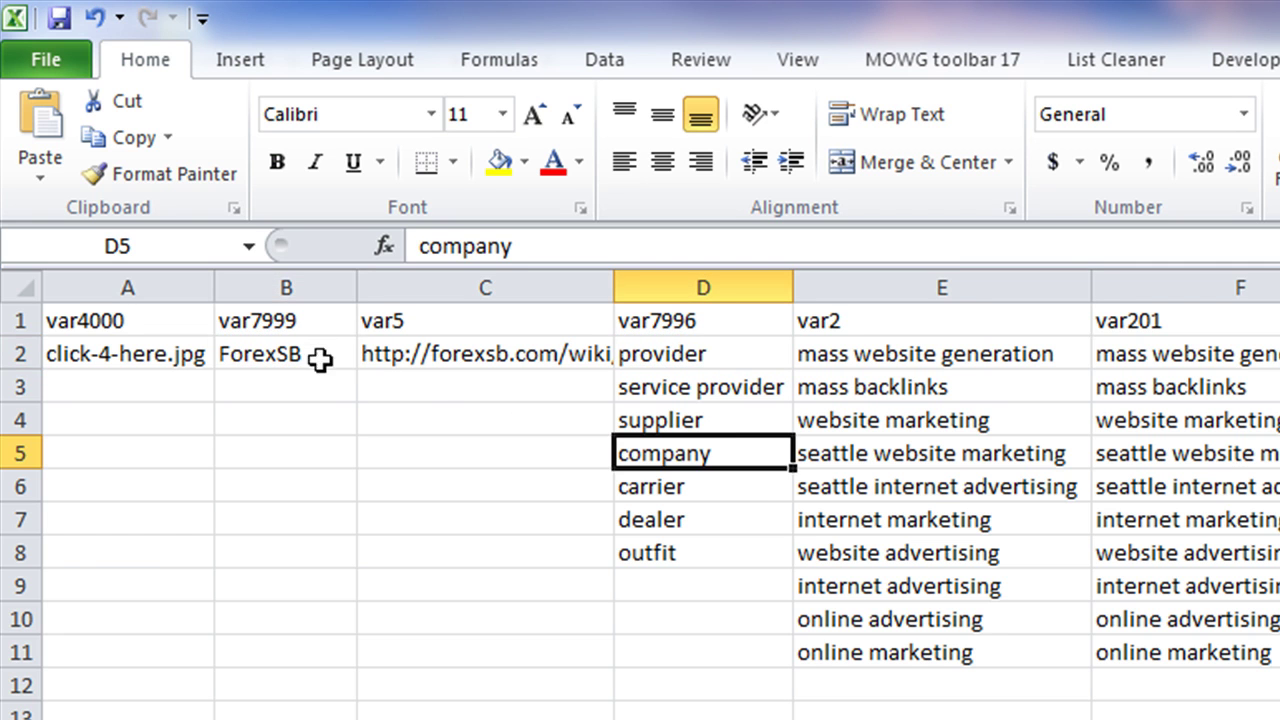
pyautogui.click(288, 353)
pyautogui.click(660, 486)
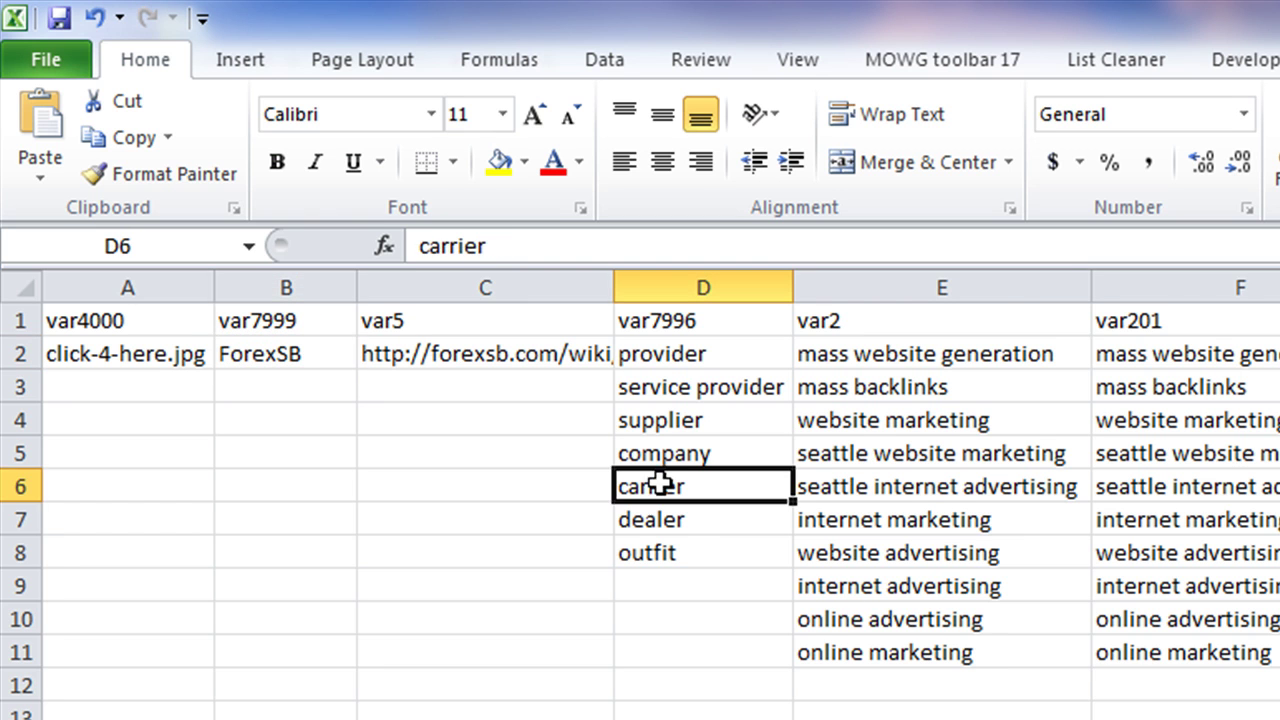
pyautogui.click(694, 703)
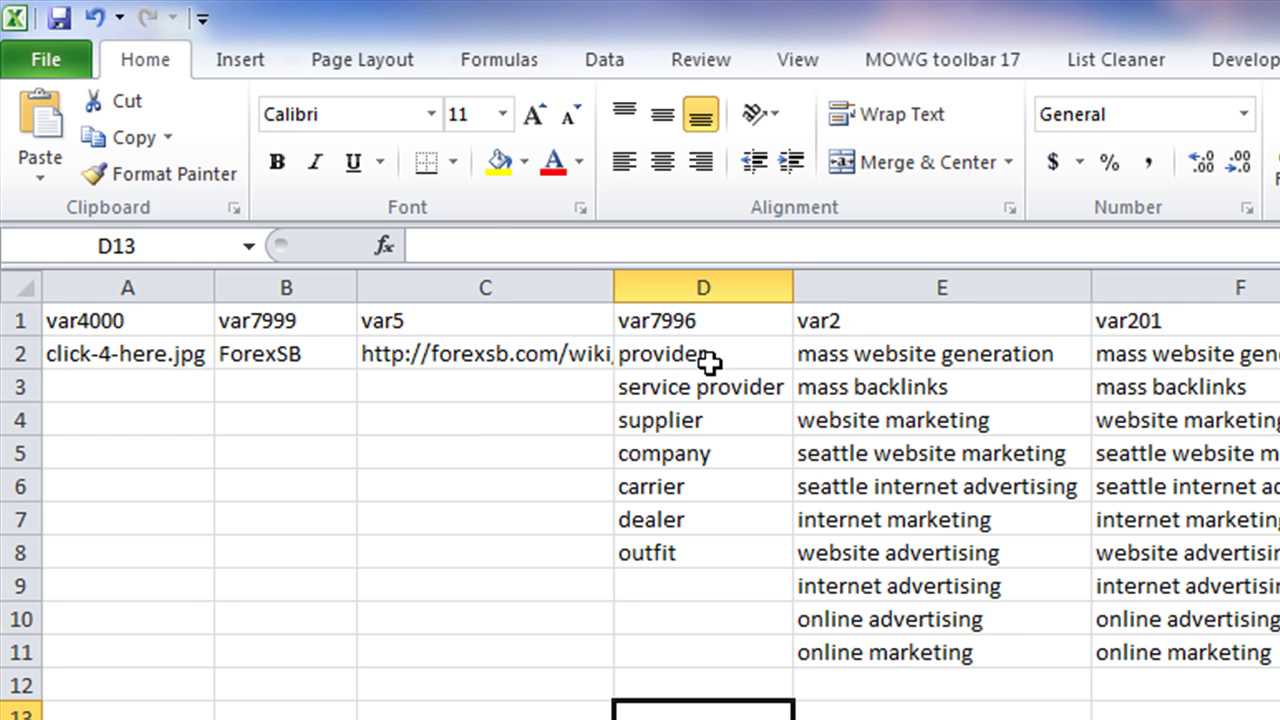
pyautogui.click(128, 354)
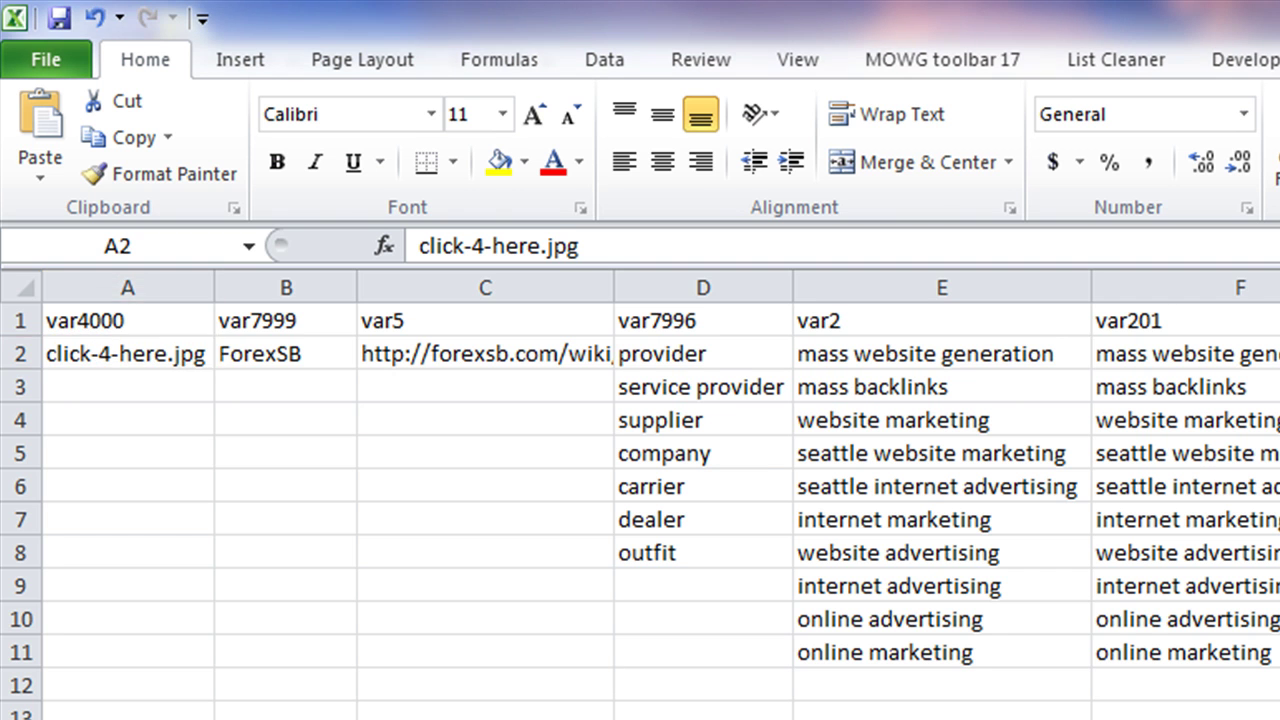
# Step: Switch to the web browser and load snagit.com
pyautogui.hotkey('alt', 'Tab')
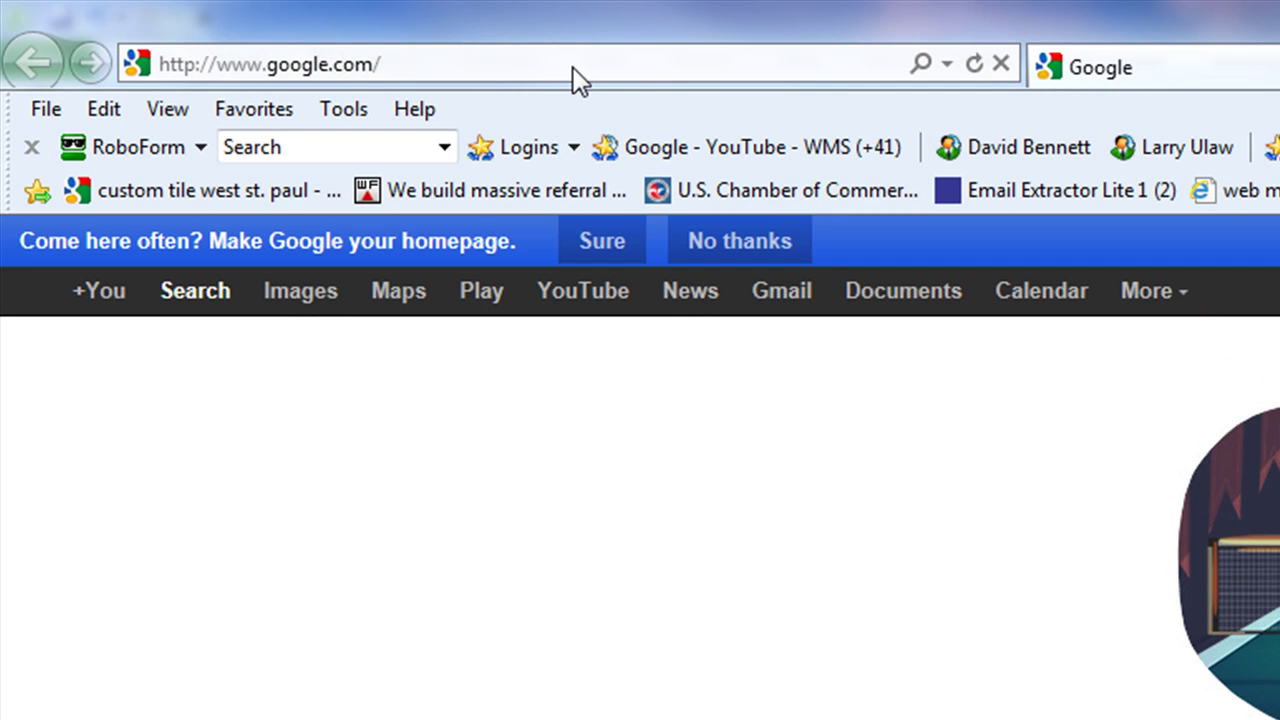
pyautogui.click(577, 76)
pyautogui.write('snagit.co')
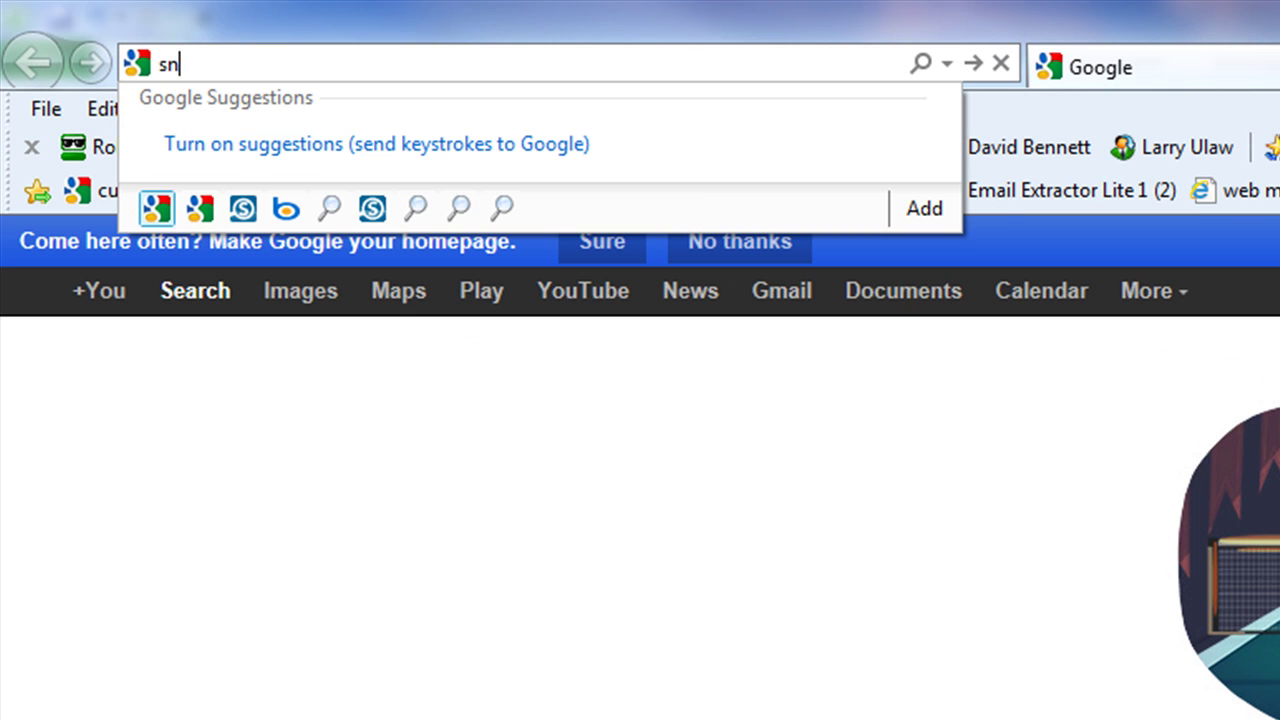
pyautogui.write('m')
pyautogui.press('Return')
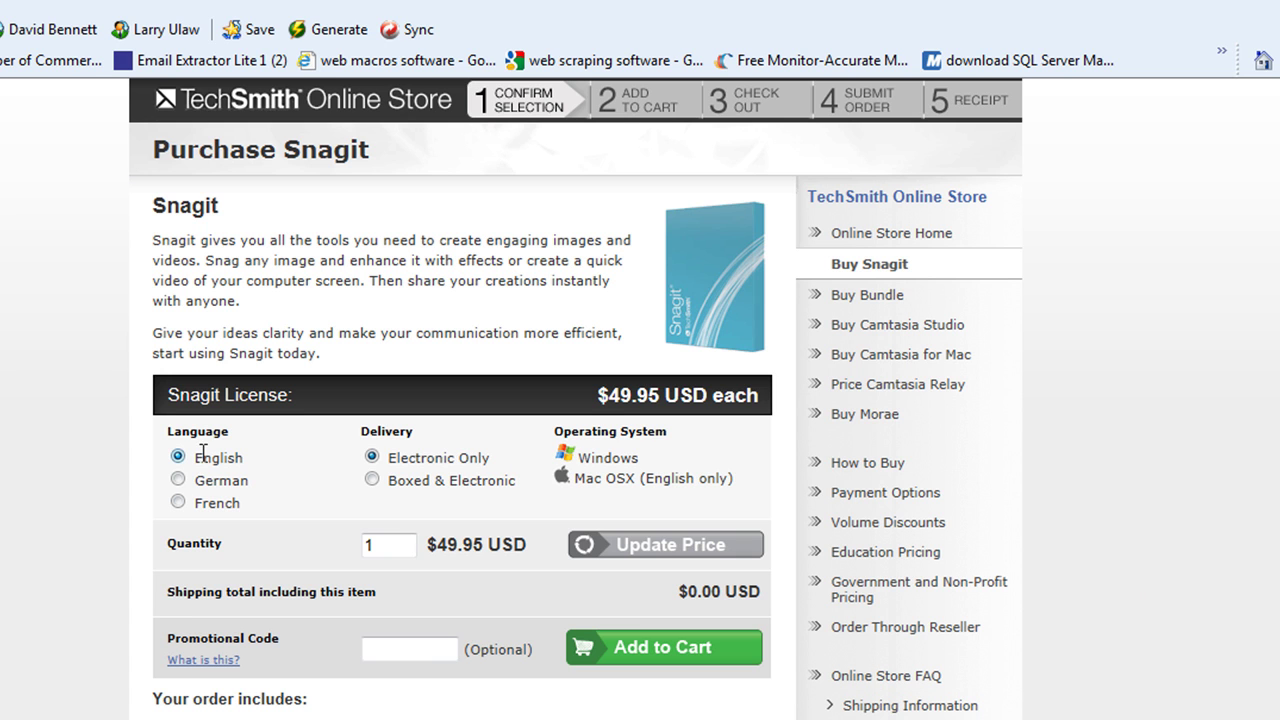
# Step: Apply the promotional code JINGPRO to the Snagit order and update the price
pyautogui.click(427, 650)
pyautogui.write('JINGPRO')
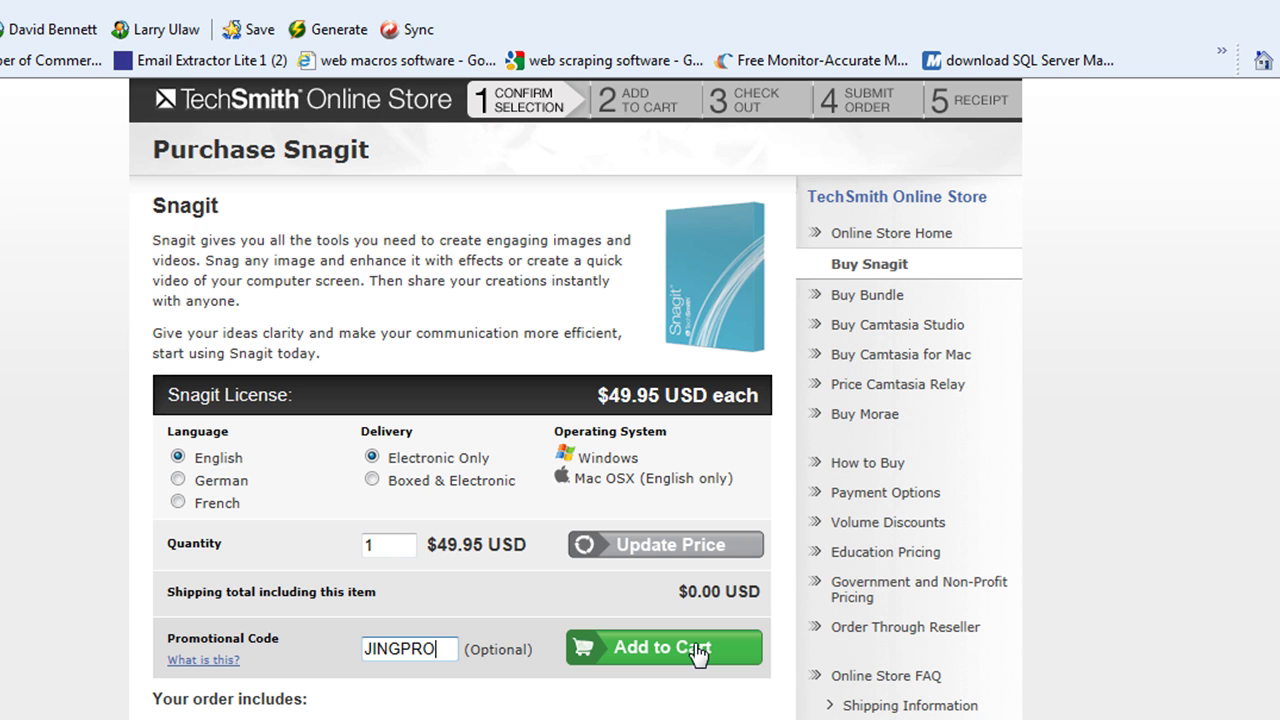
pyautogui.click(660, 552)
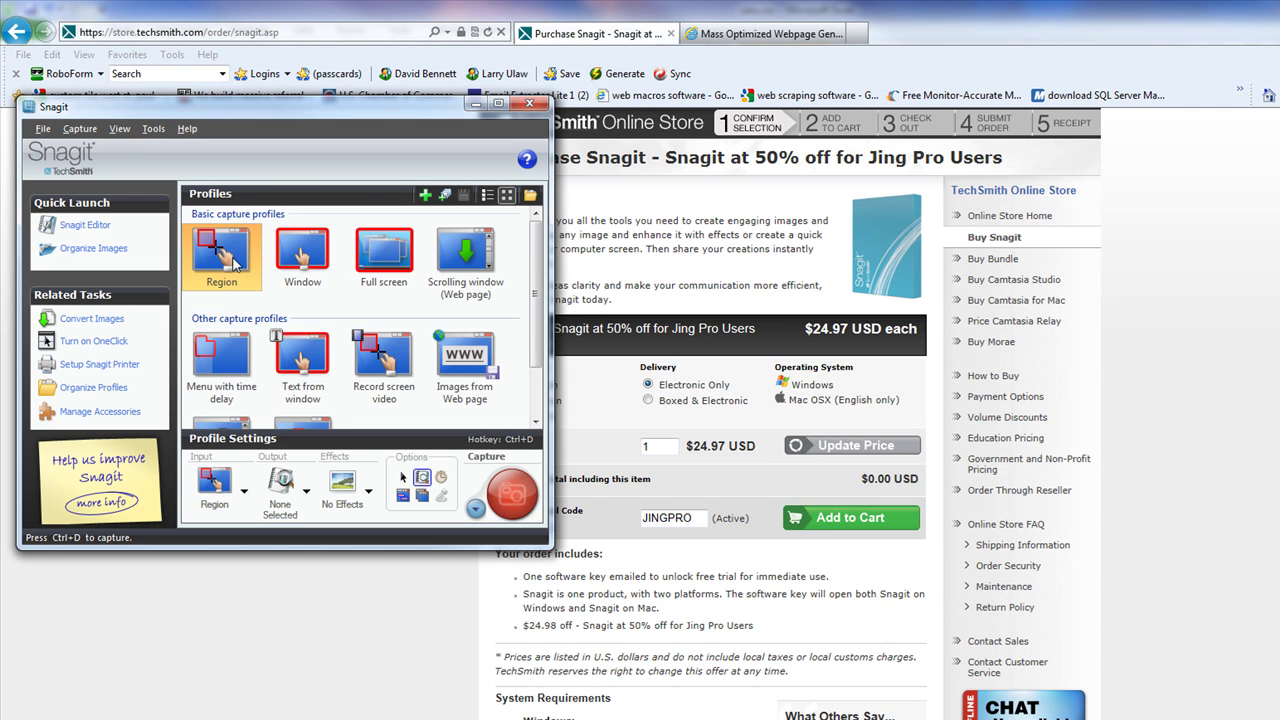
# Step: Capture the order area of the store page as a region with Snagit and draw a red arrow across the product description
pyautogui.click(516, 497)
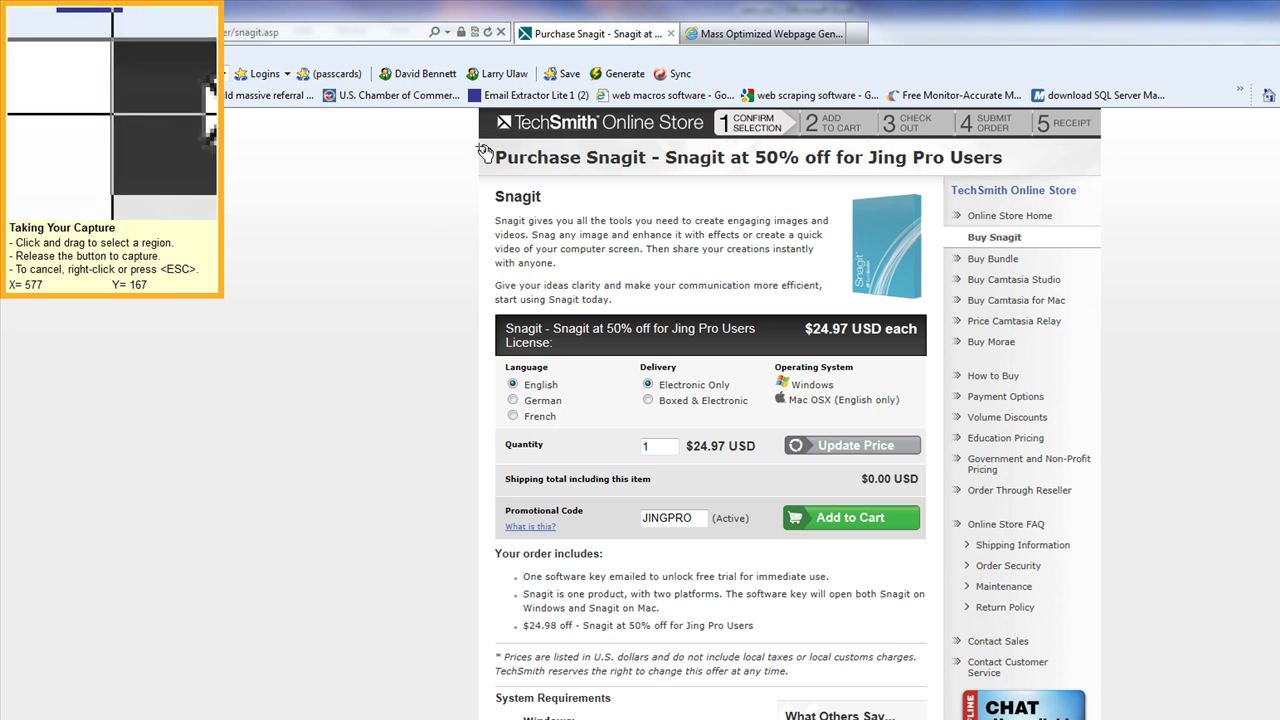
pyautogui.moveTo(474, 118); pyautogui.dragTo(1048, 536)
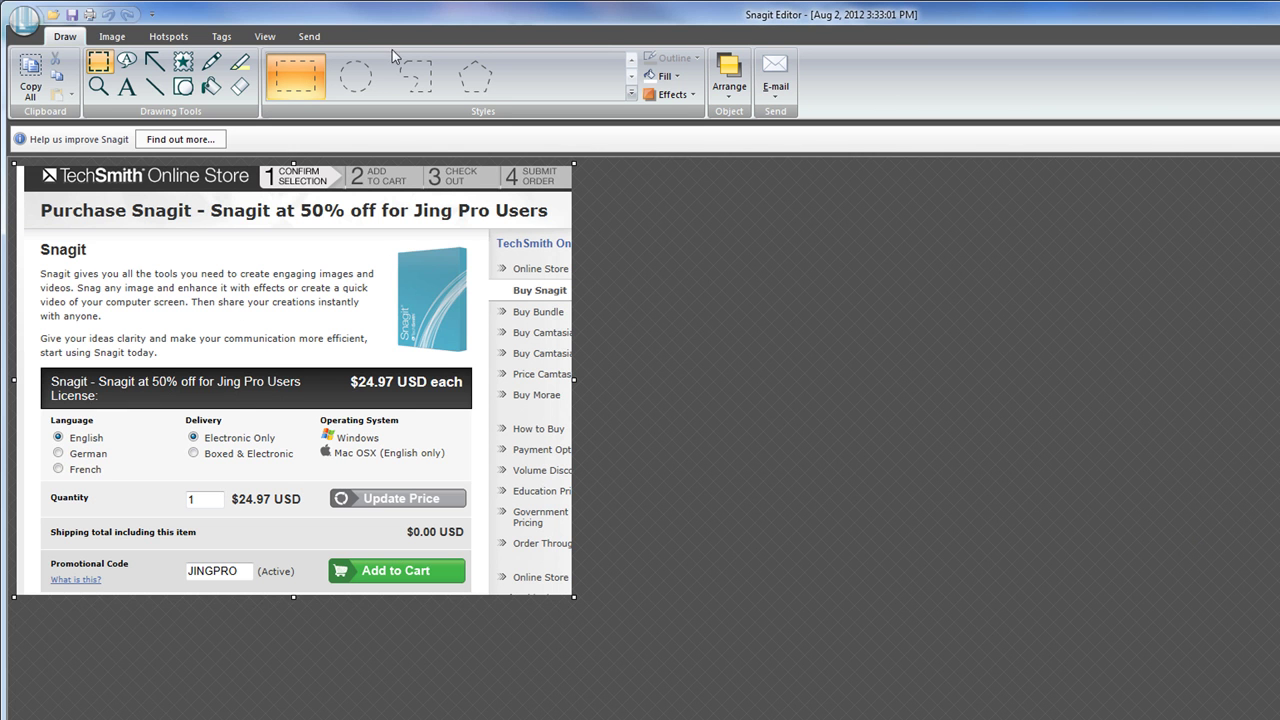
pyautogui.click(155, 61)
pyautogui.click(300, 76)
pyautogui.moveTo(33, 222)
pyautogui.mouseDown()
pyautogui.moveTo(140, 300)
pyautogui.moveTo(222, 332)
pyautogui.mouseUp()
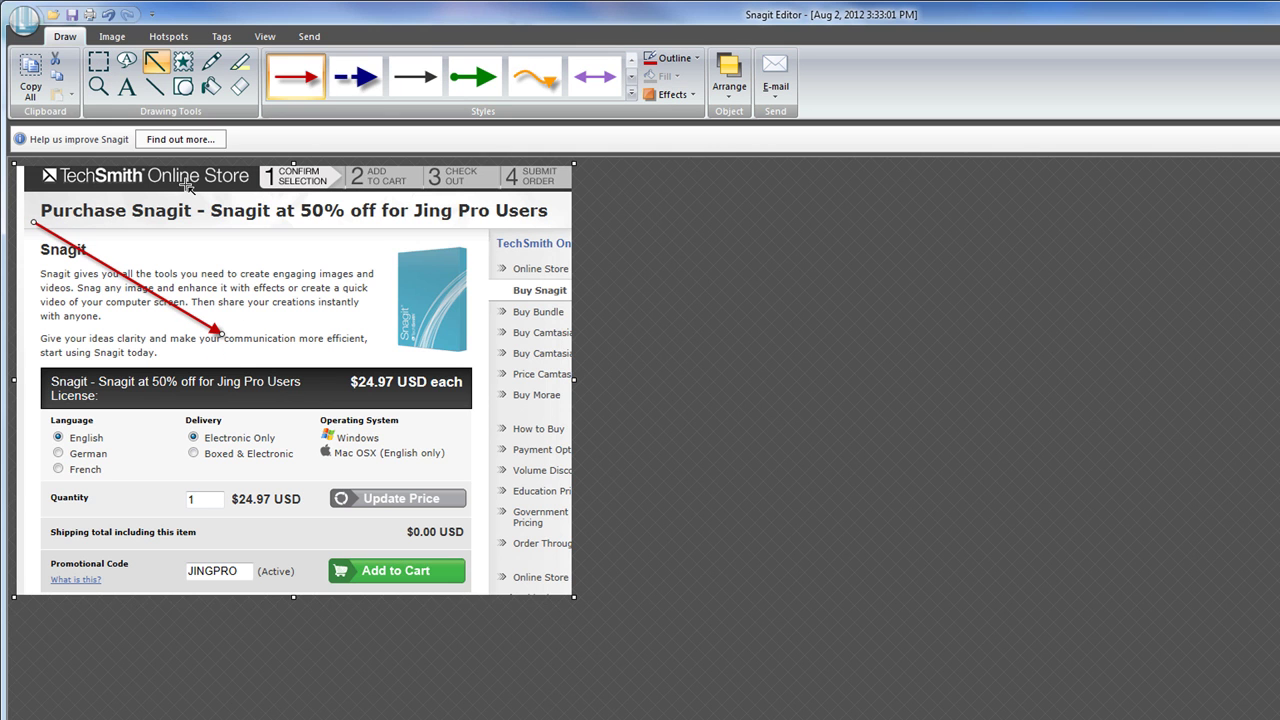
# Step: Add a white callout reading "Check This Out!" at the arrow's tip and shrink it to fit the text
pyautogui.click(127, 61)
pyautogui.moveTo(254, 262); pyautogui.dragTo(433, 414)
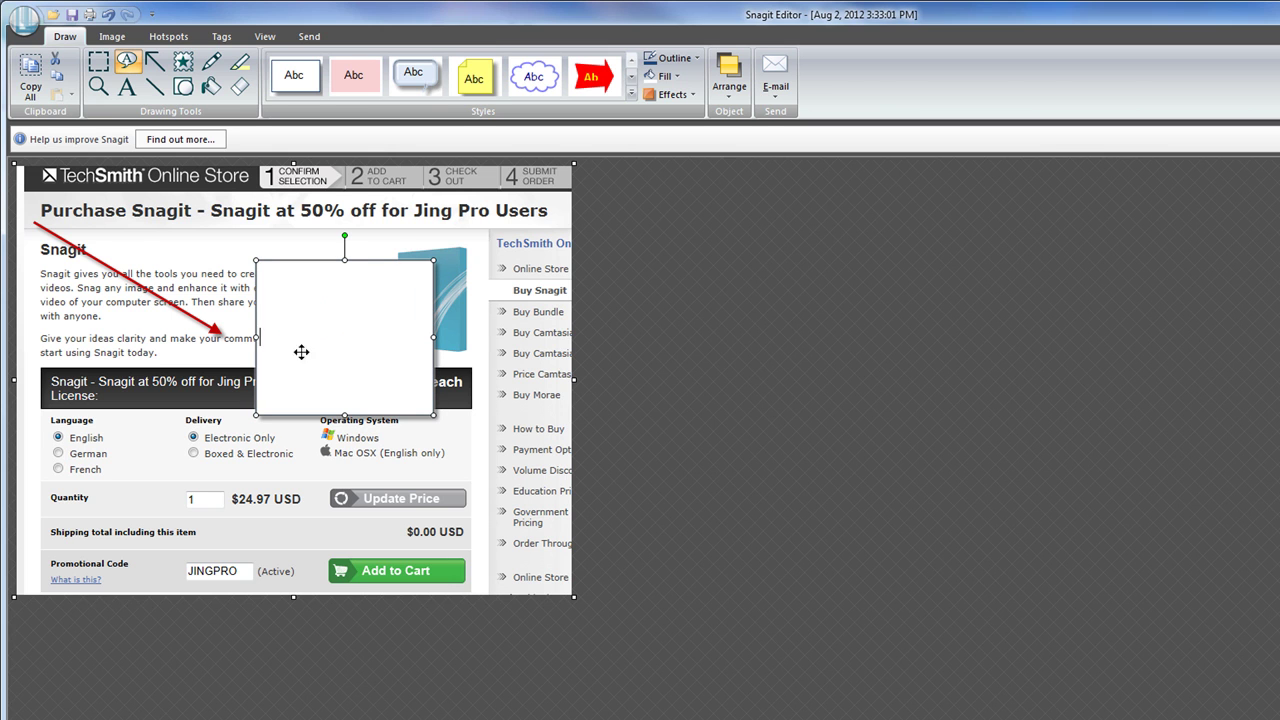
pyautogui.write('Check This Out!')
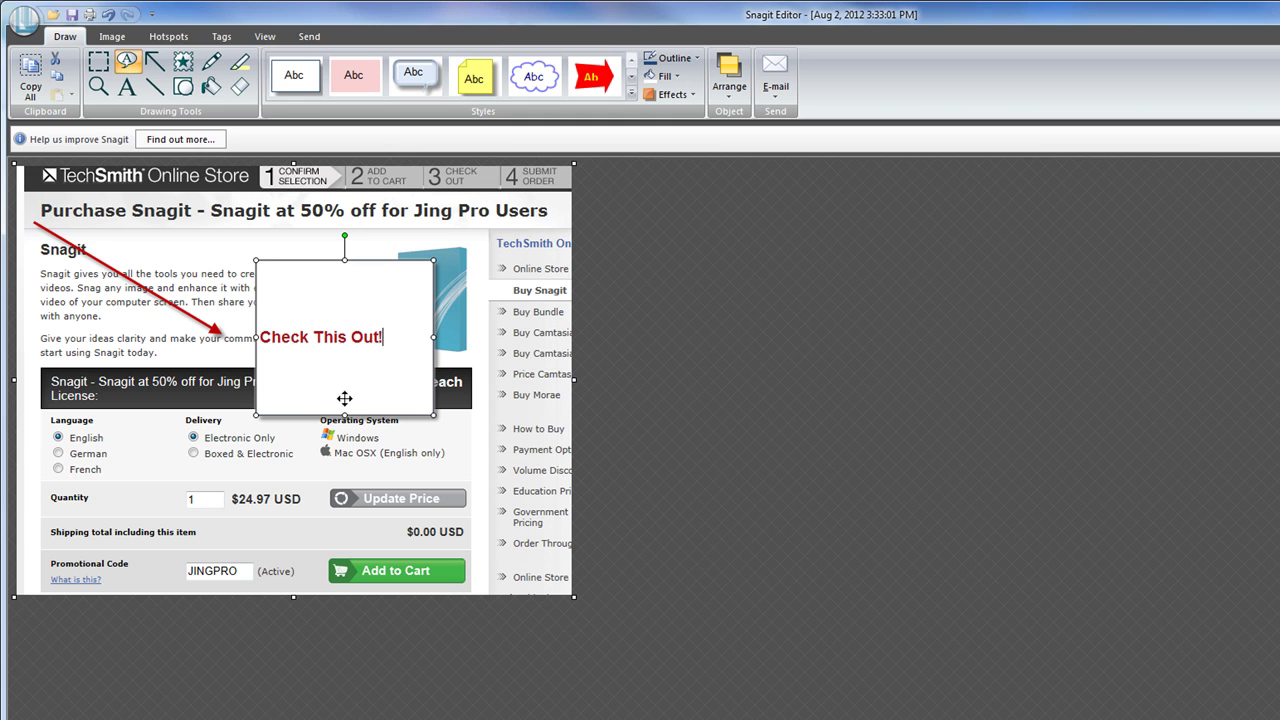
pyautogui.moveTo(346, 415); pyautogui.dragTo(330, 358)
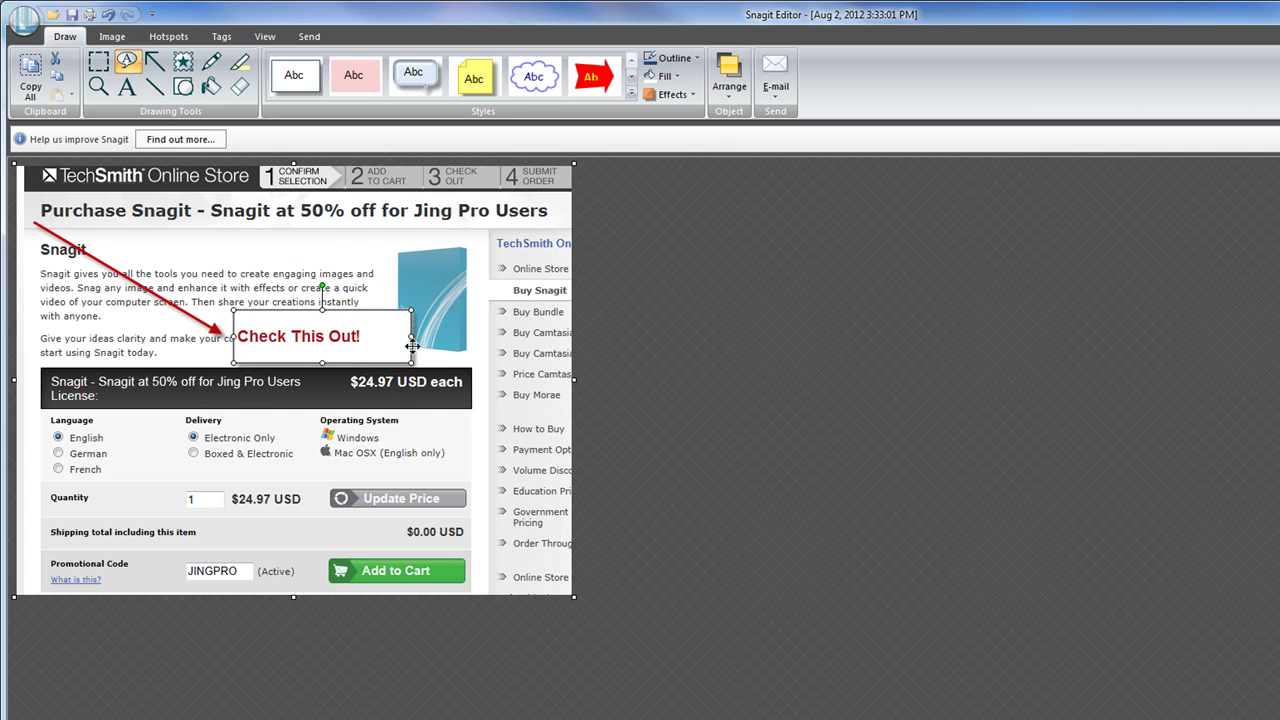
pyautogui.moveTo(411, 336); pyautogui.dragTo(373, 336)
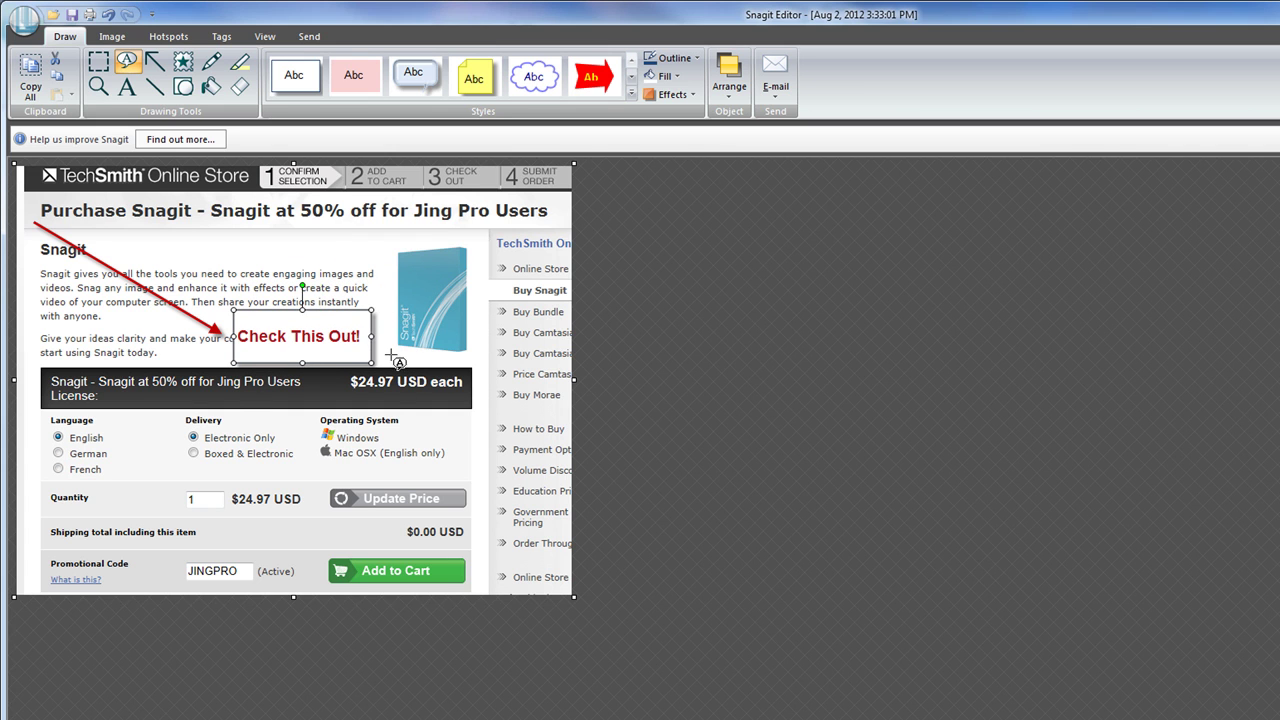
# Step: Save the annotated capture to the Desktop under the suggested file name
pyautogui.click(71, 17)
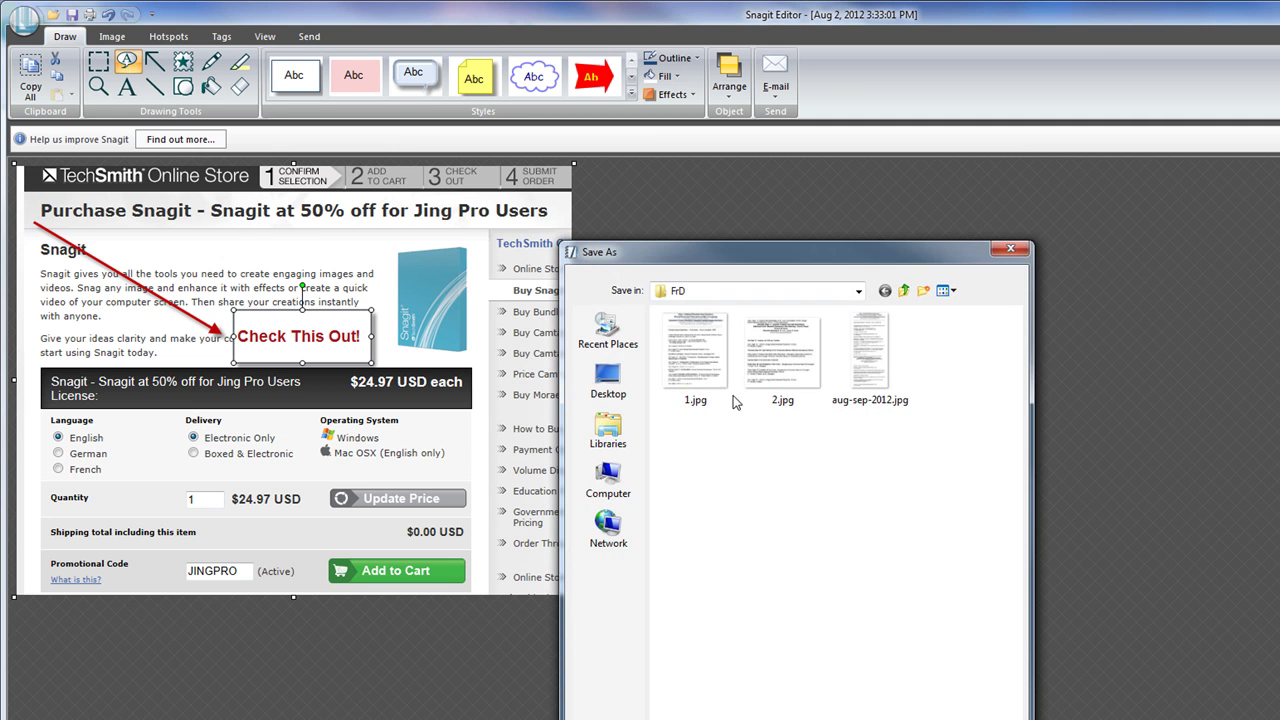
pyautogui.click(620, 394)
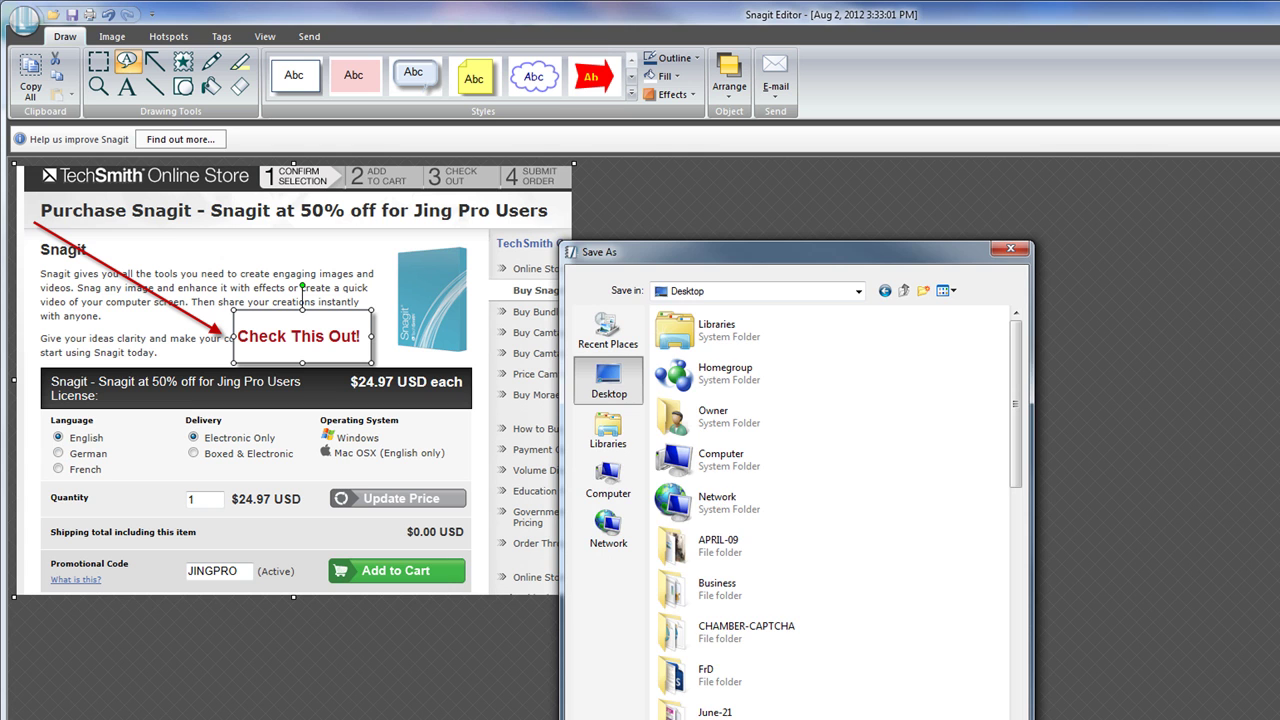
pyautogui.press('Return')
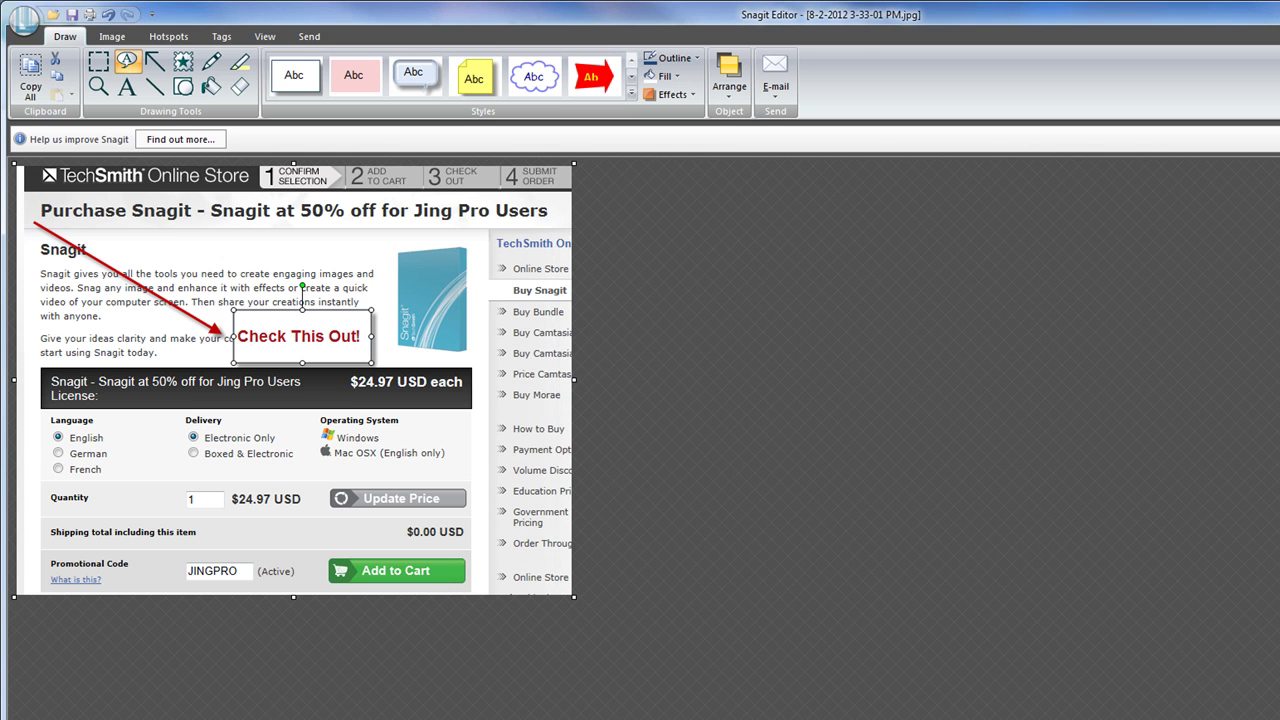
# Step: Draw a second red arrow from the language options toward the promotional code field
pyautogui.click(98, 62)
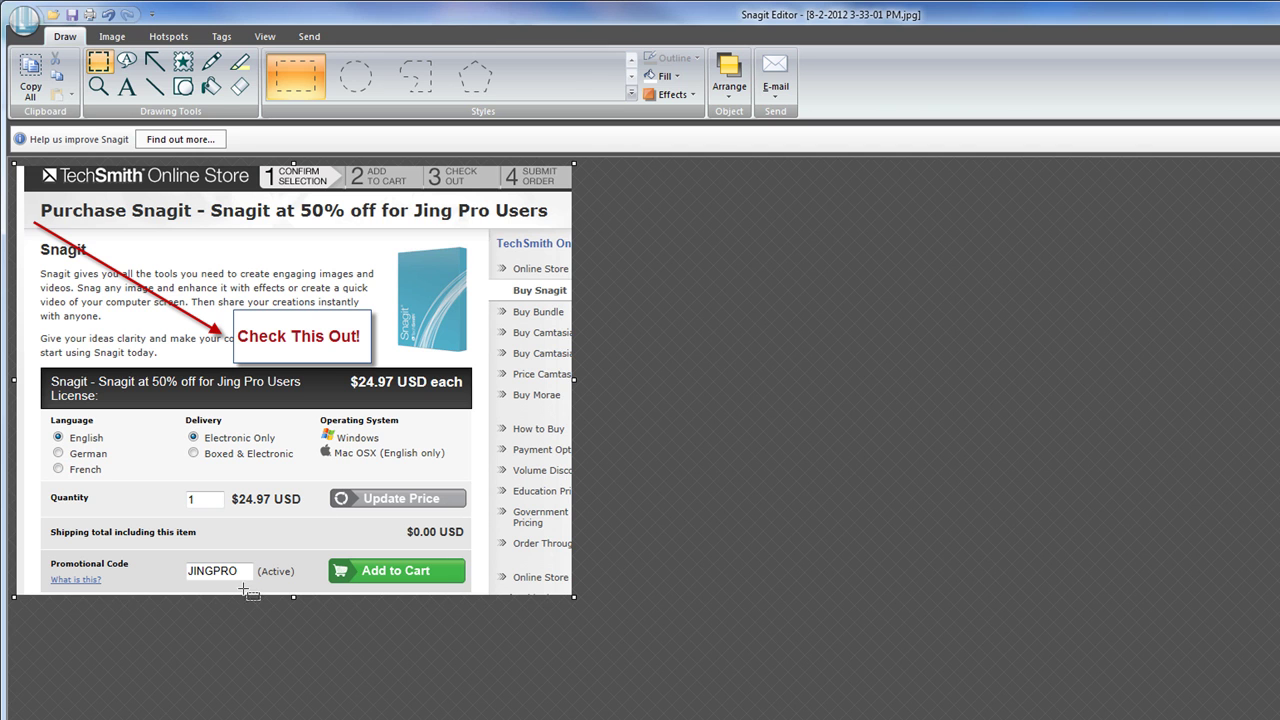
pyautogui.click(155, 62)
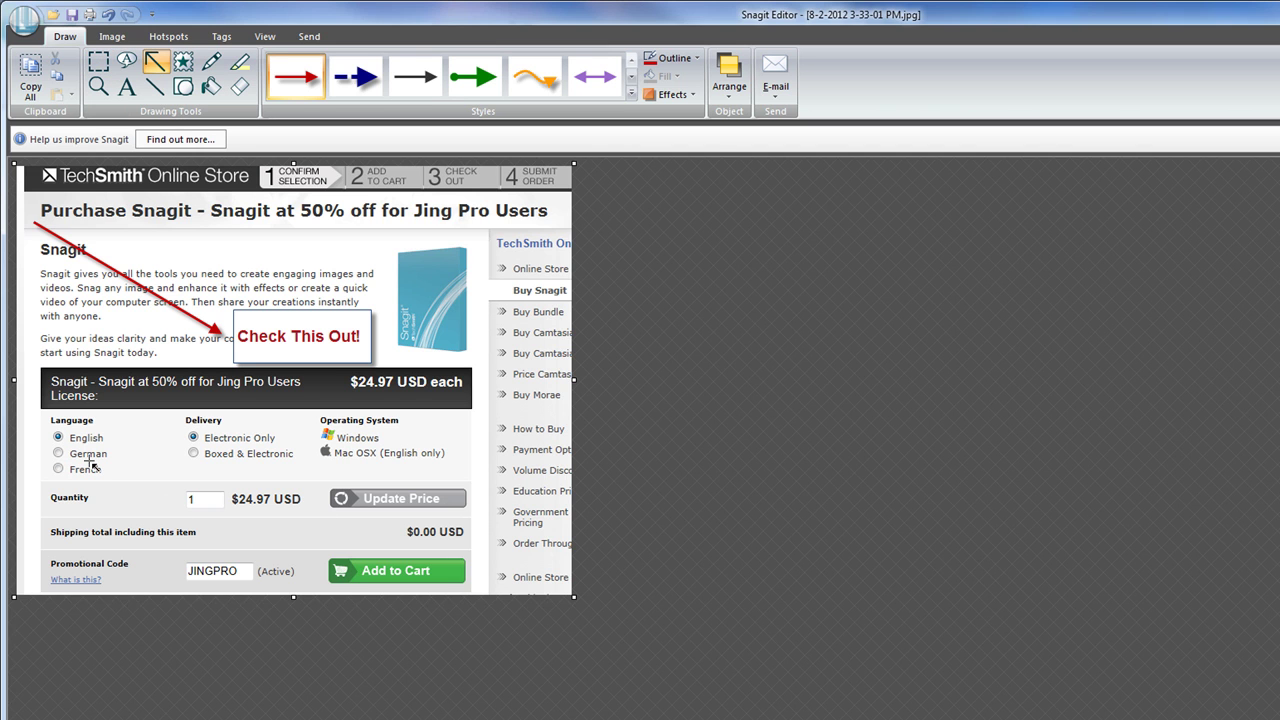
pyautogui.moveTo(97, 465); pyautogui.dragTo(168, 547)
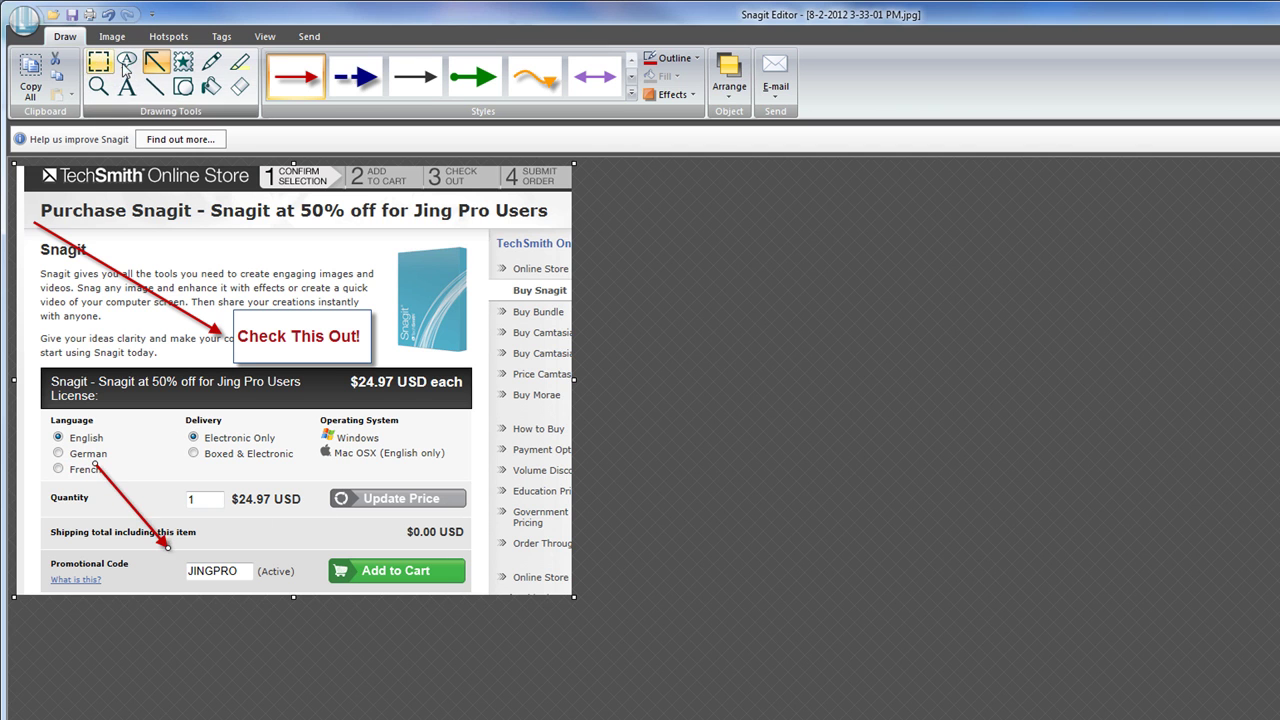
pyautogui.click(183, 86)
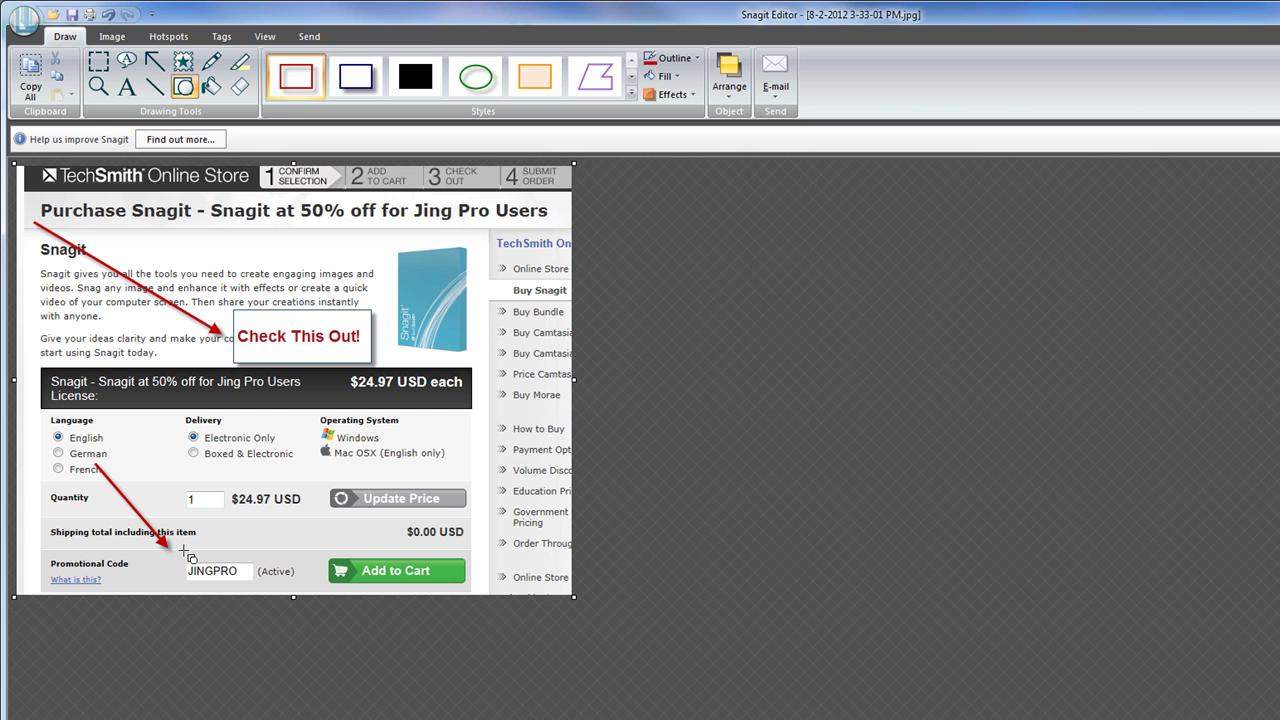
pyautogui.moveTo(173, 552); pyautogui.dragTo(251, 584)
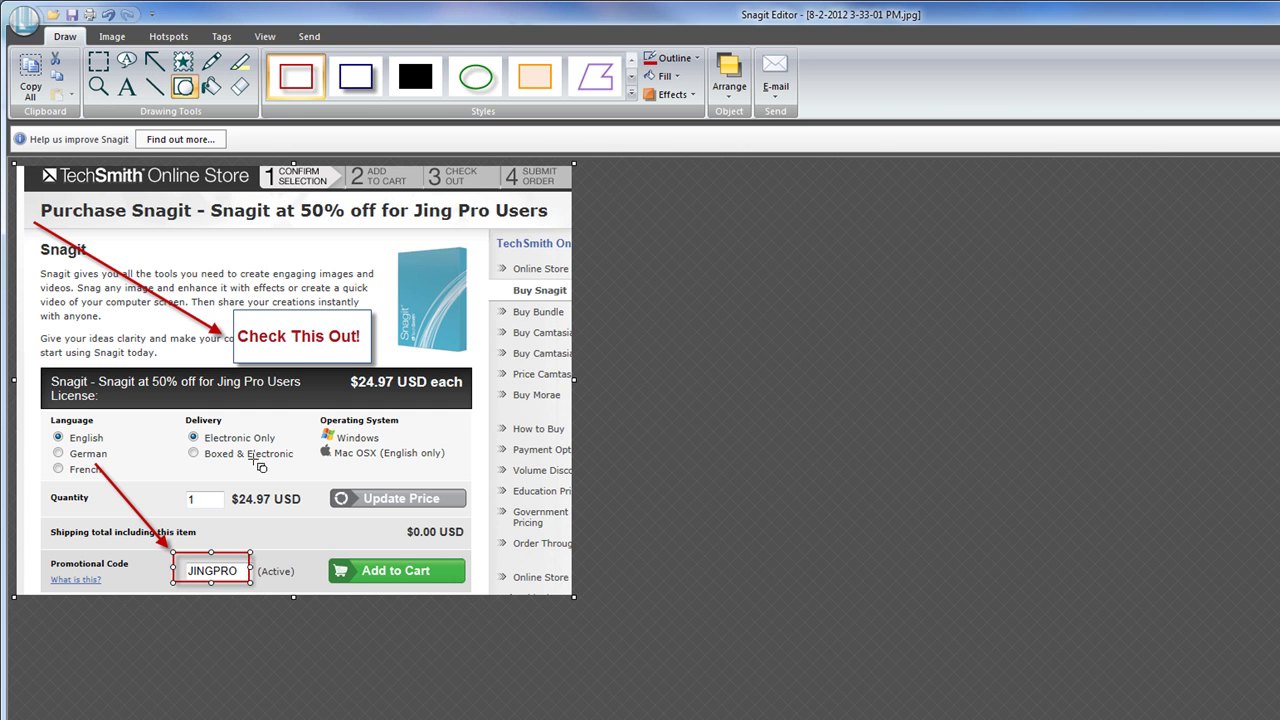
pyautogui.click(106, 18)
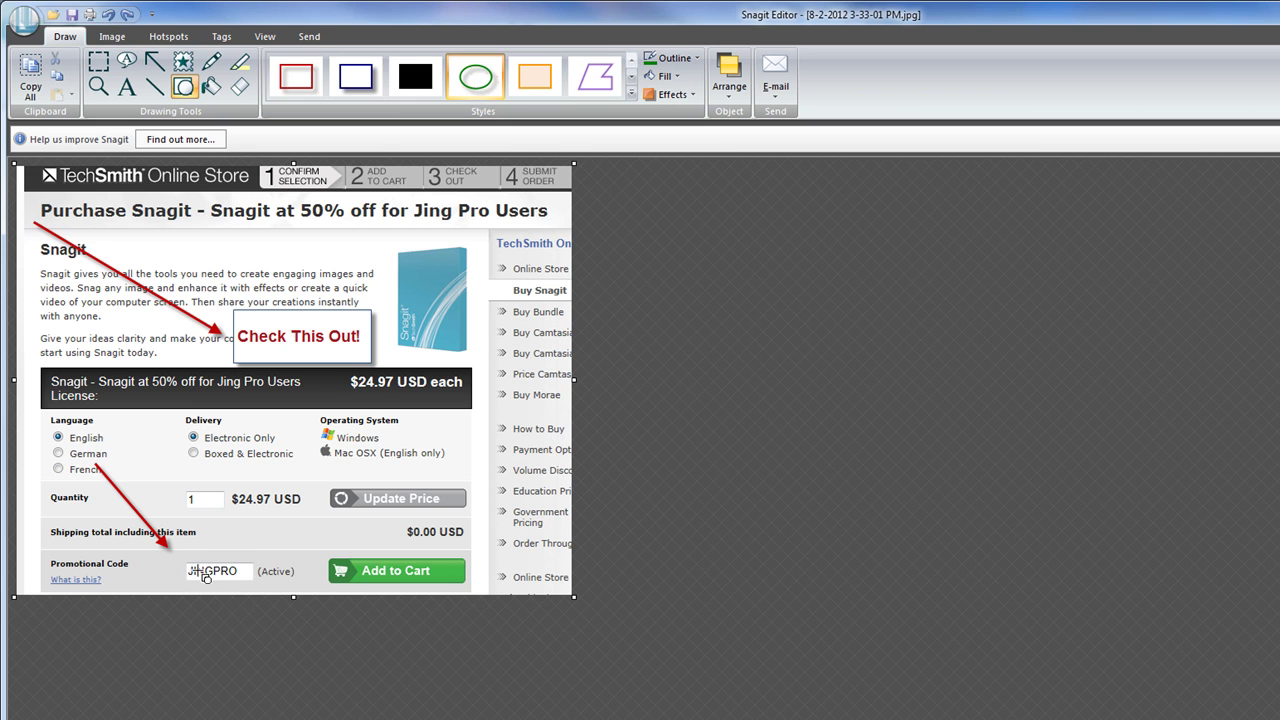
# Step: Draw an ellipse around the promotional code, change its outline to dark red and centre it on the code
pyautogui.moveTo(178, 551)
pyautogui.mouseDown()
pyautogui.moveTo(272, 566)
pyautogui.moveTo(256, 583)
pyautogui.mouseUp()
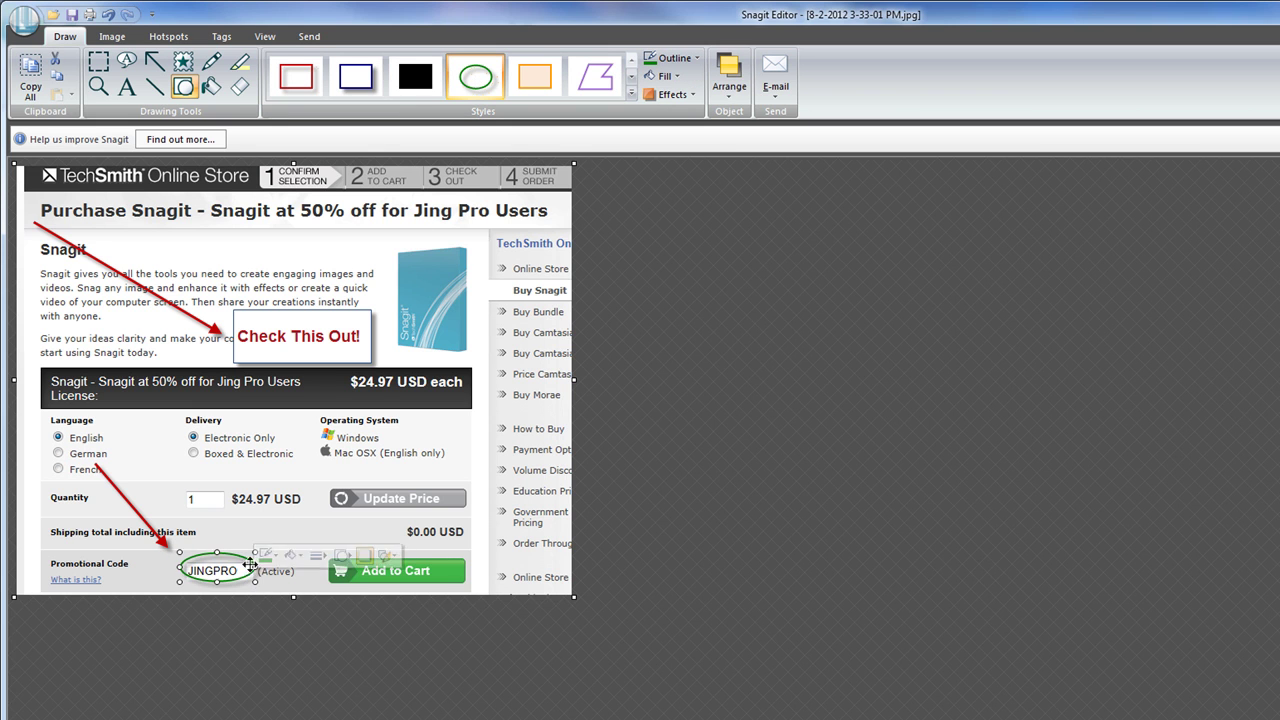
pyautogui.click(268, 556)
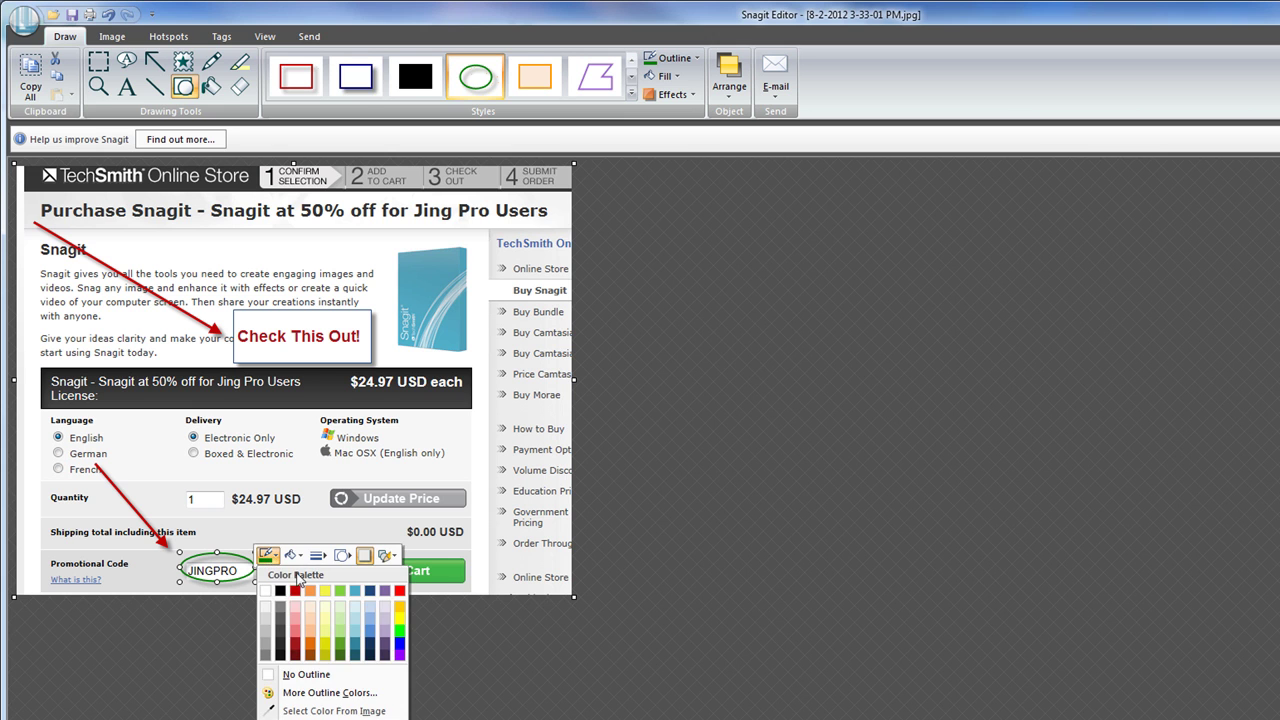
pyautogui.click(295, 590)
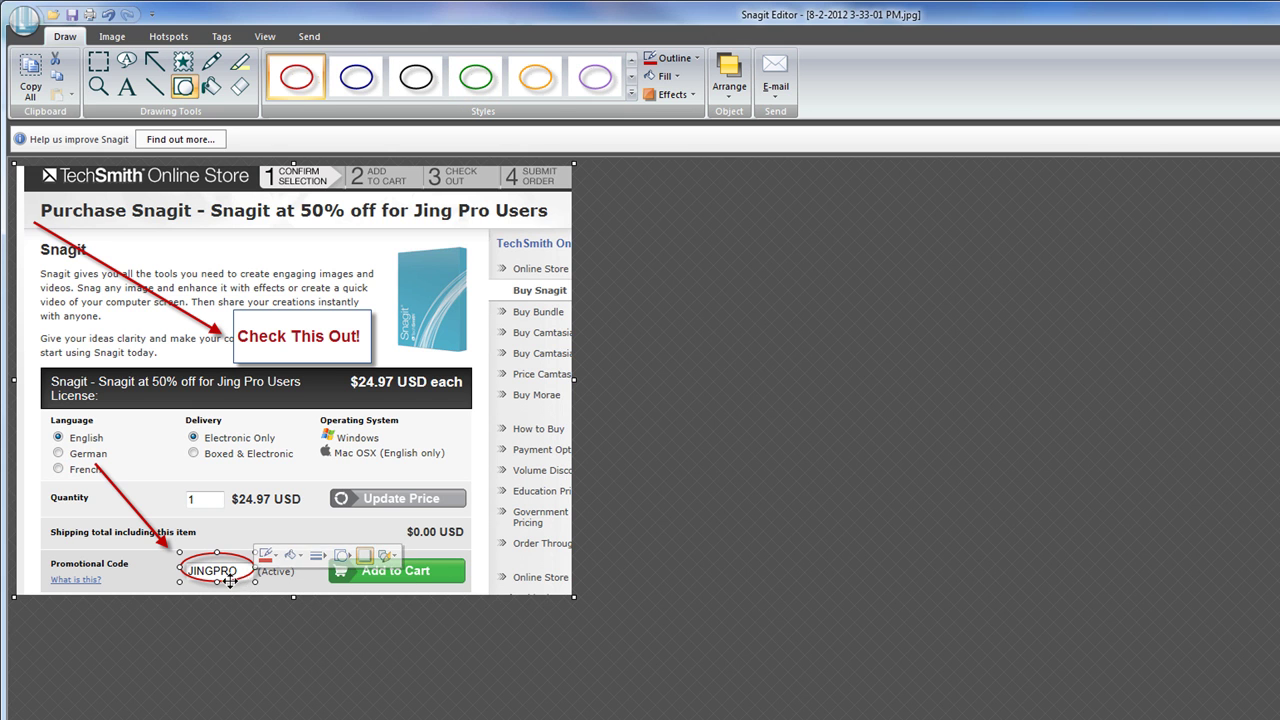
pyautogui.moveTo(229, 583); pyautogui.dragTo(222, 586)
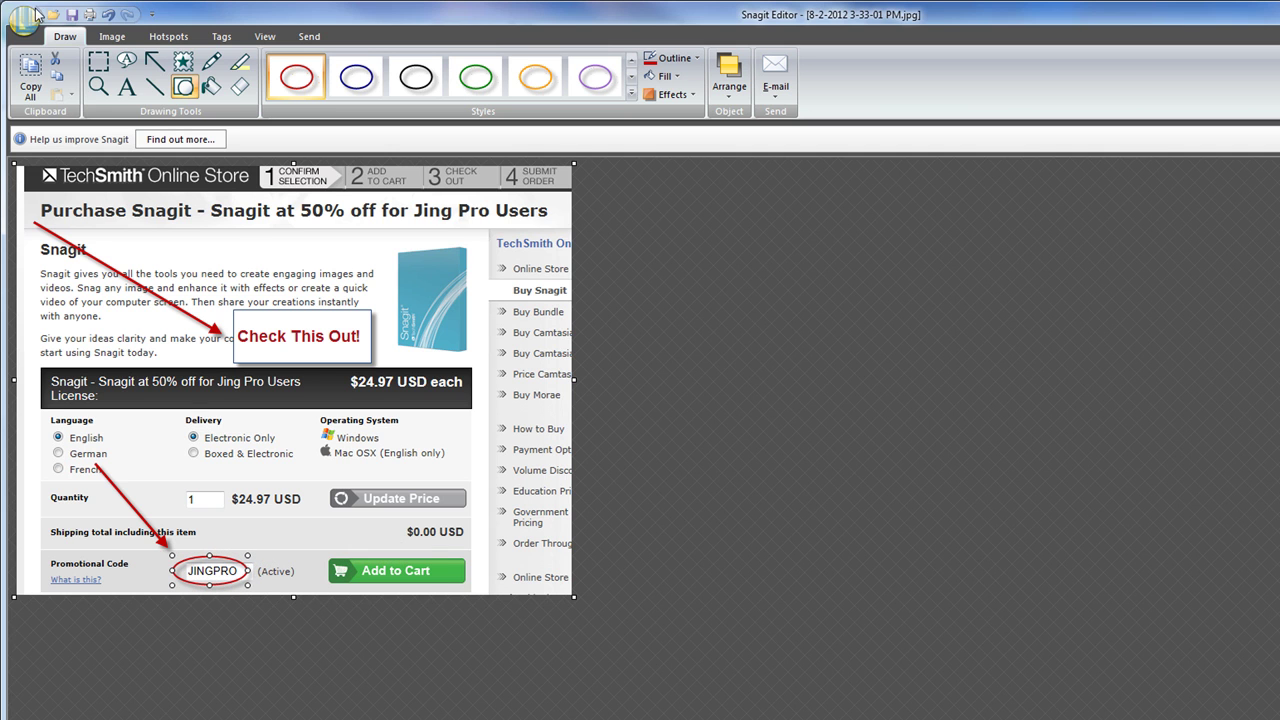
pyautogui.click(98, 61)
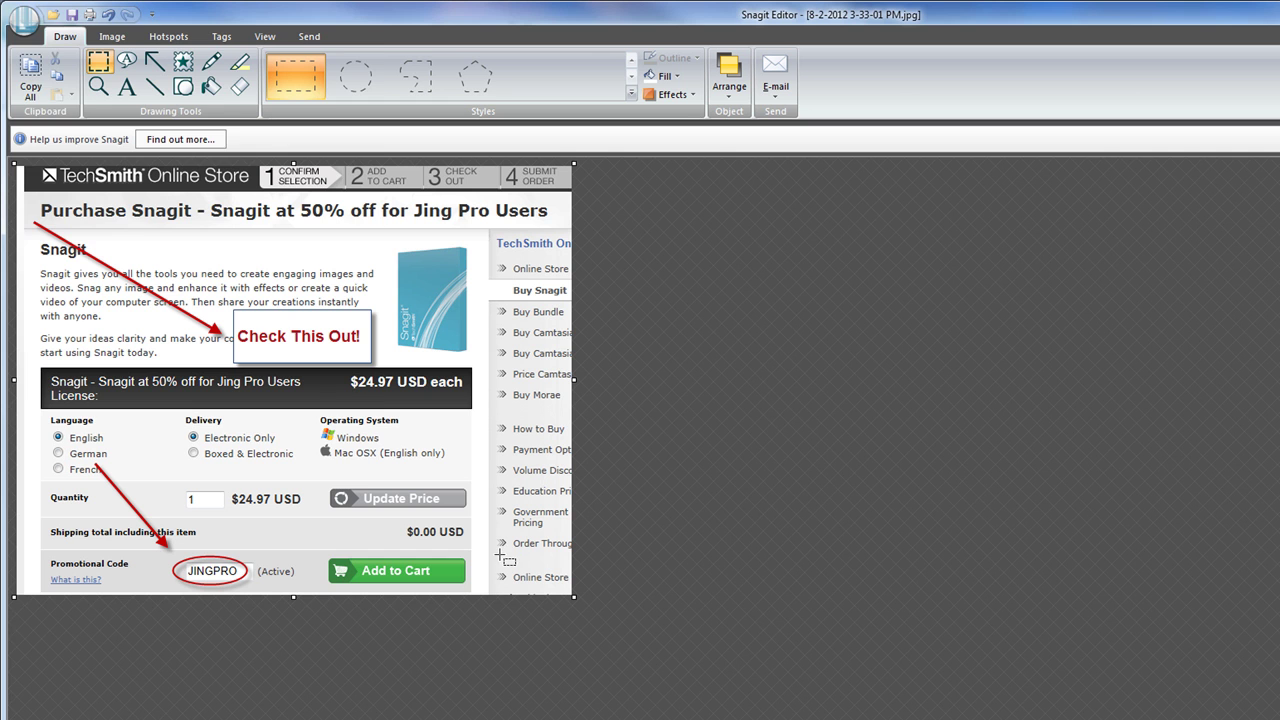
# Step: Save the annotated capture to the Desktop as a JPG named check-out and close the Snagit window
pyautogui.click(24, 20)
pyautogui.click(60, 170)
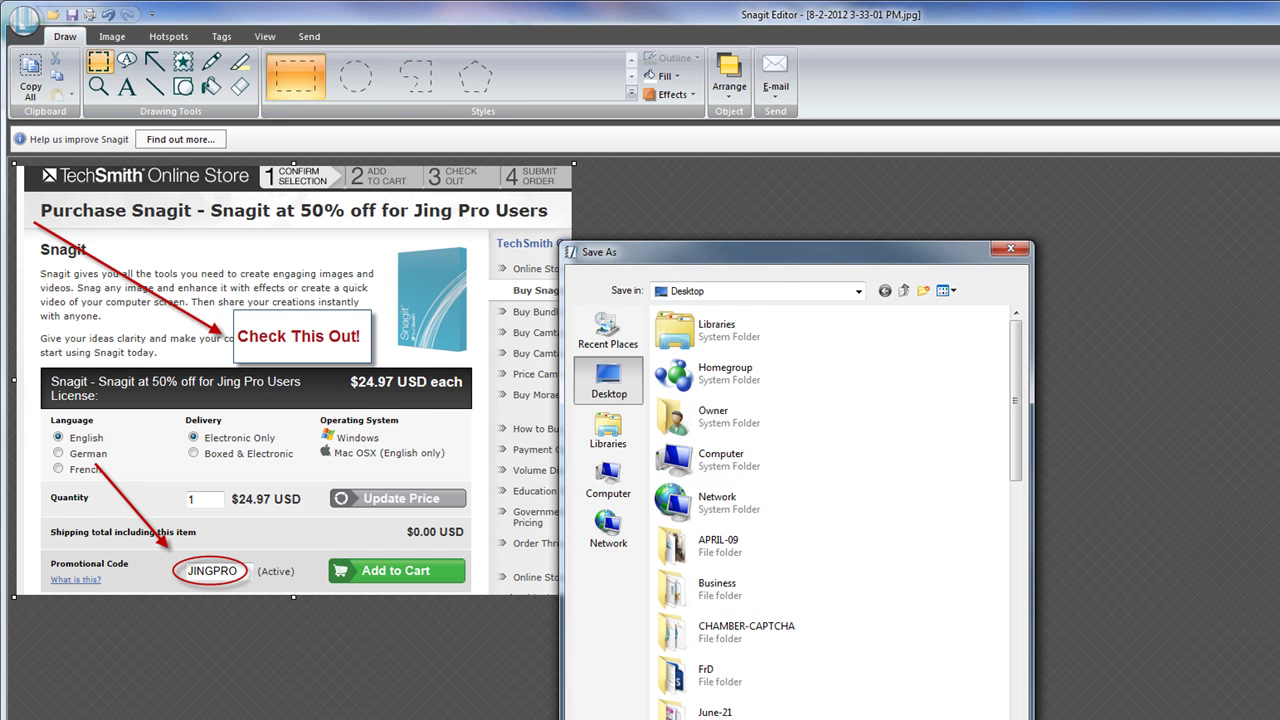
pyautogui.moveTo(787, 265); pyautogui.dragTo(627, 115)
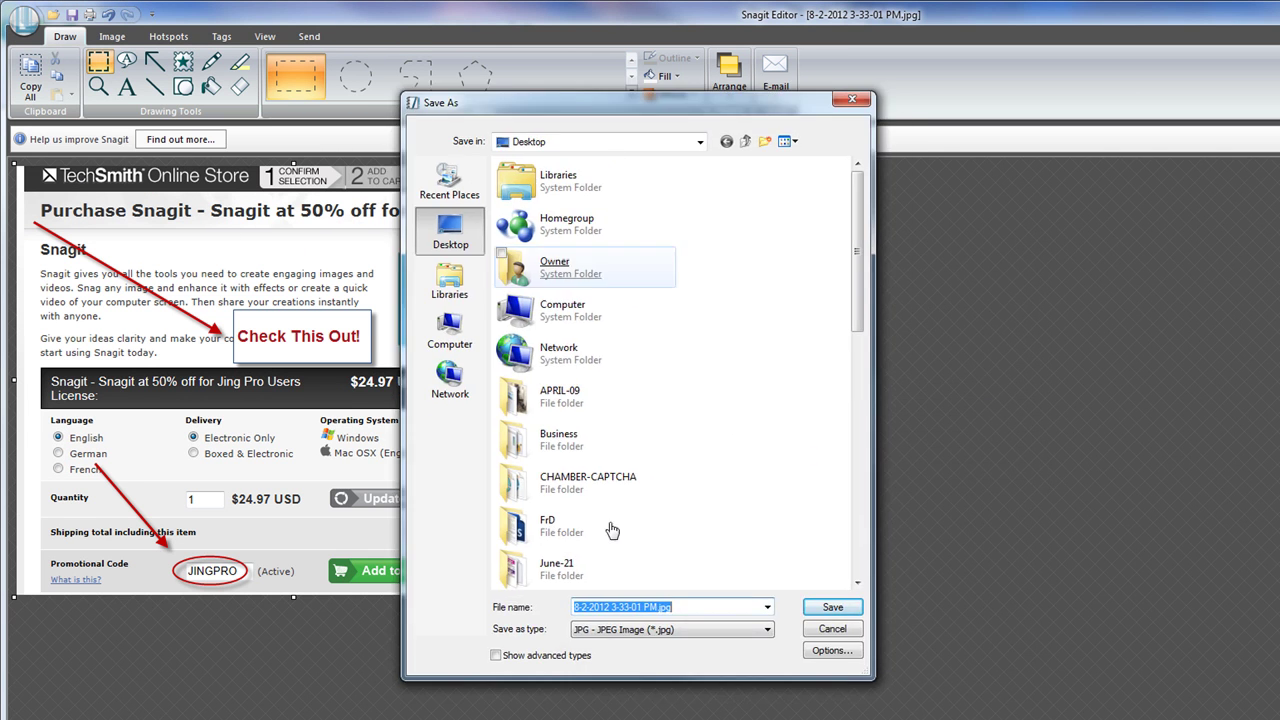
pyautogui.click(637, 628)
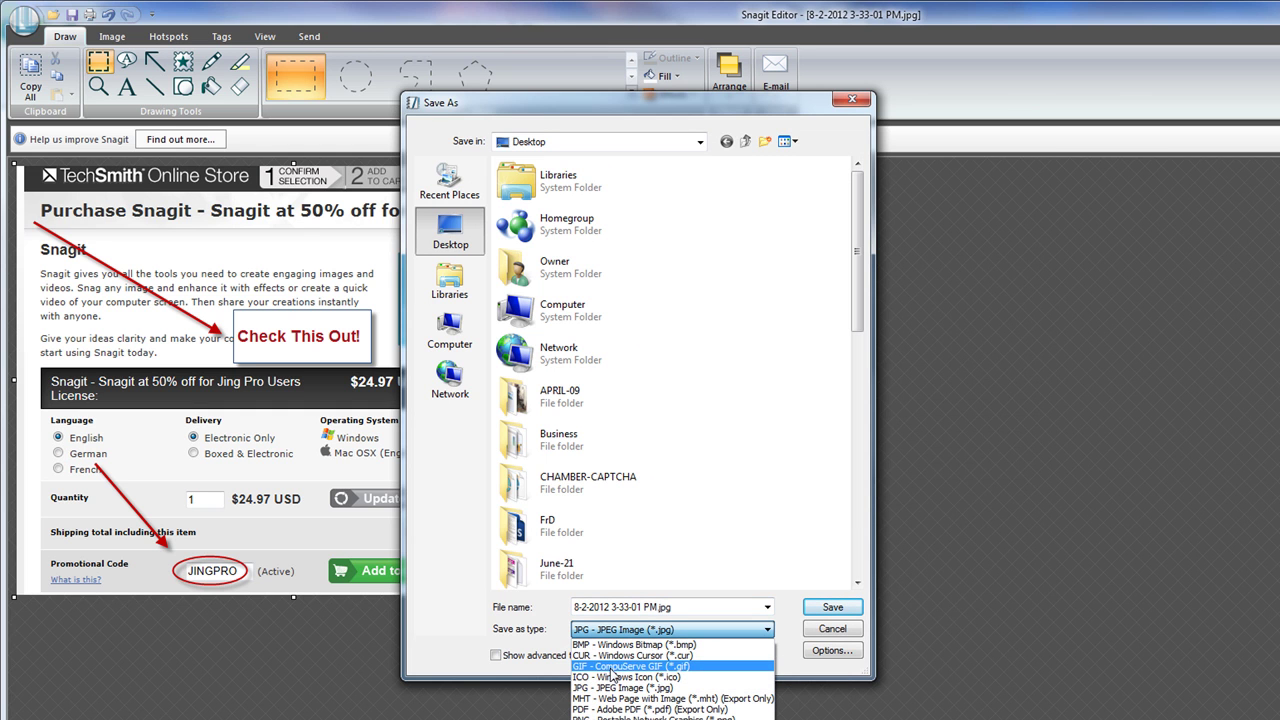
pyautogui.click(622, 688)
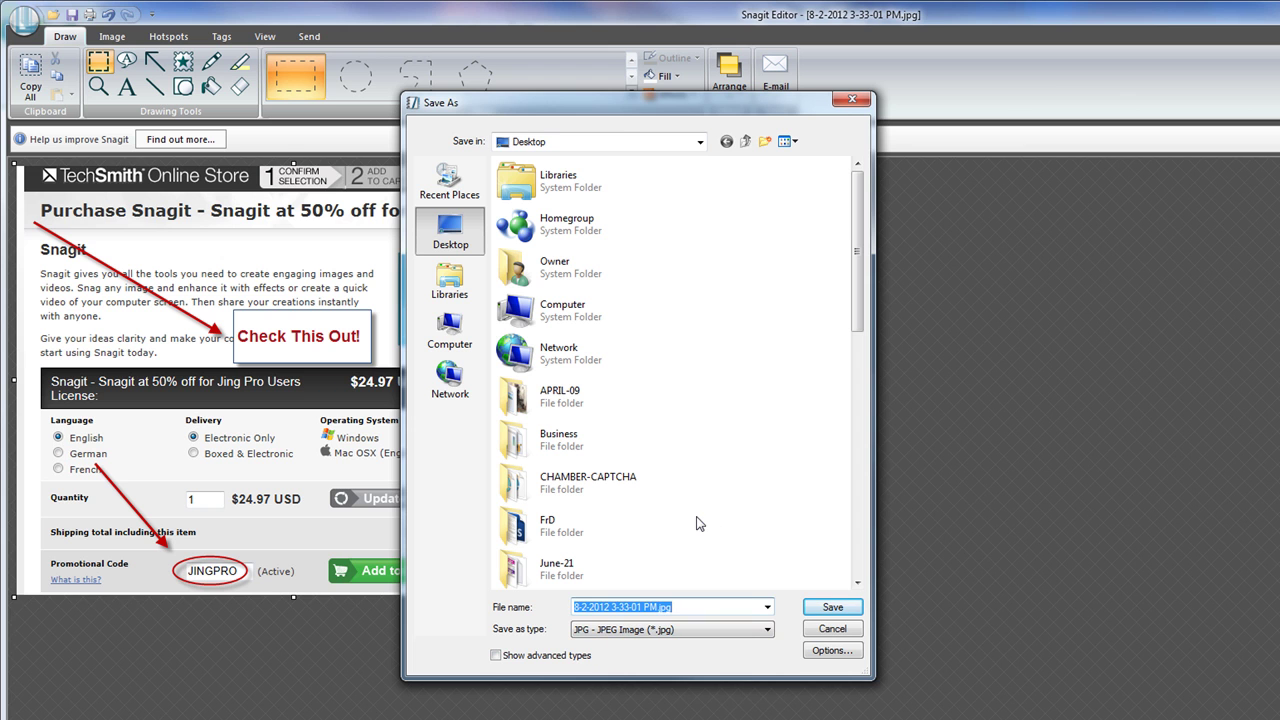
pyautogui.write('check-')
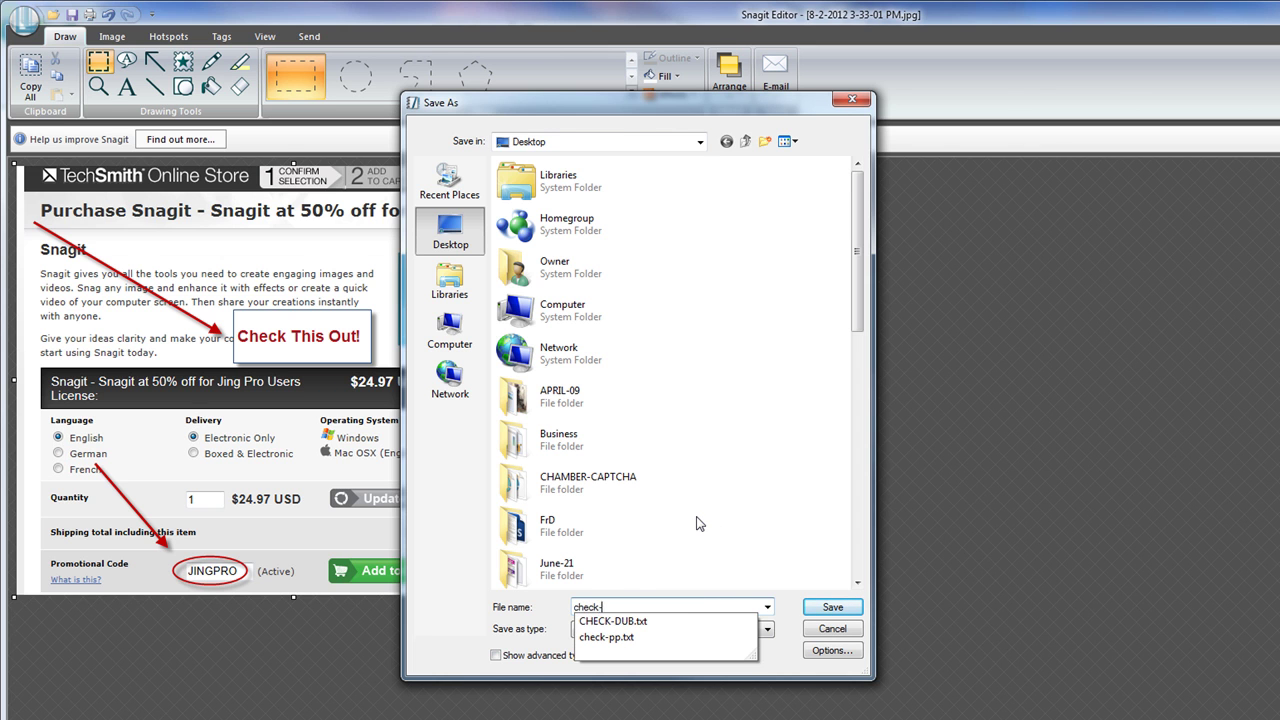
pyautogui.write('out')
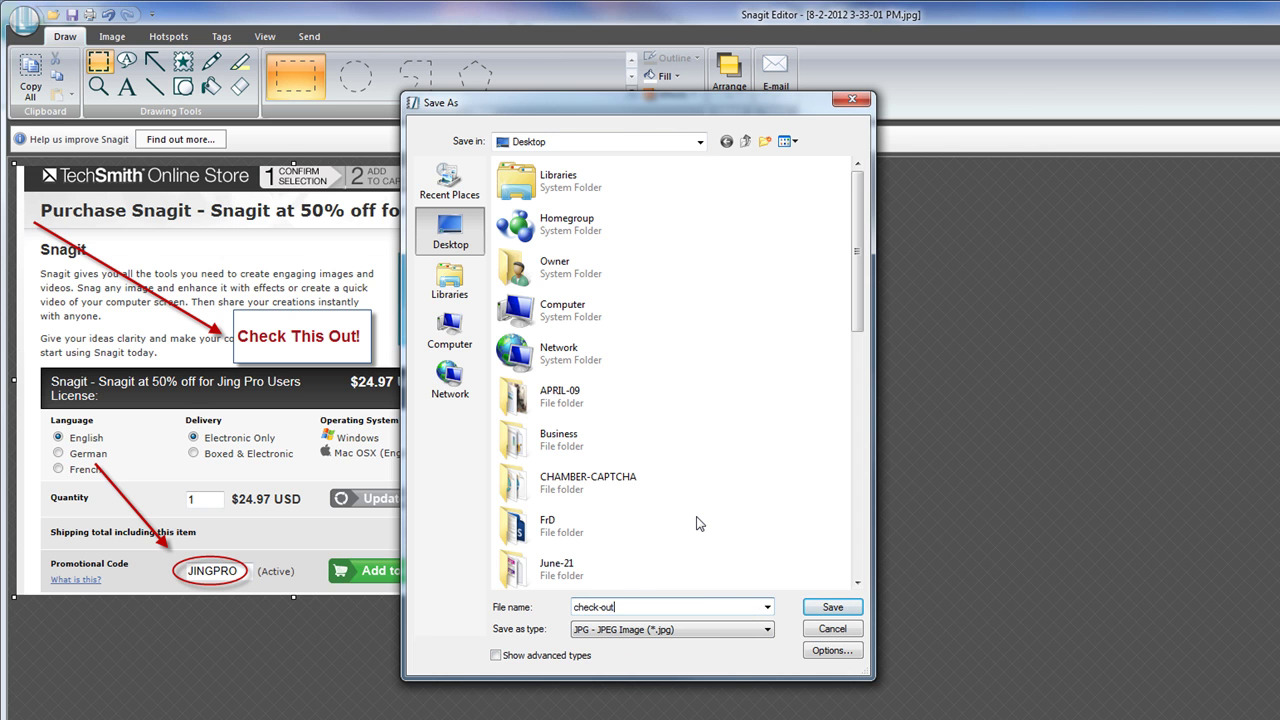
pyautogui.click(833, 607)
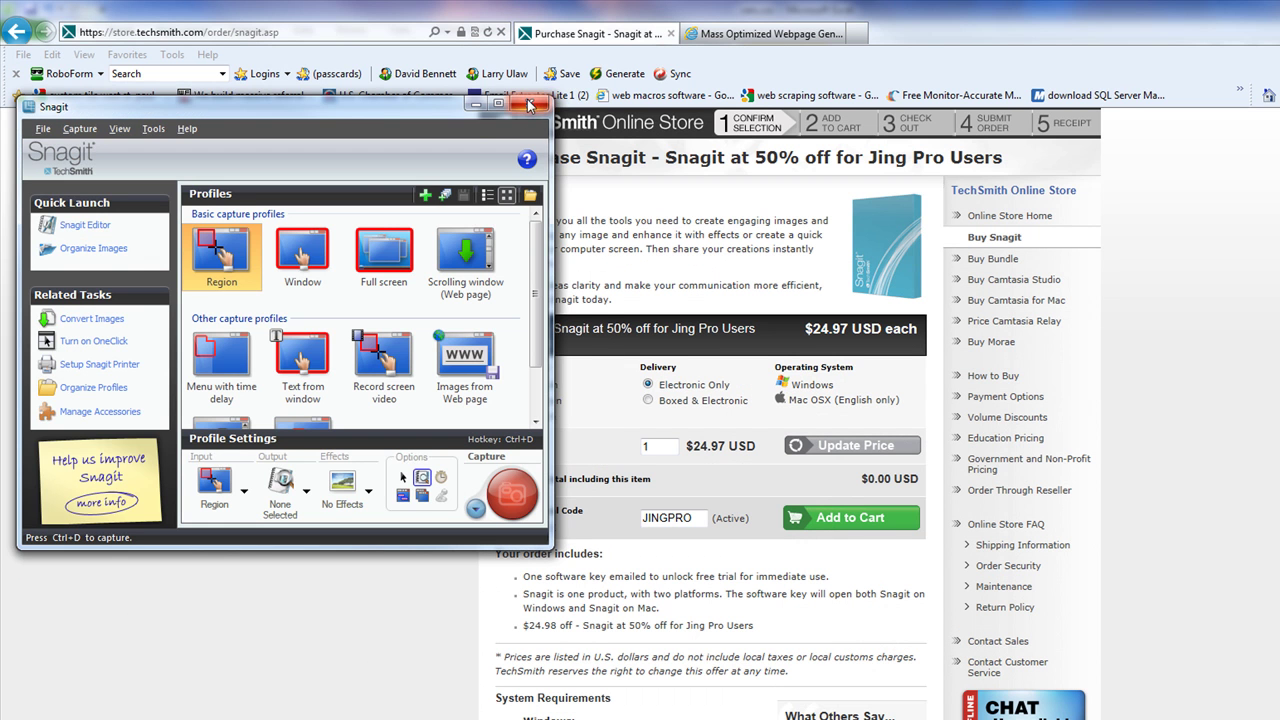
pyautogui.click(532, 100)
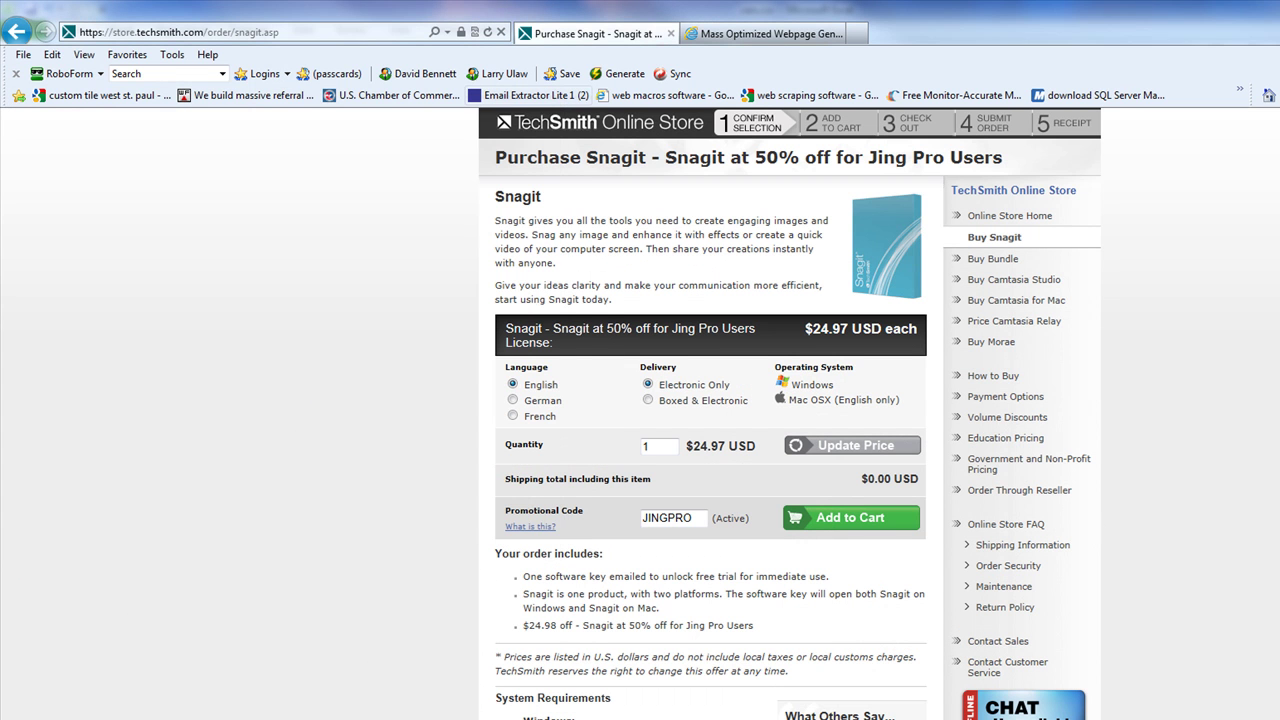
# Step: Switch to Windows Explorer, open the mowg-v4-files folder in V4-alt, and view and close the CLICK HERE button picture
pyautogui.hotkey('alt', 'Tab')
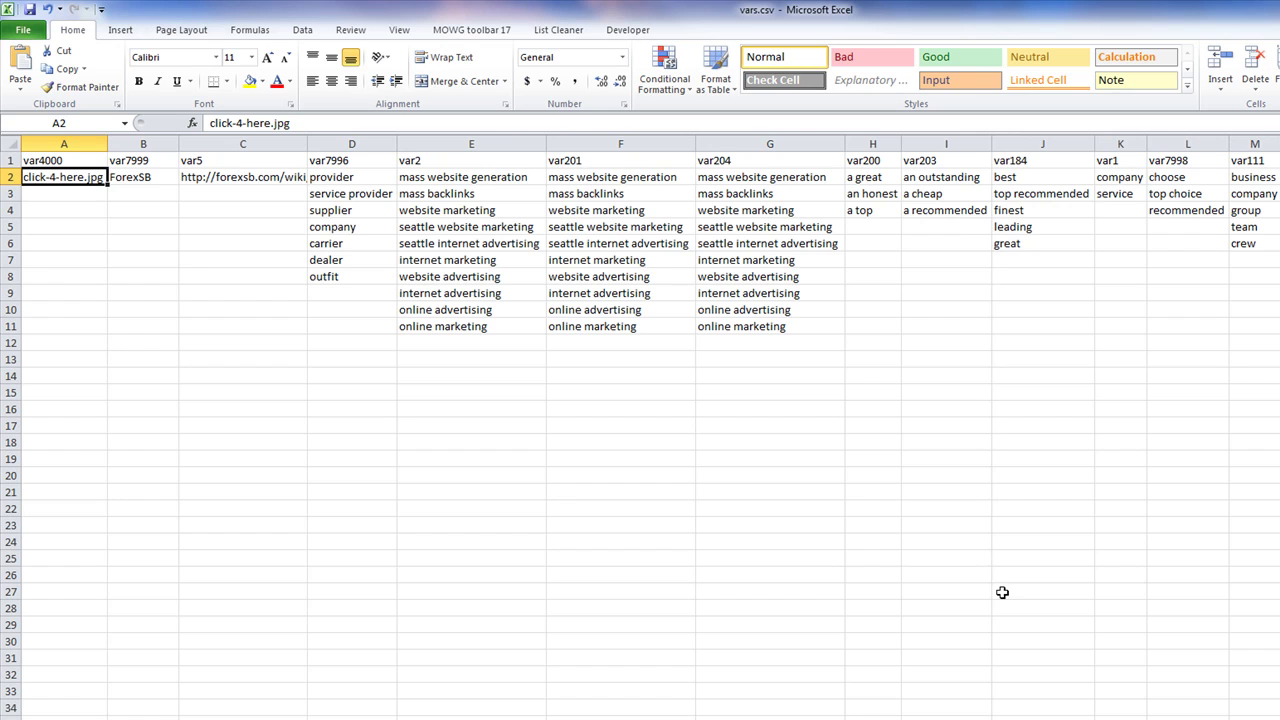
pyautogui.hotkey('alt', 'Tab')
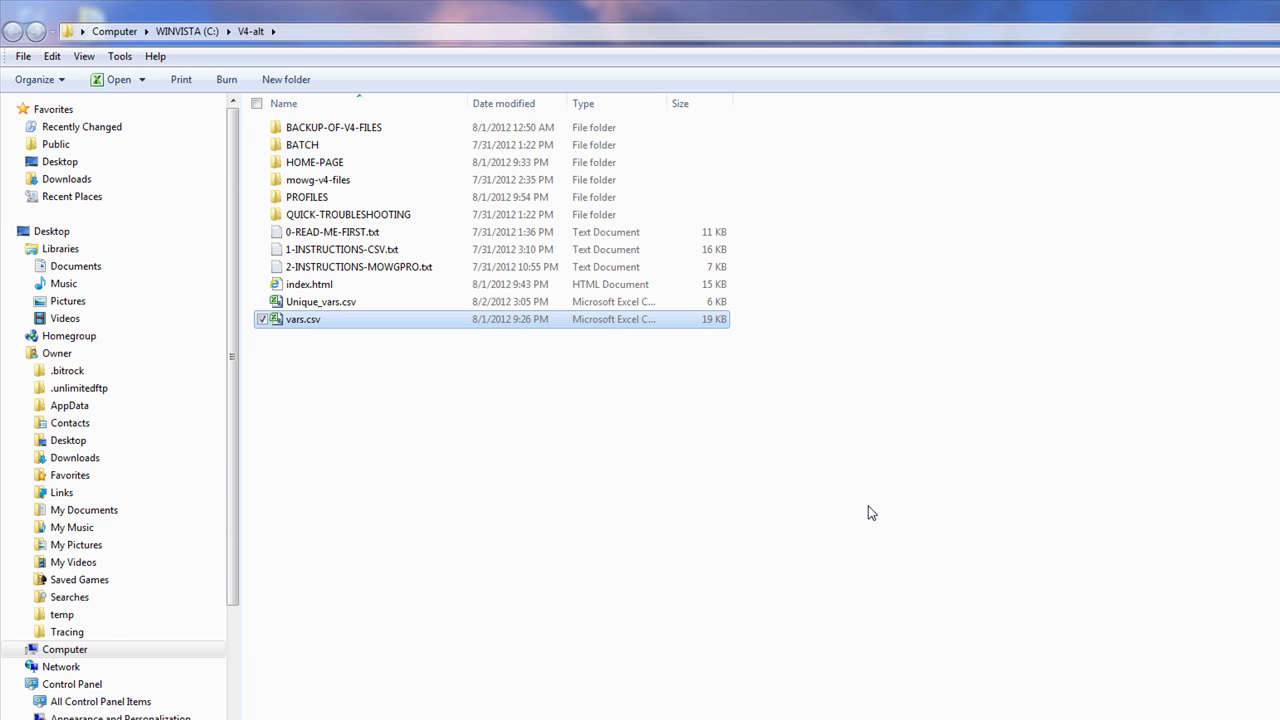
pyautogui.doubleClick(312, 181)
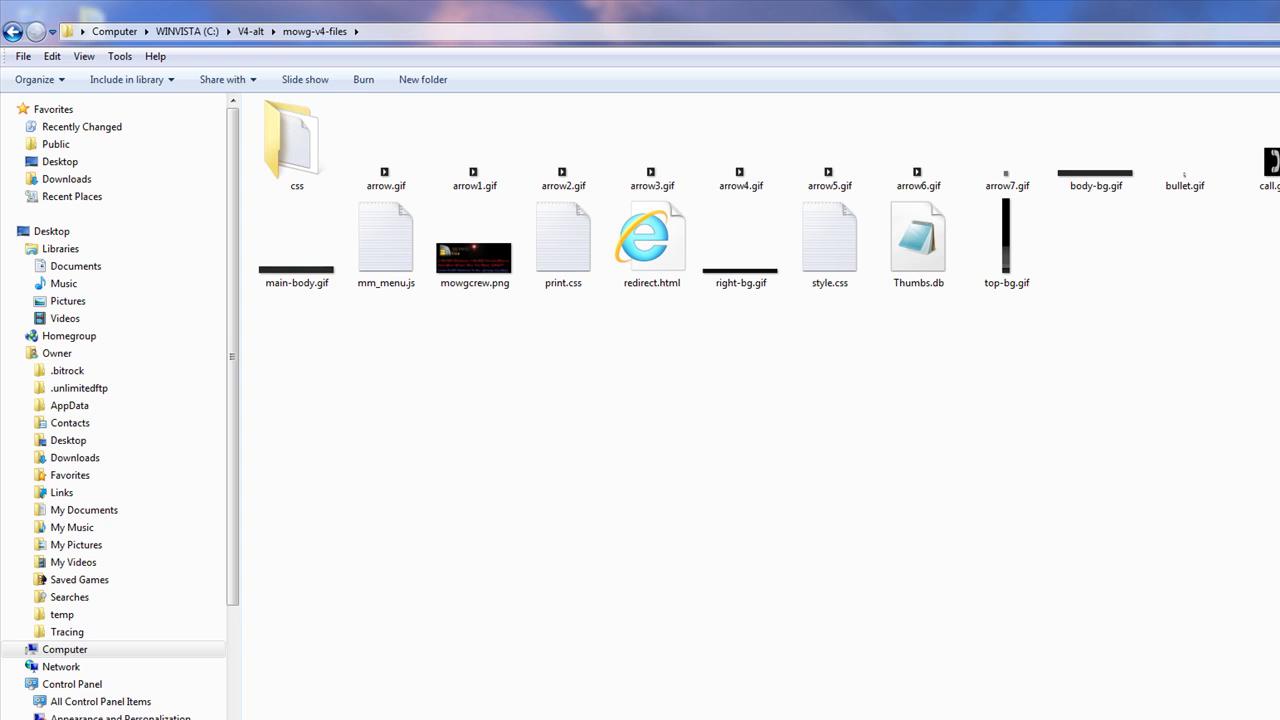
pyautogui.hotkey('alt', 'Tab')
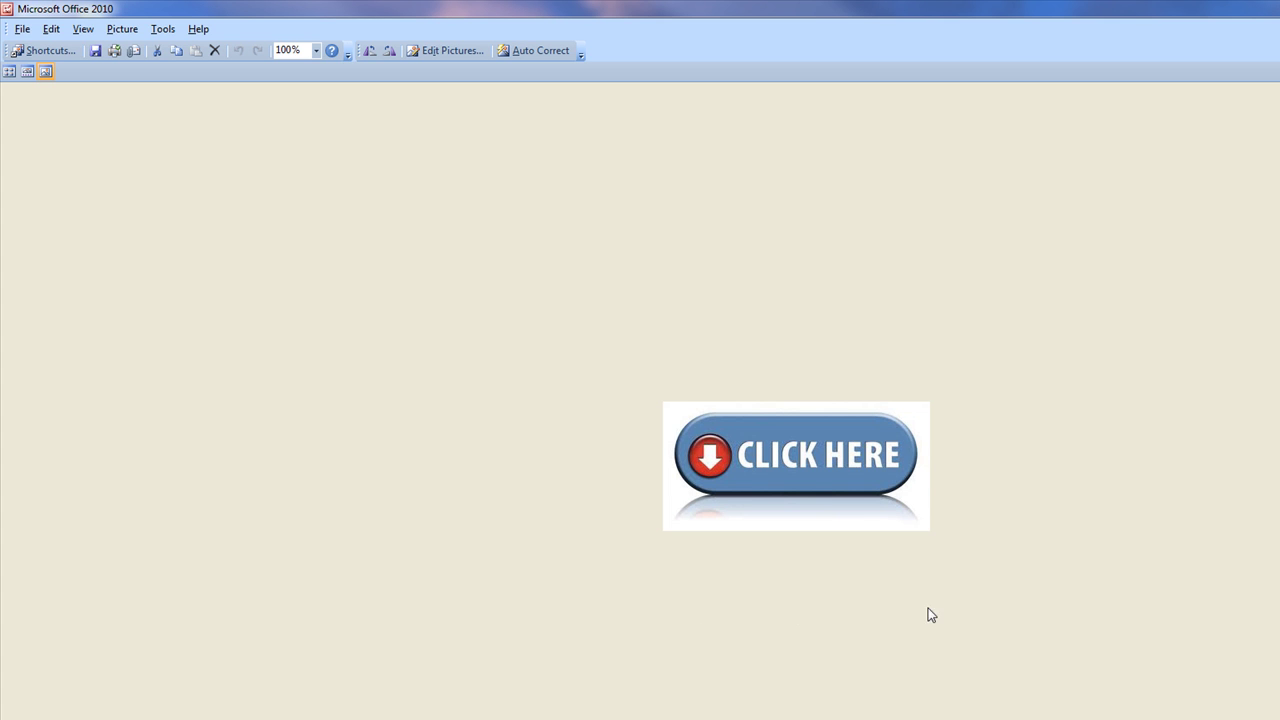
pyautogui.hotkey('alt', 'F4')
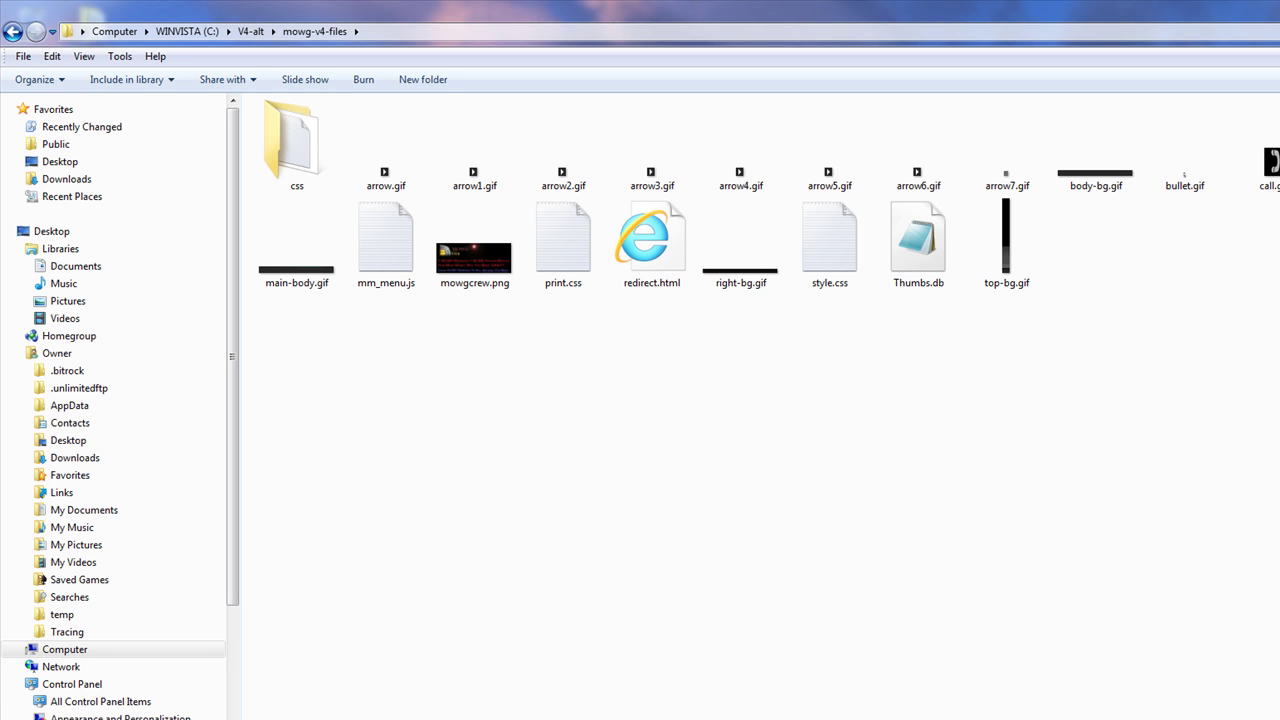
# Step: View mowgcrew.png from the mowg-v4-files folder, close the picture, and close the V4-alt folder window
pyautogui.doubleClick(472, 262)
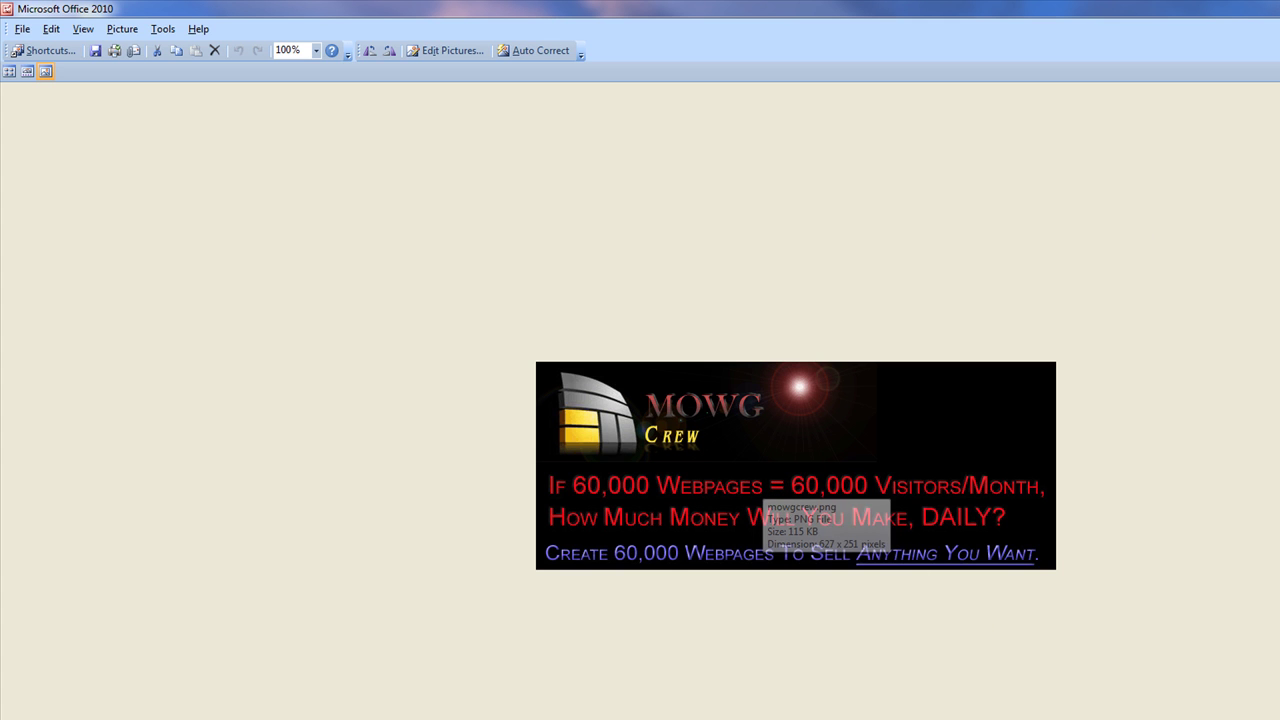
pyautogui.hotkey('alt', 'F4')
pyautogui.click(645, 497)
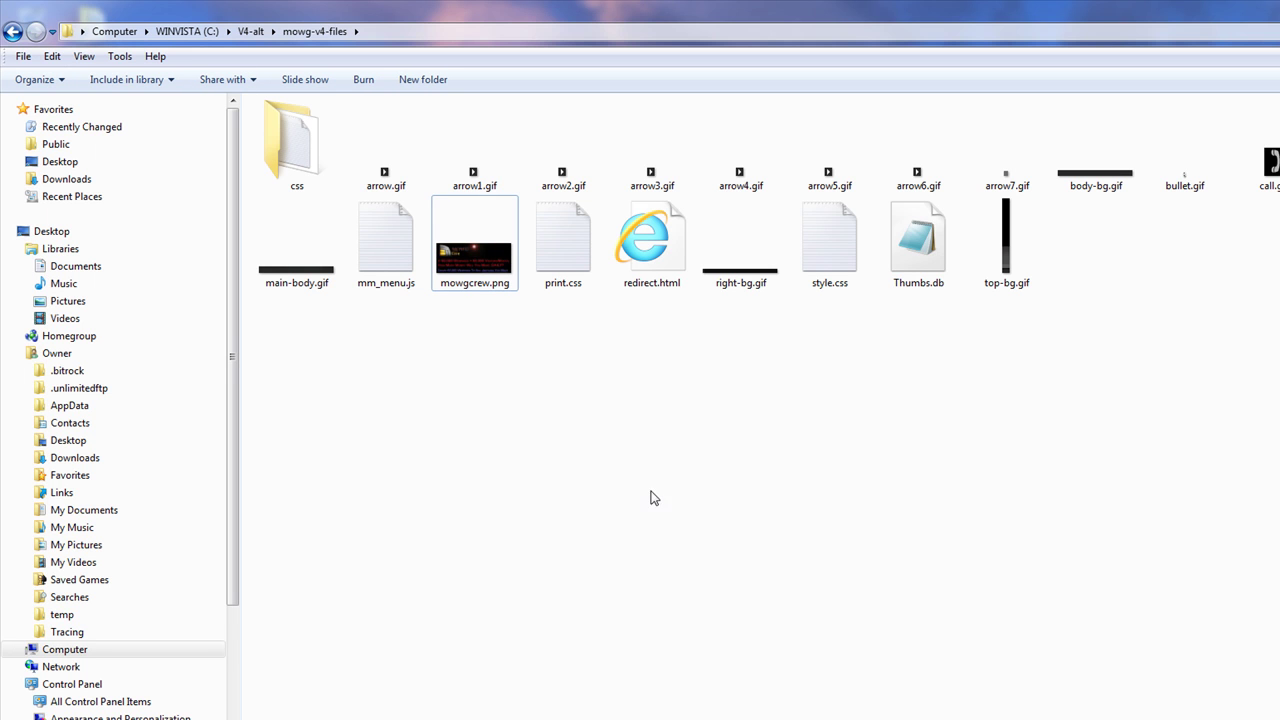
pyautogui.click(250, 31)
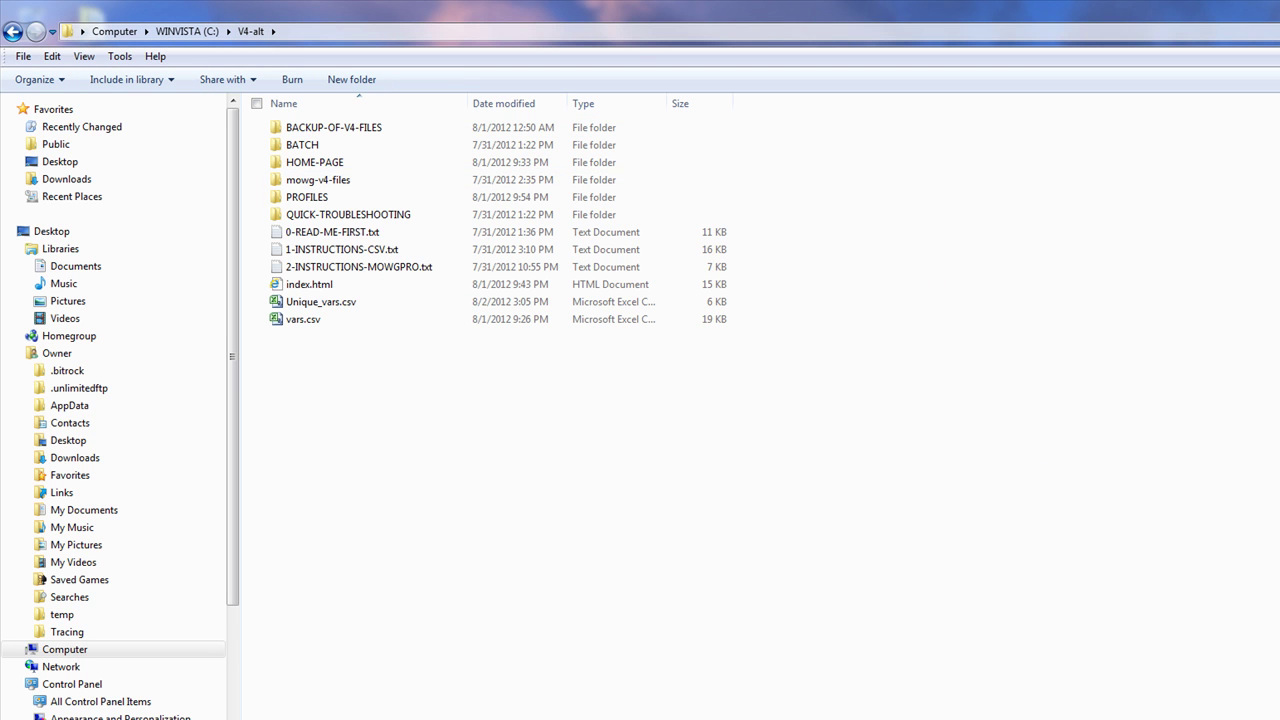
pyautogui.hotkey('alt', 'F4')
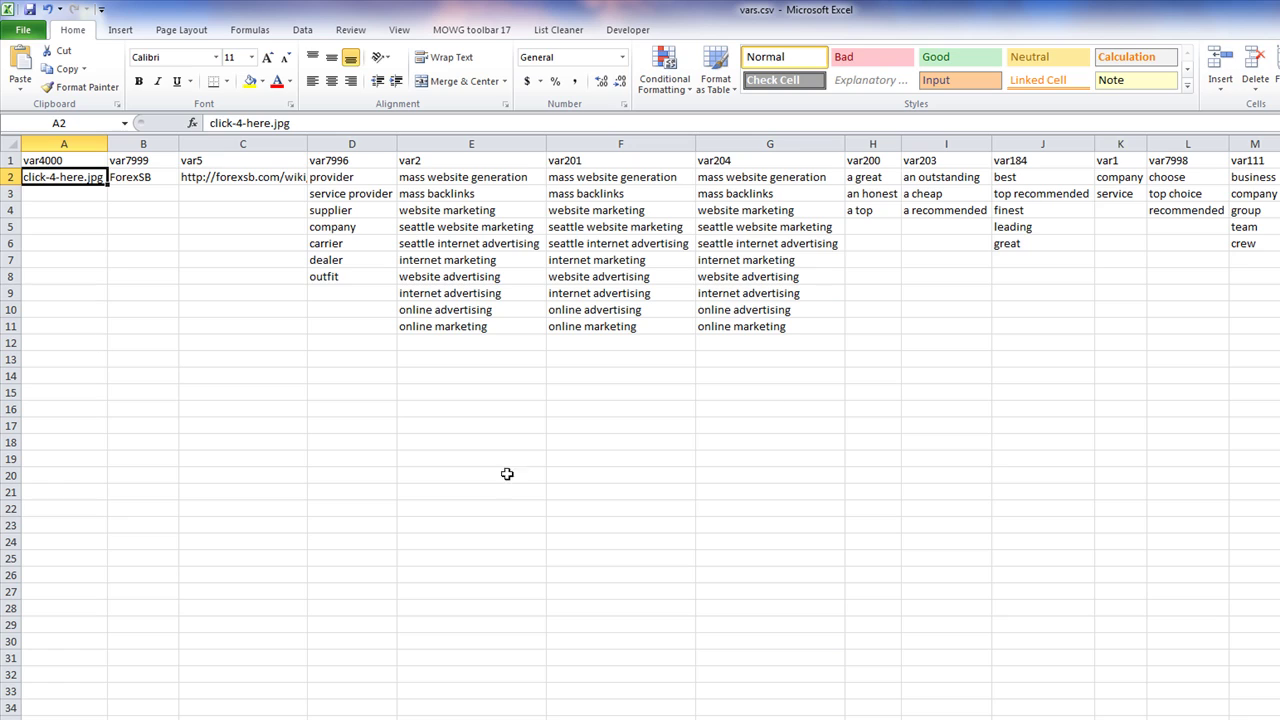
# Step: Review the var4000, var7999 and var5 entries and the list of var7996 terms in vars.csv
pyautogui.click(120, 295)
pyautogui.click(122, 185)
pyautogui.click(248, 183)
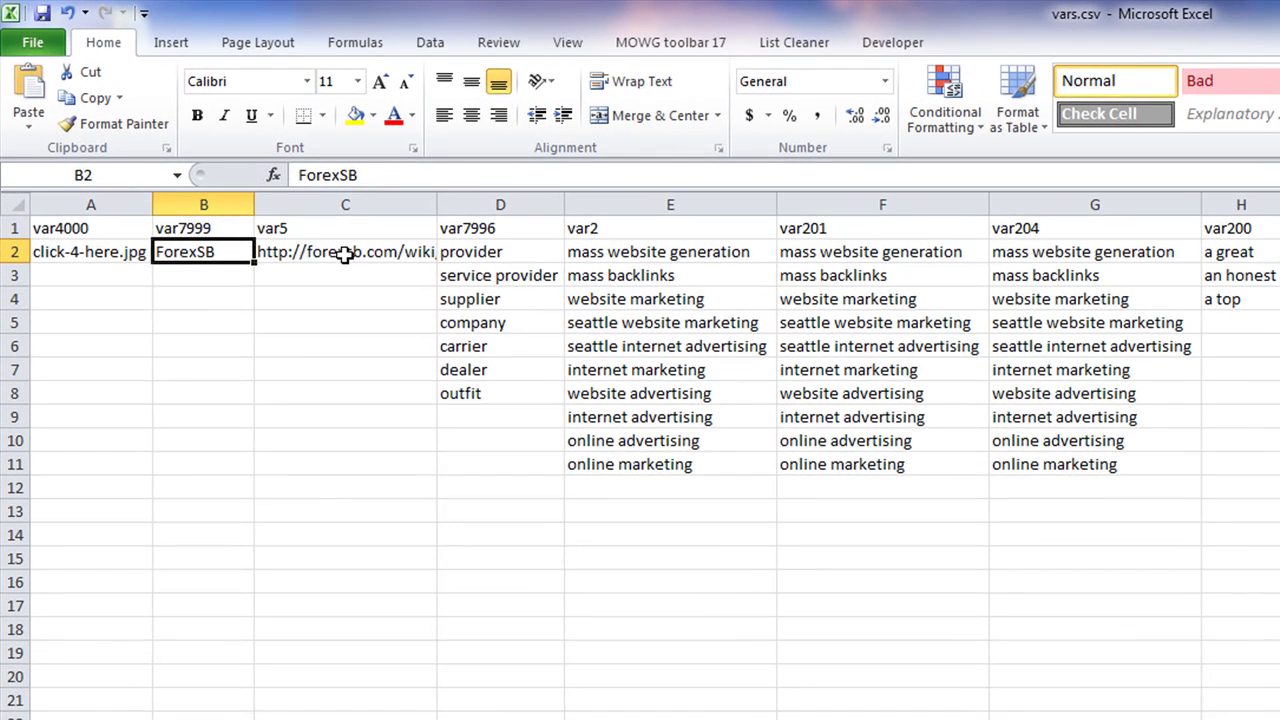
pyautogui.click(78, 254)
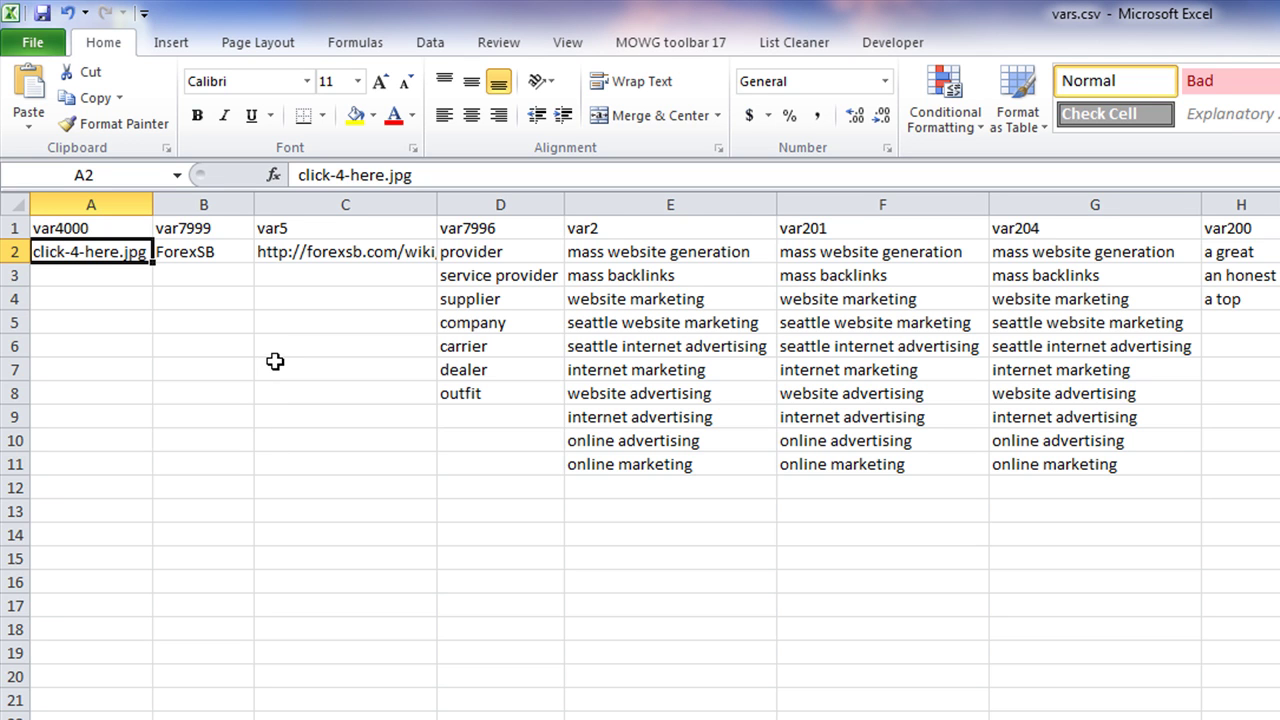
pyautogui.click(192, 322)
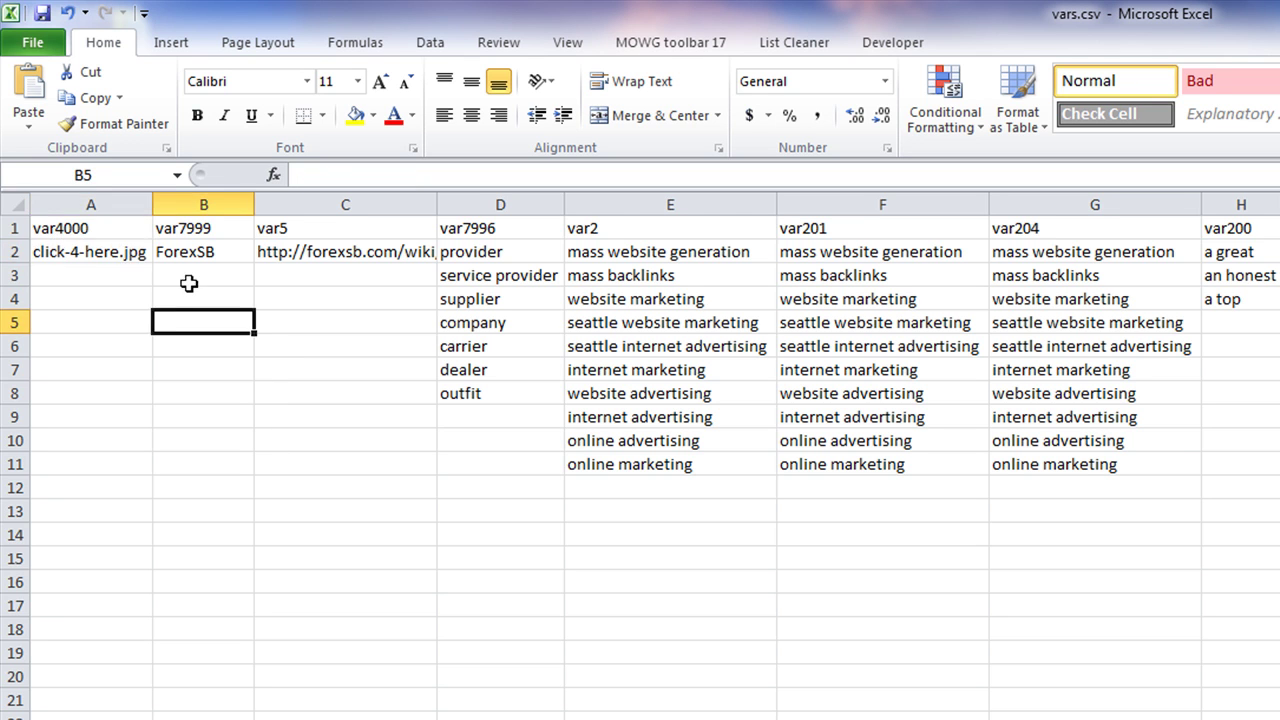
pyautogui.click(201, 385)
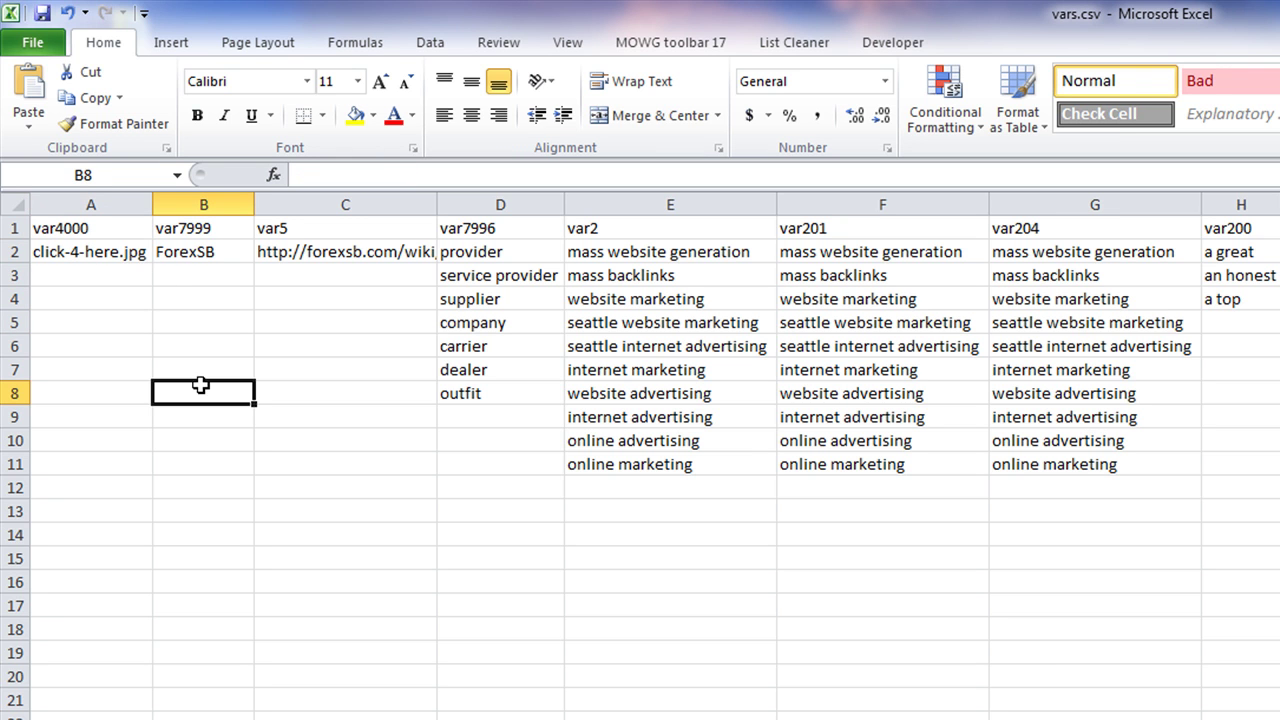
pyautogui.click(222, 253)
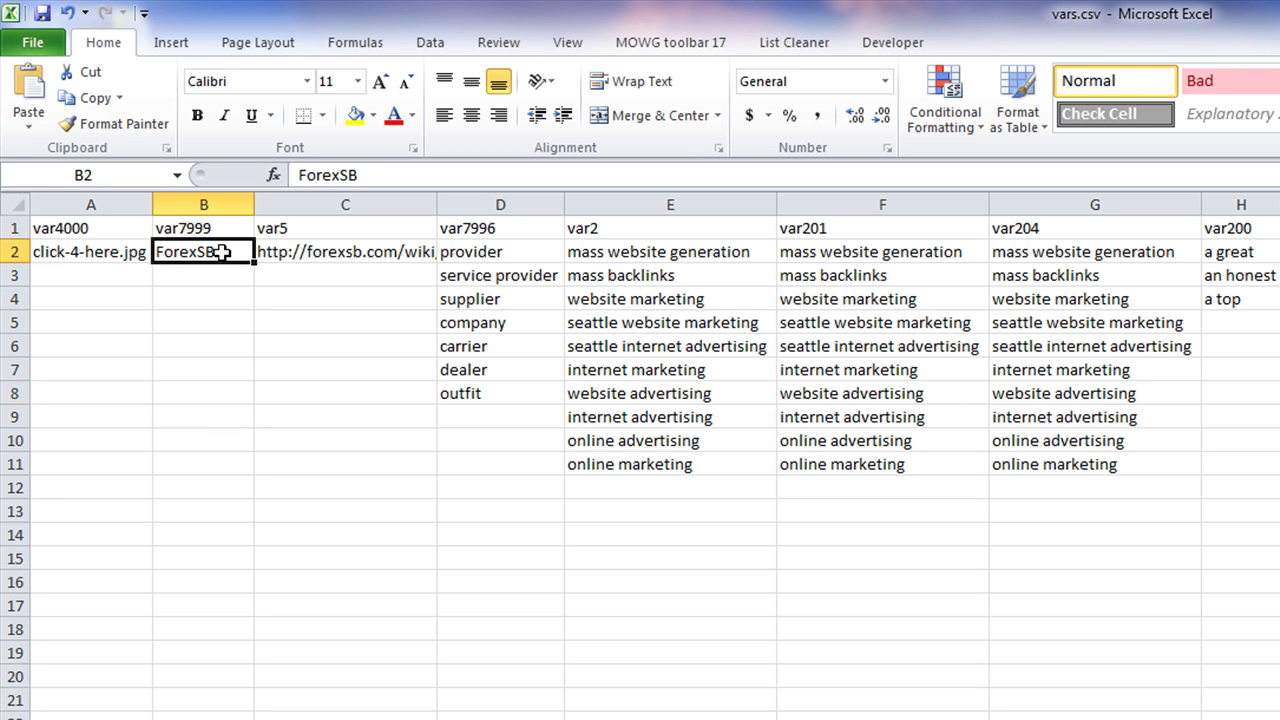
pyautogui.click(360, 249)
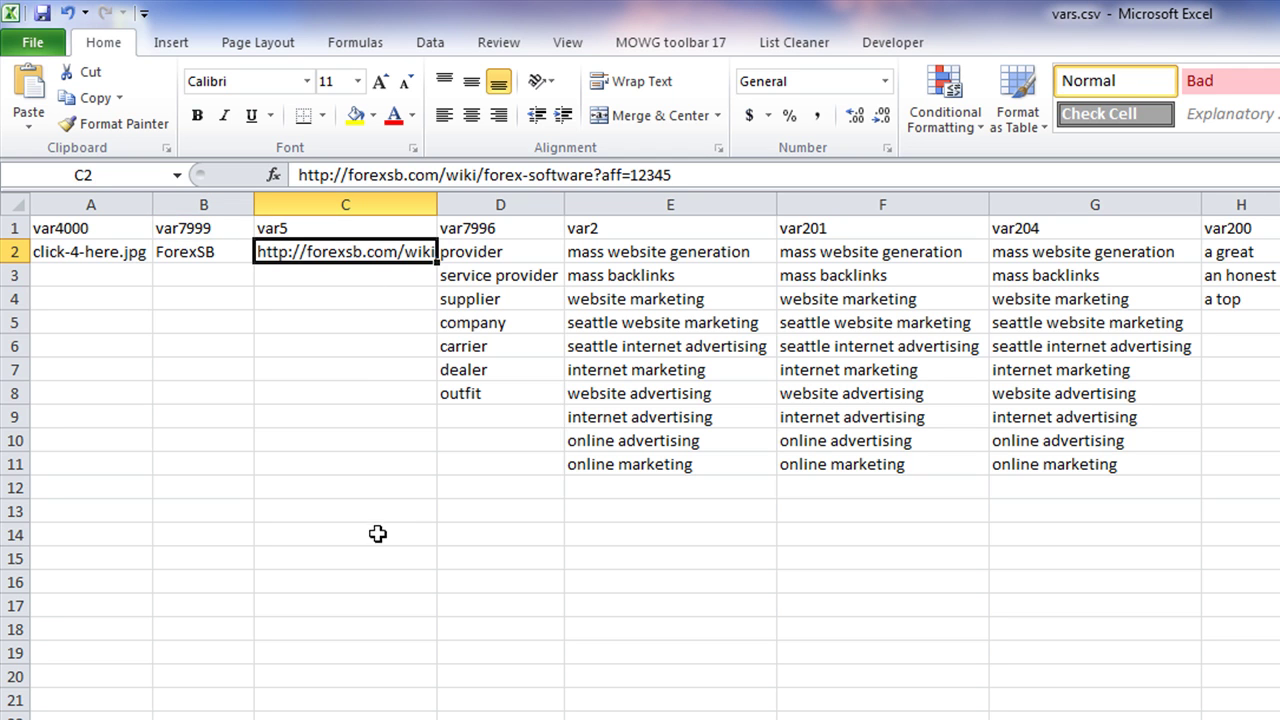
pyautogui.click(490, 260)
pyautogui.moveTo(489, 268); pyautogui.dragTo(489, 393)
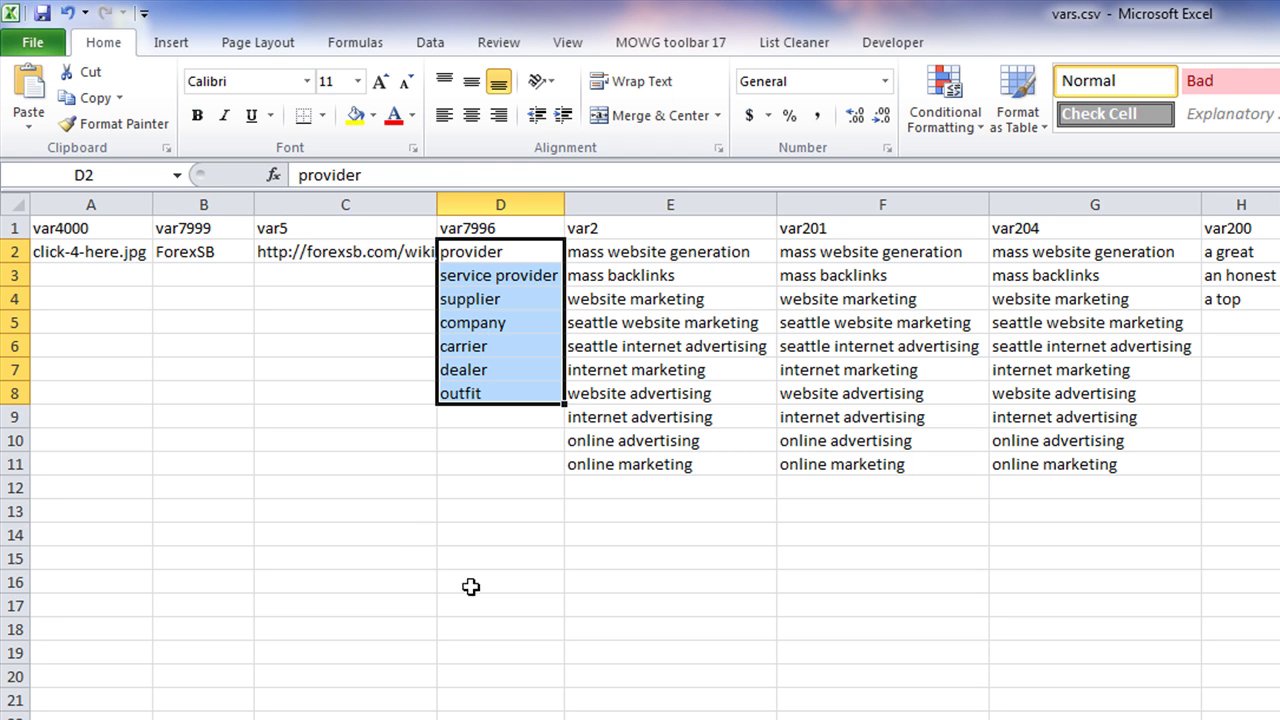
# Step: Clear the contents of the "company" cell in the var7996 column
pyautogui.click(486, 320)
pyautogui.rightClick(487, 321)
pyautogui.click(500, 526)
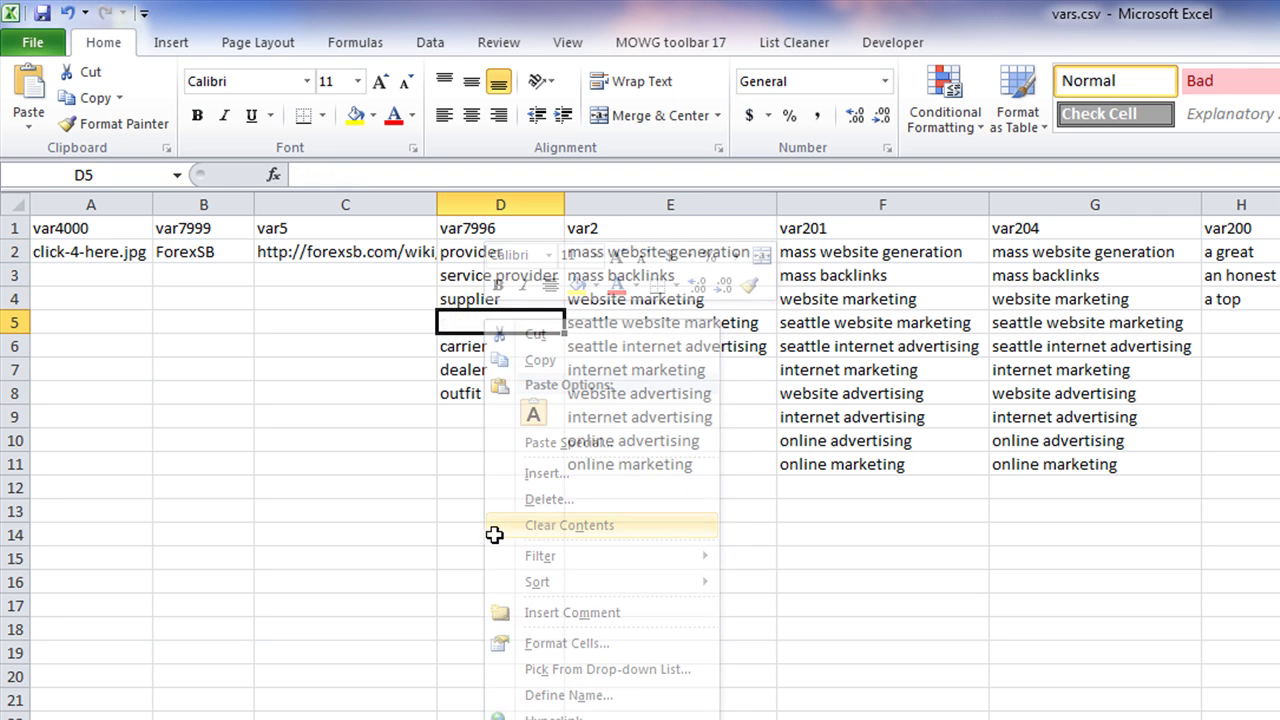
pyautogui.click(497, 540)
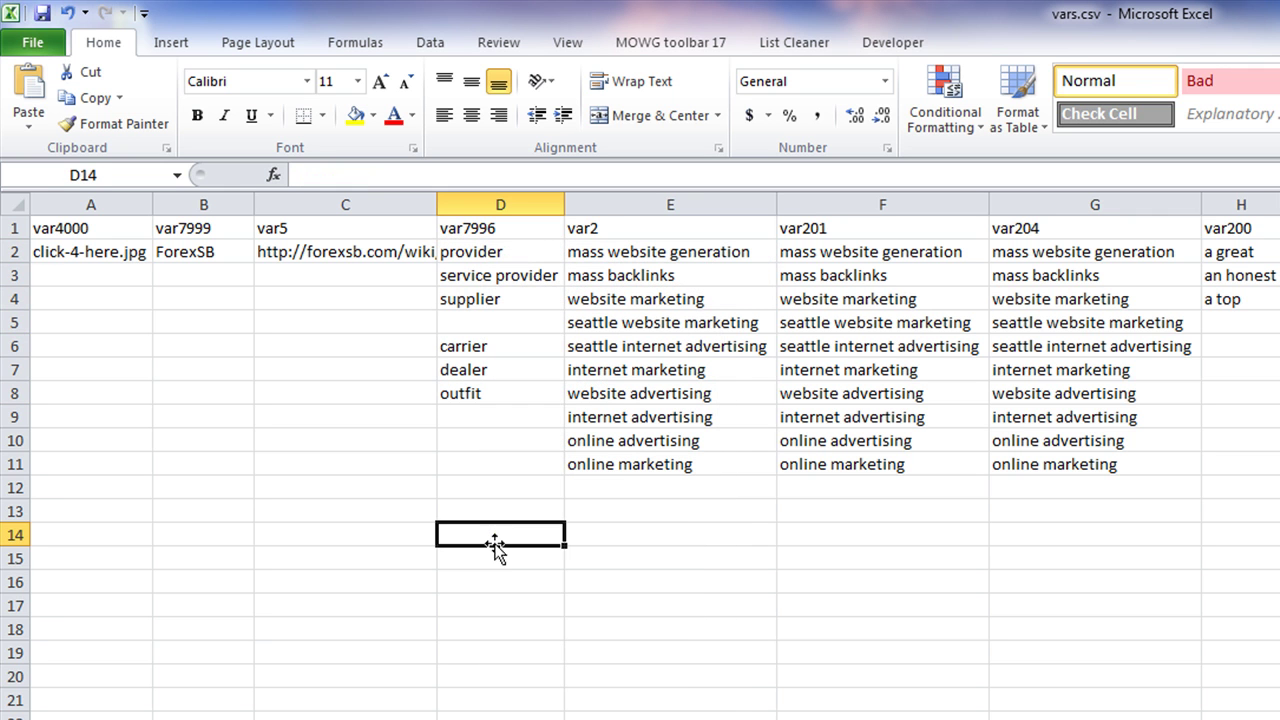
# Step: Delete the empty cell D5 in the var7996 column, shifting the cells below it up
pyautogui.rightClick(487, 321)
pyautogui.click(555, 500)
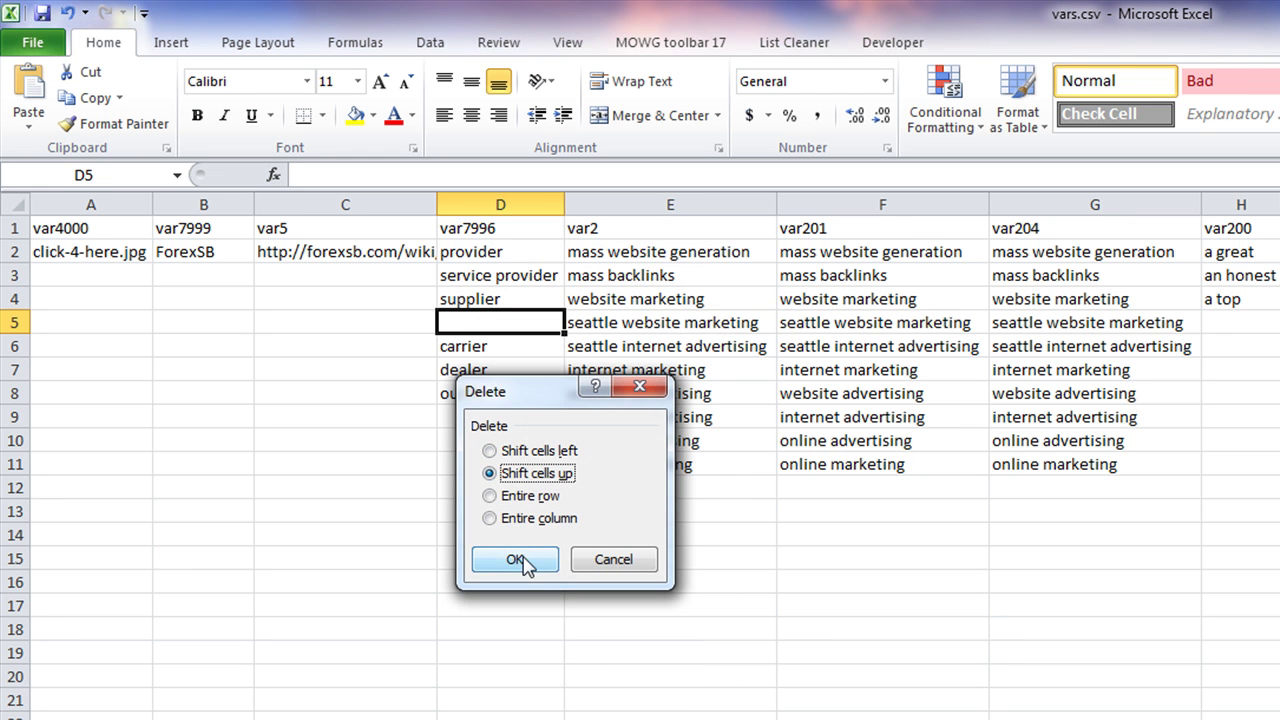
pyautogui.click(558, 452)
pyautogui.moveTo(560, 392); pyautogui.dragTo(621, 564)
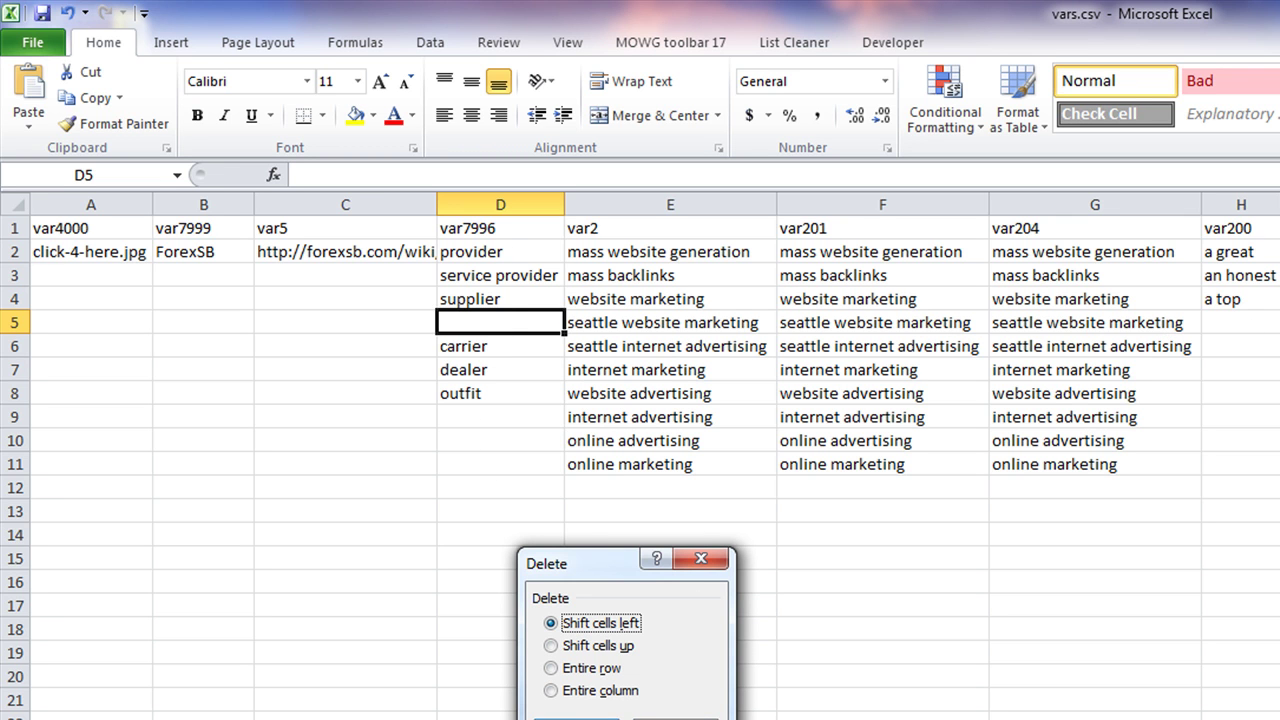
pyautogui.click(551, 646)
pyautogui.press('Return')
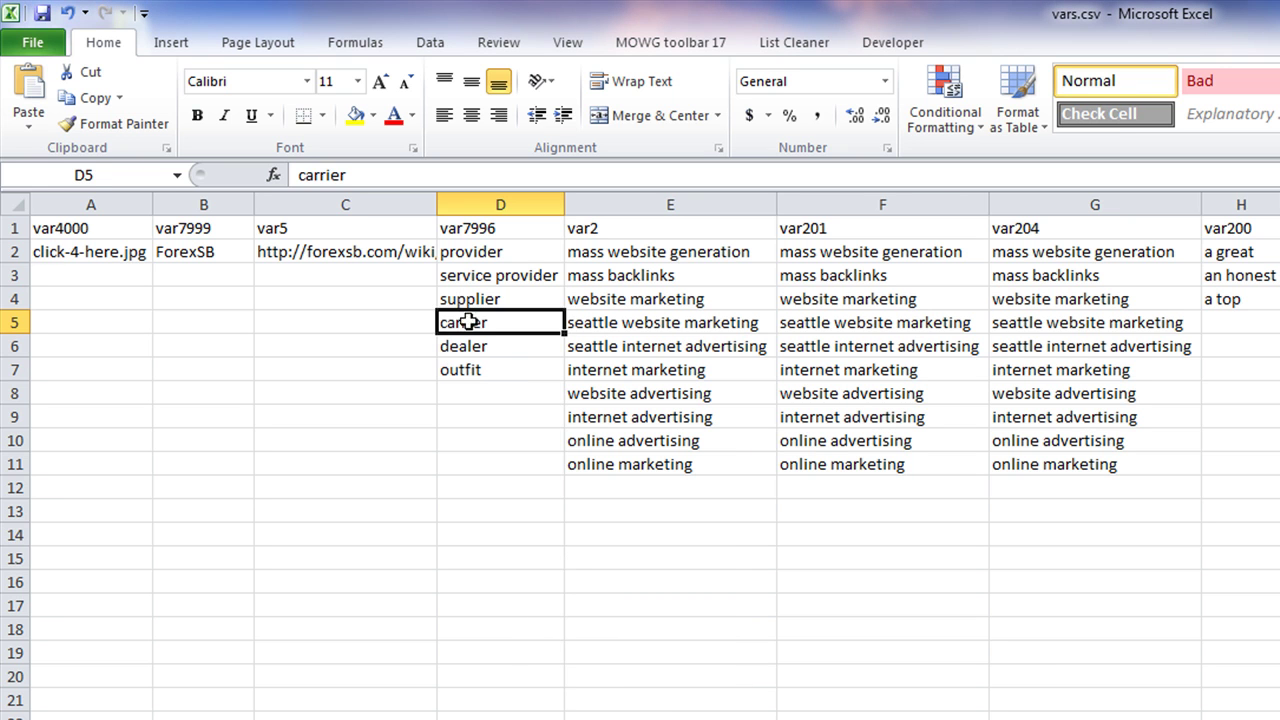
pyautogui.click(487, 464)
# Step: Replace "supplier" in the var7996 column with "dental clinic"
pyautogui.click(491, 297)
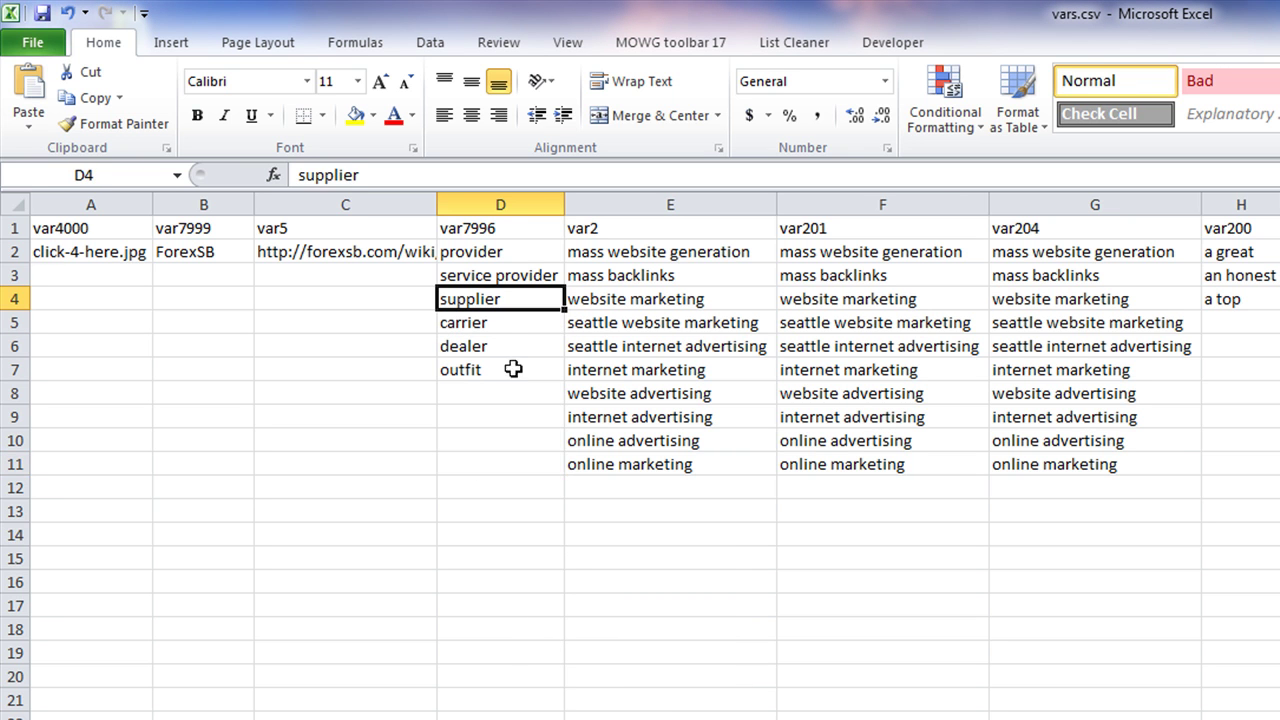
pyautogui.write('firm')
pyautogui.press('BackSpace')
pyautogui.press('BackSpace')
pyautogui.press('BackSpace')
pyautogui.press('BackSpace')
pyautogui.write('dne')
pyautogui.press('BackSpace')
pyautogui.press('BackSpace')
pyautogui.write('en')
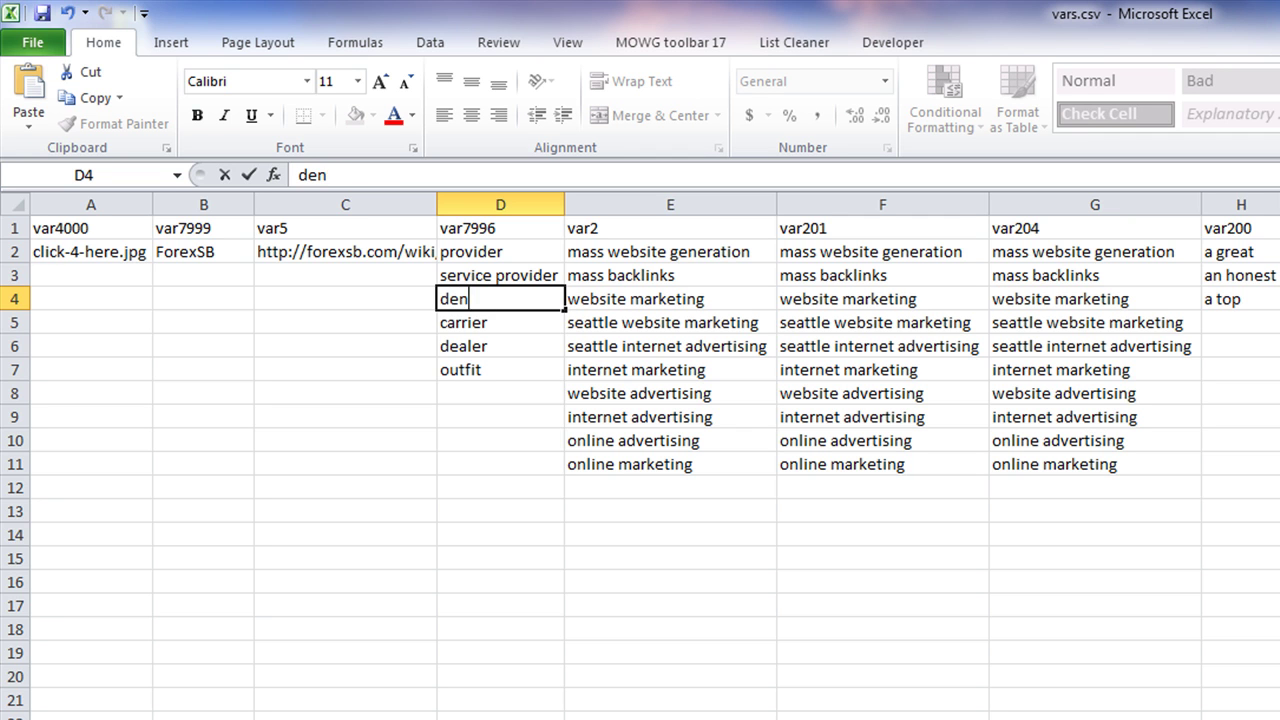
pyautogui.write('tal clinic')
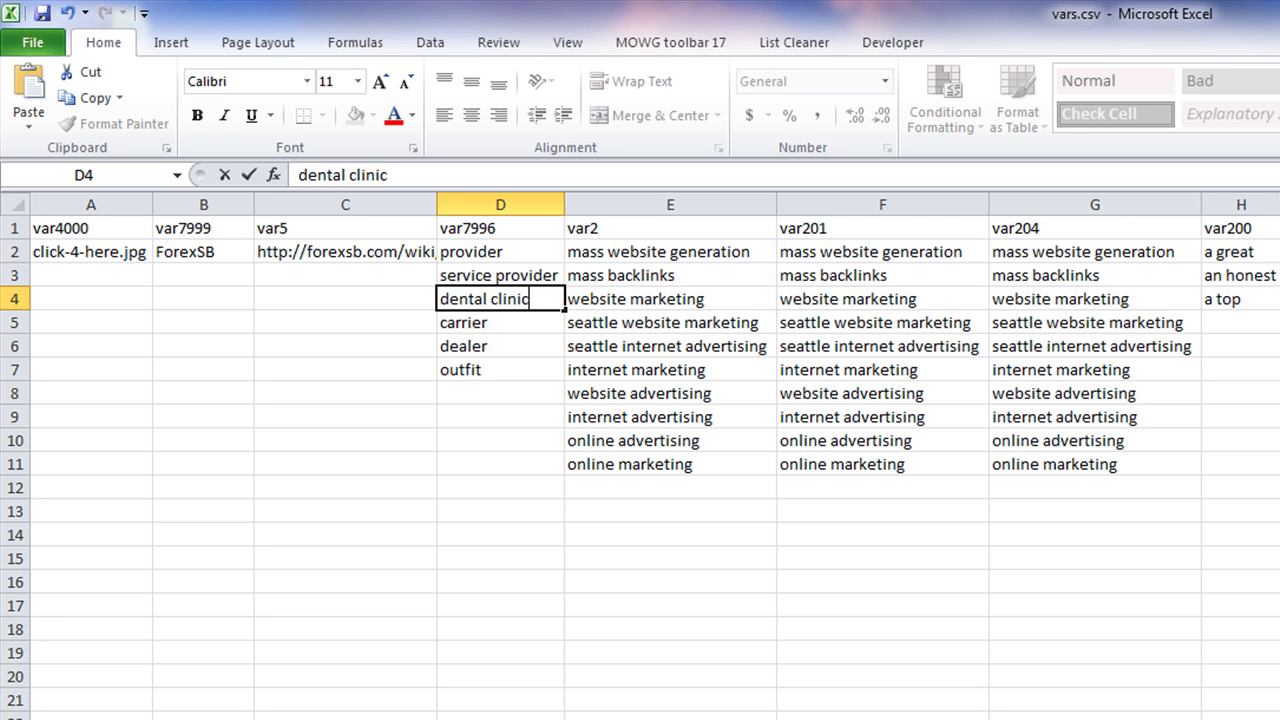
pyautogui.click(500, 528)
# Step: Undo the "dental clinic" entry, the cell deletion and the cleared "company" cell in the var7996 column
pyautogui.click(193, 254)
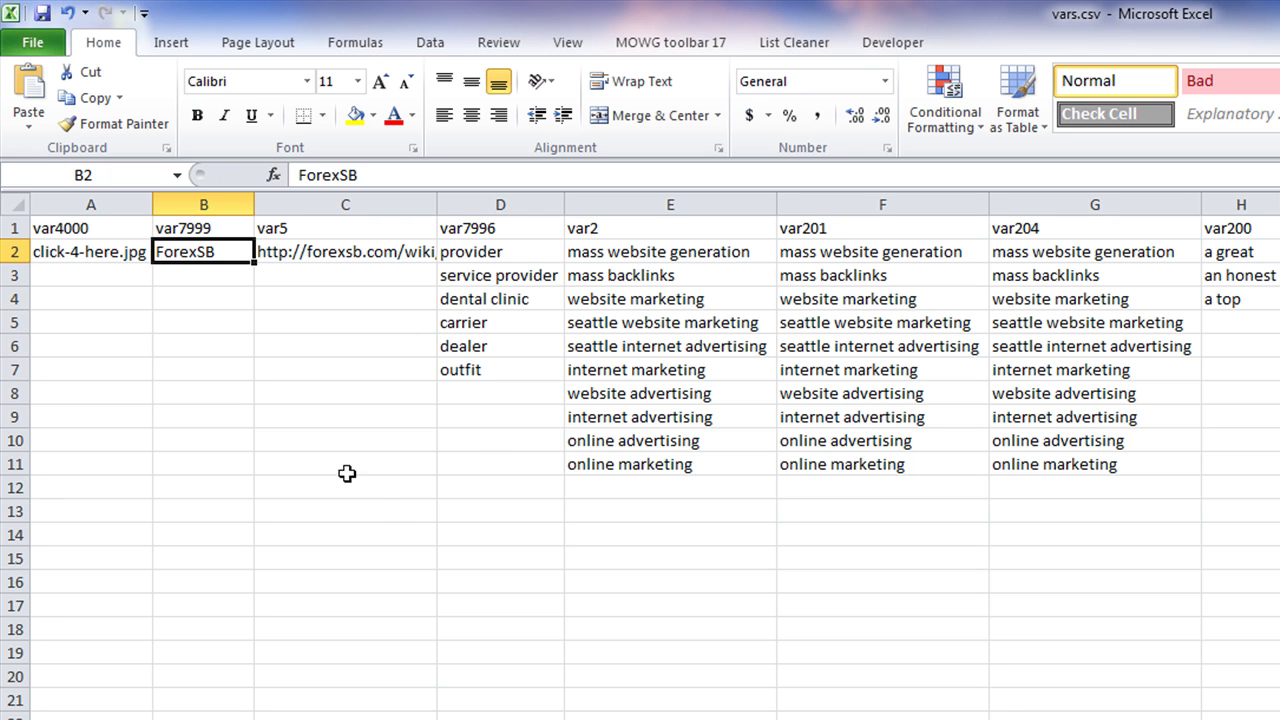
pyautogui.click(67, 13)
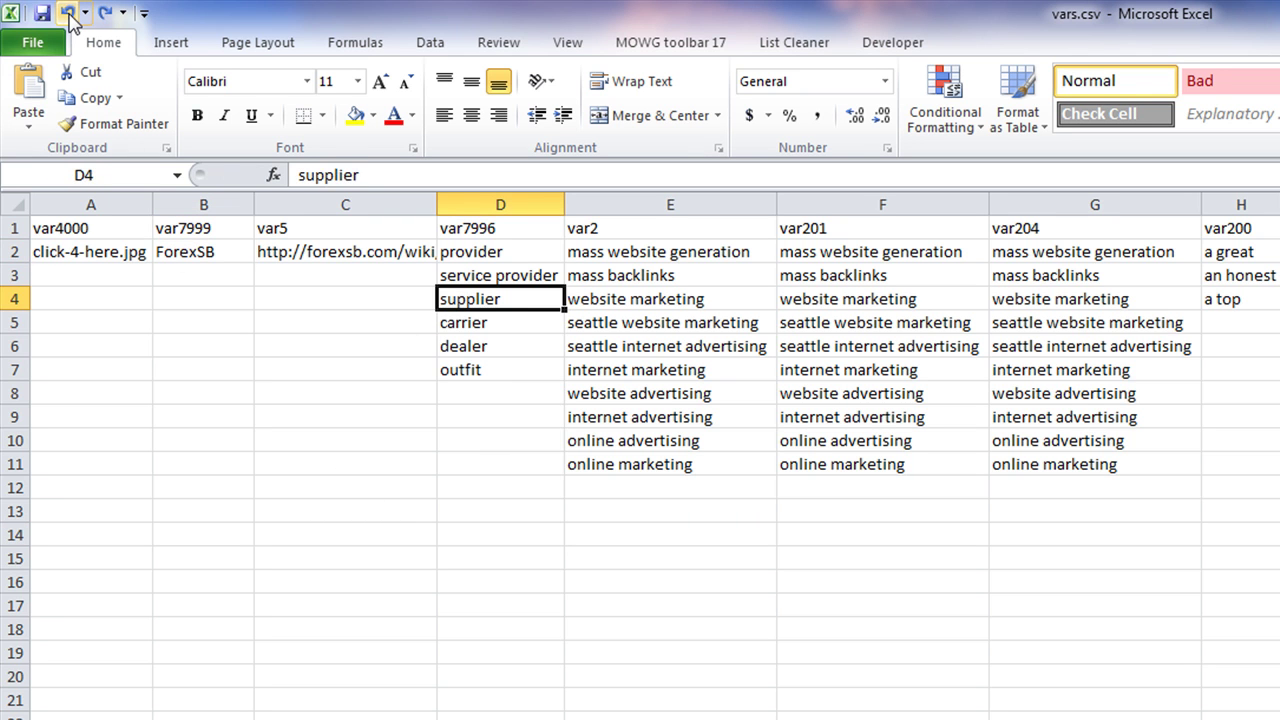
pyautogui.click(67, 13)
pyautogui.click(67, 13)
pyautogui.click(700, 590)
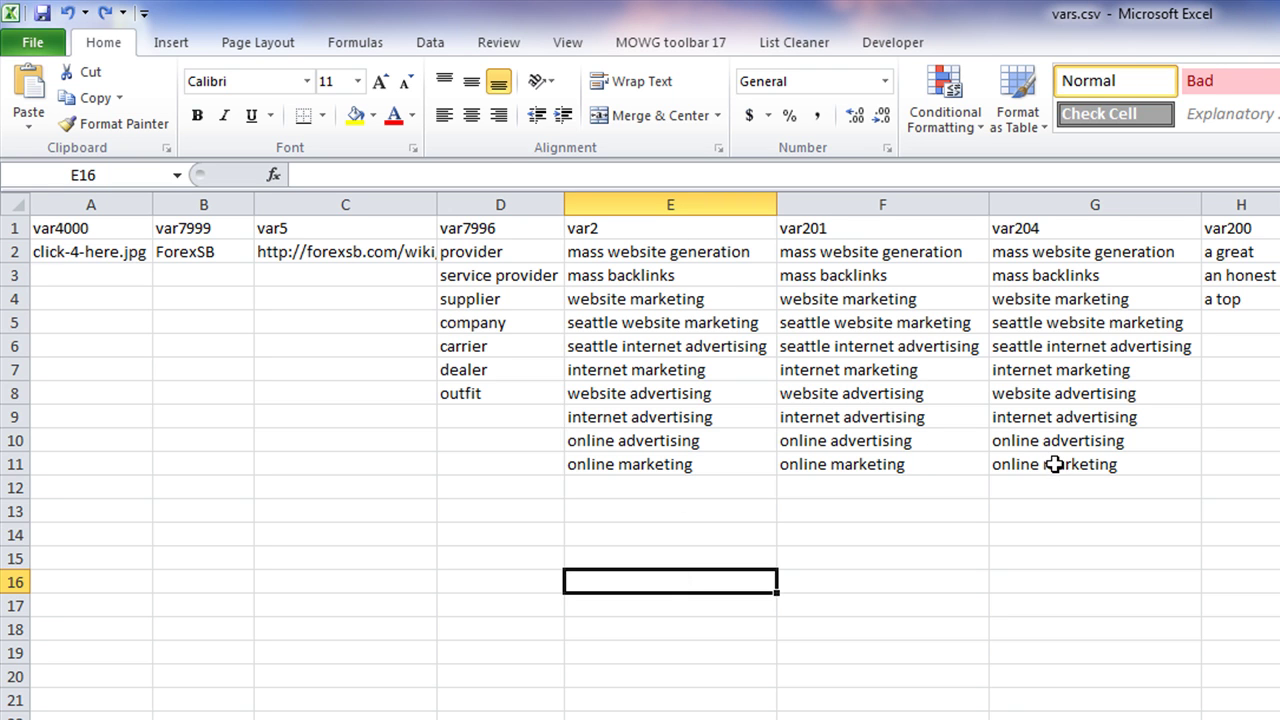
# Step: Clear all entries beneath the headers of the var2, var201 and var204 columns using the MOWG Clean Columns dialog
pyautogui.click(697, 48)
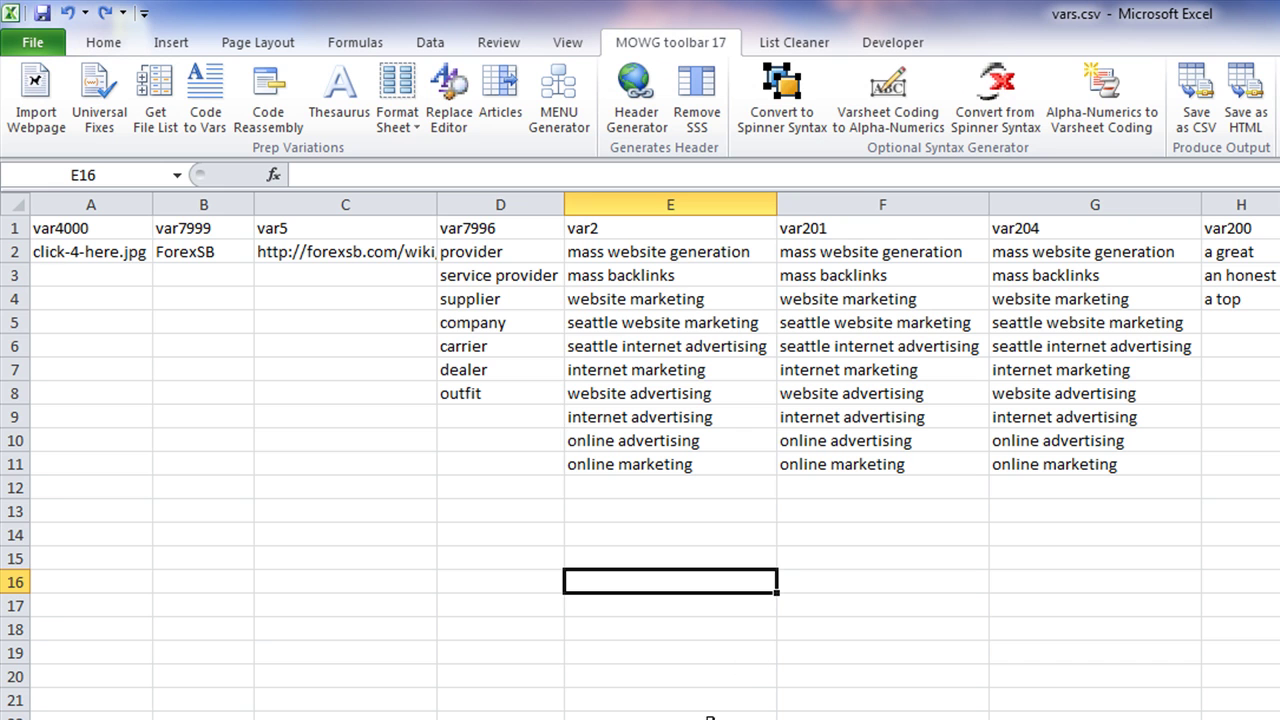
pyautogui.click(400, 112)
pyautogui.click(440, 178)
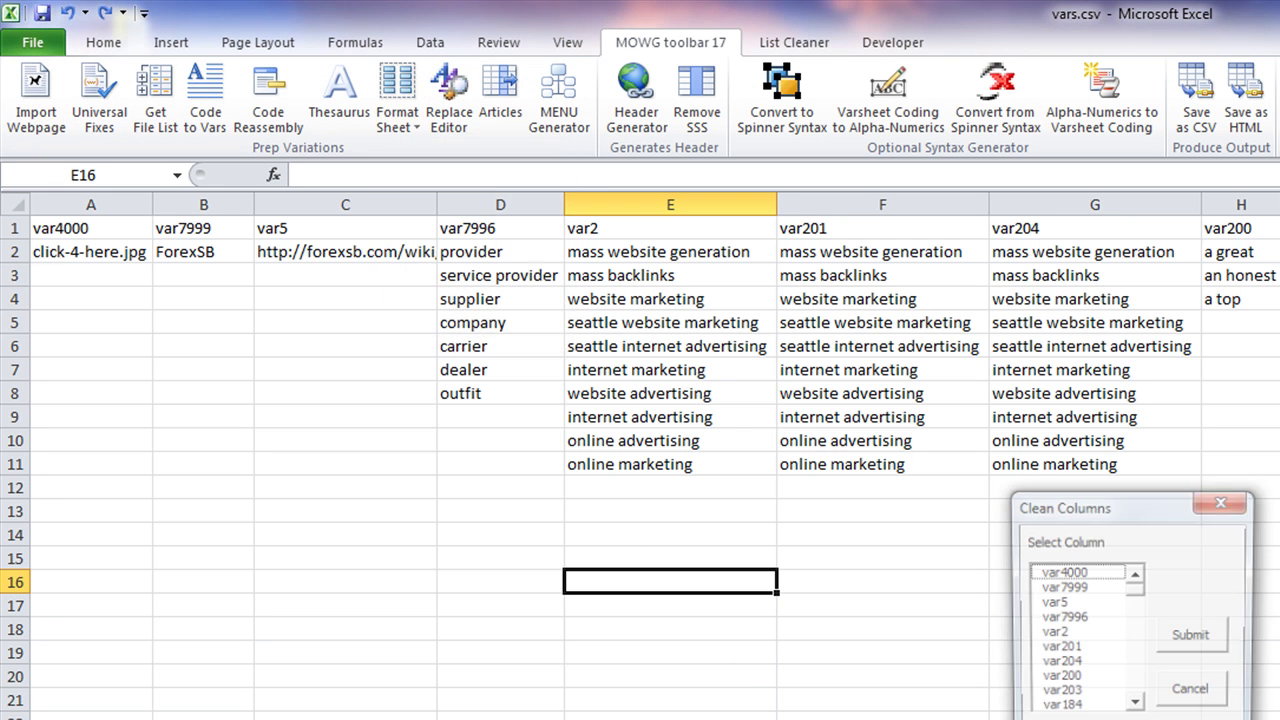
pyautogui.click(1062, 634)
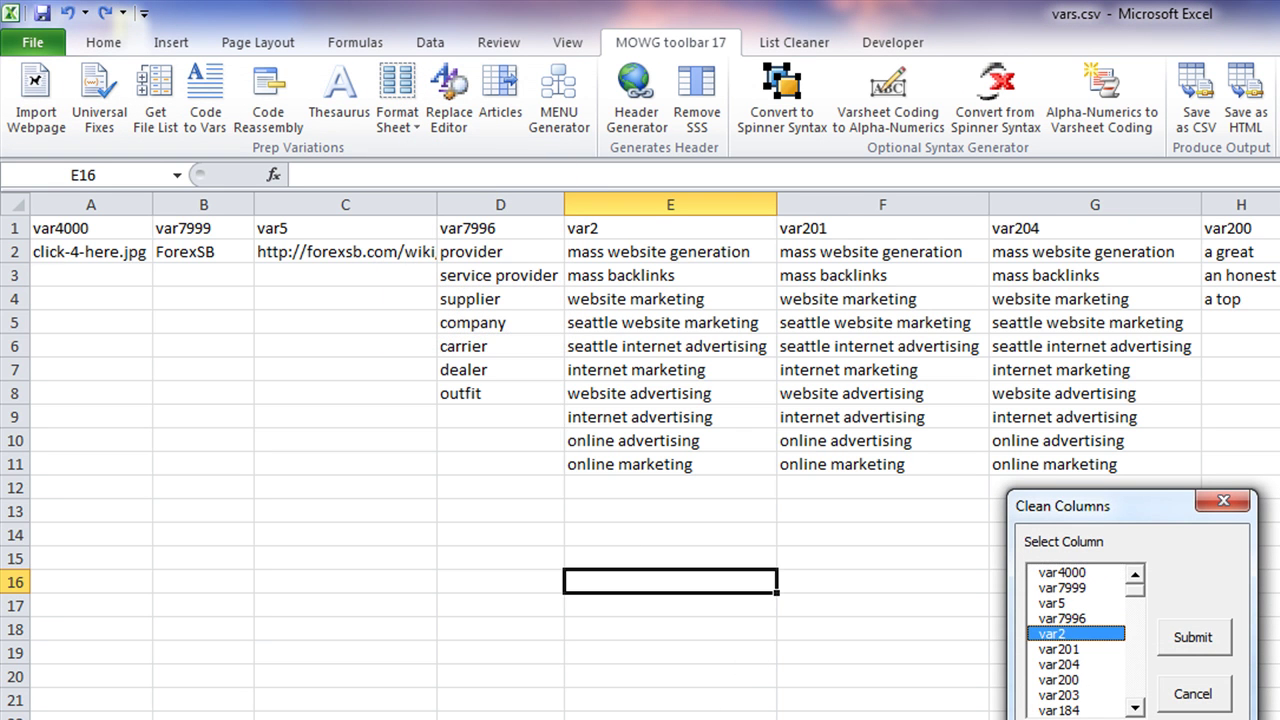
pyautogui.keyDown('shift'); pyautogui.click(1053, 665); pyautogui.keyUp('shift')
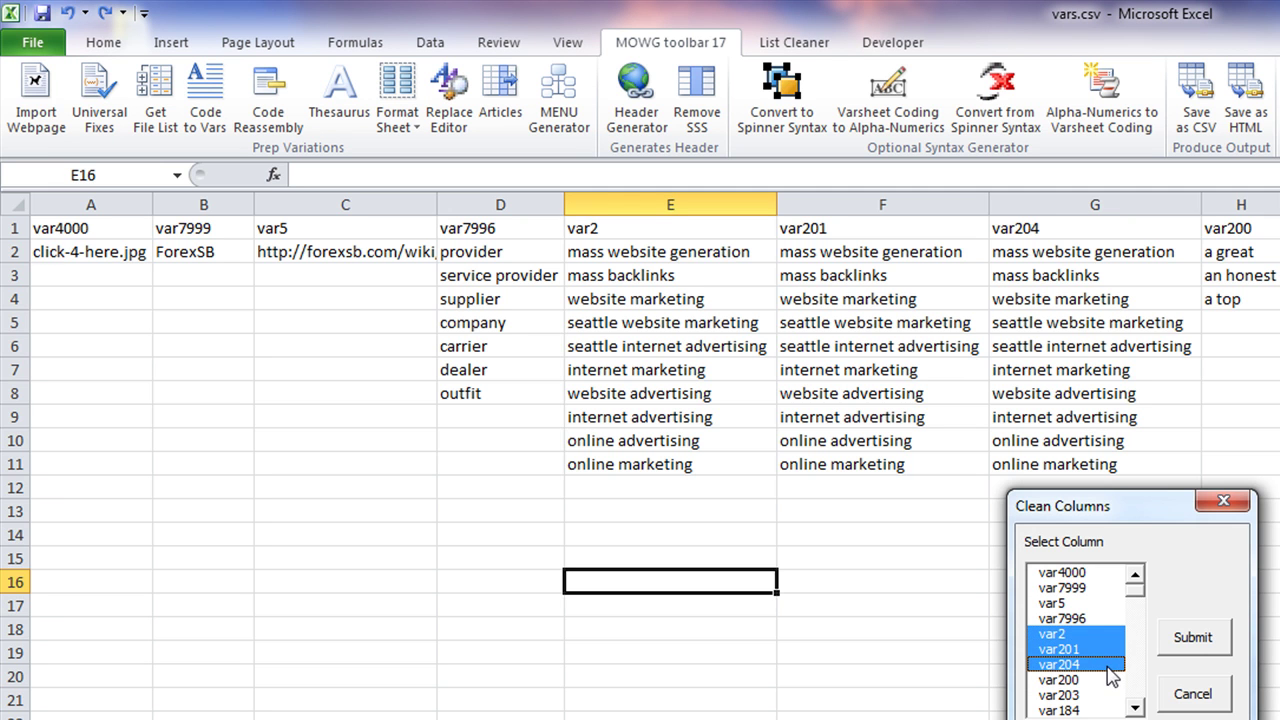
pyautogui.click(1177, 640)
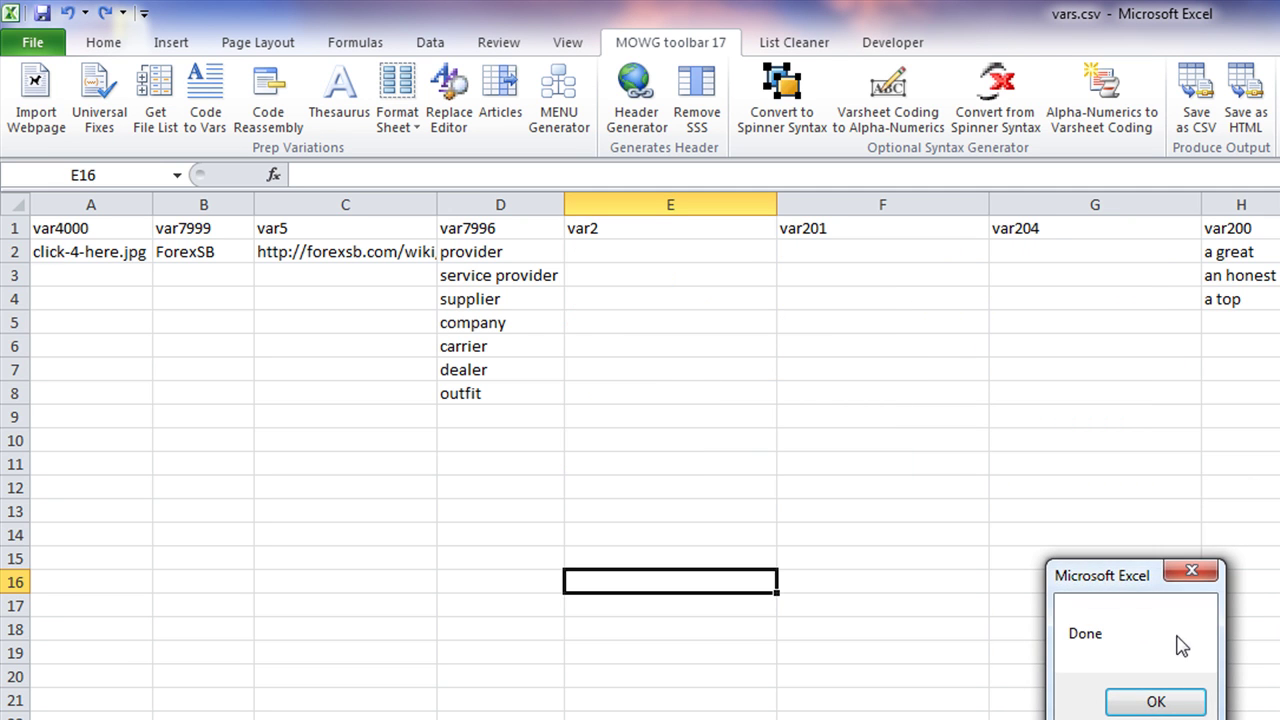
pyautogui.click(1154, 700)
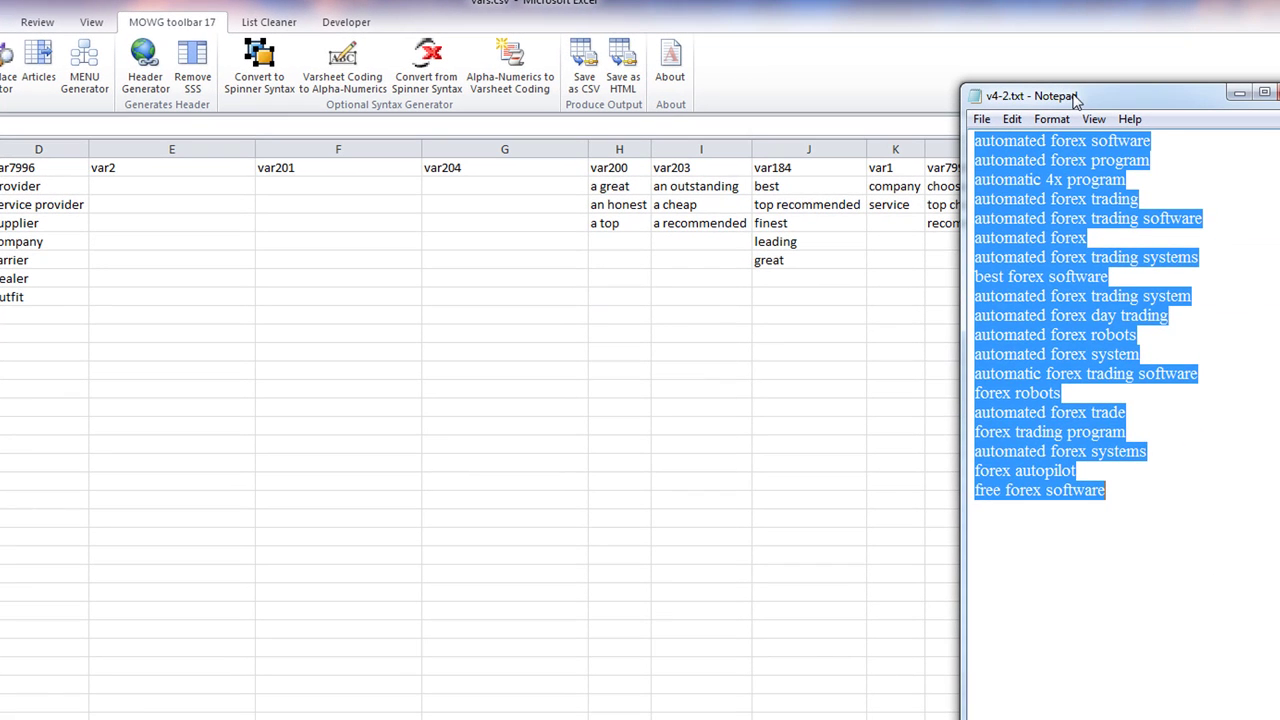
# Step: Copy the whole forex keyword list from v4-2.txt in Notepad and paste it into the var2 column from row 2
pyautogui.moveTo(1196, 584); pyautogui.dragTo(975, 143)
pyautogui.rightClick(1042, 218)
pyautogui.click(1090, 279)
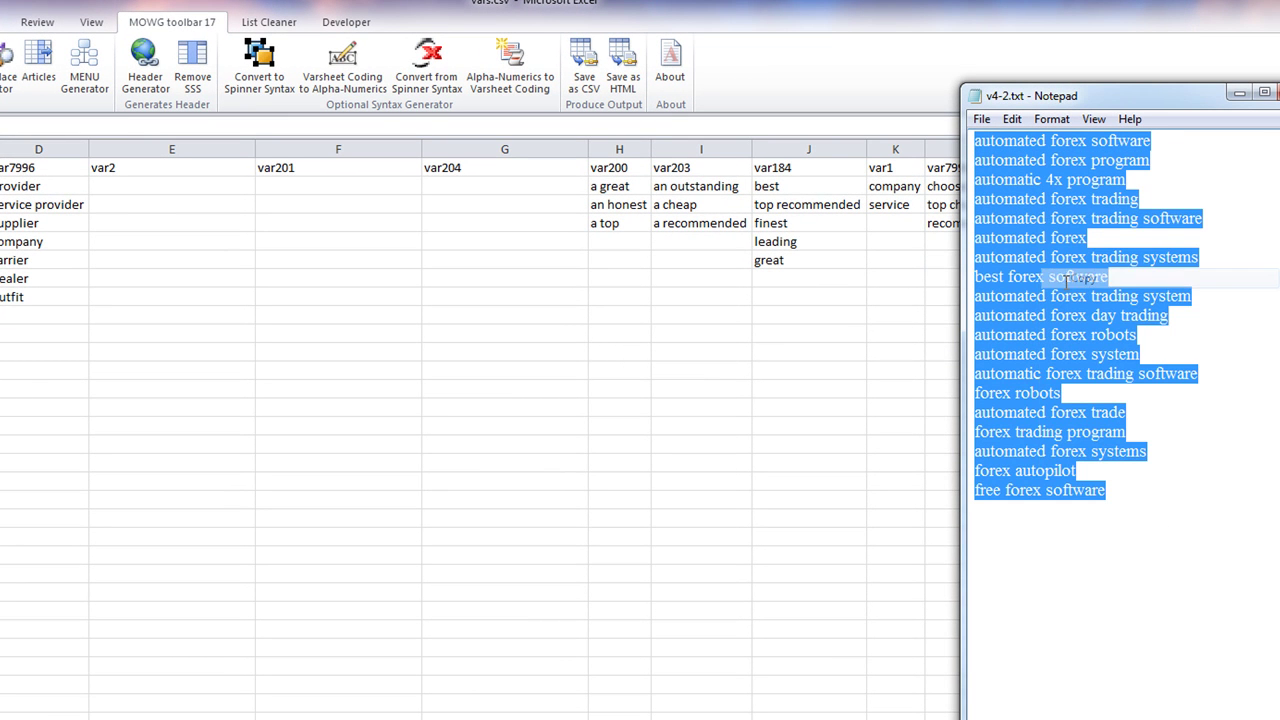
pyautogui.click(135, 185)
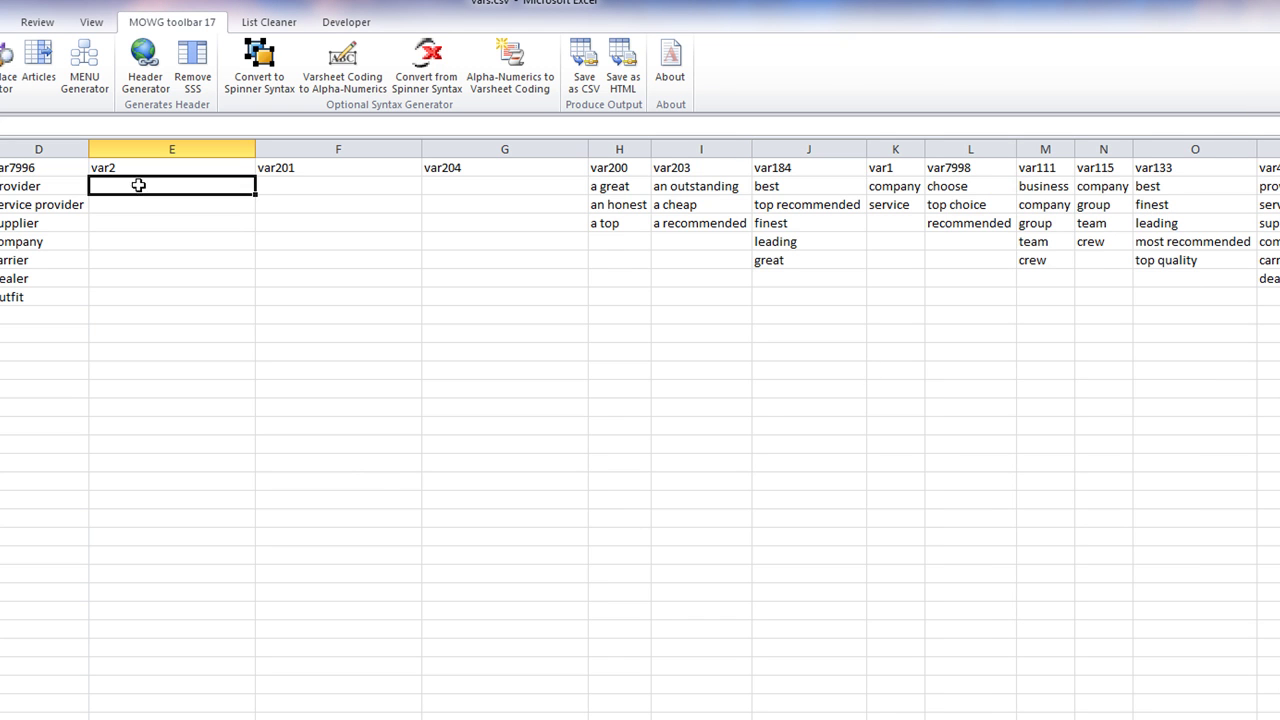
pyautogui.hotkey('ctrl', 'v')
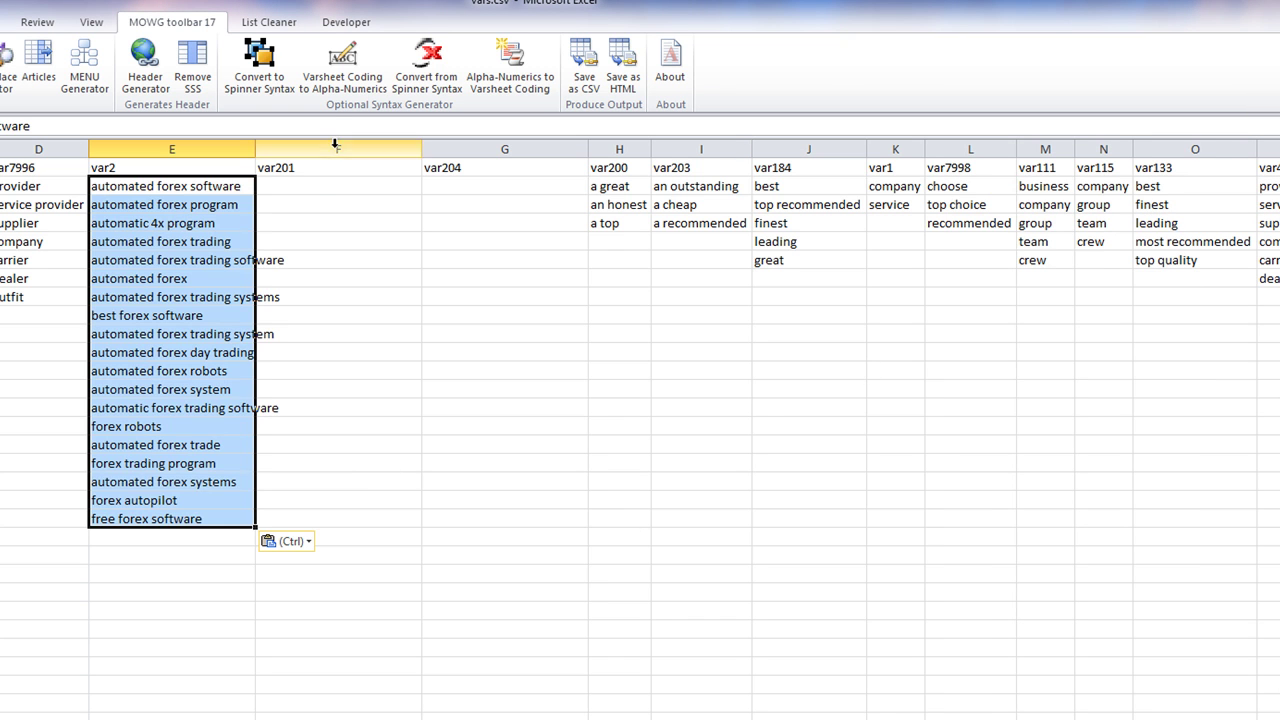
# Step: Paste the same forex keyword list into the var201 and var204 columns from row 2
pyautogui.click(315, 194)
pyautogui.hotkey('ctrl', 'v')
pyautogui.click(455, 184)
pyautogui.hotkey('ctrl', 'v')
pyautogui.click(907, 417)
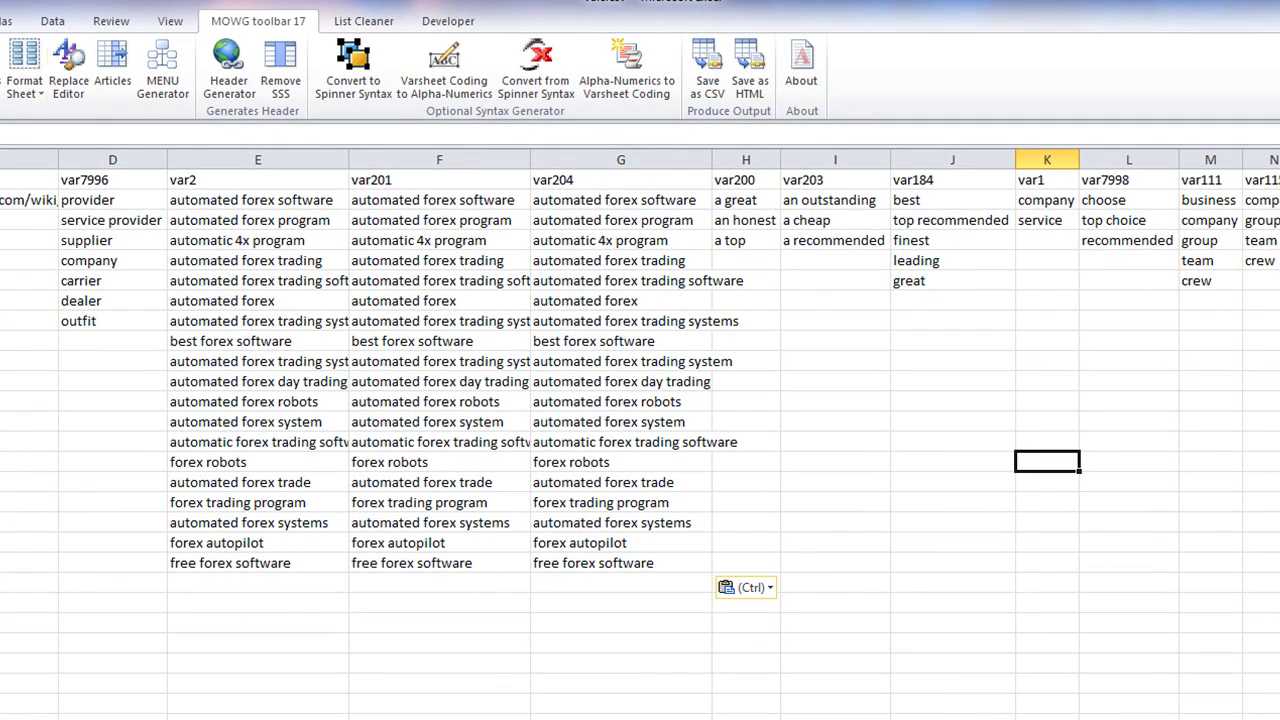
# Step: Run the Menu Generator on the var2 column with 10 results
pyautogui.click(164, 68)
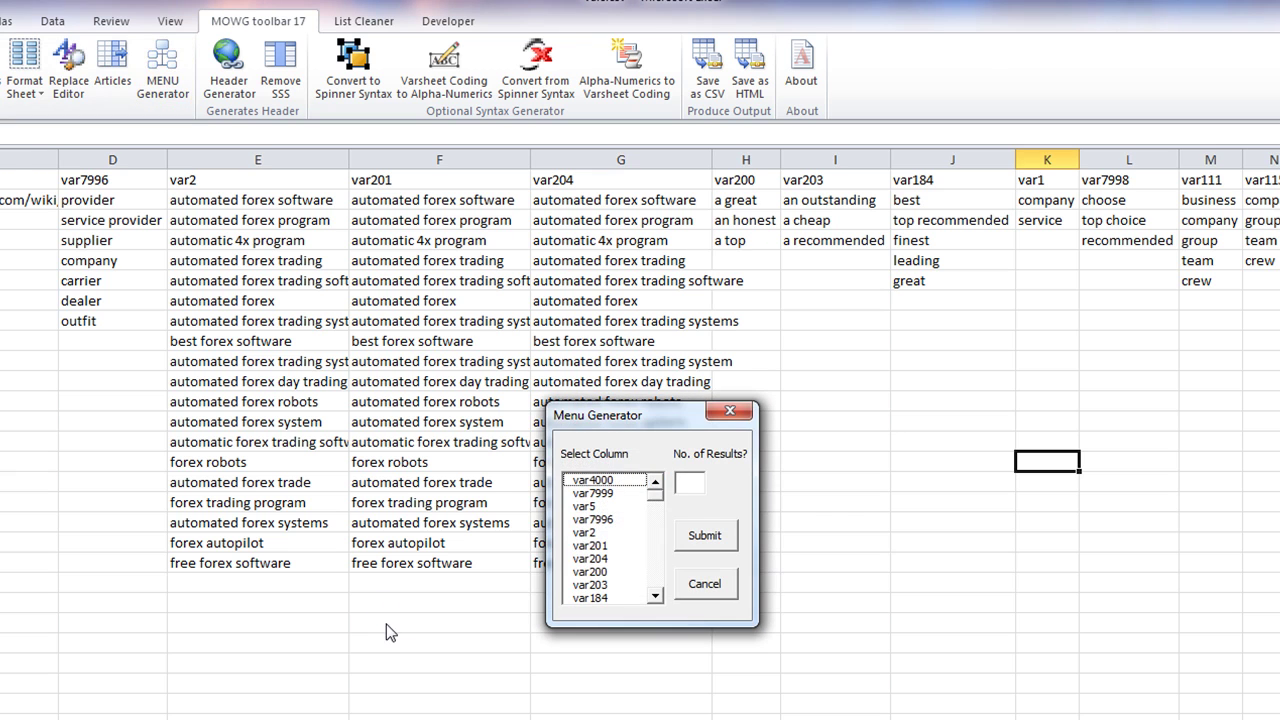
pyautogui.click(590, 532)
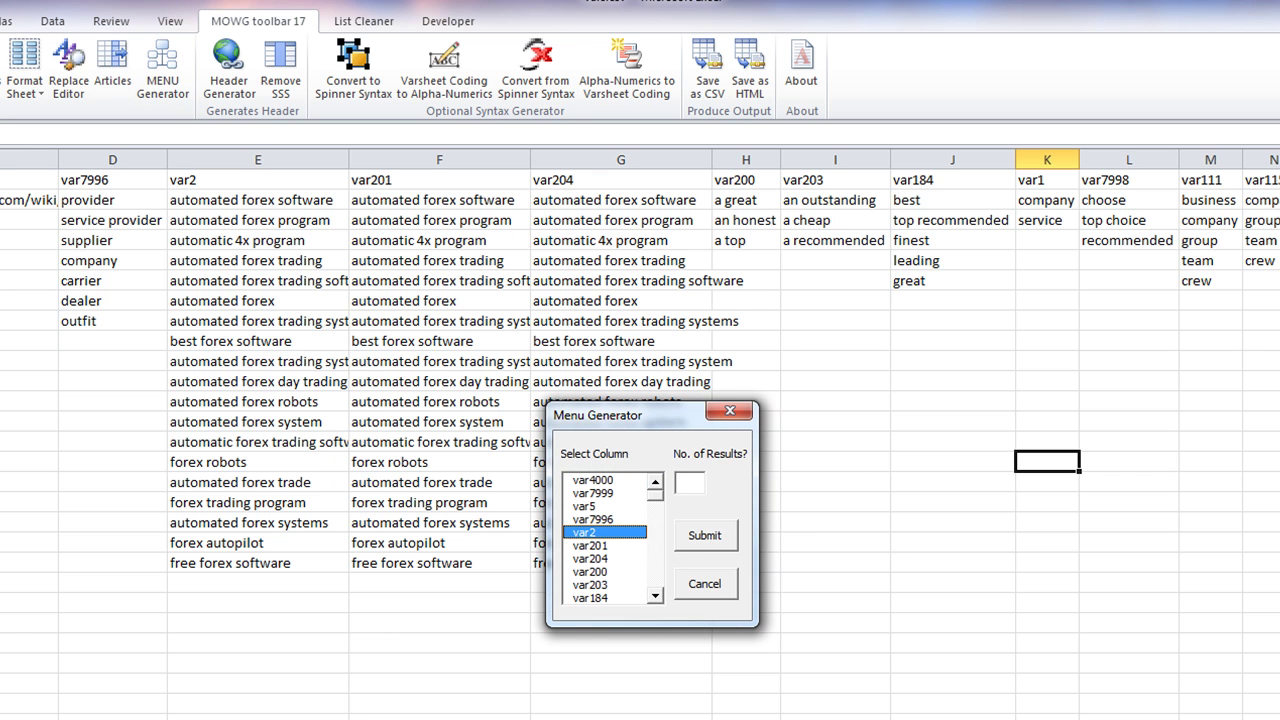
pyautogui.click(689, 482)
pyautogui.write('100')
pyautogui.click(704, 535)
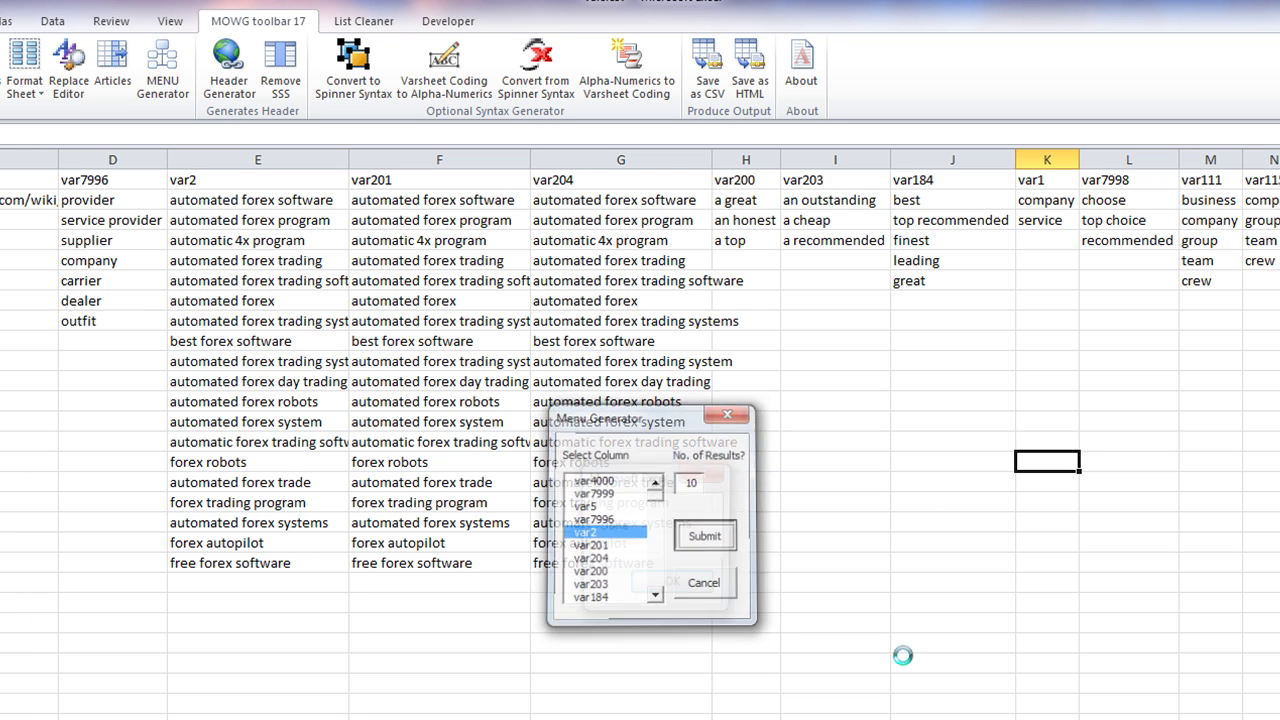
pyautogui.click(672, 586)
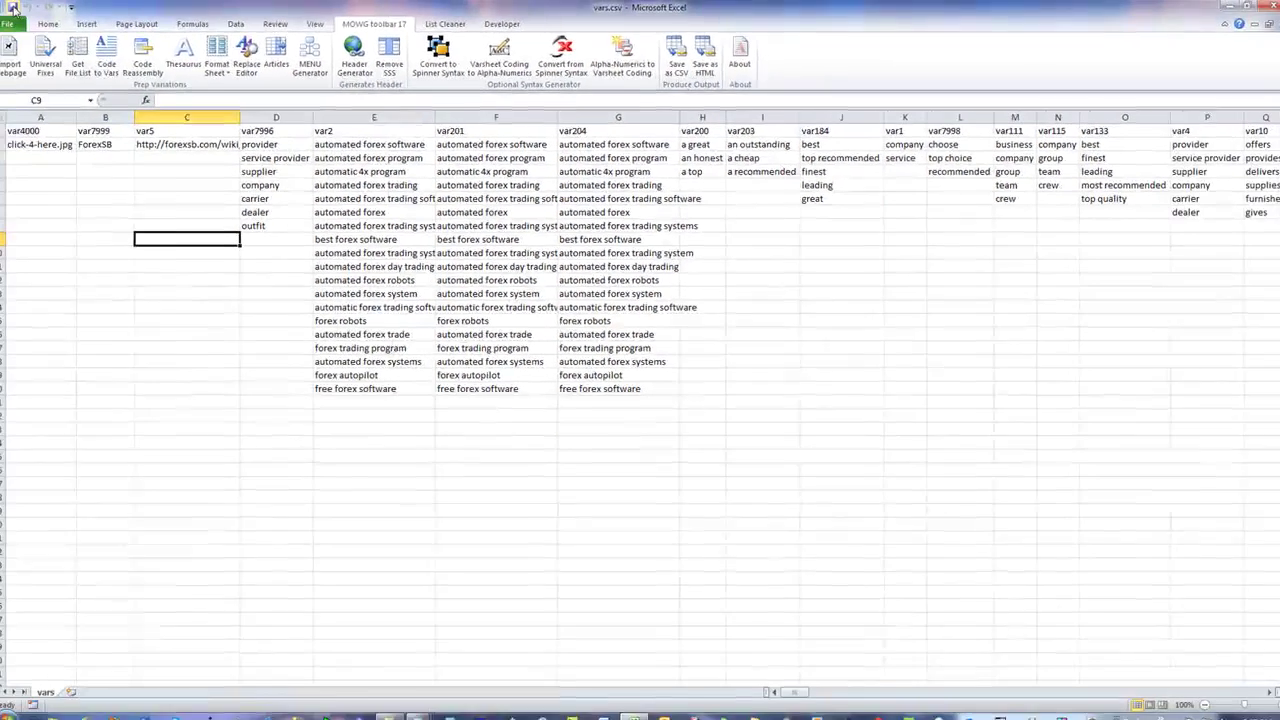
# Step: Save vars.csv keeping the CSV format, and close Excel without saving again
pyautogui.click(12, 7)
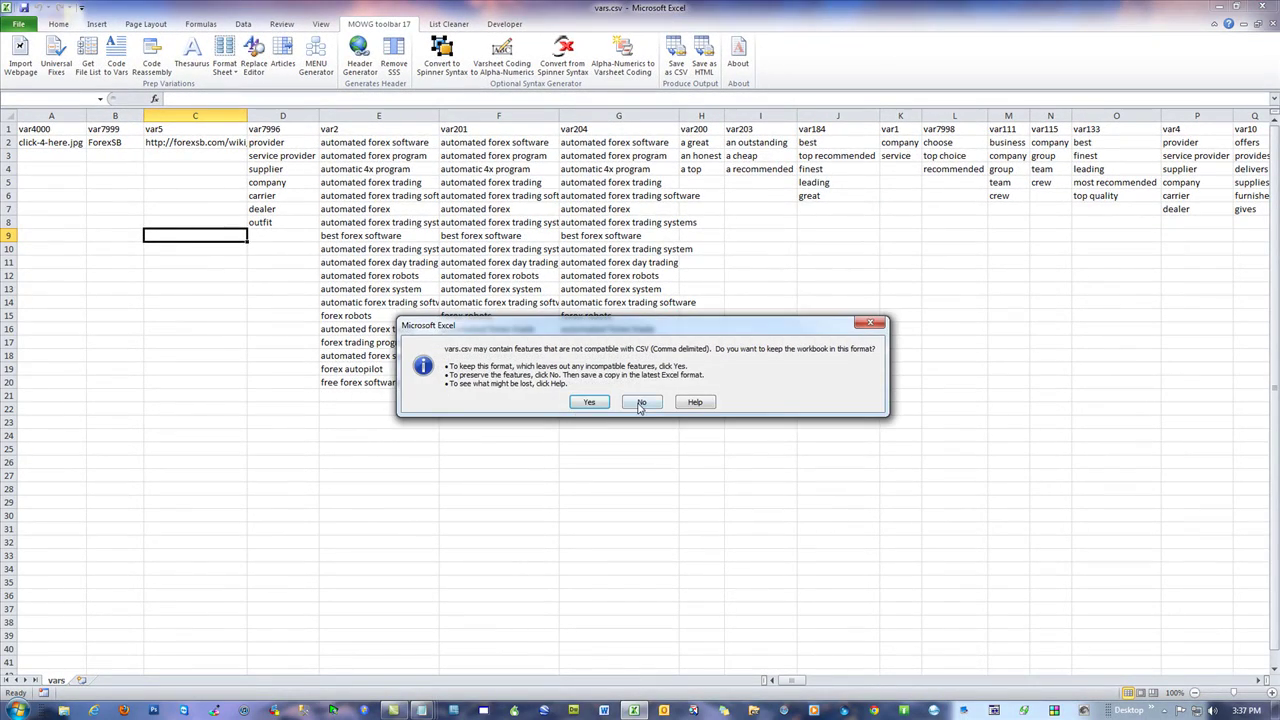
pyautogui.click(591, 402)
pyautogui.click(1267, 7)
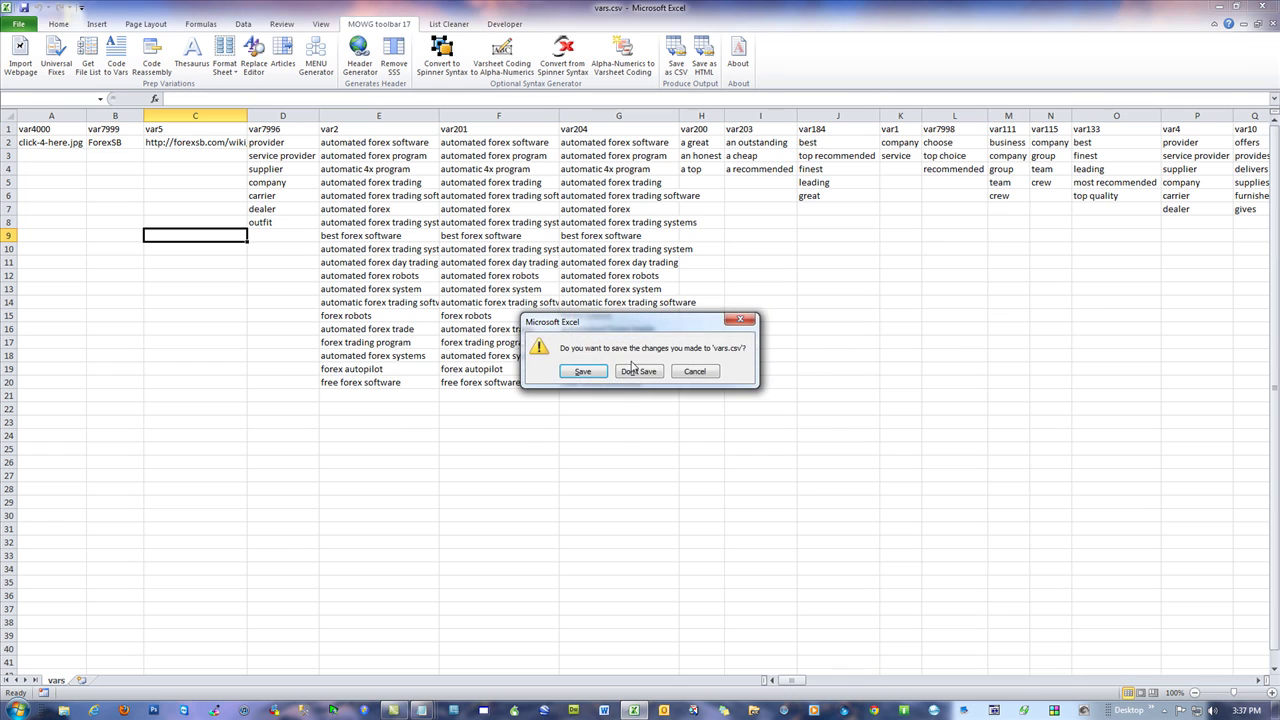
pyautogui.click(638, 371)
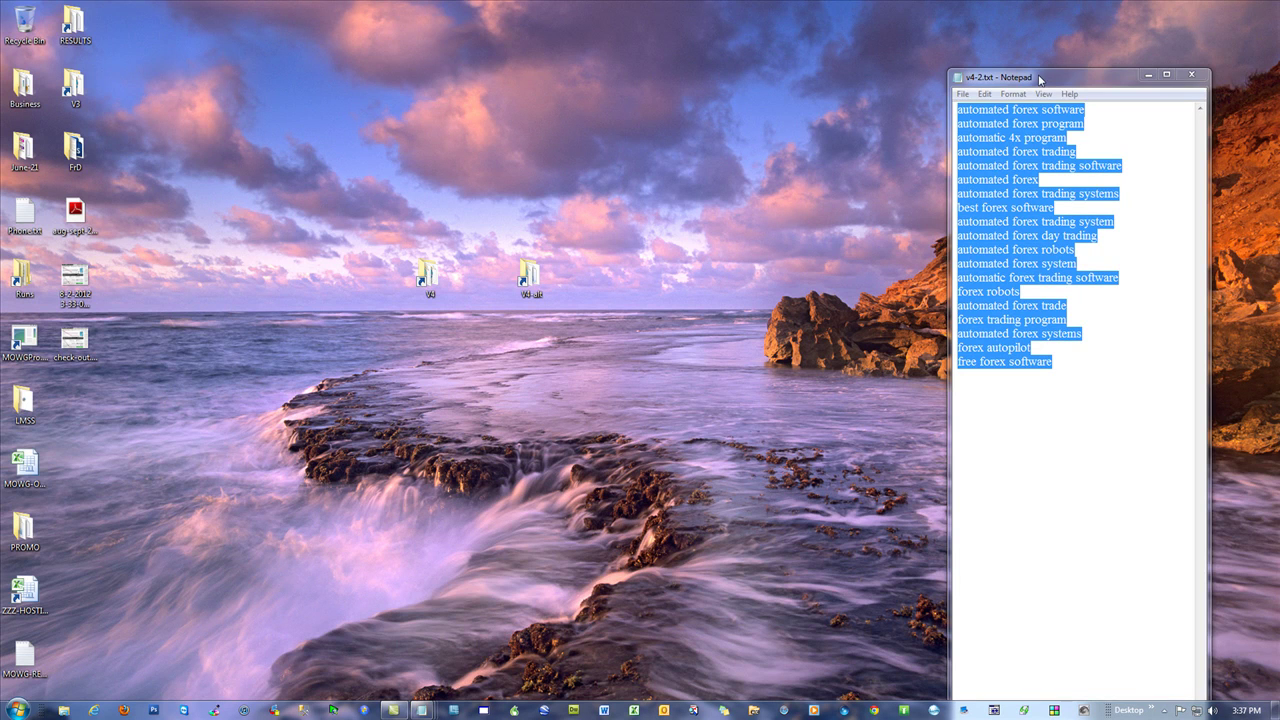
# Step: Hide the Notepad keyword list and reopen vars.csv from the V4-alt folder
pyautogui.click(421, 710)
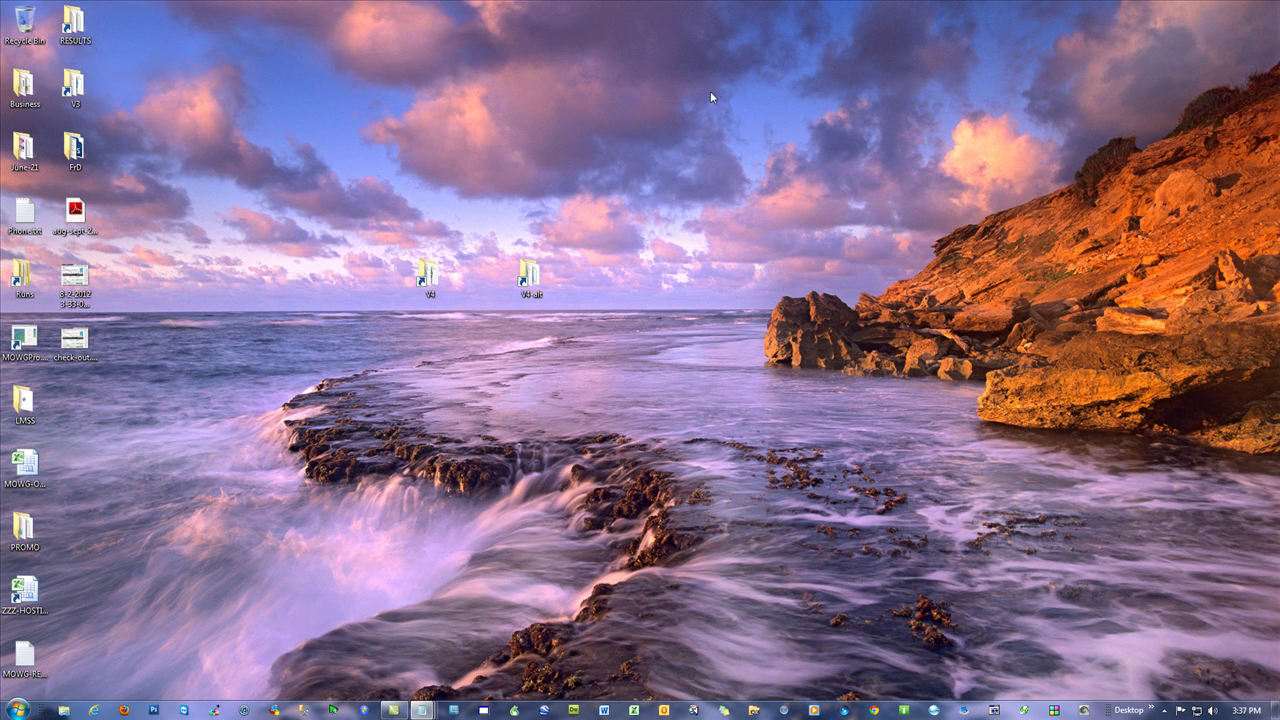
pyautogui.doubleClick(528, 274)
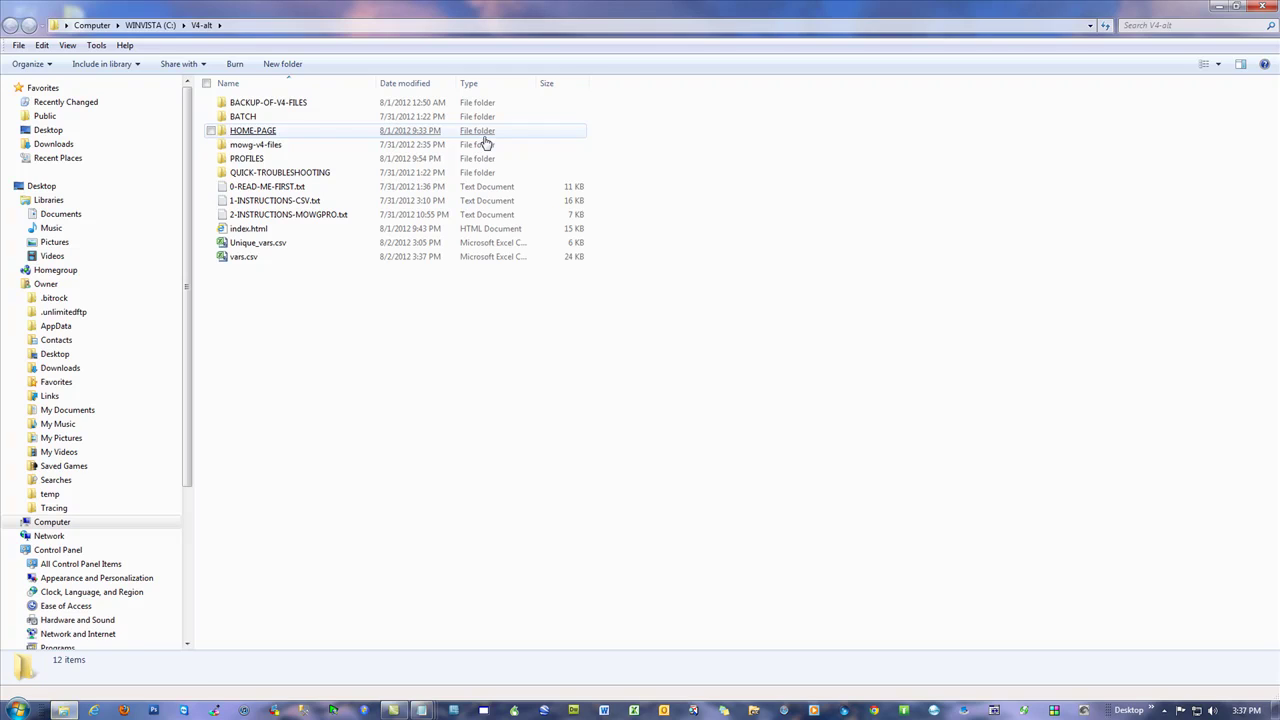
pyautogui.doubleClick(243, 256)
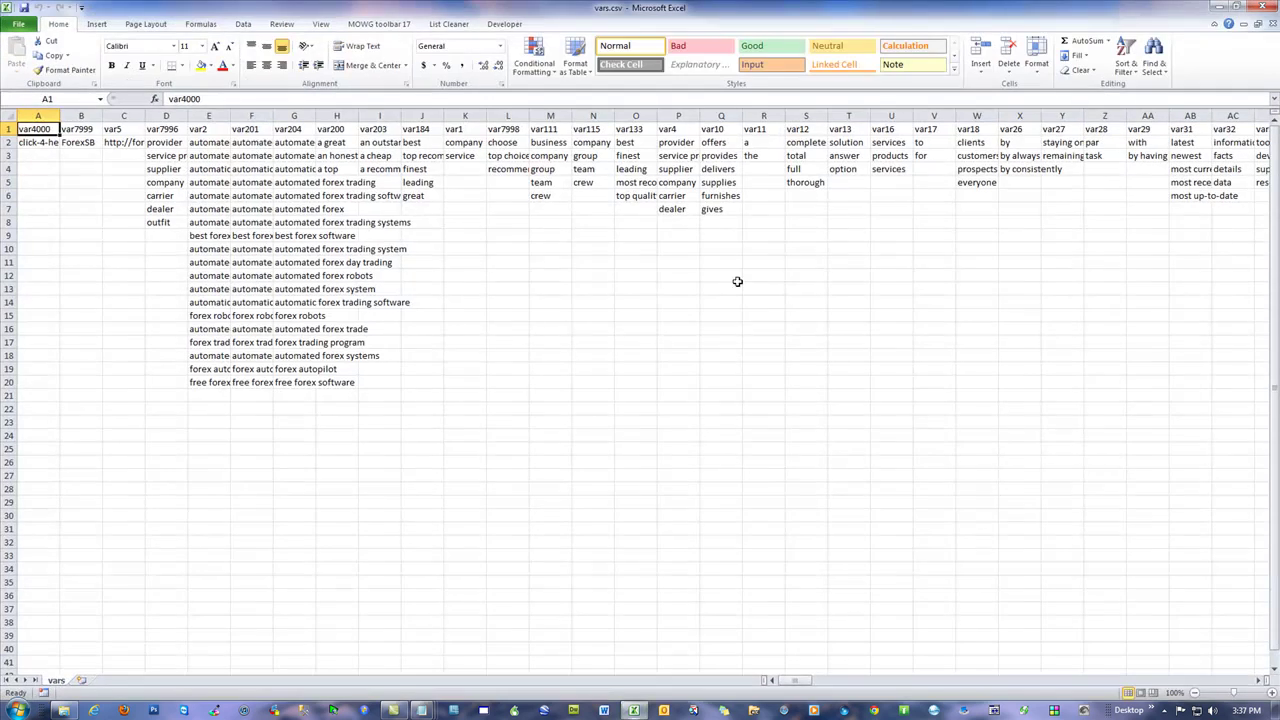
# Step: Check the brand in var7999, the URL in var5 and the first var2 keyword, and look over the sheet formatting commands
pyautogui.click(90, 141)
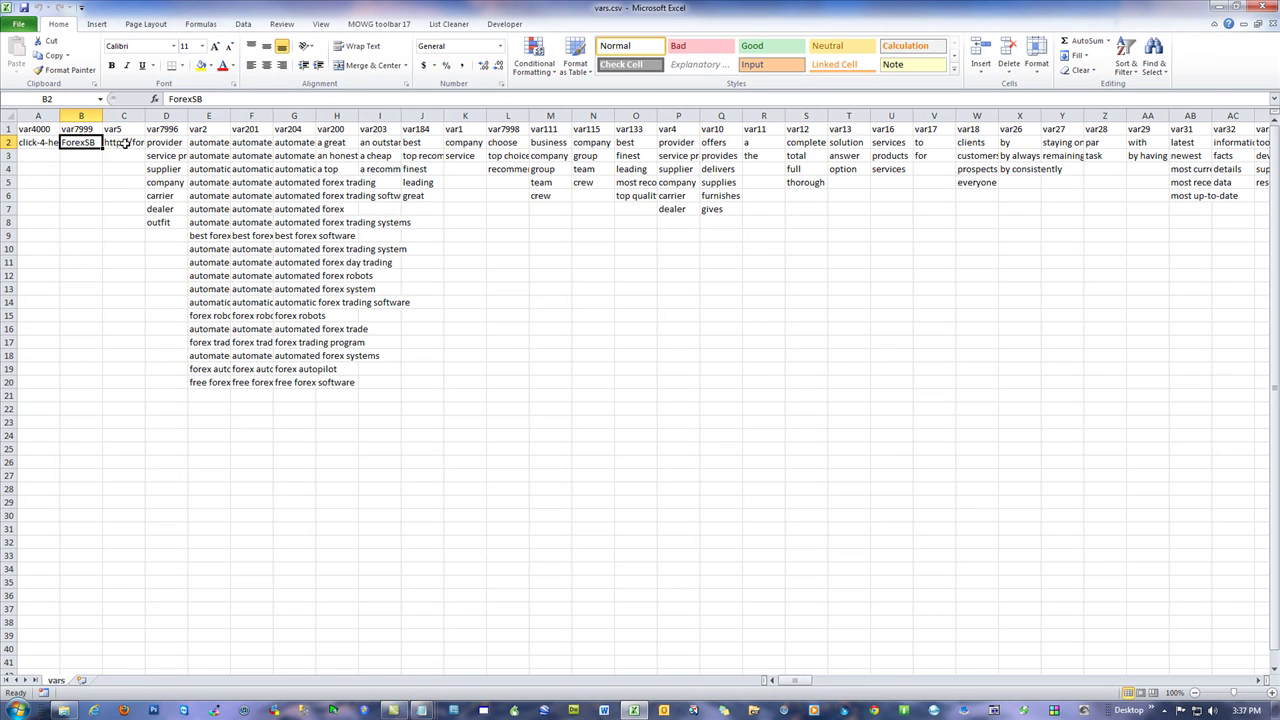
pyautogui.click(120, 143)
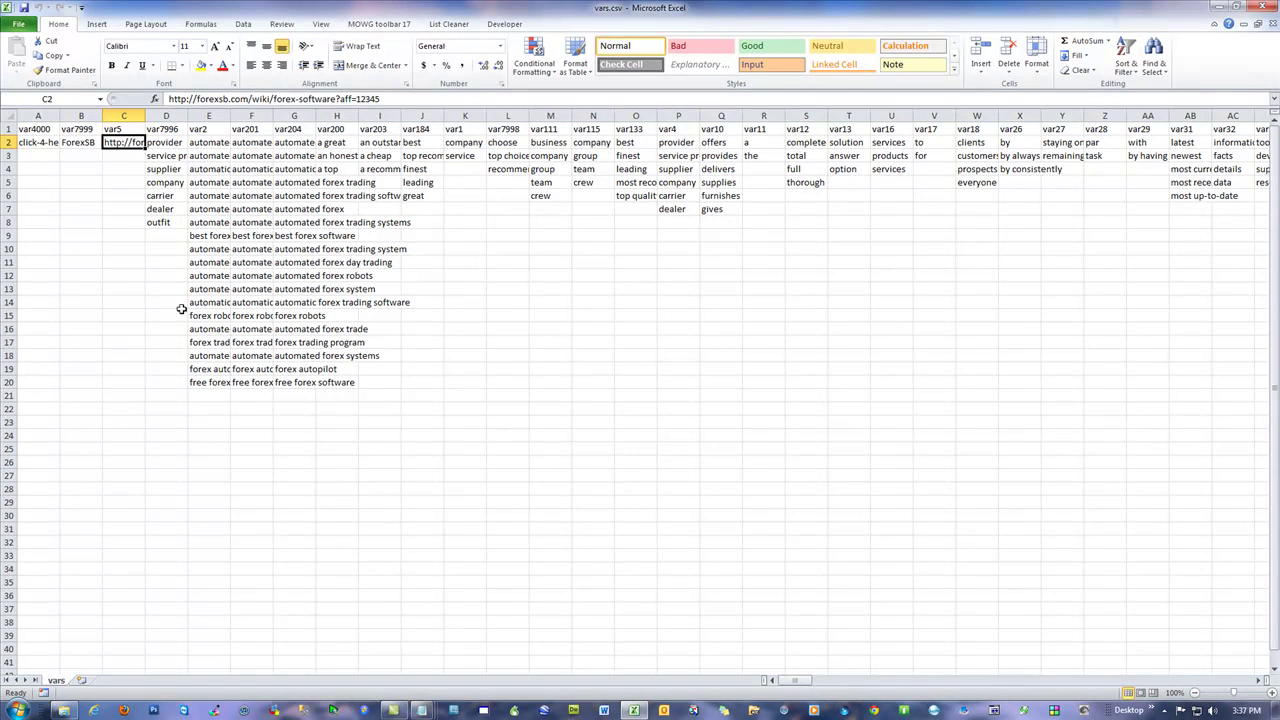
pyautogui.click(213, 143)
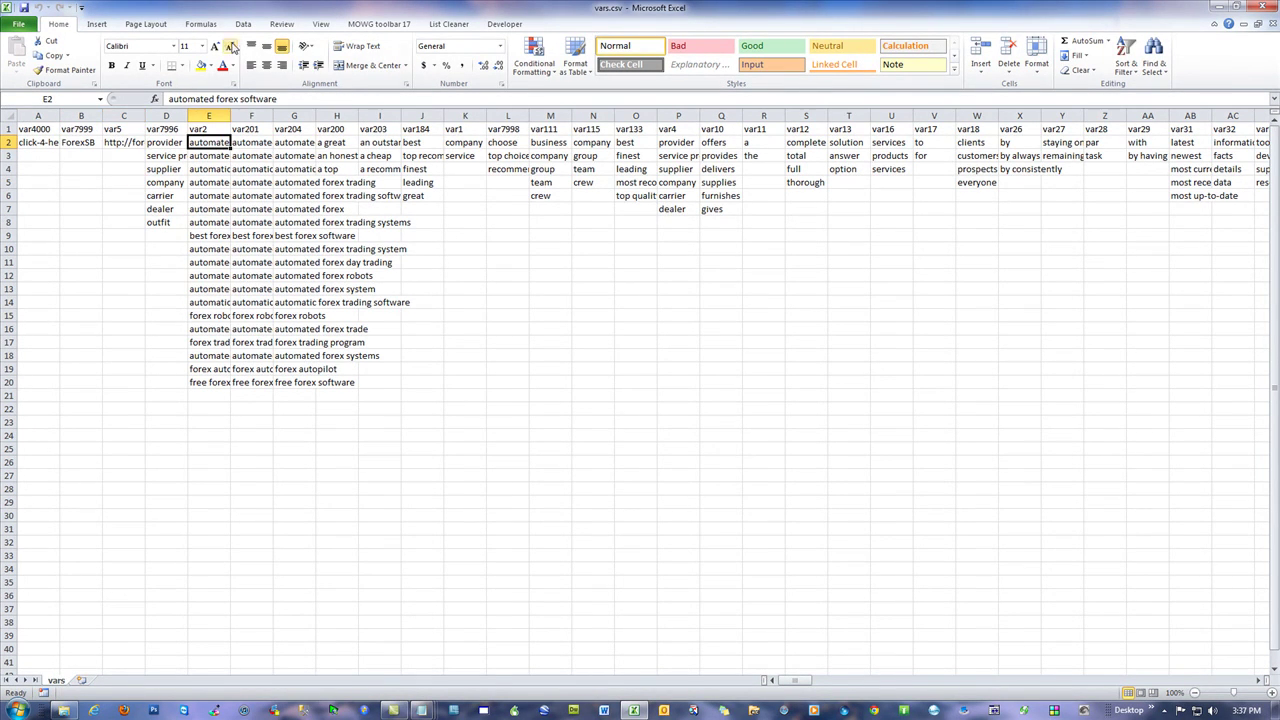
pyautogui.click(367, 23)
pyautogui.click(223, 55)
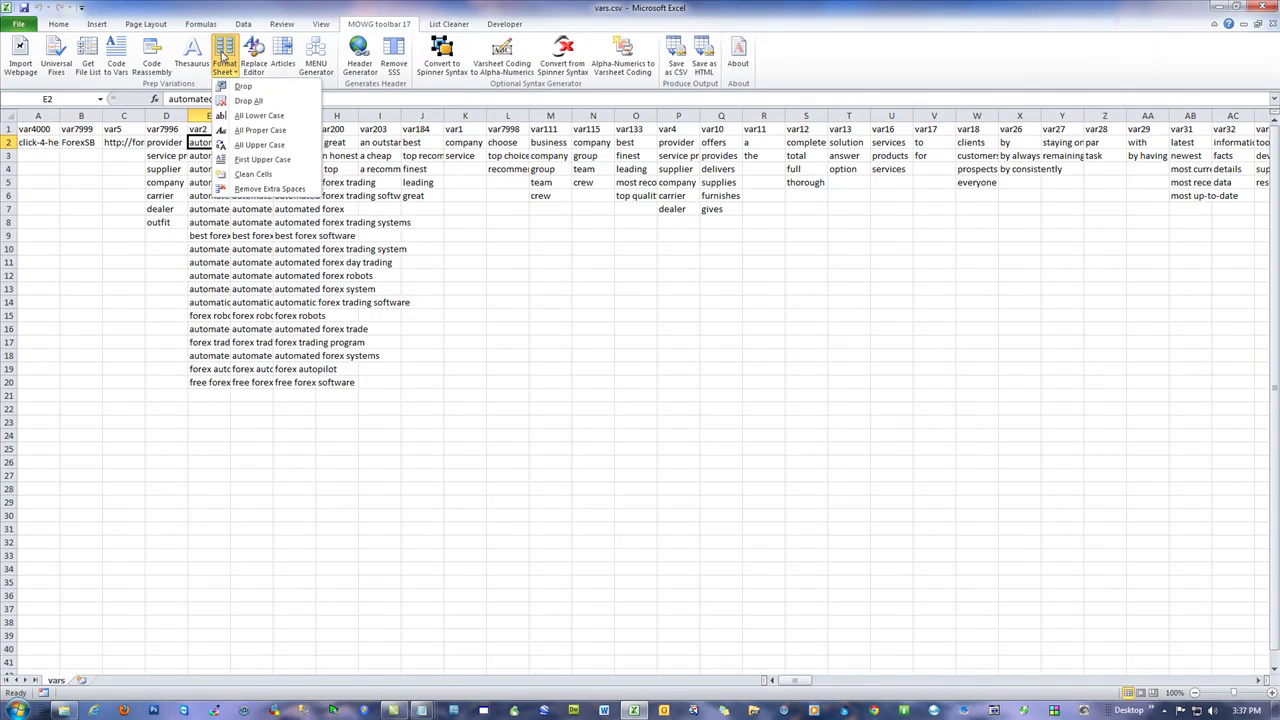
pyautogui.click(249, 101)
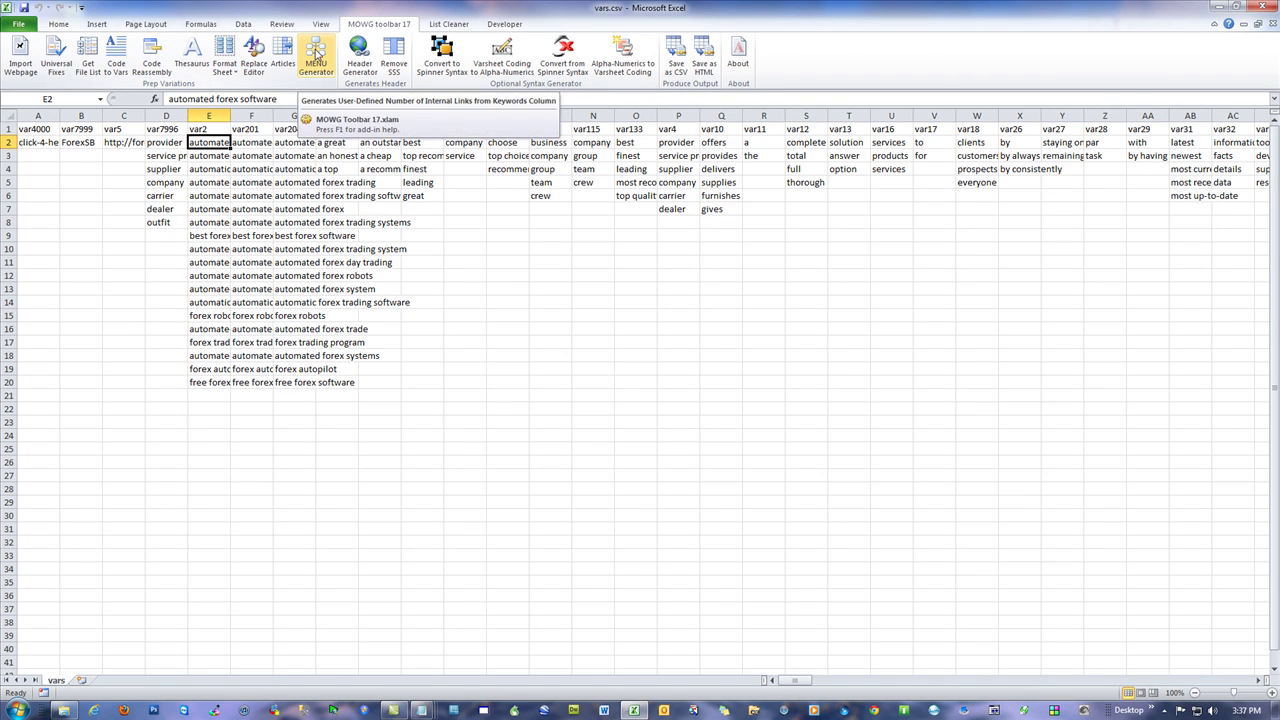
pyautogui.click(315, 55)
pyautogui.click(599, 363)
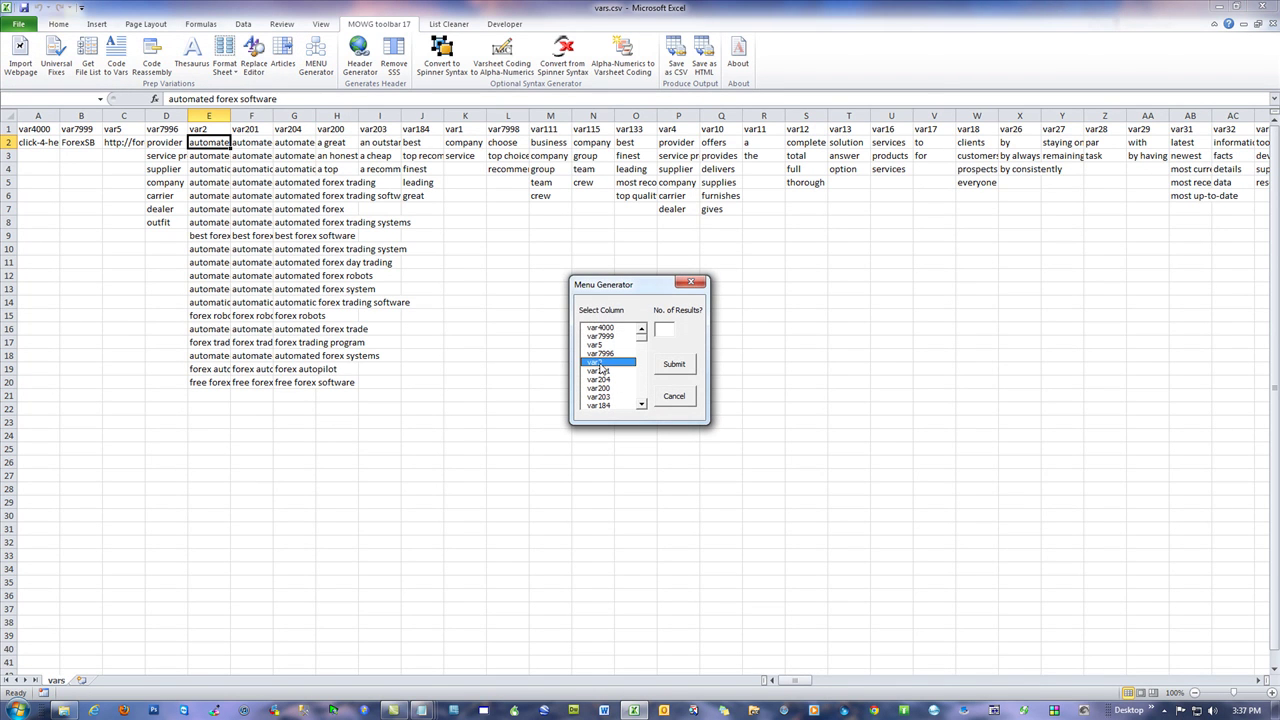
pyautogui.click(657, 336)
pyautogui.click(667, 366)
pyautogui.click(660, 397)
# Step: Save vars.csv keeping the CSV format, and close Excel
pyautogui.click(24, 8)
pyautogui.click(600, 402)
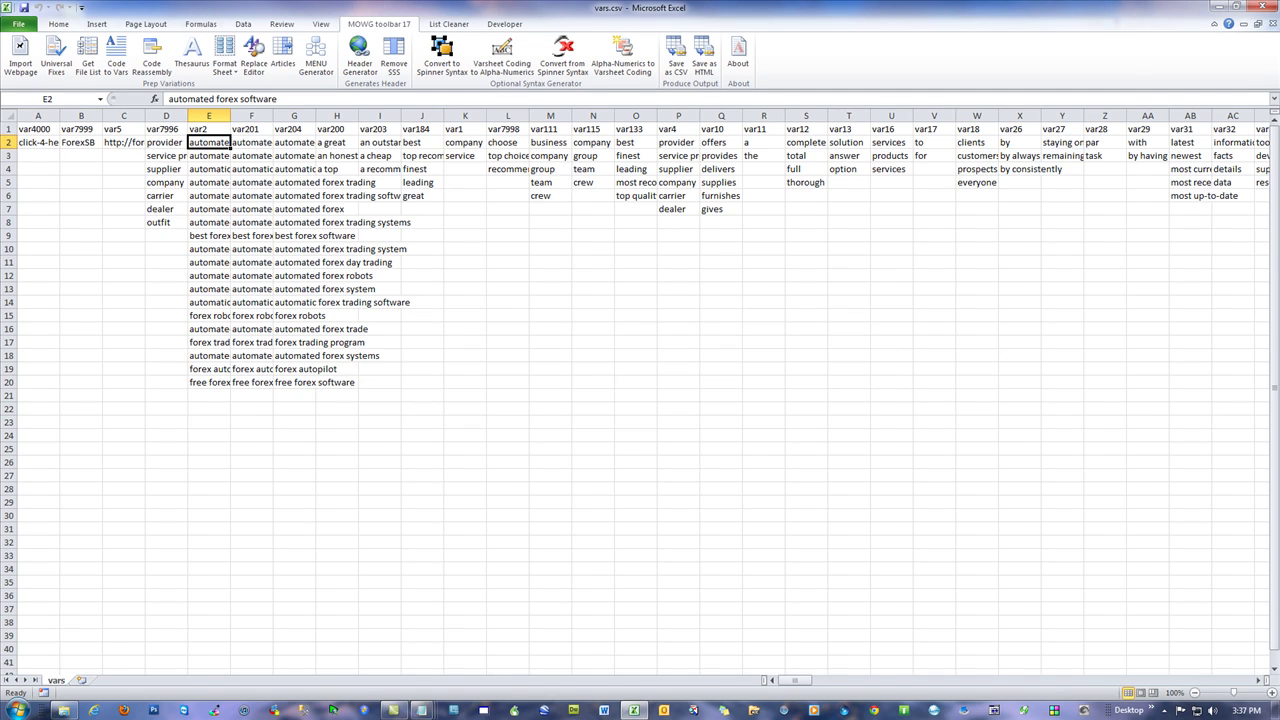
pyautogui.click(1262, 6)
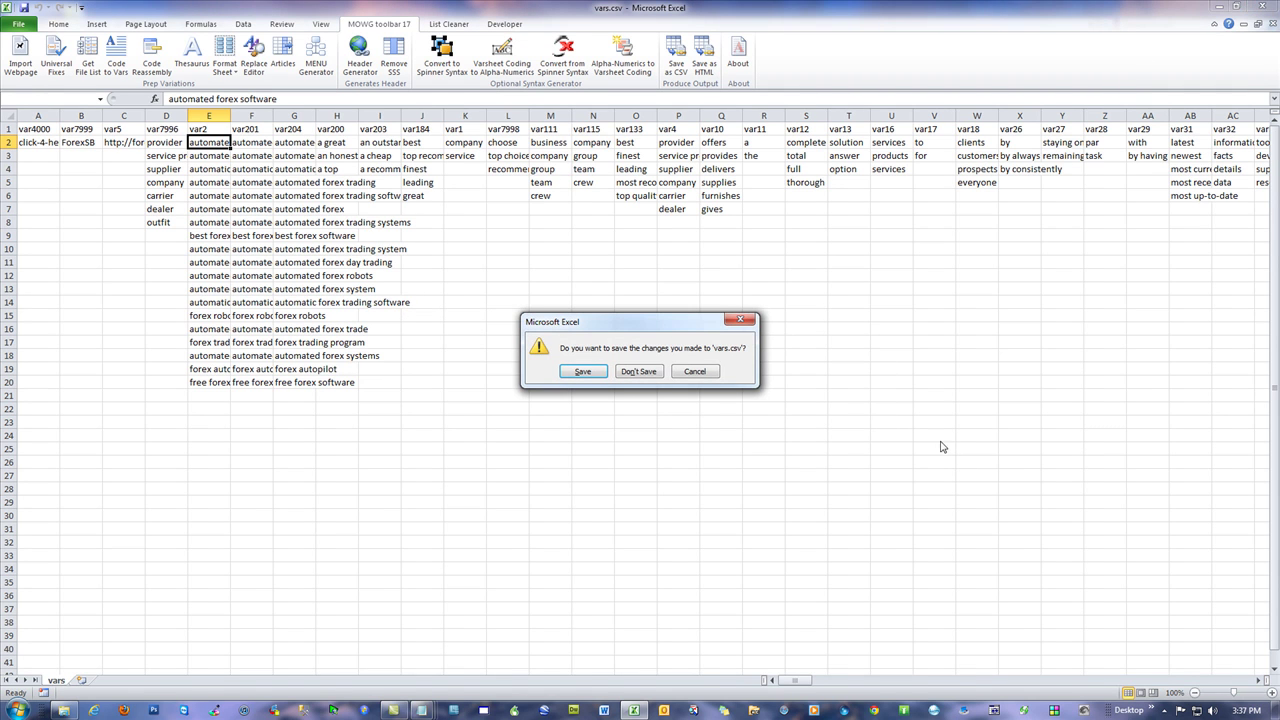